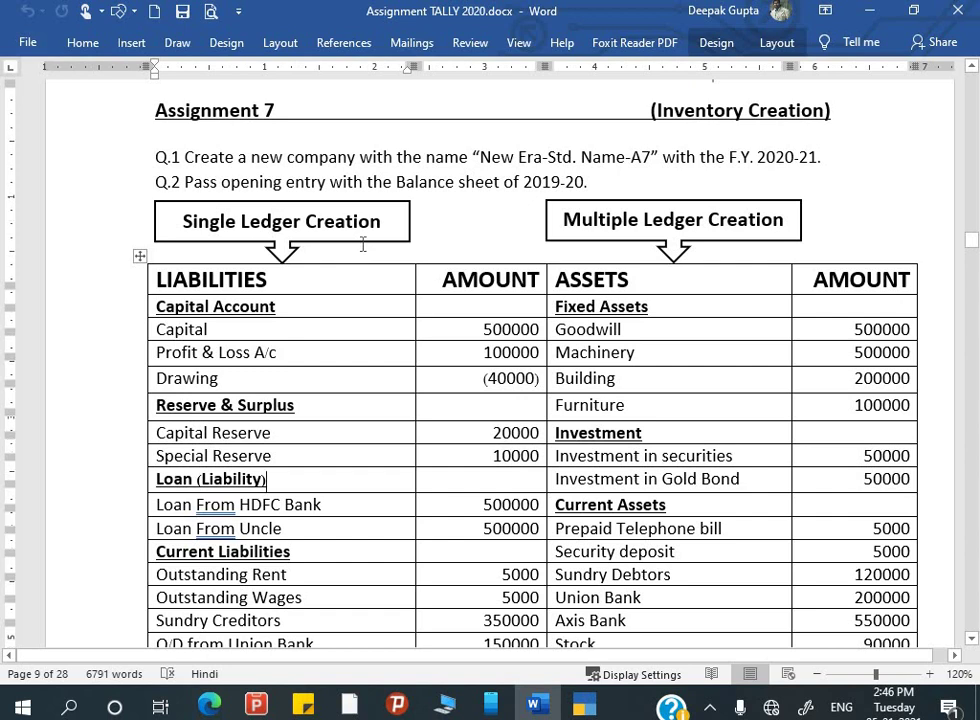
- Scroll the Word assignment past the balance sheet and stock table to Q.3–Q.8, then switch to TallyPrime
{"action": "scroll", "coordinate": [362, 246], "scroll_direction": "down", "scroll_amount": 3}
{"action": "scroll", "coordinate": [363, 244], "scroll_direction": "down", "scroll_amount": 10}
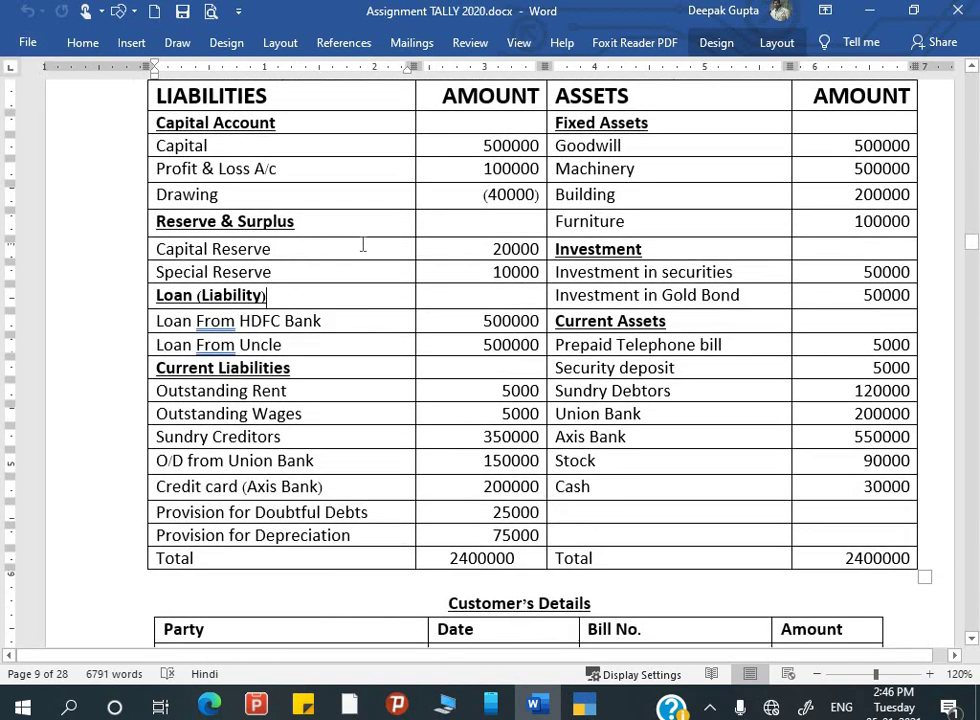
{"action": "scroll", "coordinate": [363, 244], "scroll_direction": "down", "scroll_amount": 13}
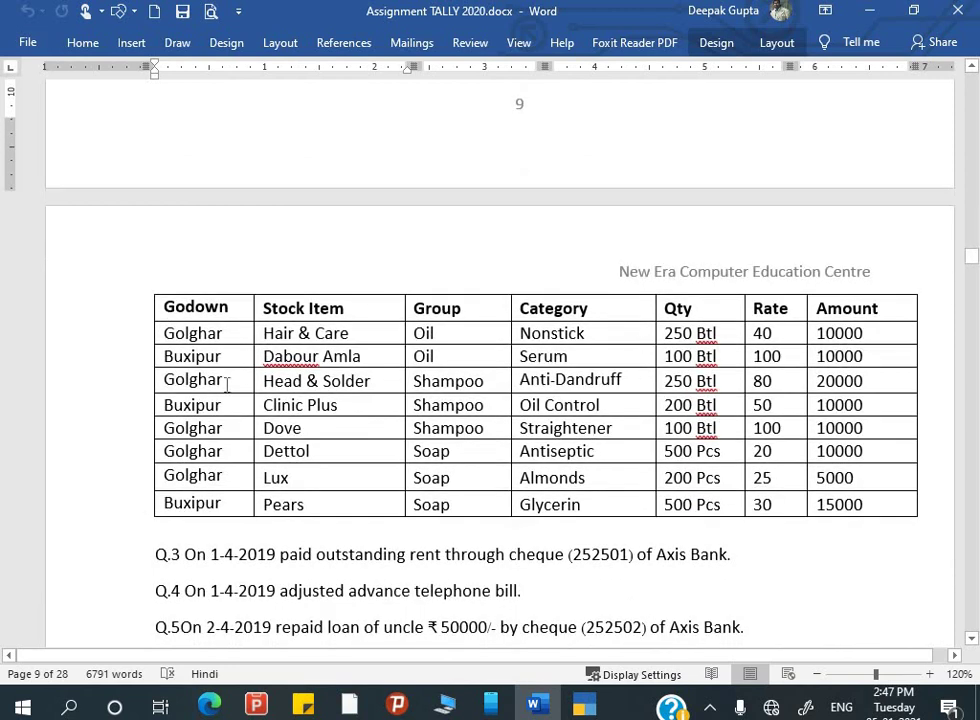
{"action": "scroll", "coordinate": [433, 354], "scroll_direction": "down", "scroll_amount": 1}
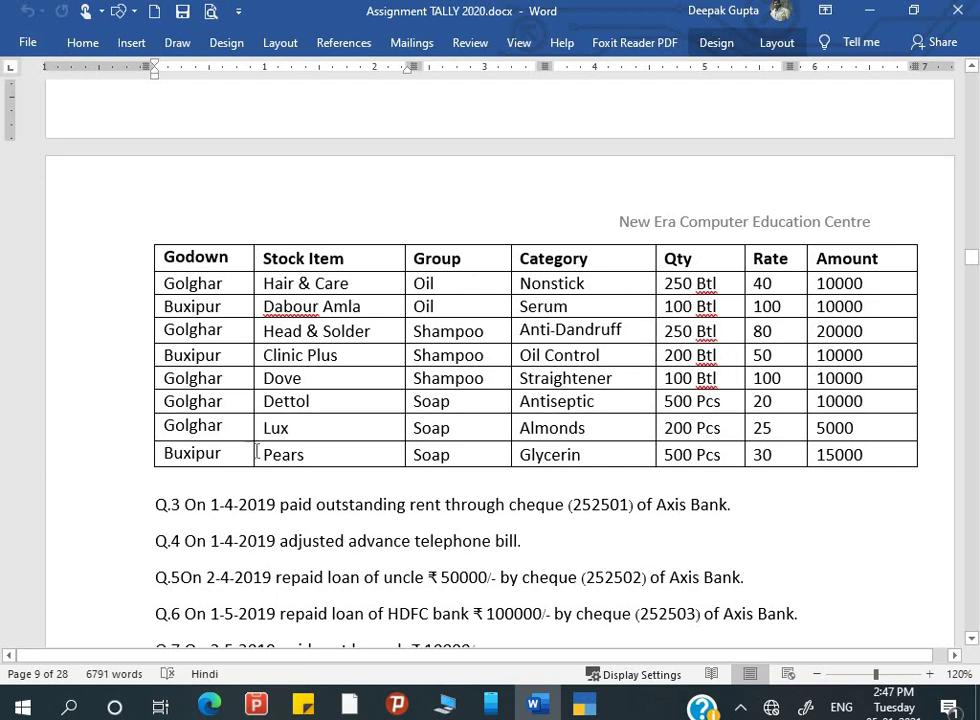
{"action": "scroll", "coordinate": [330, 435], "scroll_direction": "down", "scroll_amount": 1}
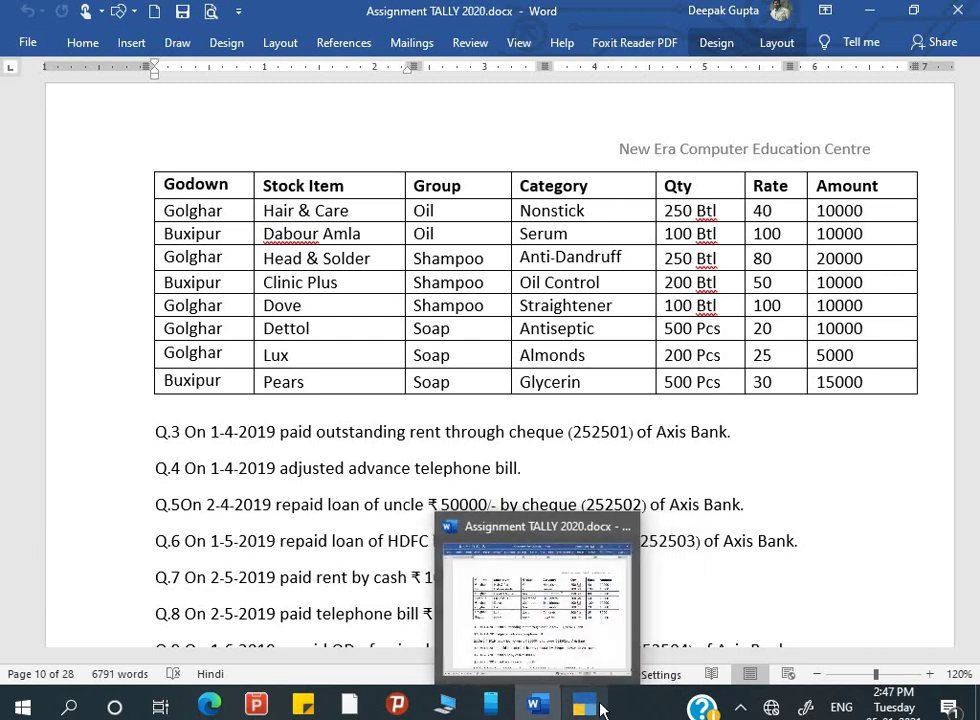
{"action": "left_click", "coordinate": [590, 708]}
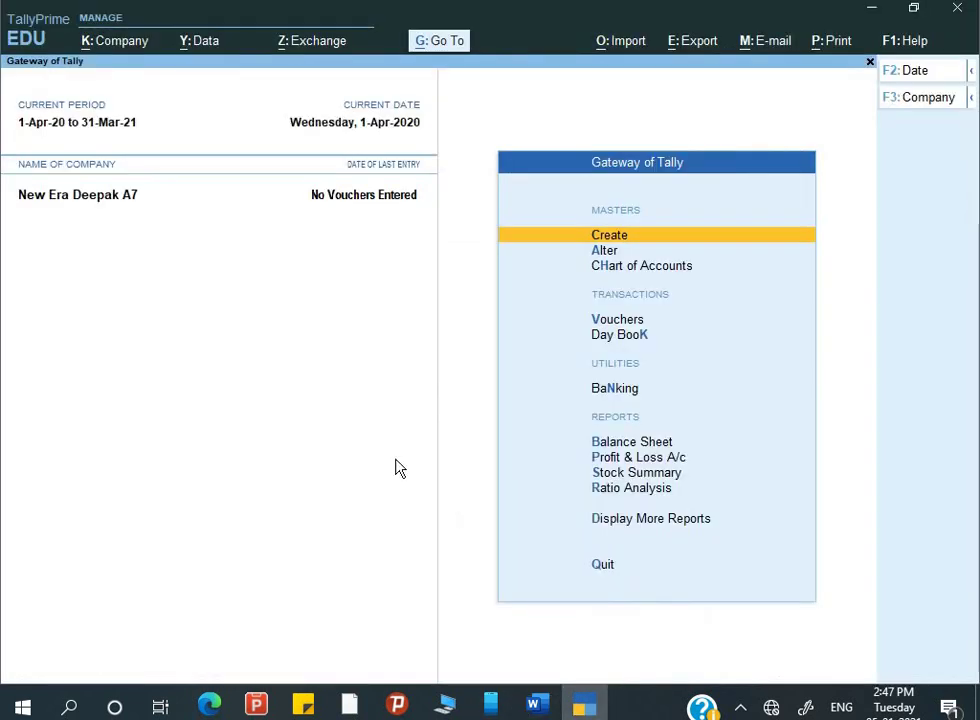
- Open the Balance Sheet (24,00,000.00) and expand it to show sub-accounts
{"action": "key", "text": "Down"}
{"action": "key", "text": "Down"}
{"action": "key", "text": "Down"}
{"action": "key", "text": "Down"}
{"action": "key", "text": "Down"}
{"action": "key", "text": "Down"}
{"action": "key", "text": "Down"}
{"action": "key", "text": "Up"}
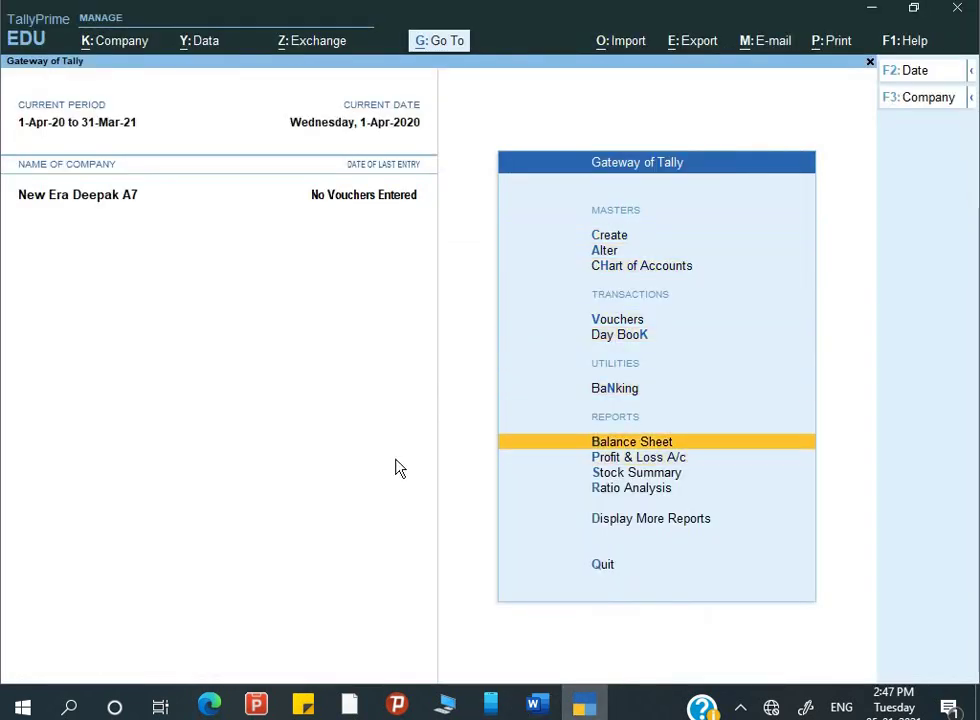
{"action": "key", "text": "Return"}
{"action": "key", "text": "alt+F5"}
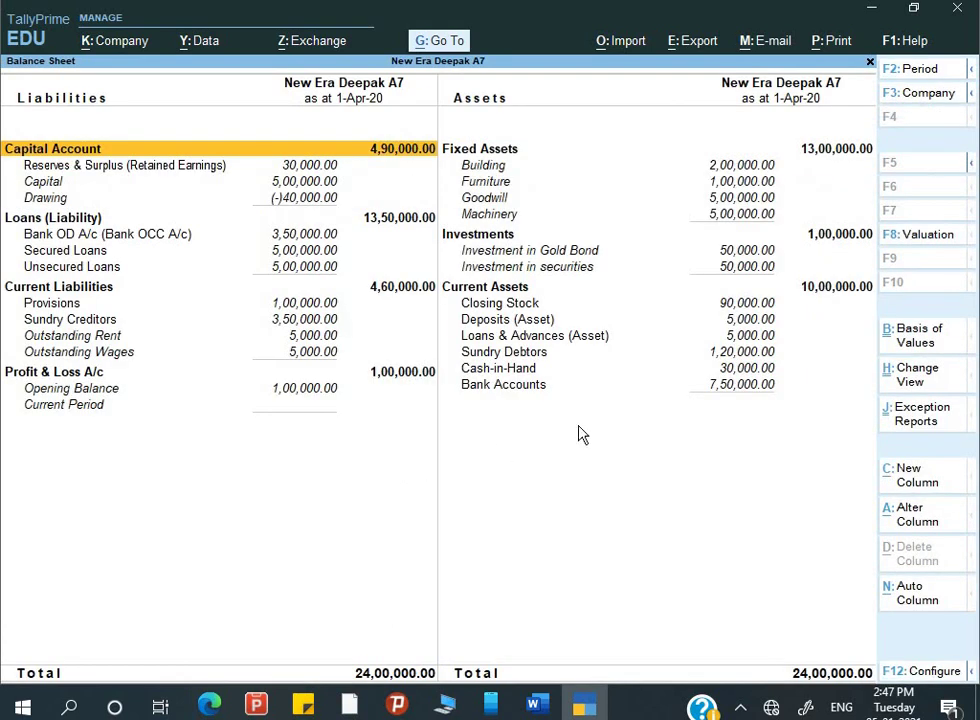
- Drill into Closing Stock to review the 90,000.00 stock summary, then return to Word
{"action": "key", "text": "Right"}
{"action": "key", "text": "Down"}
{"action": "key", "text": "Down"}
{"action": "key", "text": "Down"}
{"action": "key", "text": "Down"}
{"action": "key", "text": "Down"}
{"action": "key", "text": "Down"}
{"action": "key", "text": "Down"}
{"action": "key", "text": "Down"}
{"action": "key", "text": "Down"}
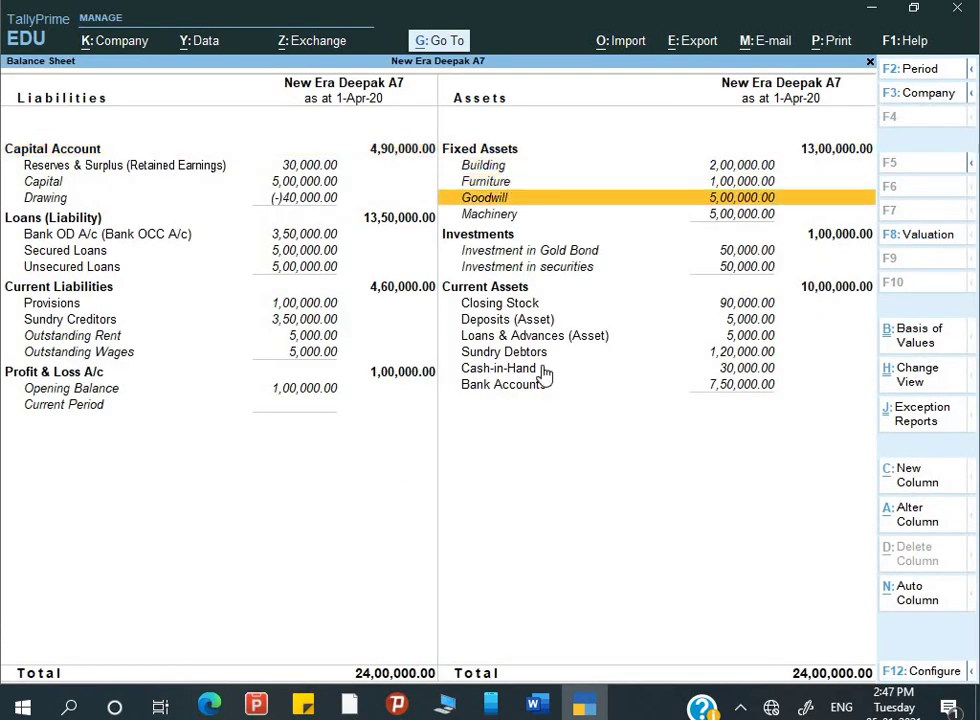
{"action": "key", "text": "Return"}
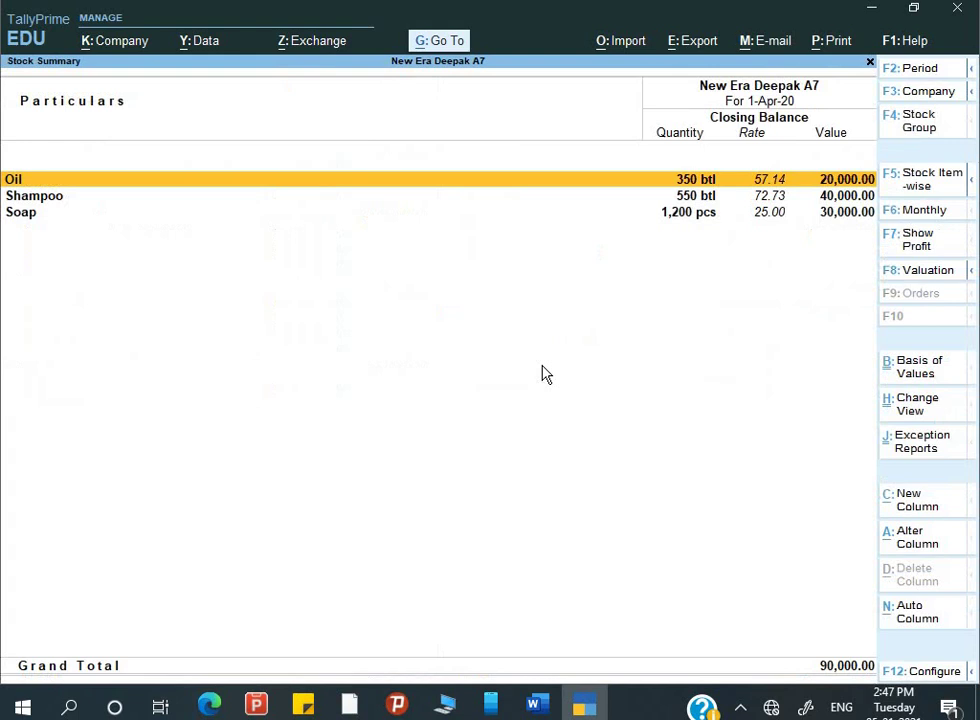
{"action": "key", "text": "Down"}
{"action": "key", "text": "Down"}
{"action": "key", "text": "Up"}
{"action": "key", "text": "Up"}
{"action": "key", "text": "Escape"}
{"action": "key", "text": "Escape"}
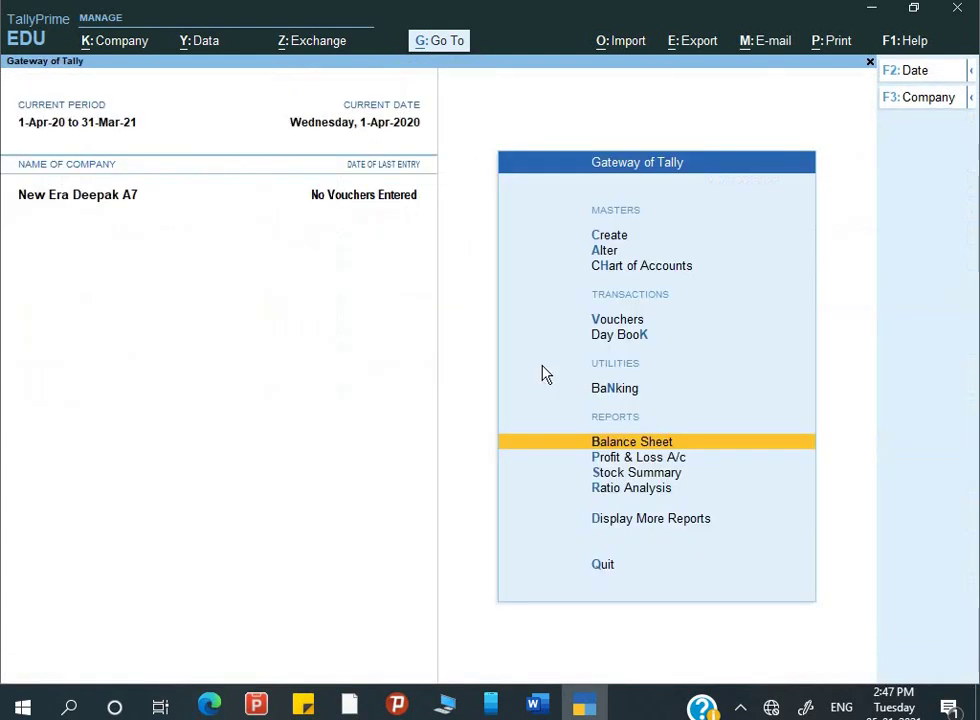
{"action": "key", "text": "alt+Tab"}
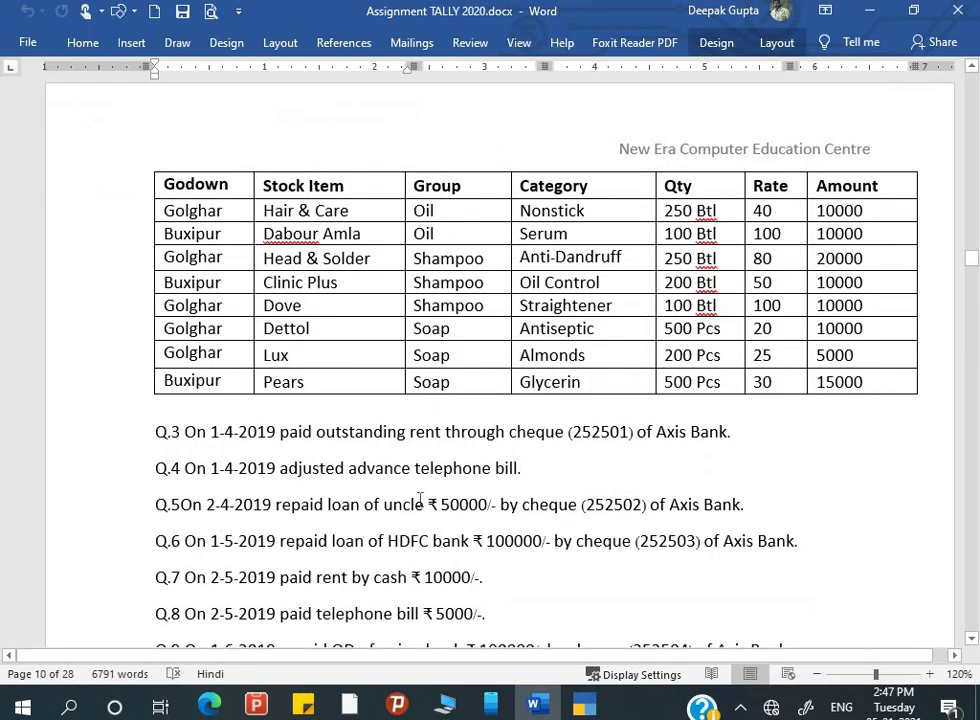
- Reread Q.3 and the opening balance sheet total of 2400000, then return to TallyPrime
{"action": "left_click", "coordinate": [420, 497]}
{"action": "scroll", "coordinate": [420, 497], "scroll_direction": "down", "scroll_amount": 1}
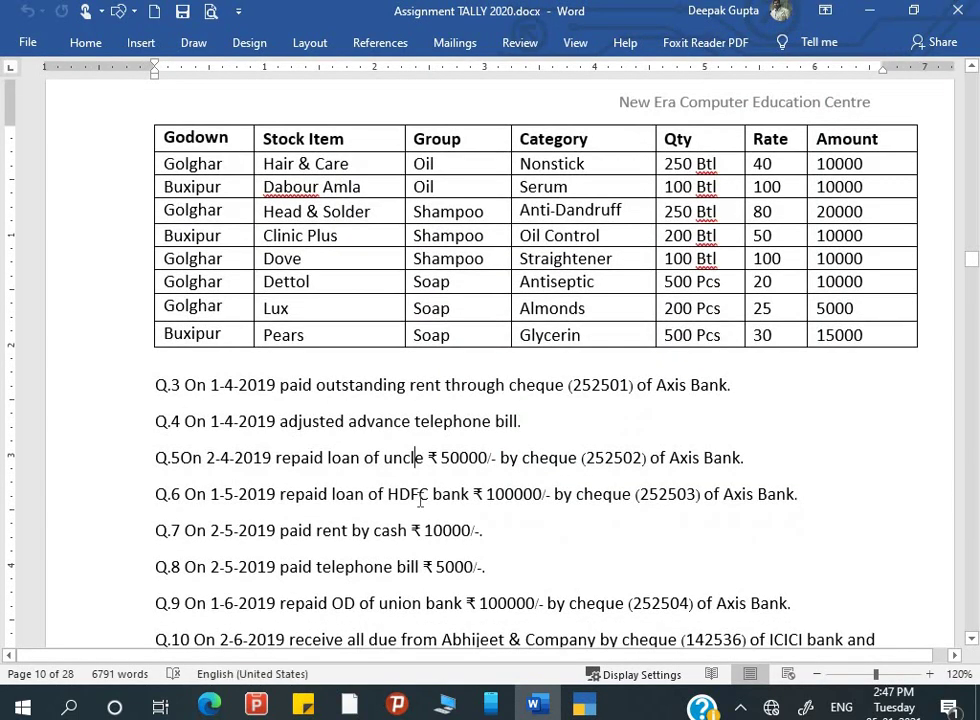
{"action": "scroll", "coordinate": [321, 404], "scroll_direction": "down", "scroll_amount": 2}
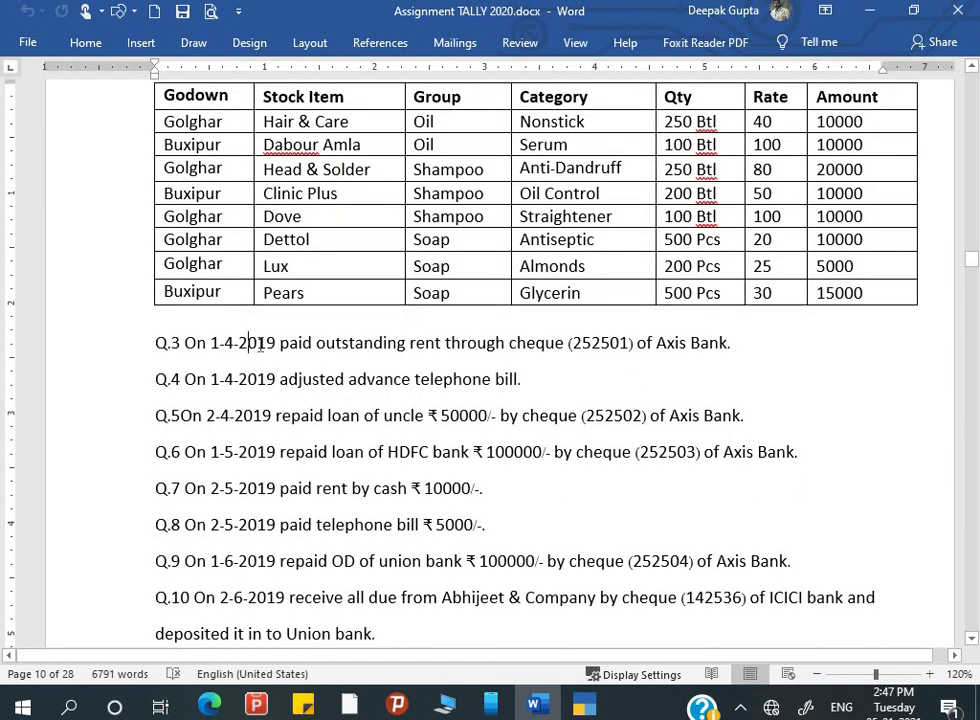
{"action": "left_click", "coordinate": [349, 343]}
{"action": "scroll", "coordinate": [645, 350], "scroll_direction": "up", "scroll_amount": 8}
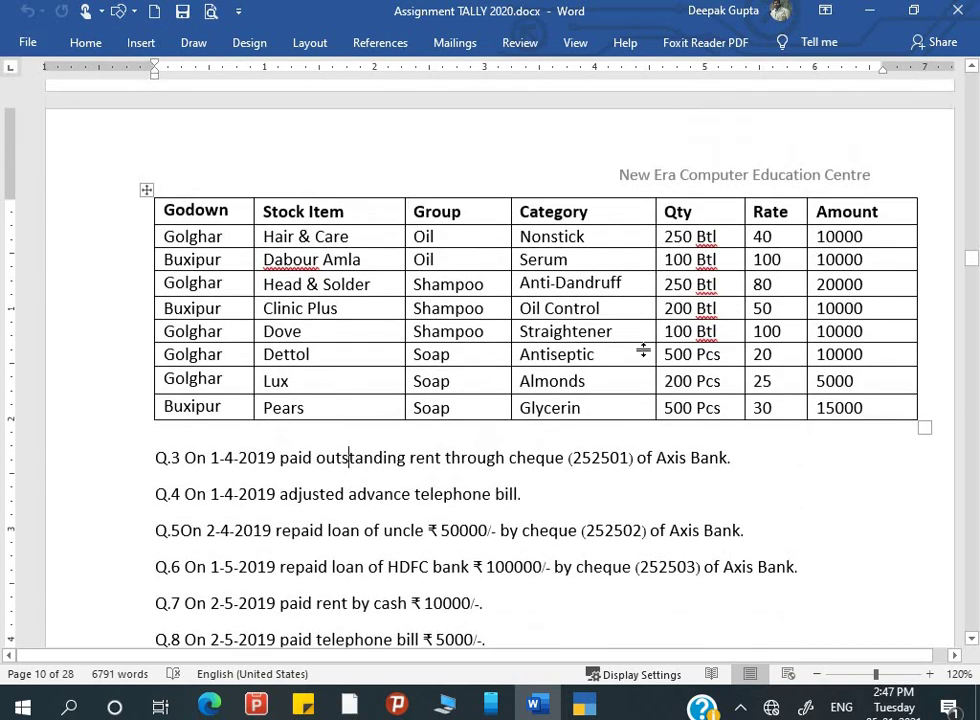
{"action": "scroll", "coordinate": [645, 350], "scroll_direction": "up", "scroll_amount": 9}
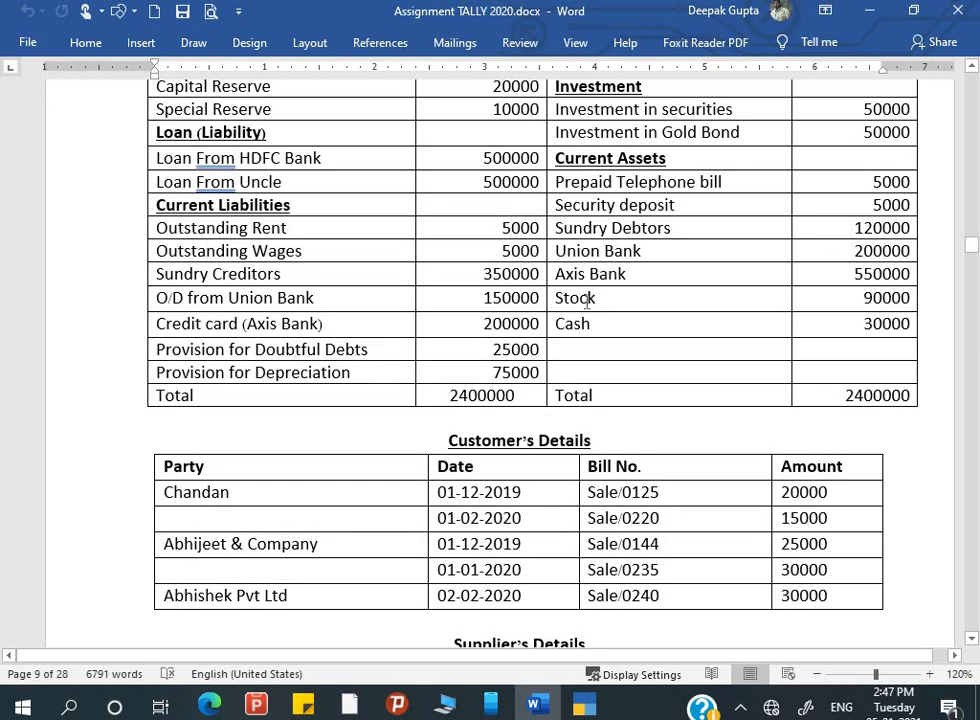
{"action": "scroll", "coordinate": [541, 285], "scroll_direction": "down", "scroll_amount": 15}
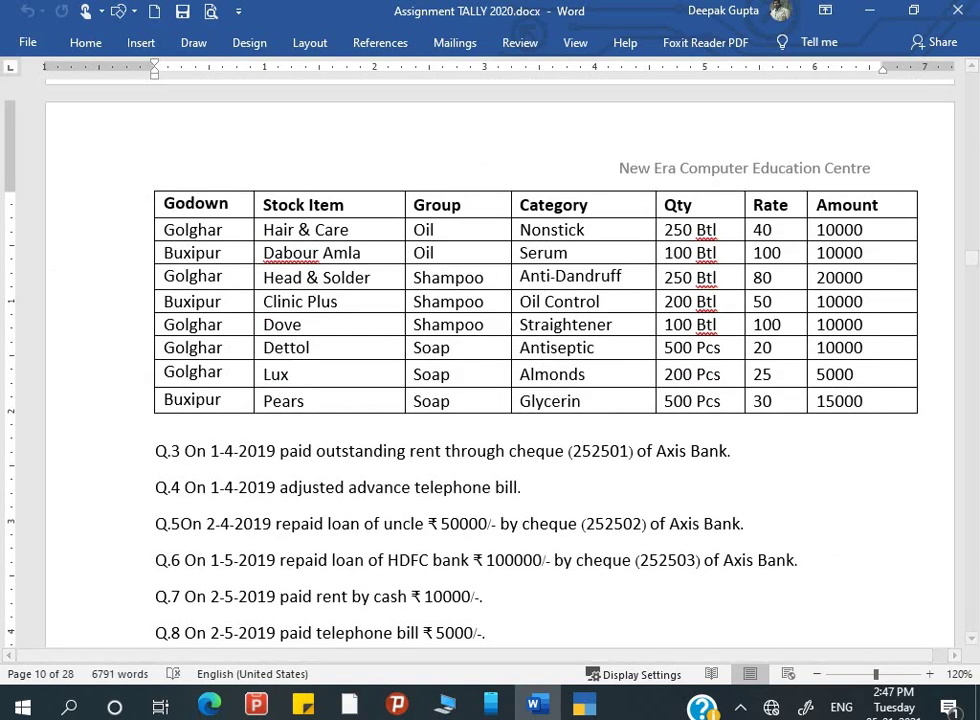
{"action": "left_click", "coordinate": [583, 706]}
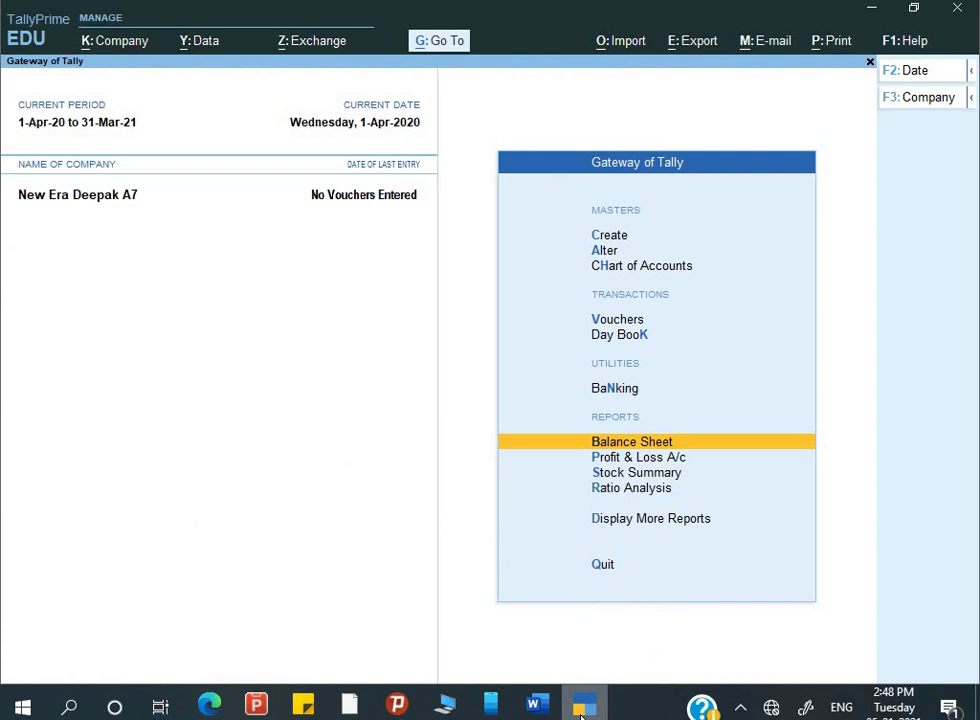
- Start a new Payment voucher dated 1-Apr-20
{"action": "key", "text": "Up"}
{"action": "key", "text": "Up"}
{"action": "key", "text": "Up"}
{"action": "key", "text": "Return"}
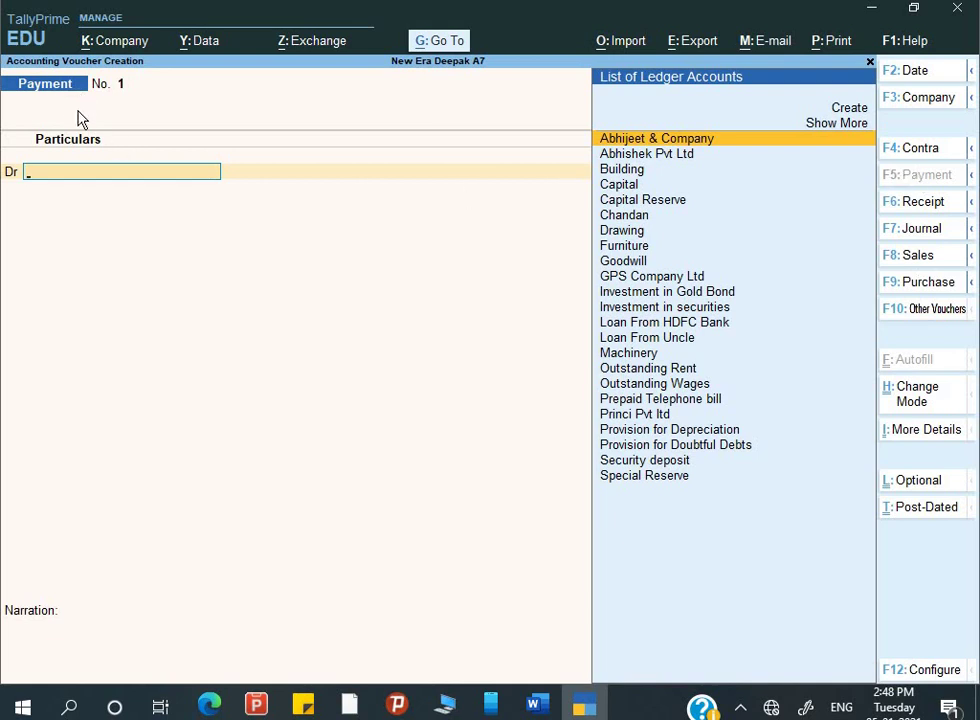
{"action": "key", "text": "alt+Tab"}
{"action": "key", "text": "alt+Tab"}
{"action": "key", "text": "F2"}
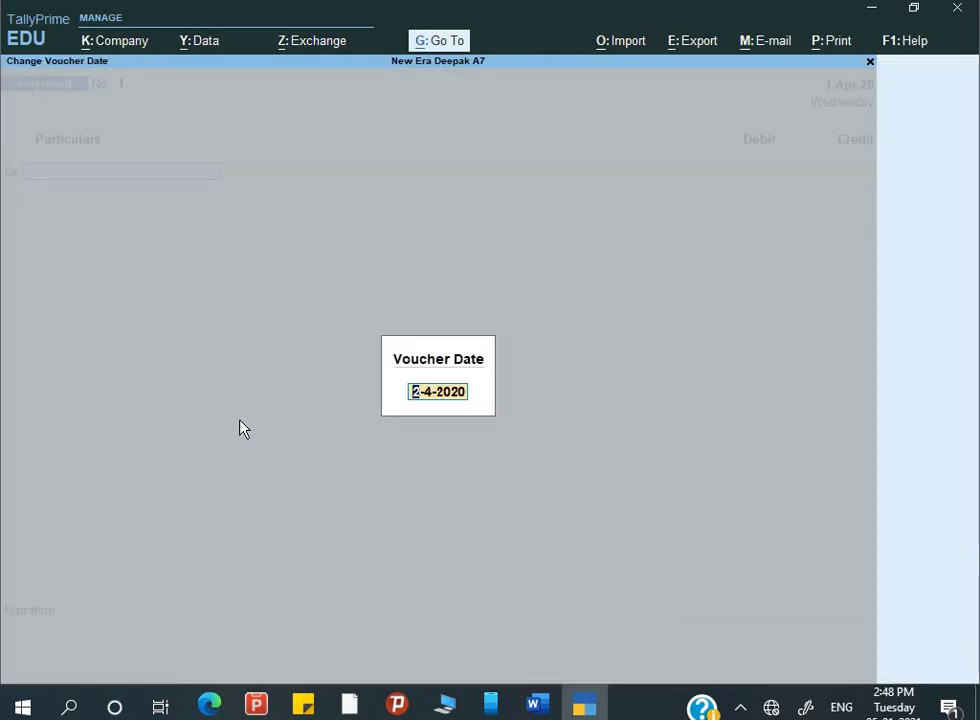
{"action": "type", "text": "1-4"}
{"action": "key", "text": "Return"}
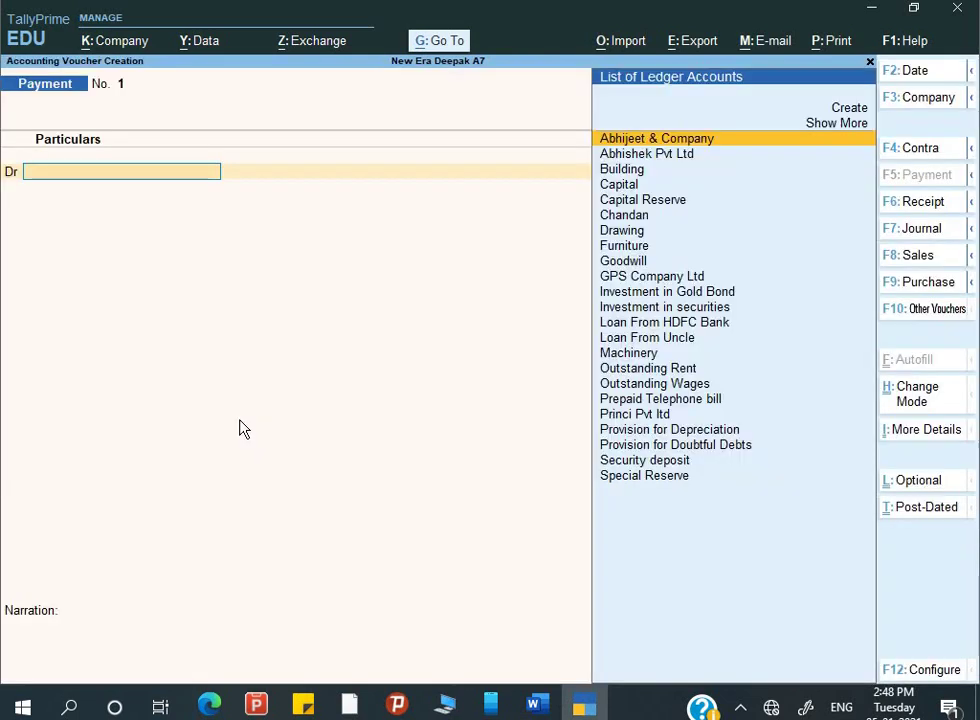
- Debit Outstanding Rent 5,000 and begin the credit line
{"action": "type", "text": "O"}
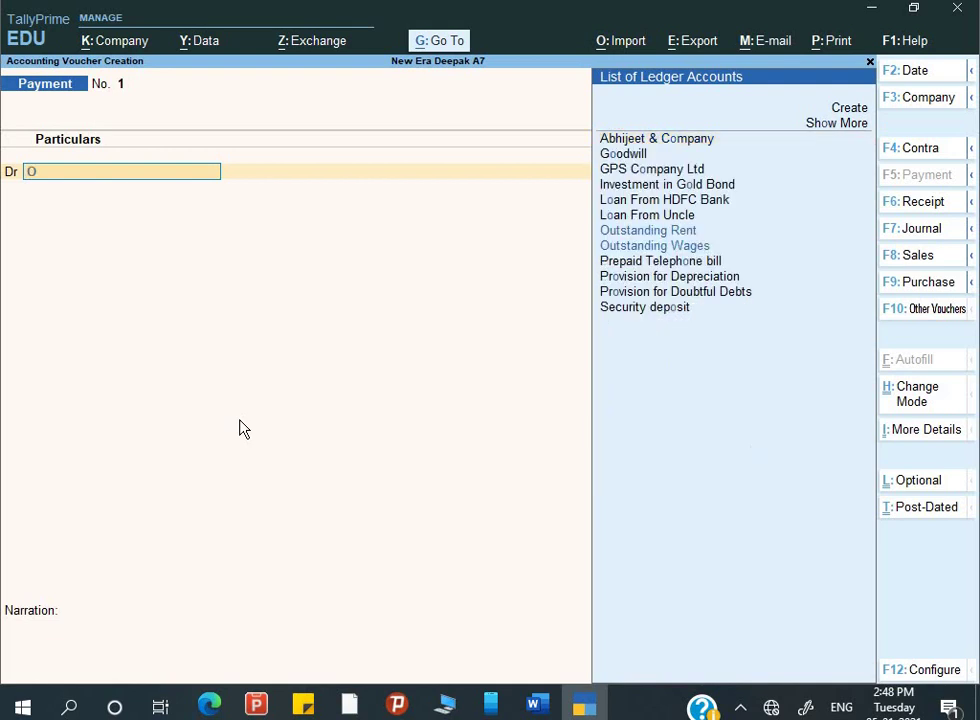
{"action": "key", "text": "Return"}
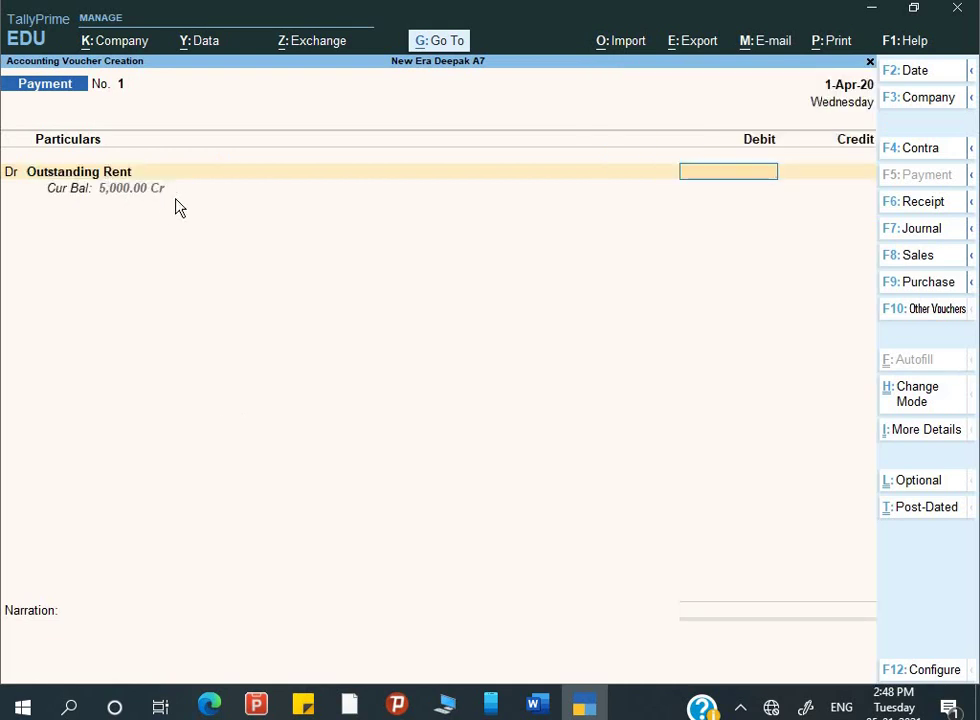
{"action": "type", "text": "5000"}
{"action": "key", "text": "Return"}
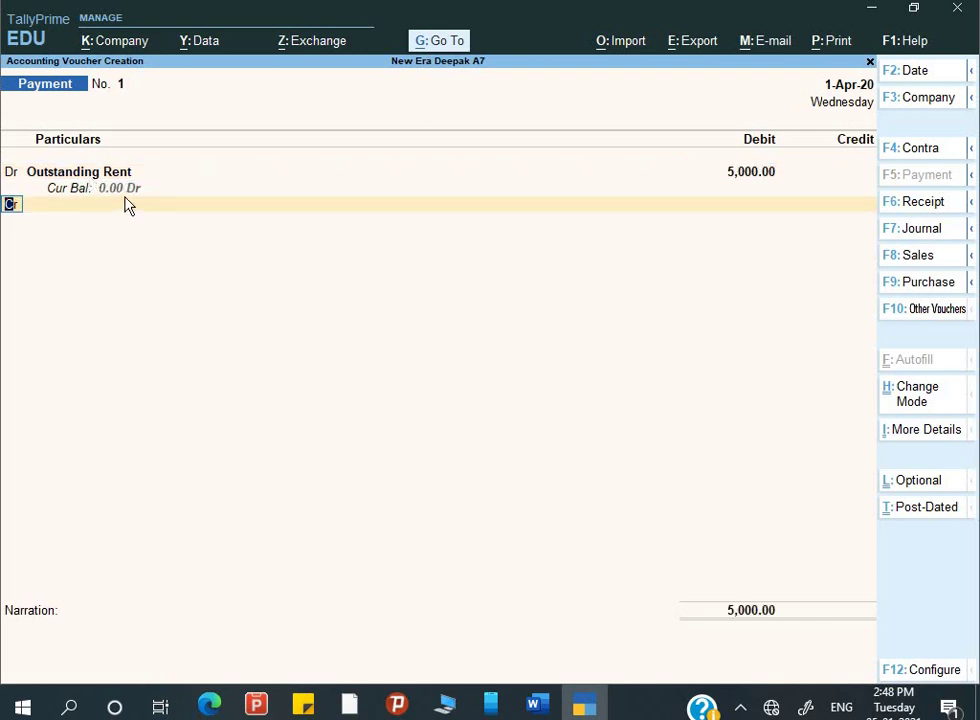
{"action": "key", "text": "Return"}
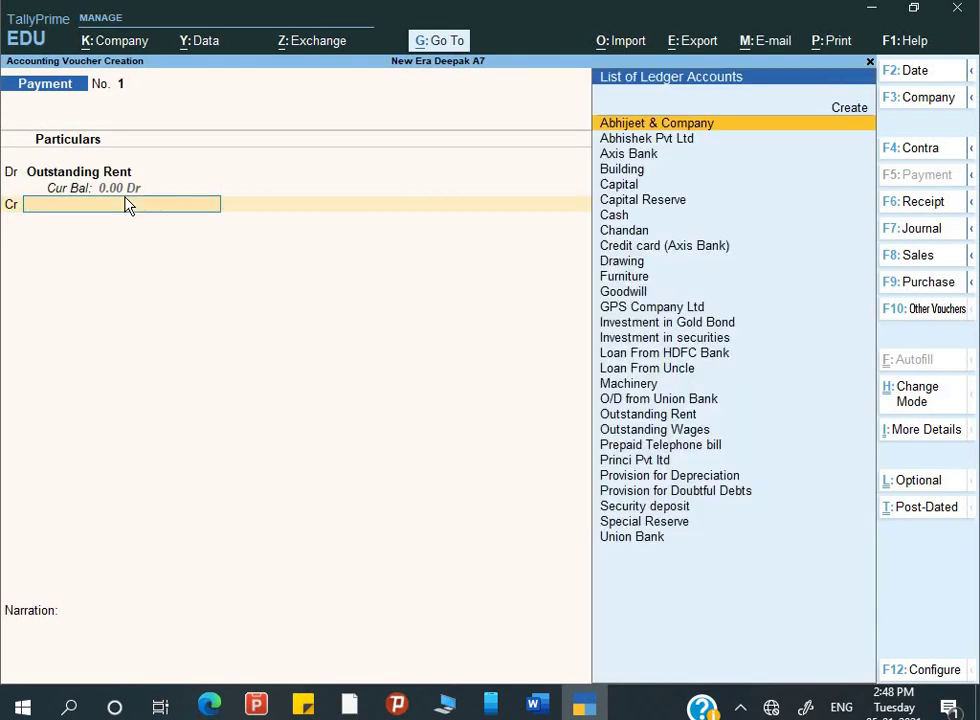
- Credit Axis Bank 5,000 by A/c Payee cheque 252501 dated 1-Apr-20
{"action": "type", "text": "Ax"}
{"action": "key", "text": "Return"}
{"action": "key", "text": "Return"}
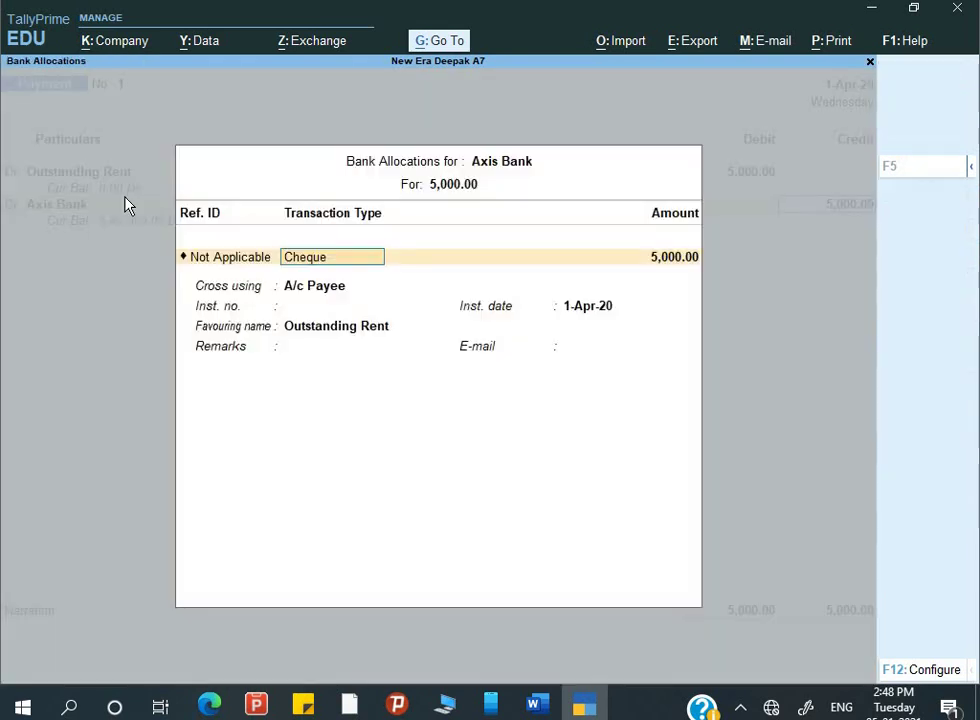
{"action": "key", "text": "Return"}
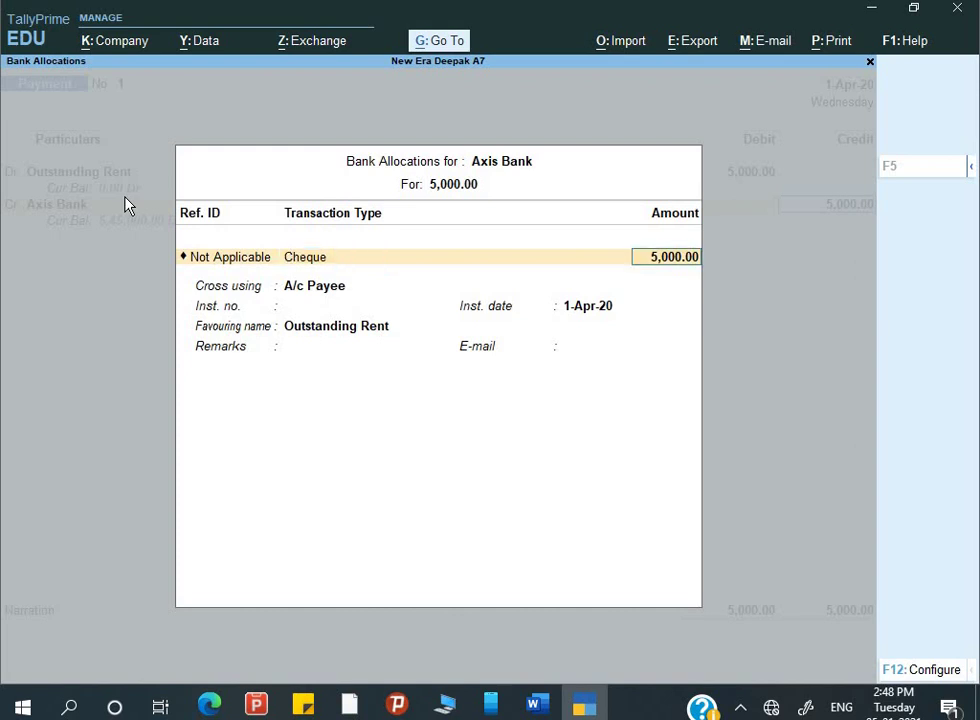
{"action": "key", "text": "Return"}
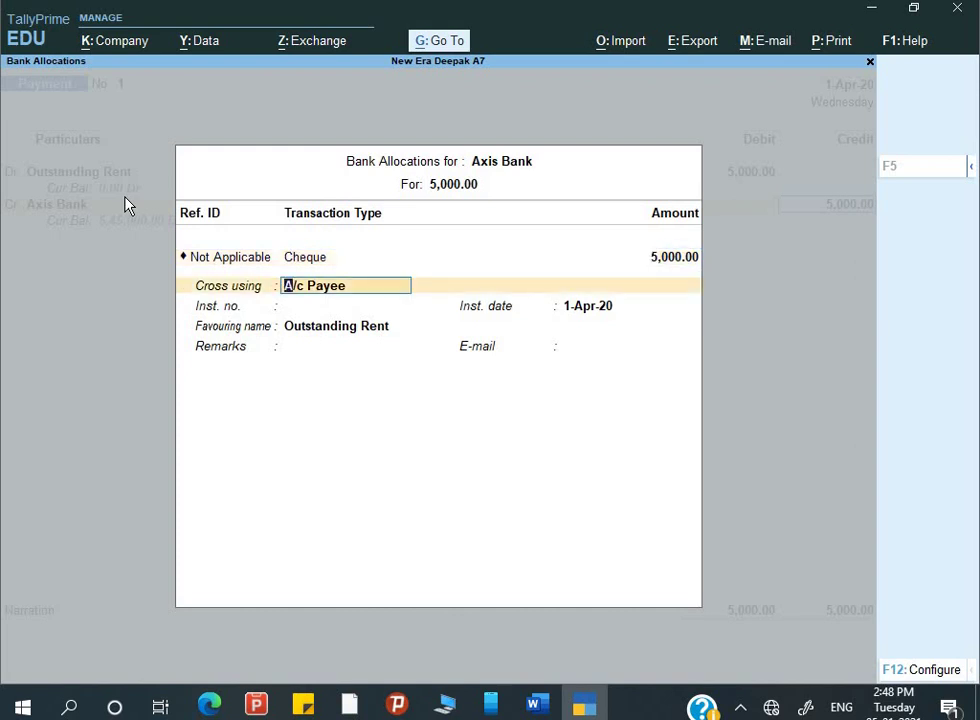
{"action": "key", "text": "Return"}
{"action": "key", "text": "alt+Tab"}
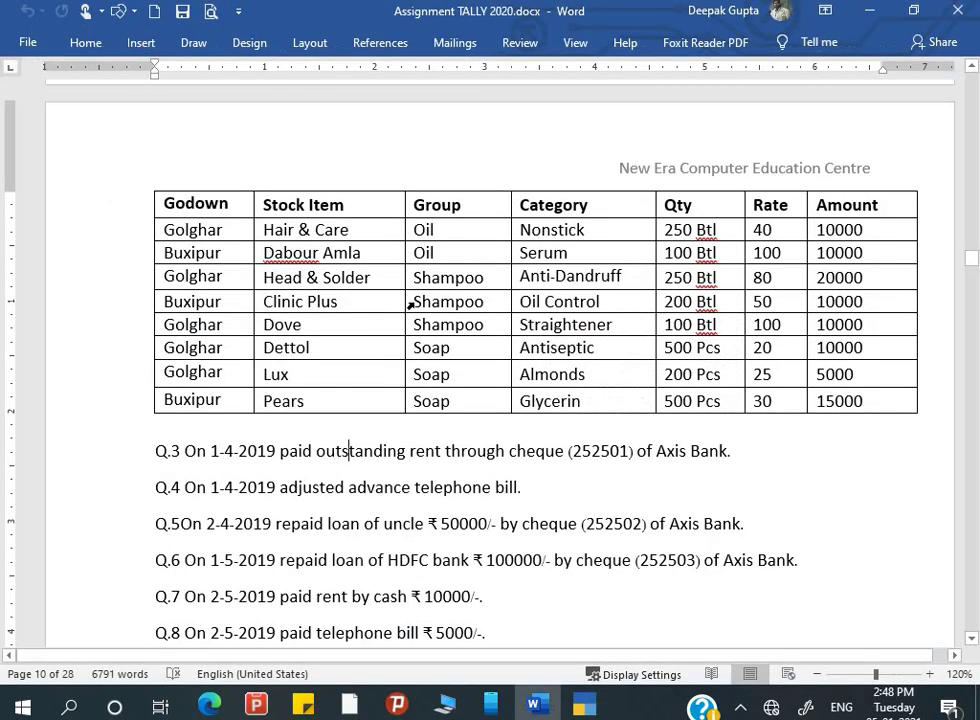
{"action": "key", "text": "alt+Tab"}
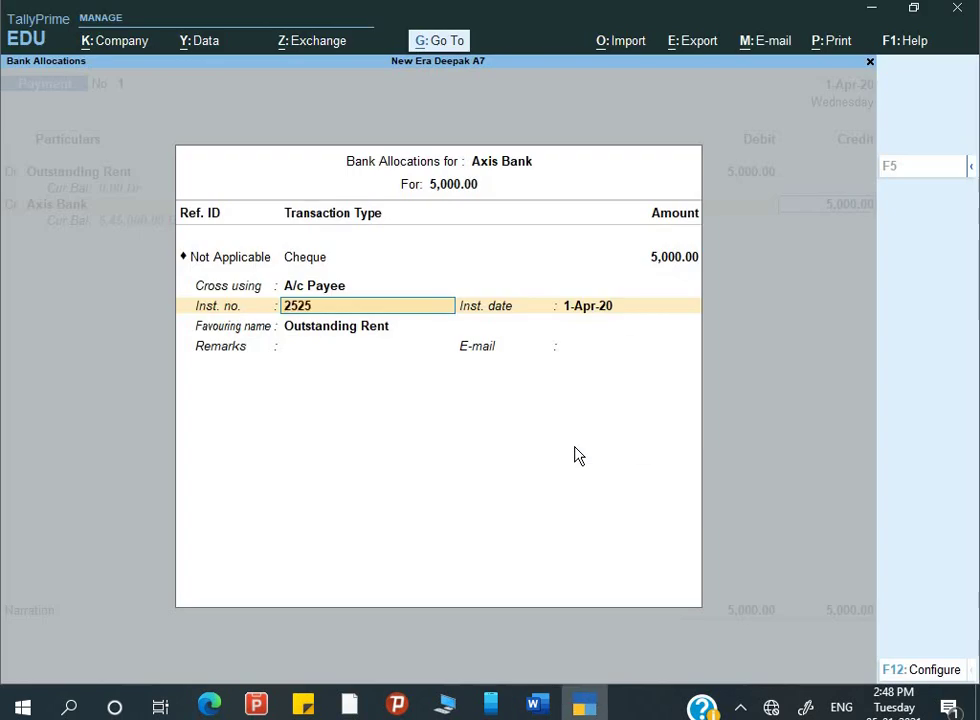
{"action": "key", "text": "Return"}
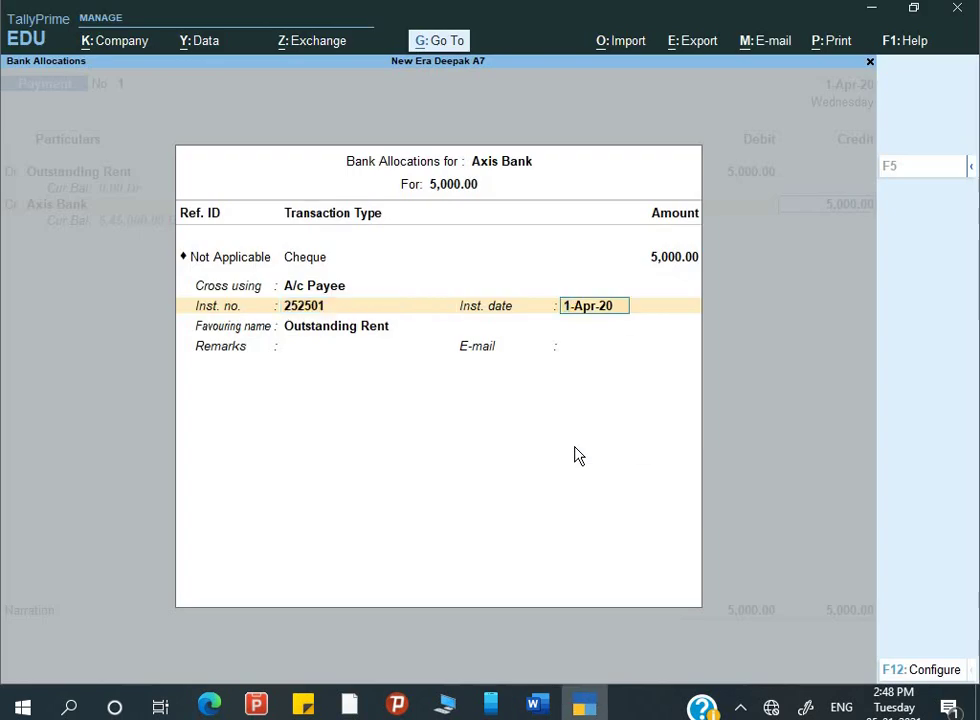
{"action": "key", "text": "Return"}
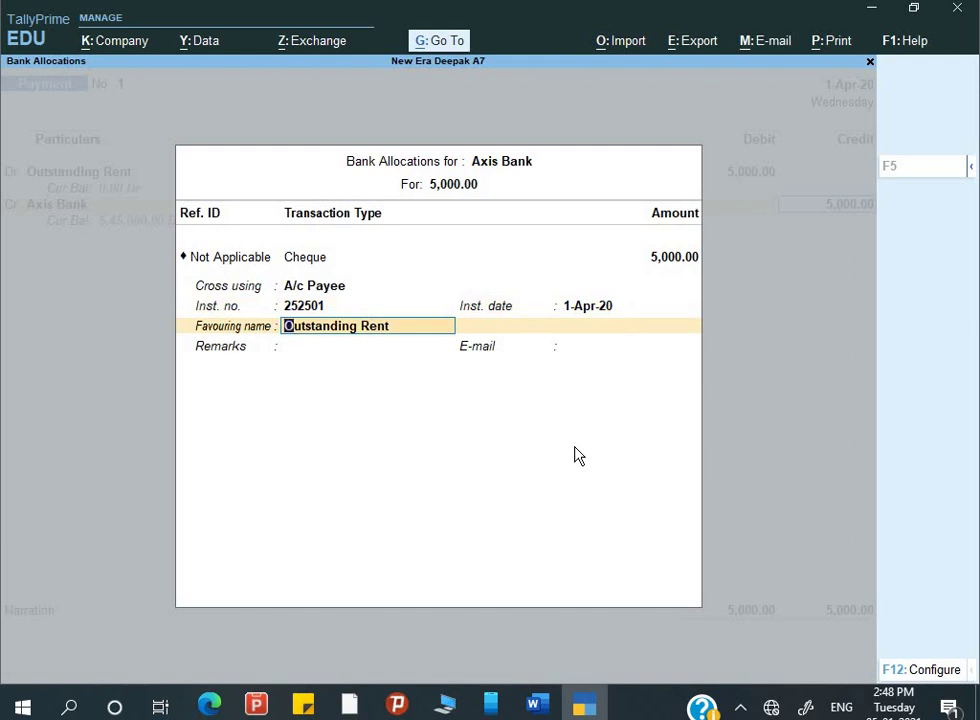
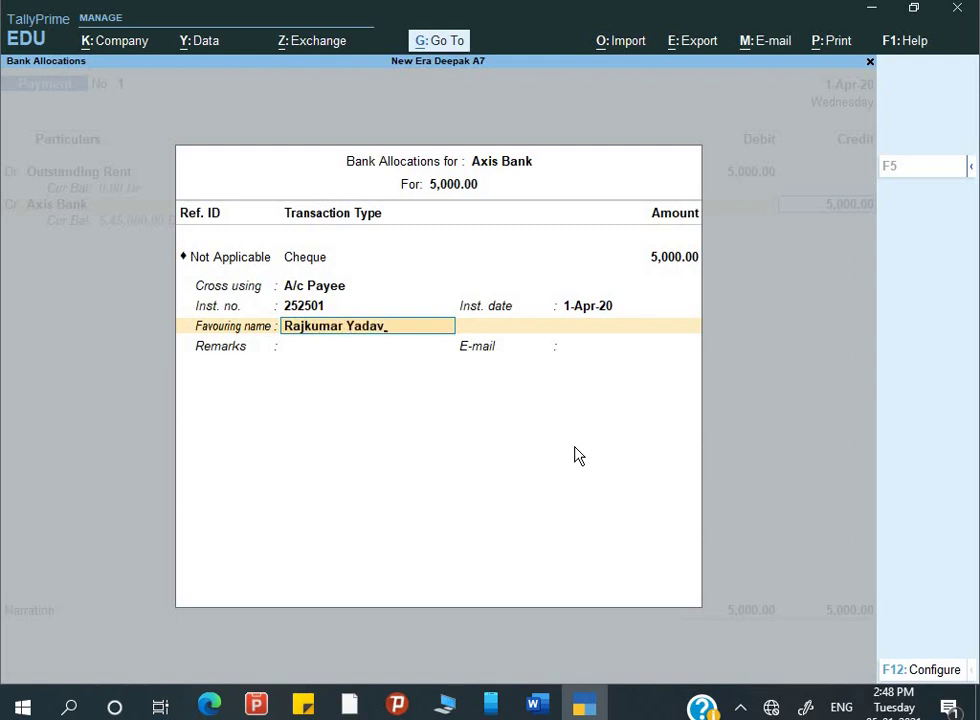
- Enter the payee name, add narration 'Being rent paid' and save Payment voucher No. 1
{"action": "key", "text": "Return"}
{"action": "key", "text": "Return"}
{"action": "key", "text": "Return"}
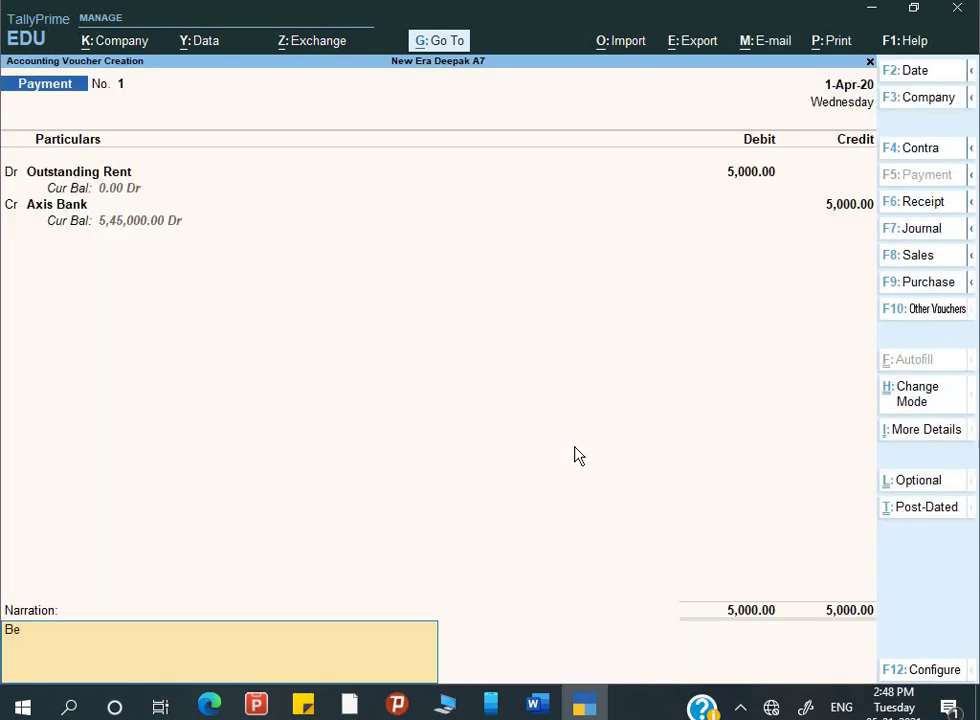
{"action": "type", "text": "Being rent paid"}
{"action": "key", "text": "Return"}
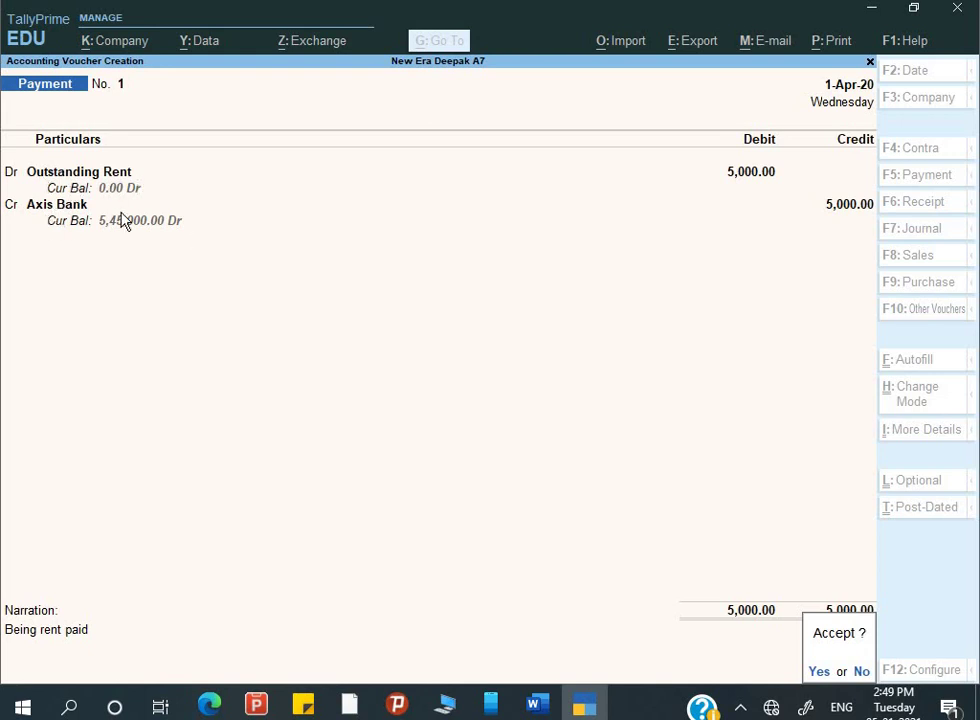
{"action": "key", "text": "Return"}
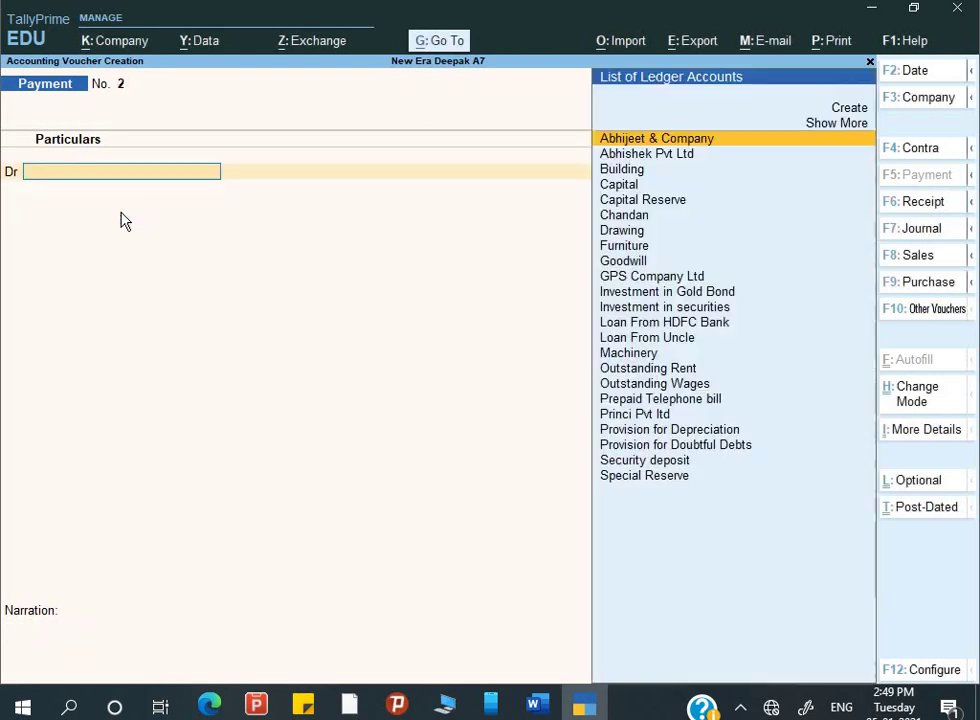
- Check questions Q.3–Q.9 in Word, return to Payment voucher No. 2, then show the desktop
{"action": "key", "text": "alt+Tab"}
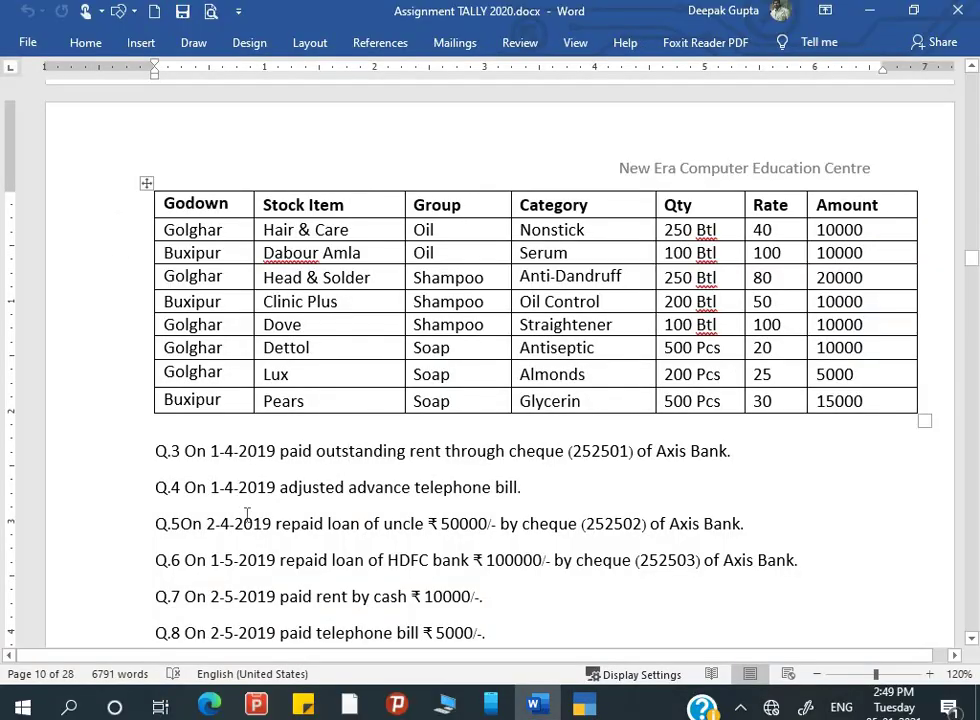
{"action": "scroll", "coordinate": [247, 514], "scroll_direction": "down", "scroll_amount": 1}
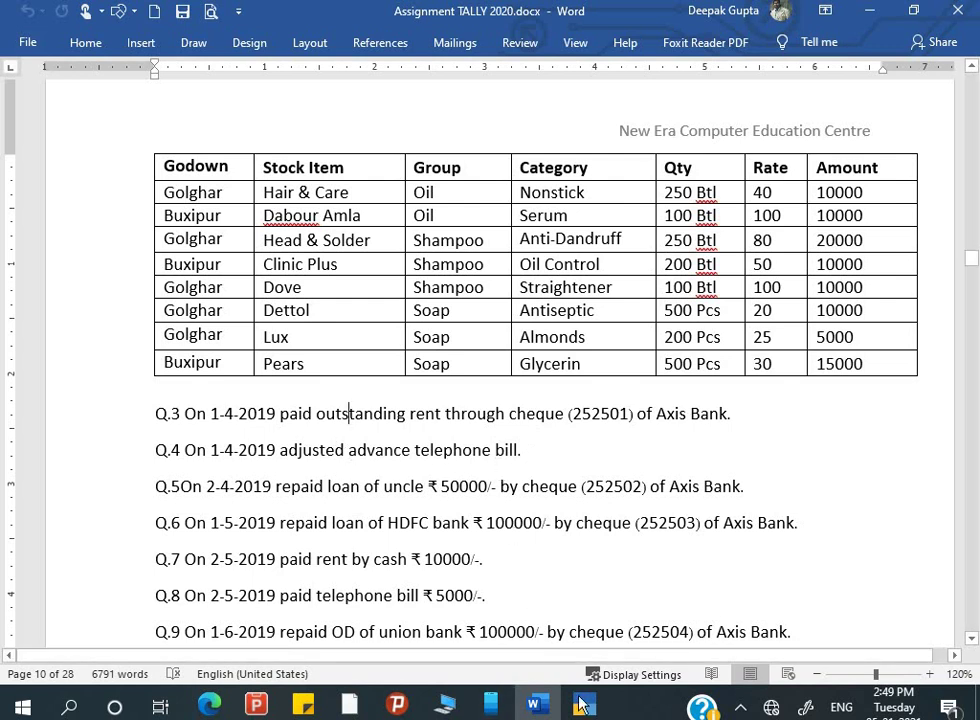
{"action": "key", "text": "alt+Tab"}
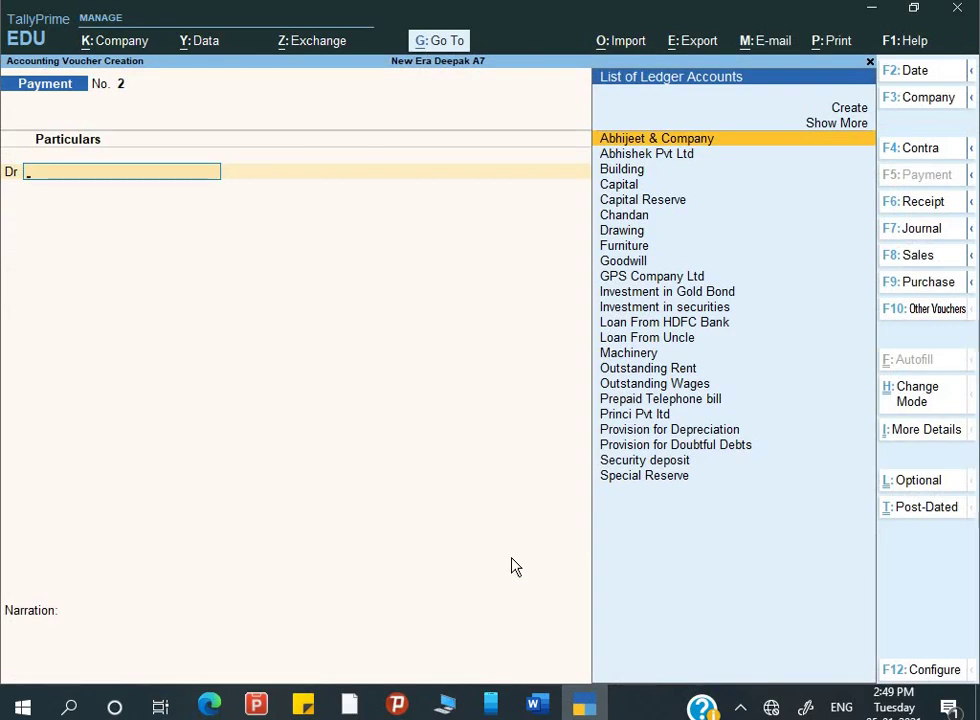
{"action": "key", "text": "super+d"}
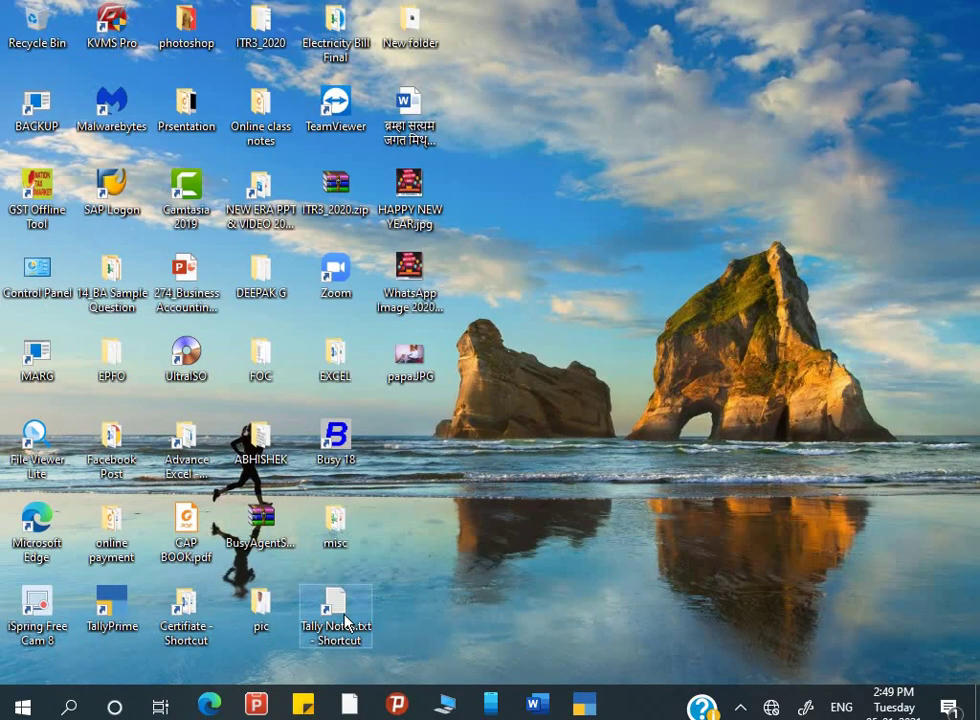
- Open Tally Notes.txt in a maximized Notepad and scroll down through the voucher notes
{"action": "double_click", "coordinate": [345, 622]}
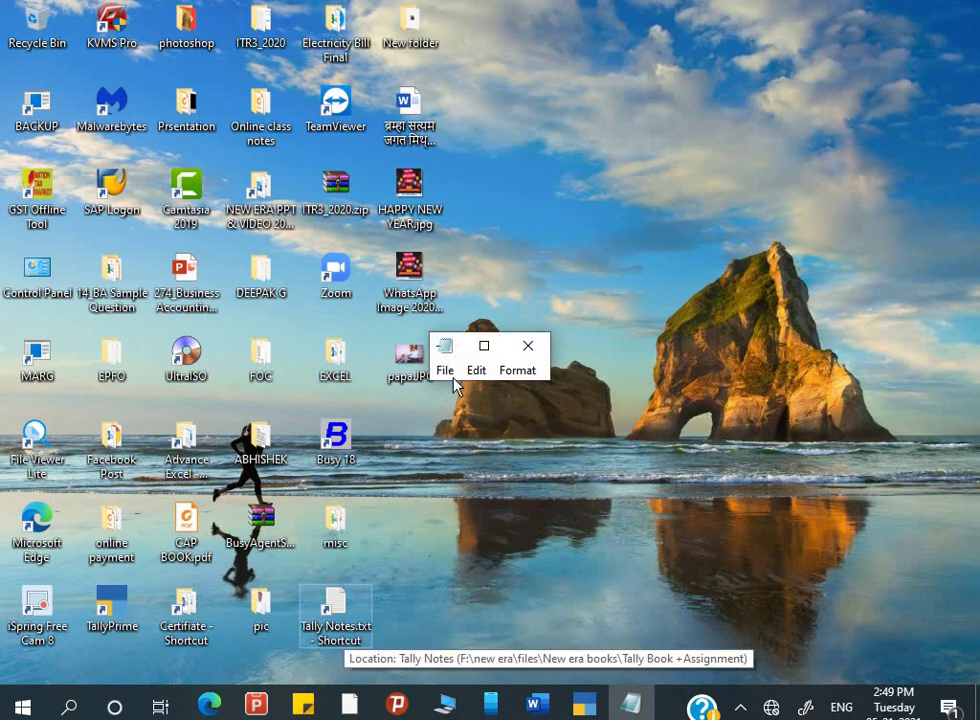
{"action": "left_click", "coordinate": [486, 348]}
{"action": "scroll", "coordinate": [278, 405], "scroll_direction": "down", "scroll_amount": 20}
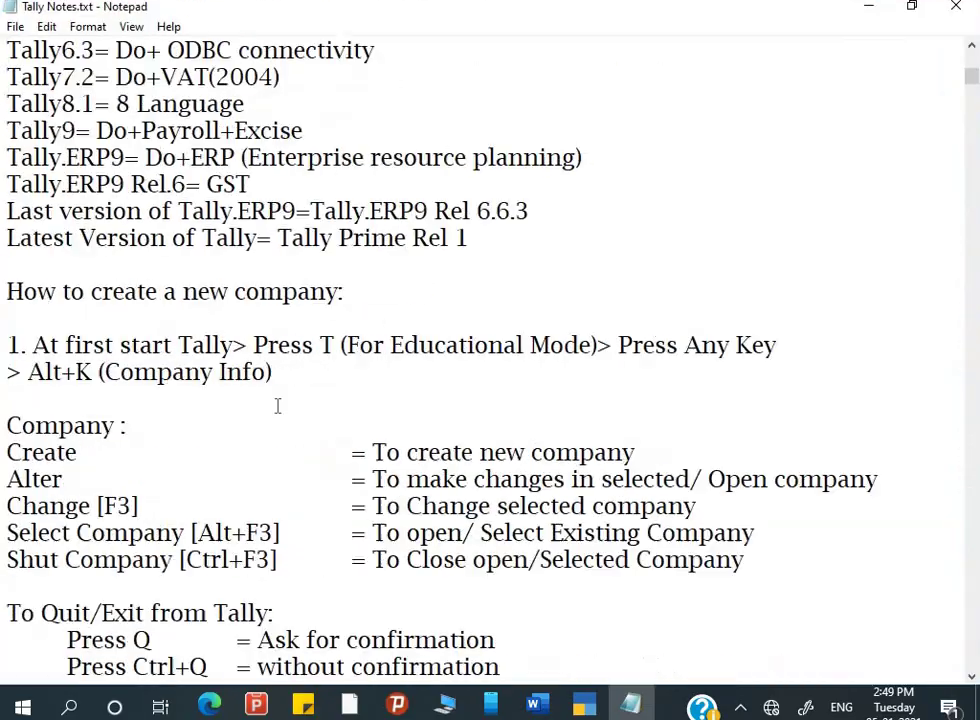
{"action": "scroll", "coordinate": [278, 405], "scroll_direction": "down", "scroll_amount": 20}
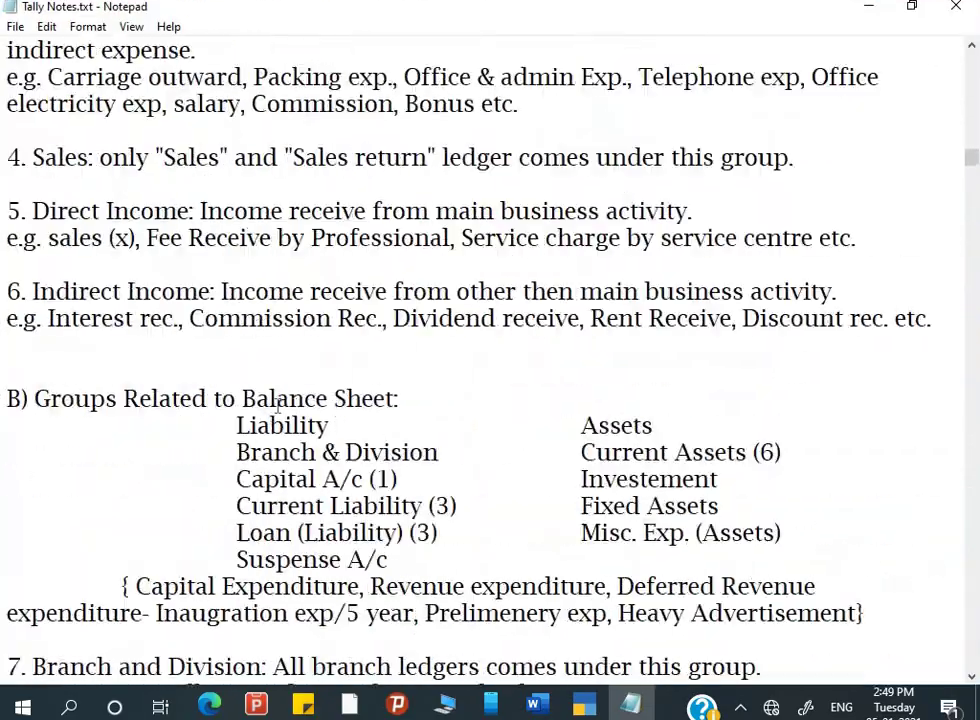
{"action": "scroll", "coordinate": [276, 396], "scroll_direction": "down", "scroll_amount": 20}
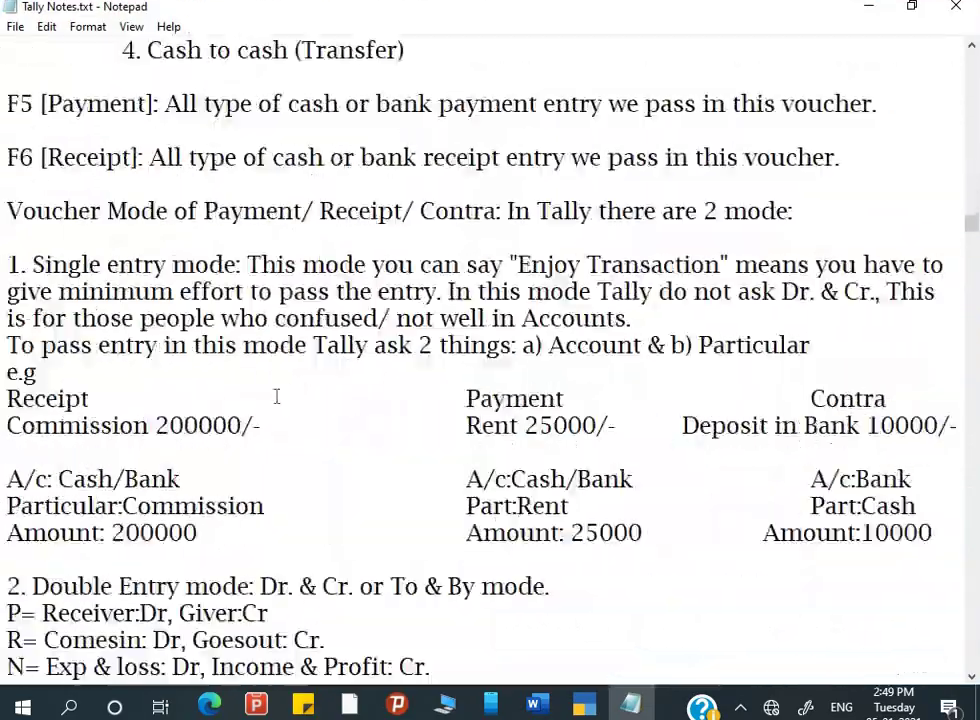
{"action": "scroll", "coordinate": [277, 397], "scroll_direction": "down", "scroll_amount": 20}
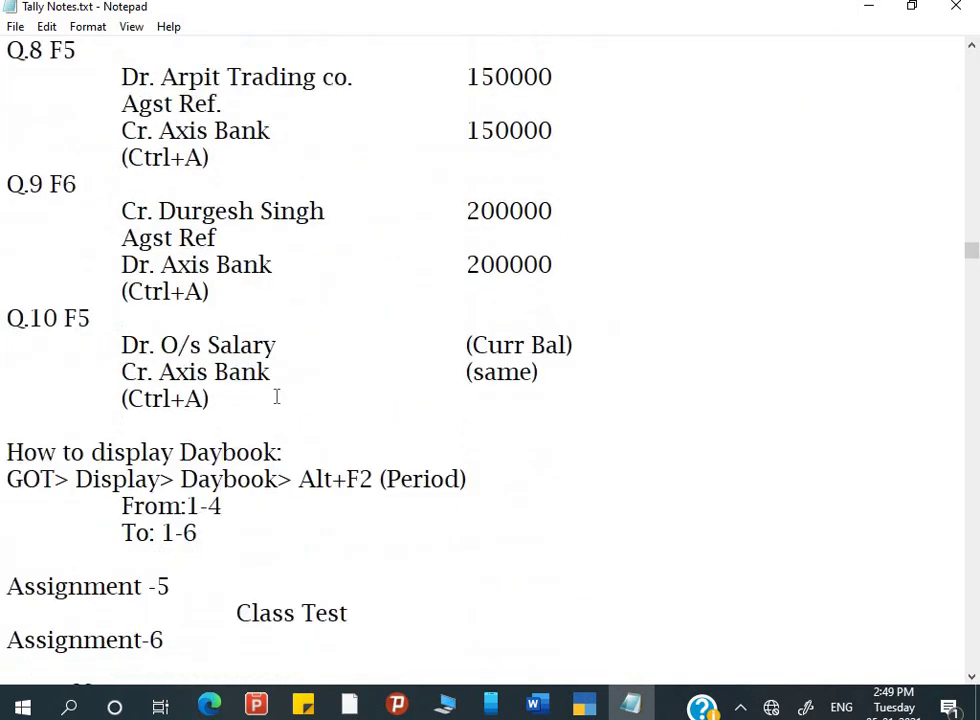
{"action": "scroll", "coordinate": [277, 397], "scroll_direction": "down", "scroll_amount": 8}
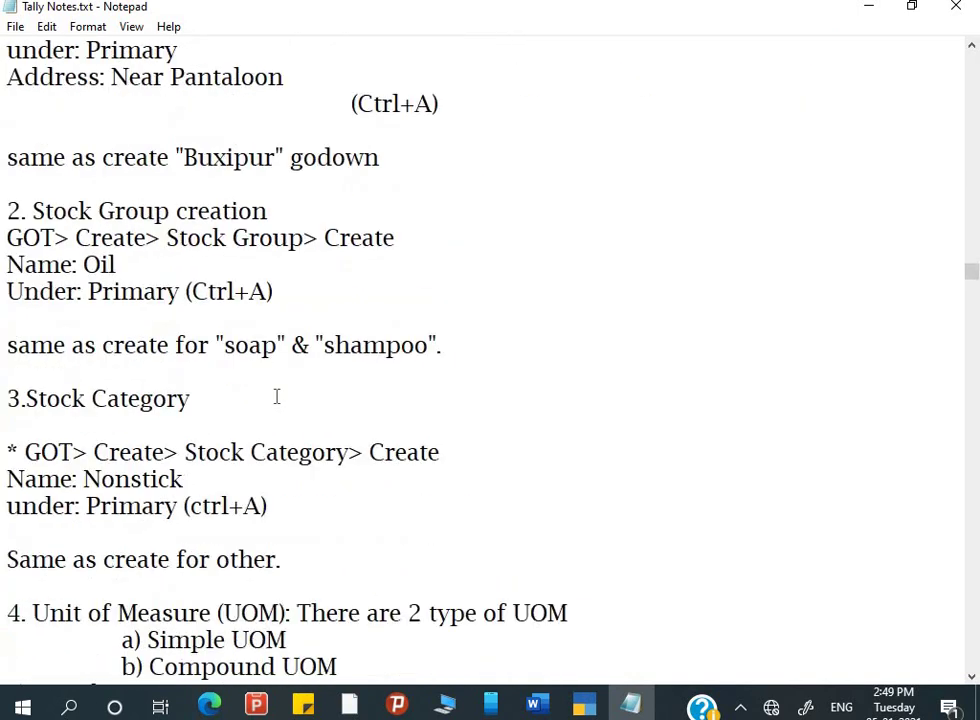
{"action": "scroll", "coordinate": [277, 397], "scroll_direction": "down", "scroll_amount": 7}
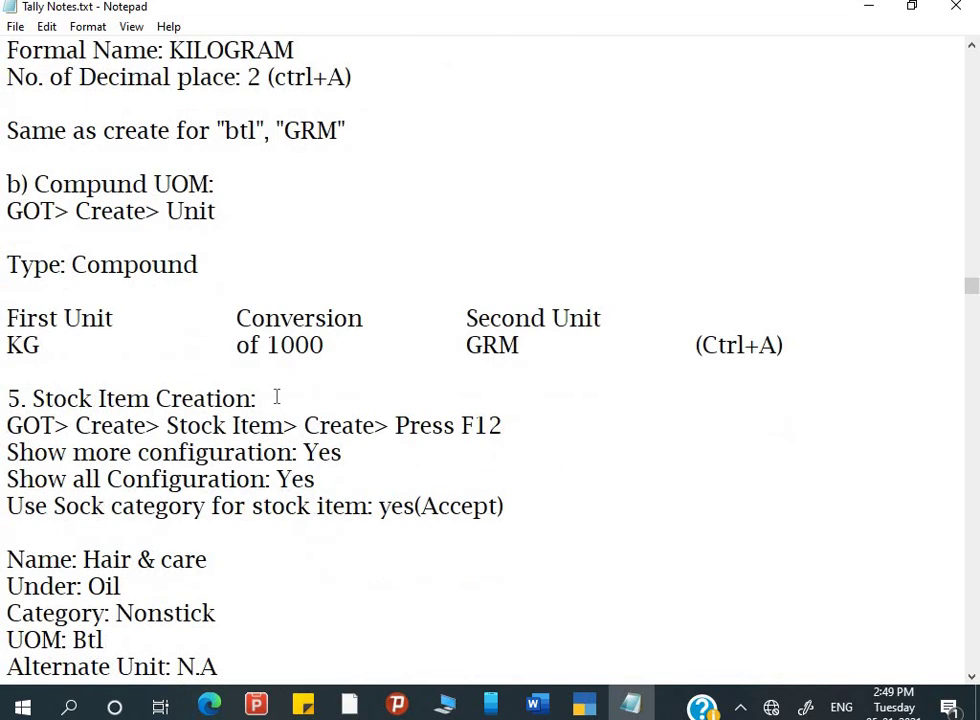
{"action": "scroll", "coordinate": [277, 397], "scroll_direction": "down", "scroll_amount": 10}
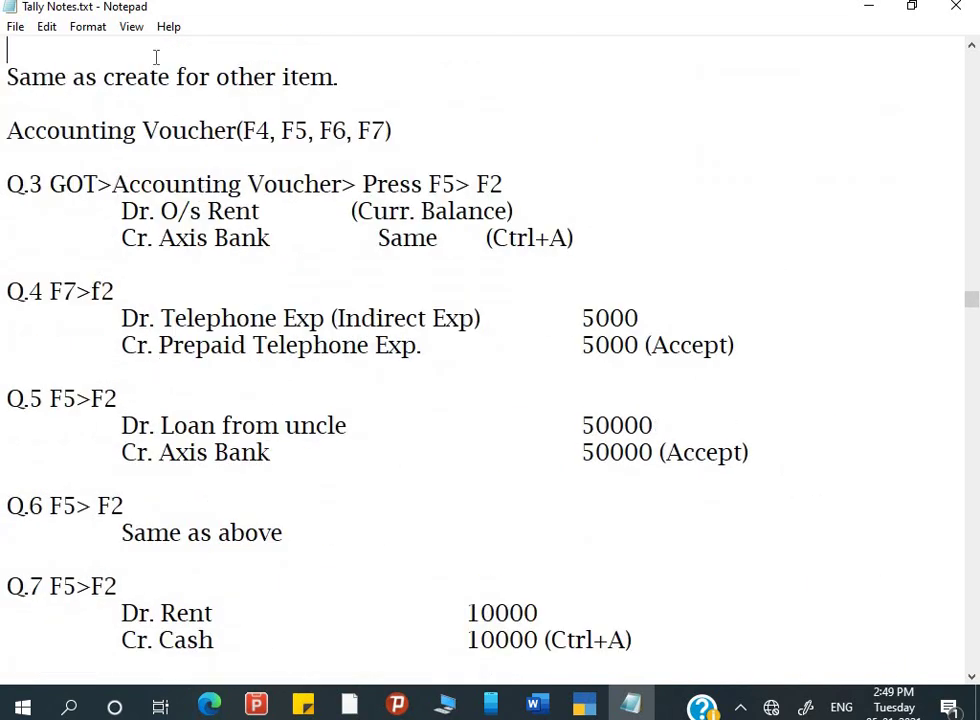
- Step through the notes from the Q.5 entry down past the Q.14 note
{"action": "key", "text": "Up"}
{"action": "key", "text": "Up"}
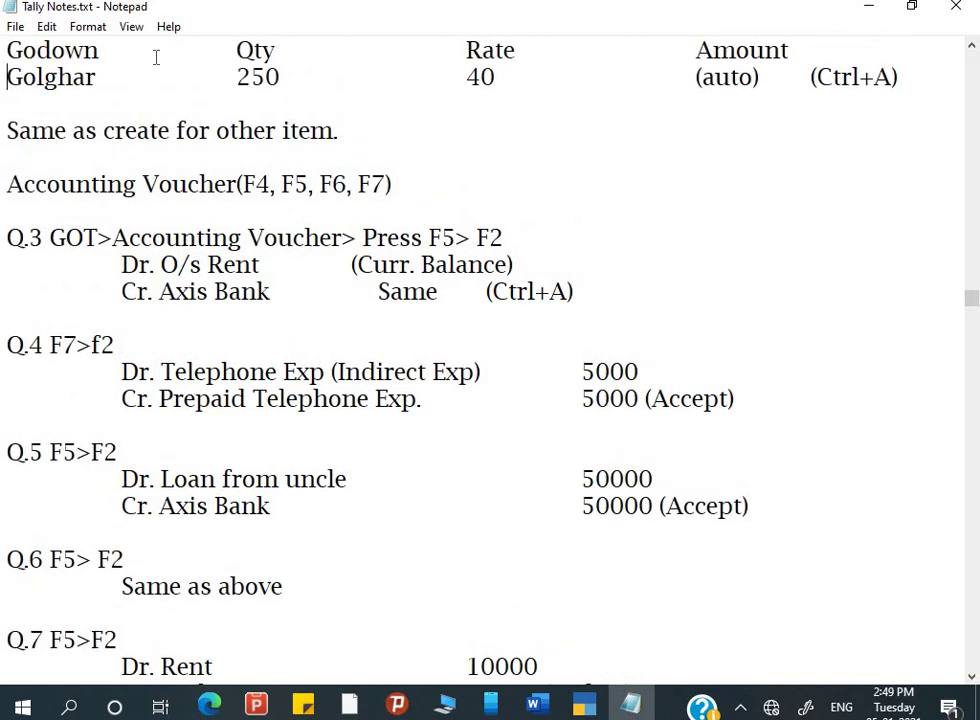
{"action": "key", "text": "Down"}
{"action": "key", "text": "Down"}
{"action": "key", "text": "Down"}
{"action": "key", "text": "Down"}
{"action": "key", "text": "Down"}
{"action": "key", "text": "Down"}
{"action": "key", "text": "Down"}
{"action": "key", "text": "Down"}
{"action": "key", "text": "Down"}
{"action": "key", "text": "Down"}
{"action": "key", "text": "Down"}
{"action": "key", "text": "Down"}
{"action": "key", "text": "Down"}
{"action": "key", "text": "Down"}
{"action": "key", "text": "Down"}
{"action": "key", "text": "Down"}
{"action": "key", "text": "Down"}
{"action": "key", "text": "Down"}
{"action": "key", "text": "Down"}
{"action": "key", "text": "Down"}
{"action": "key", "text": "Down"}
{"action": "key", "text": "Down"}
{"action": "key", "text": "Down"}
{"action": "key", "text": "Down"}
{"action": "key", "text": "Down"}
{"action": "key", "text": "Down"}
{"action": "key", "text": "Up"}
{"action": "key", "text": "Up"}
{"action": "key", "text": "Up"}
{"action": "key", "text": "Up"}
{"action": "key", "text": "Up"}
{"action": "key", "text": "Up"}
{"action": "key", "text": "Up"}
{"action": "key", "text": "Up"}
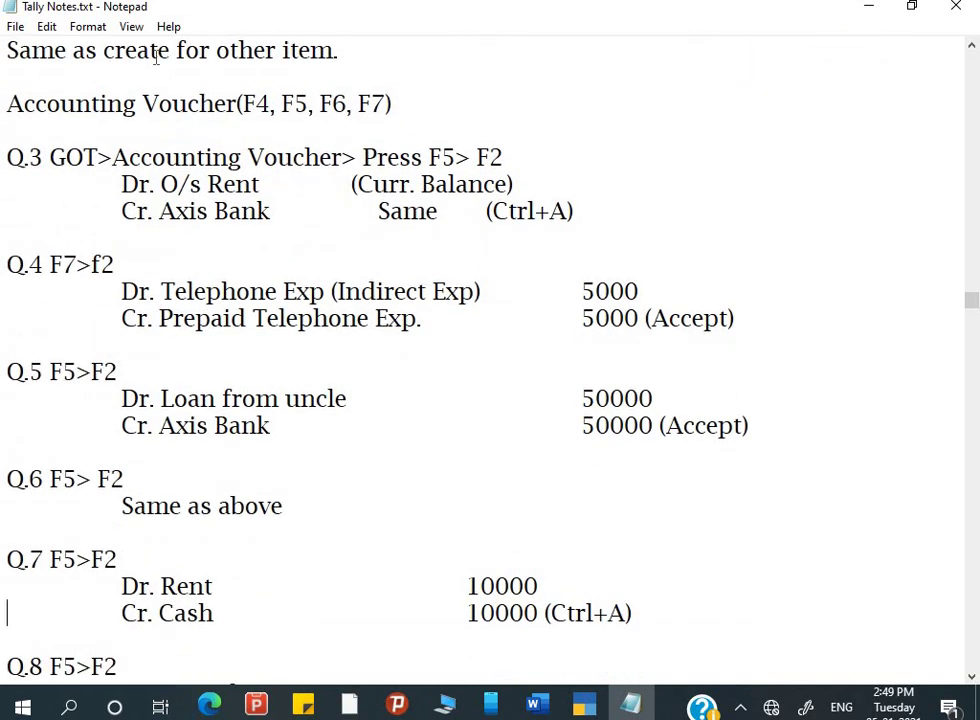
{"action": "key", "text": "Up"}
{"action": "key", "text": "Up"}
{"action": "key", "text": "Up"}
{"action": "key", "text": "Up"}
{"action": "key", "text": "Up"}
{"action": "key", "text": "Up"}
{"action": "key", "text": "Up"}
{"action": "key", "text": "Up"}
{"action": "key", "text": "Up"}
{"action": "key", "text": "Up"}
{"action": "key", "text": "Up"}
{"action": "key", "text": "Up"}
{"action": "key", "text": "Up"}
{"action": "key", "text": "Up"}
{"action": "key", "text": "Up"}
{"action": "key", "text": "Up"}
{"action": "key", "text": "Up"}
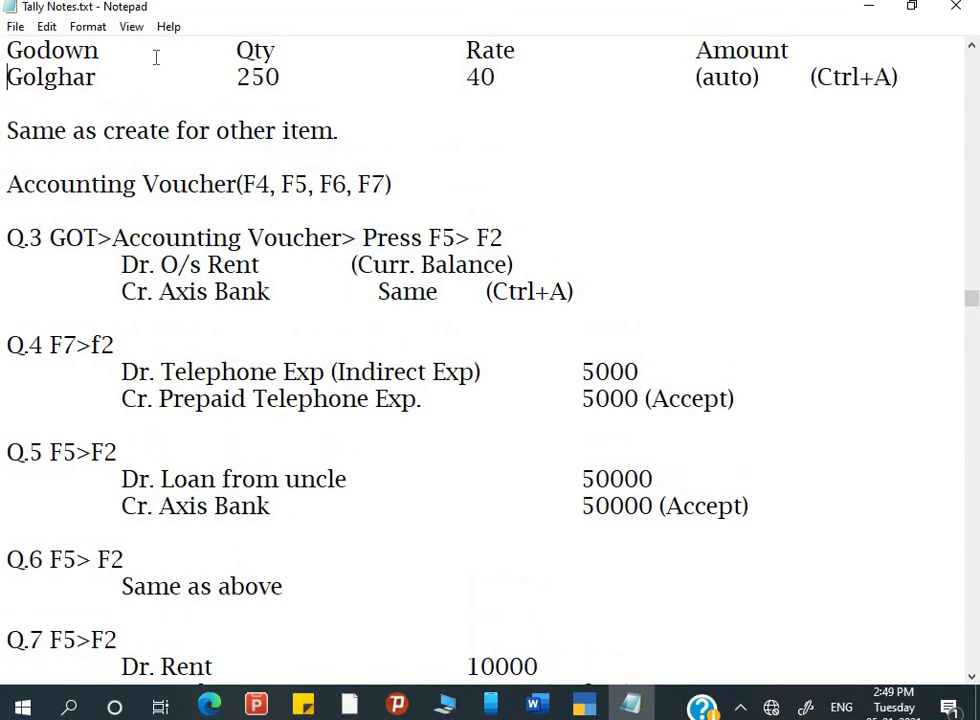
{"action": "key", "text": "Down"}
{"action": "key", "text": "Down"}
{"action": "key", "text": "Down"}
{"action": "key", "text": "Down"}
{"action": "key", "text": "Down"}
{"action": "key", "text": "Down"}
{"action": "key", "text": "Down"}
{"action": "key", "text": "Down"}
{"action": "key", "text": "Down"}
{"action": "key", "text": "Down"}
{"action": "key", "text": "Down"}
{"action": "key", "text": "Down"}
{"action": "key", "text": "Down"}
{"action": "key", "text": "Down"}
{"action": "key", "text": "Down"}
{"action": "key", "text": "Down"}
{"action": "key", "text": "Down"}
{"action": "key", "text": "Down"}
{"action": "key", "text": "Down"}
{"action": "key", "text": "Down"}
{"action": "key", "text": "Down"}
{"action": "key", "text": "Down"}
{"action": "key", "text": "Down"}
{"action": "key", "text": "Down"}
{"action": "key", "text": "Down"}
{"action": "key", "text": "Down"}
{"action": "key", "text": "Down"}
{"action": "key", "text": "Down"}
{"action": "key", "text": "Down"}
{"action": "key", "text": "Down"}
{"action": "key", "text": "Down"}
{"action": "key", "text": "Down"}
{"action": "key", "text": "Down"}
{"action": "key", "text": "Down"}
{"action": "key", "text": "Down"}
{"action": "key", "text": "Down"}
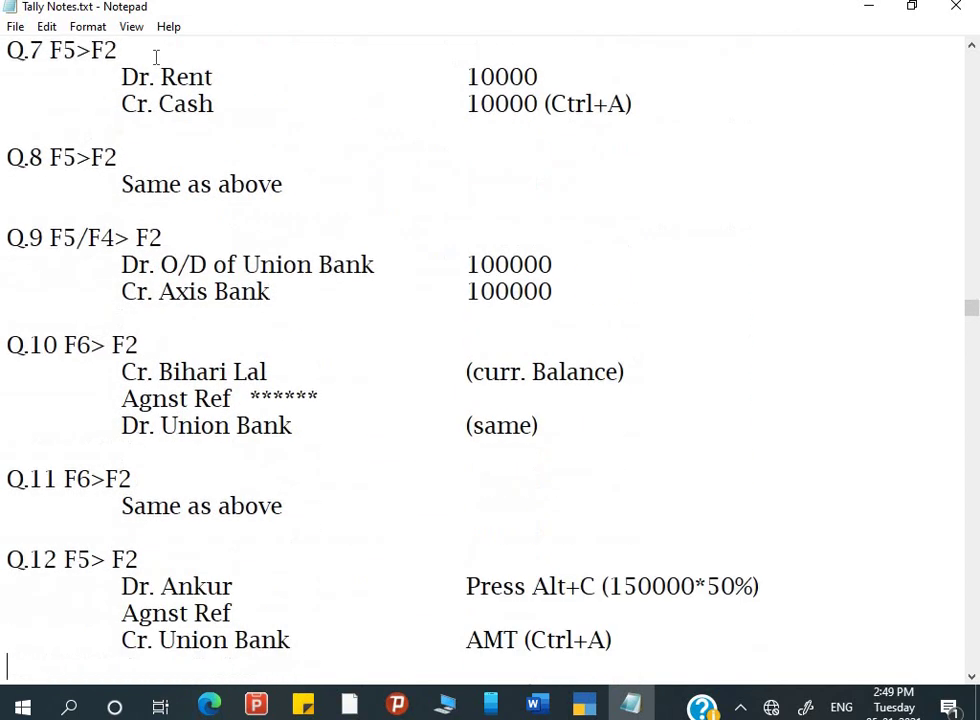
{"action": "key", "text": "Down"}
{"action": "key", "text": "Down"}
{"action": "key", "text": "Down"}
{"action": "key", "text": "Down"}
{"action": "key", "text": "Down"}
{"action": "key", "text": "Down"}
{"action": "key", "text": "Down"}
{"action": "key", "text": "Down"}
{"action": "key", "text": "Down"}
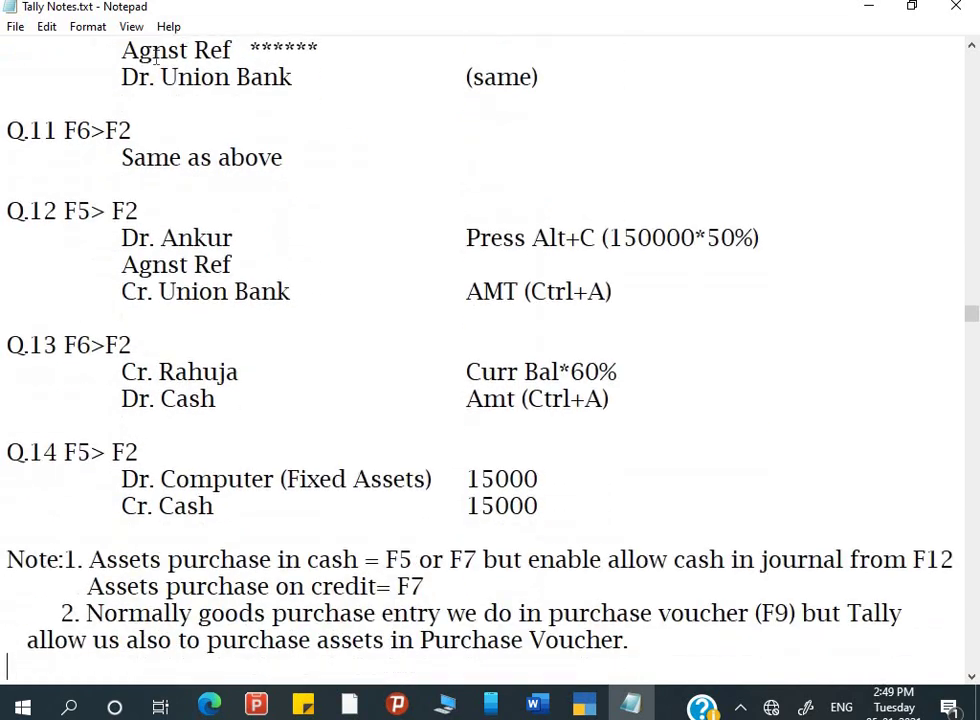
{"action": "key", "text": "Down"}
{"action": "key", "text": "Down"}
{"action": "key", "text": "Down"}
{"action": "key", "text": "Down"}
{"action": "key", "text": "Down"}
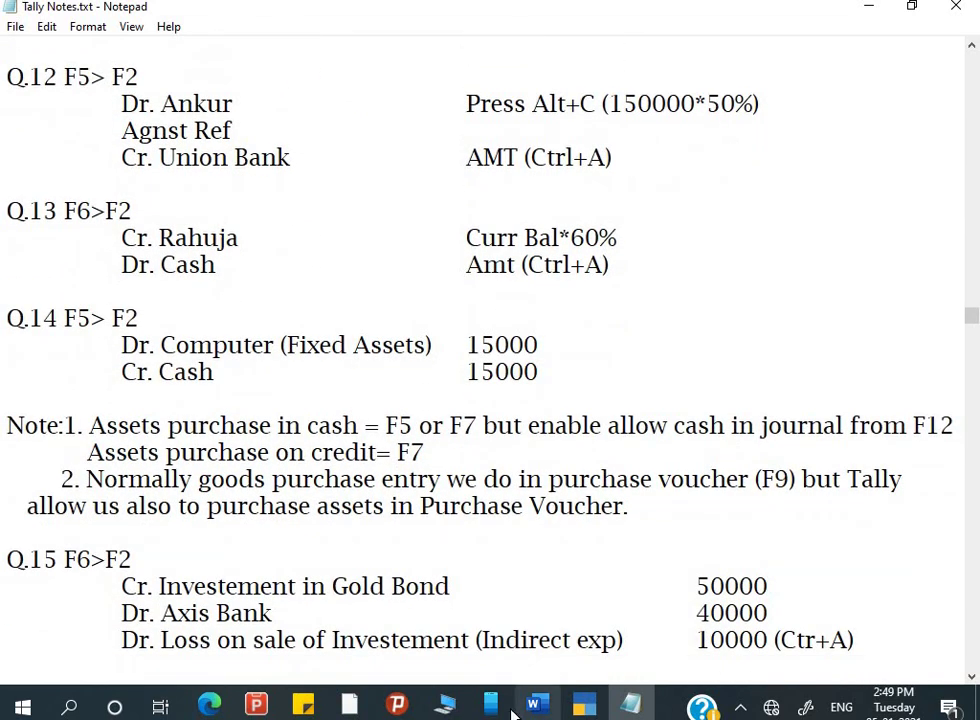
- Scroll through Q.6–Q.15 and the Report notes in Word, then return to blank Payment voucher No. 2
{"action": "left_click", "coordinate": [544, 706]}
{"action": "scroll", "coordinate": [537, 453], "scroll_direction": "down", "scroll_amount": 3}
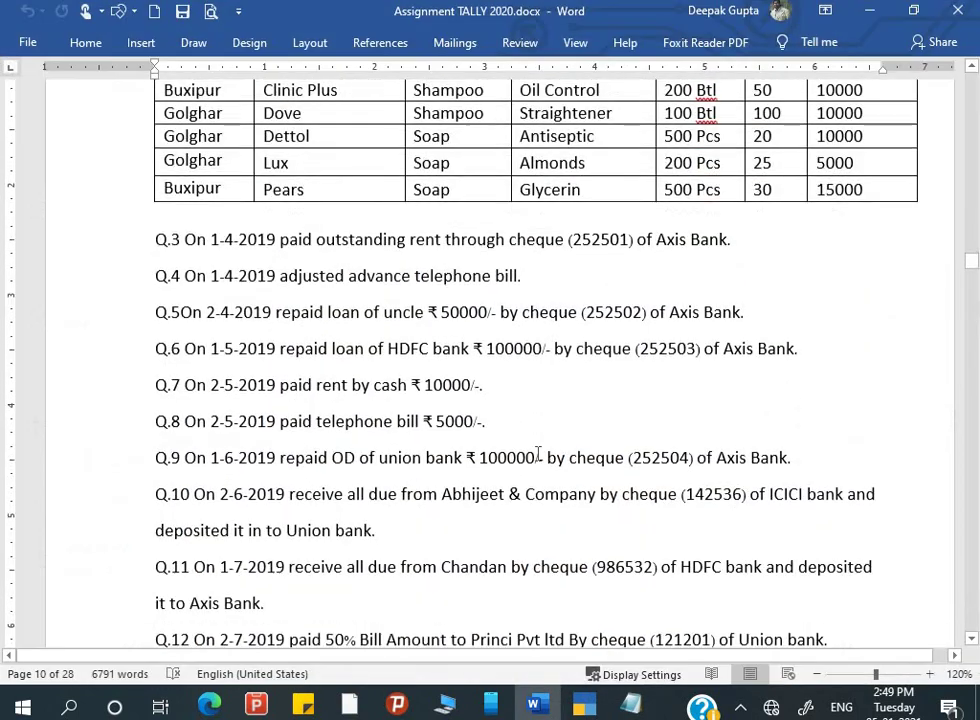
{"action": "scroll", "coordinate": [537, 453], "scroll_direction": "down", "scroll_amount": 8}
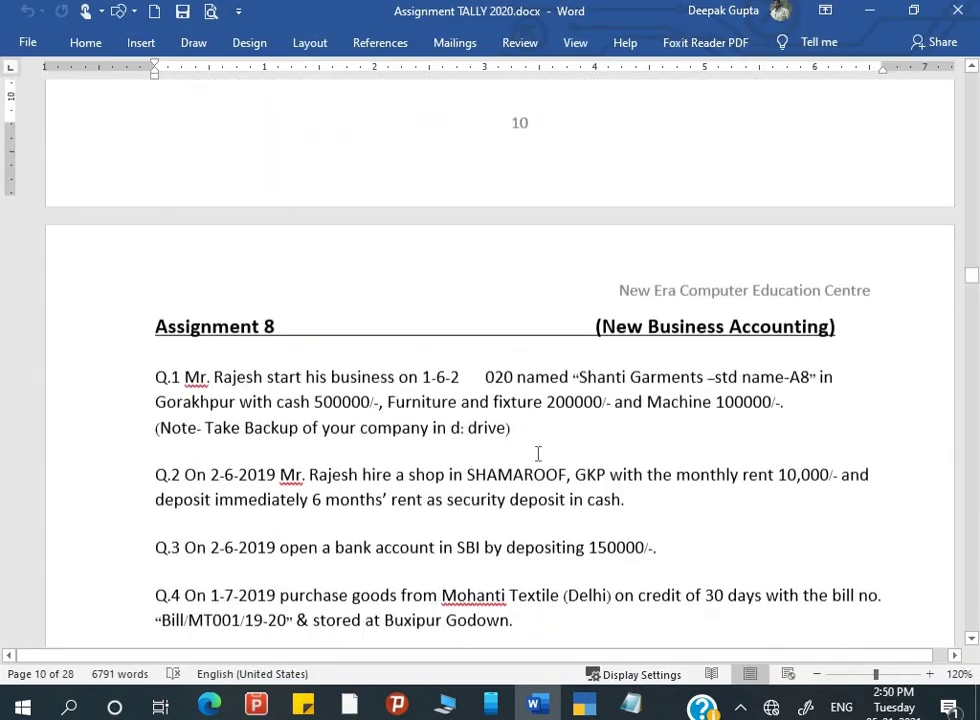
{"action": "scroll", "coordinate": [537, 453], "scroll_direction": "up", "scroll_amount": 3}
{"action": "scroll", "coordinate": [537, 453], "scroll_direction": "up", "scroll_amount": 5}
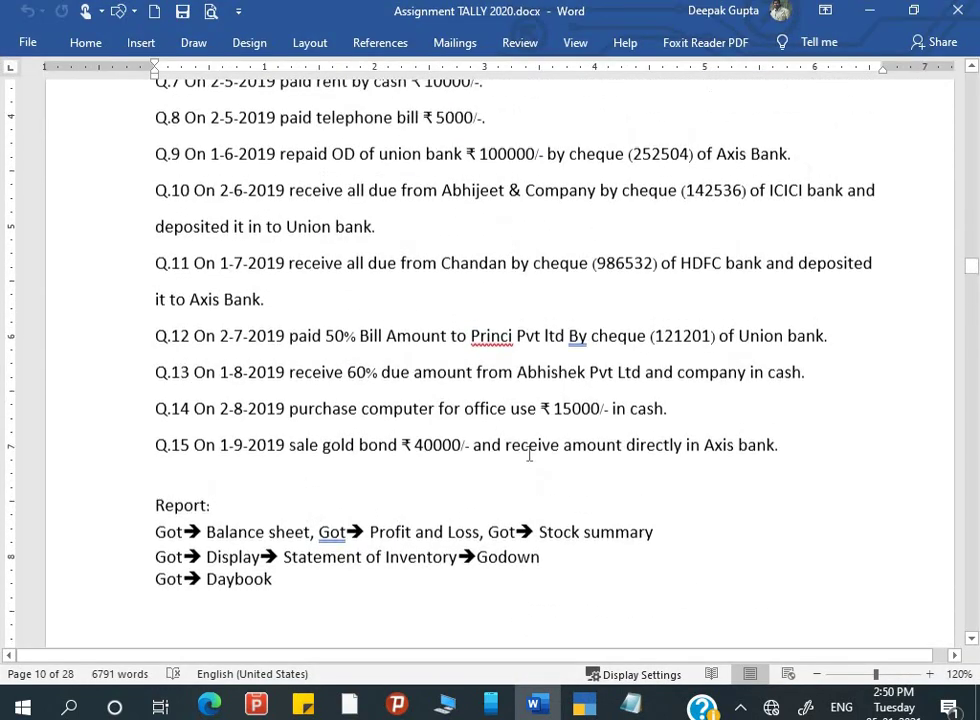
{"action": "scroll", "coordinate": [435, 357], "scroll_direction": "up", "scroll_amount": 1}
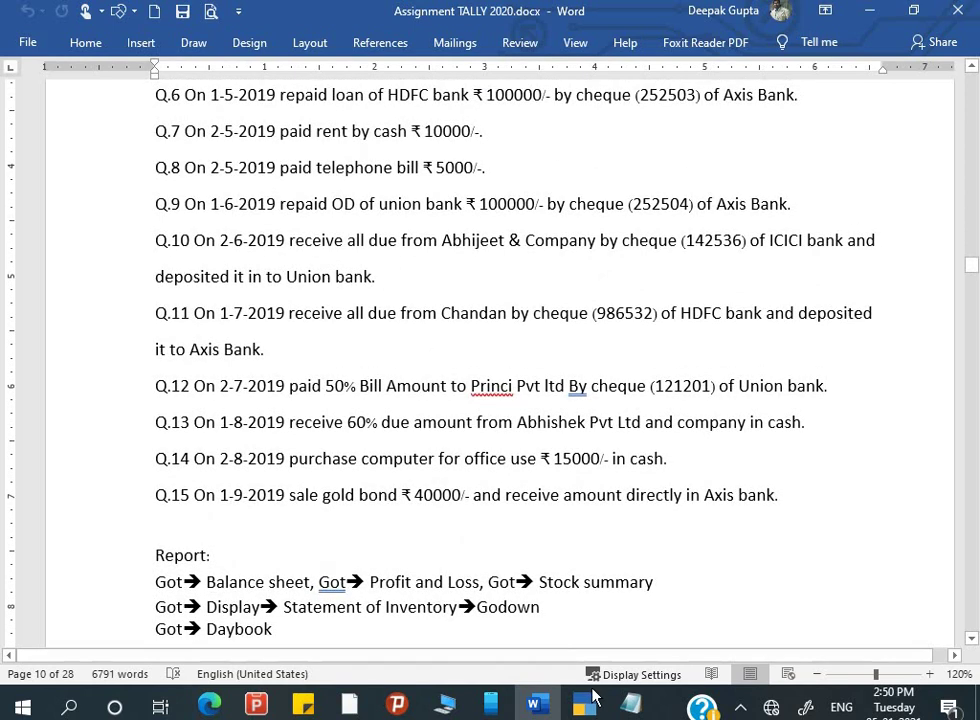
{"action": "left_click", "coordinate": [585, 707]}
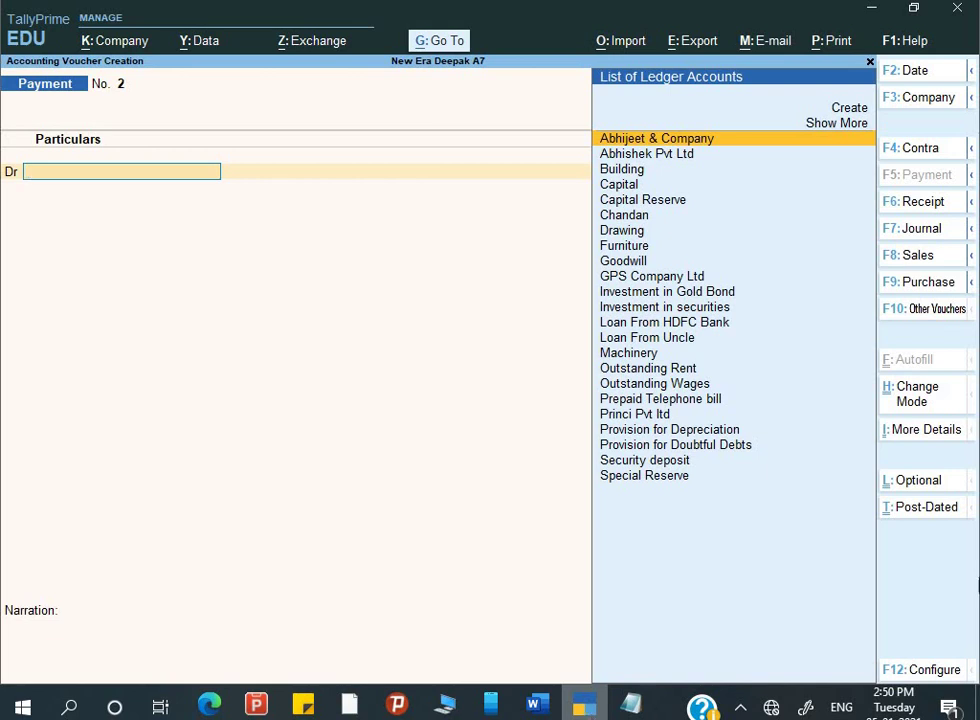
{"action": "left_click", "coordinate": [909, 230]}
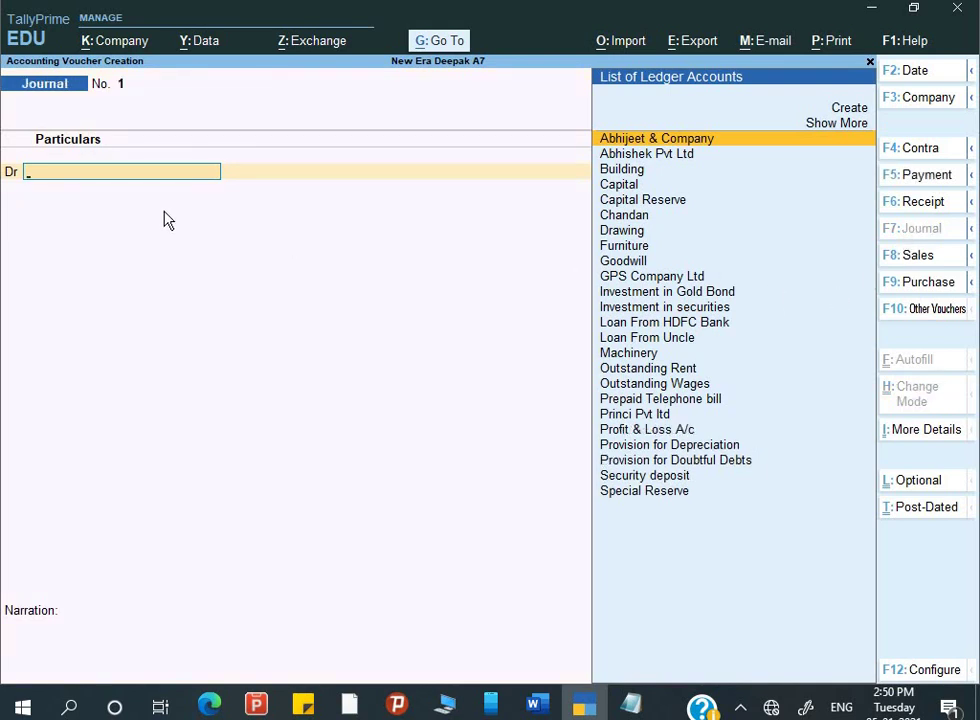
{"action": "key", "text": "alt+Tab"}
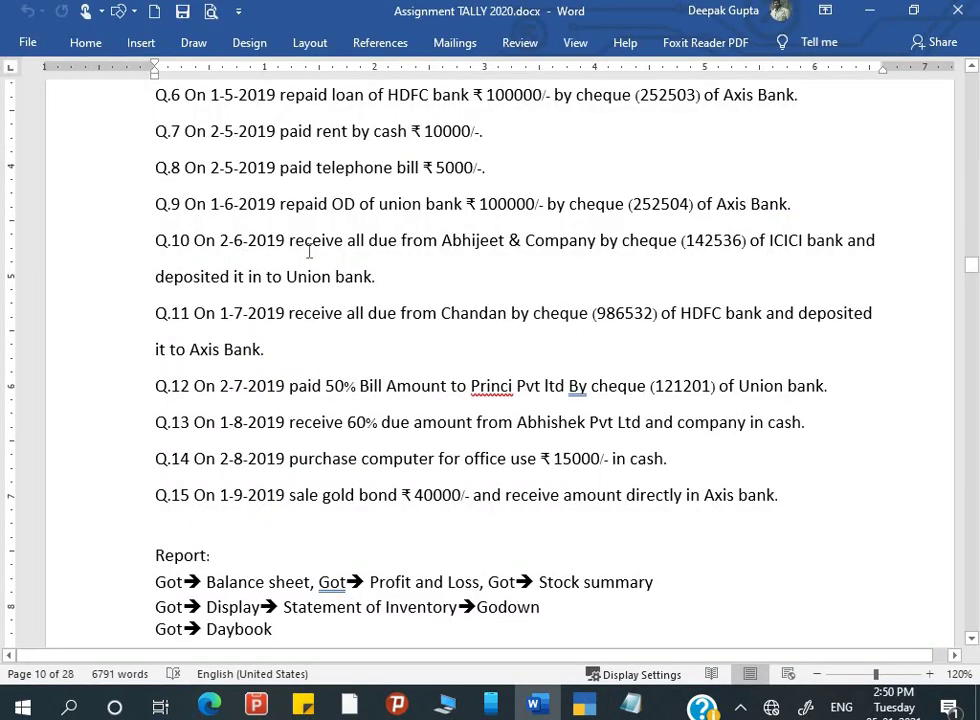
{"action": "scroll", "coordinate": [310, 250], "scroll_direction": "up", "scroll_amount": 1}
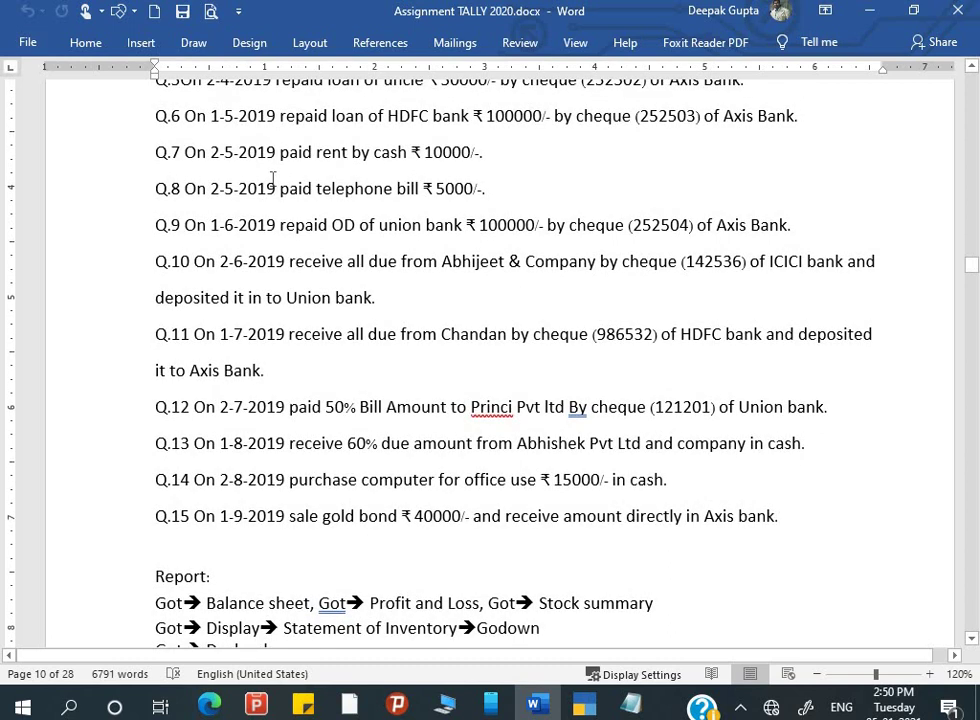
{"action": "scroll", "coordinate": [272, 178], "scroll_direction": "up", "scroll_amount": 1}
{"action": "scroll", "coordinate": [272, 178], "scroll_direction": "up", "scroll_amount": 3}
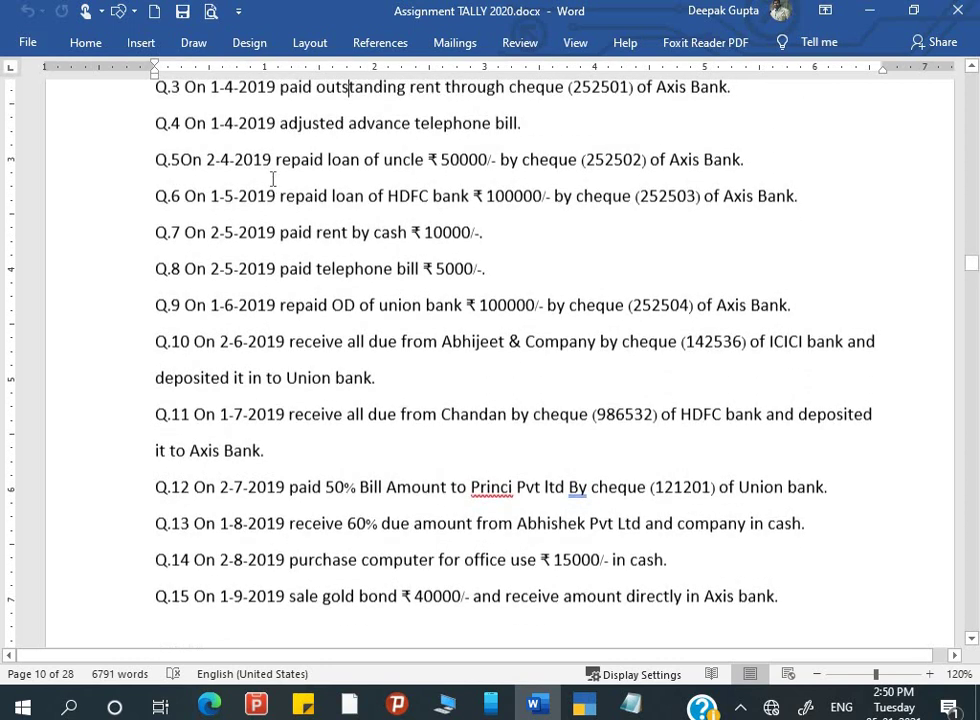
{"action": "scroll", "coordinate": [274, 178], "scroll_direction": "up", "scroll_amount": 4}
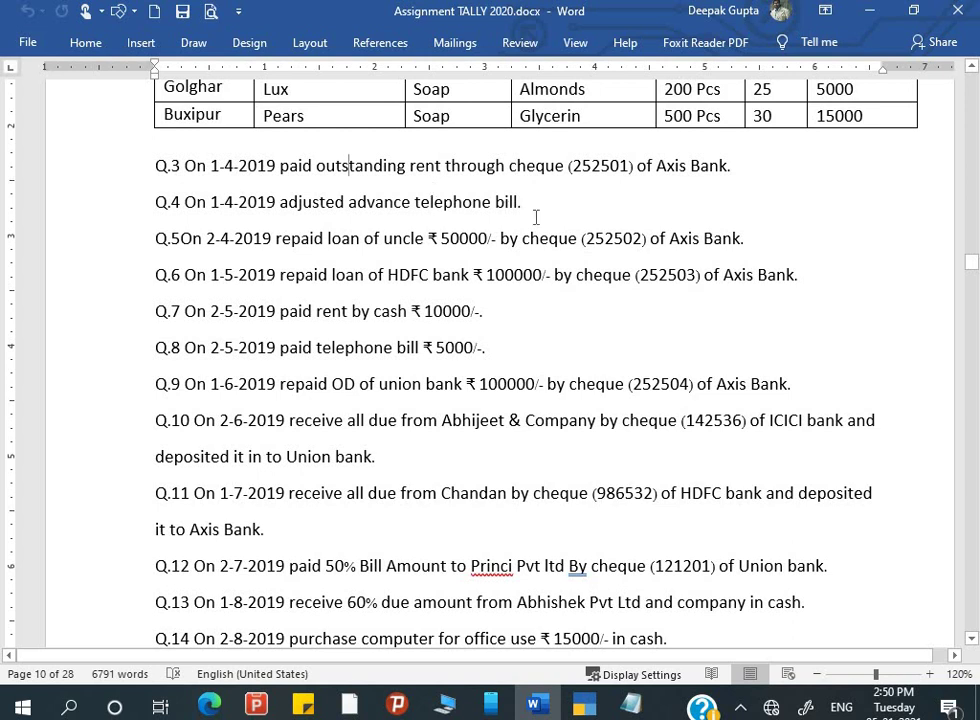
{"action": "key", "text": "alt+Tab"}
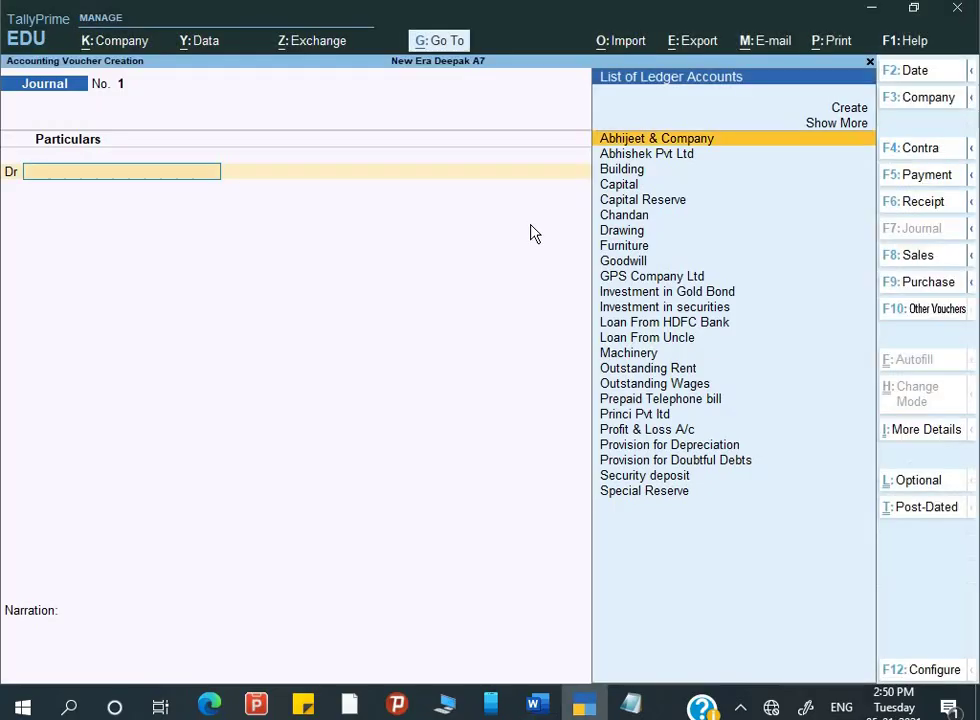
{"action": "key", "text": "alt+Tab"}
{"action": "scroll", "coordinate": [530, 230], "scroll_direction": "up", "scroll_amount": 7}
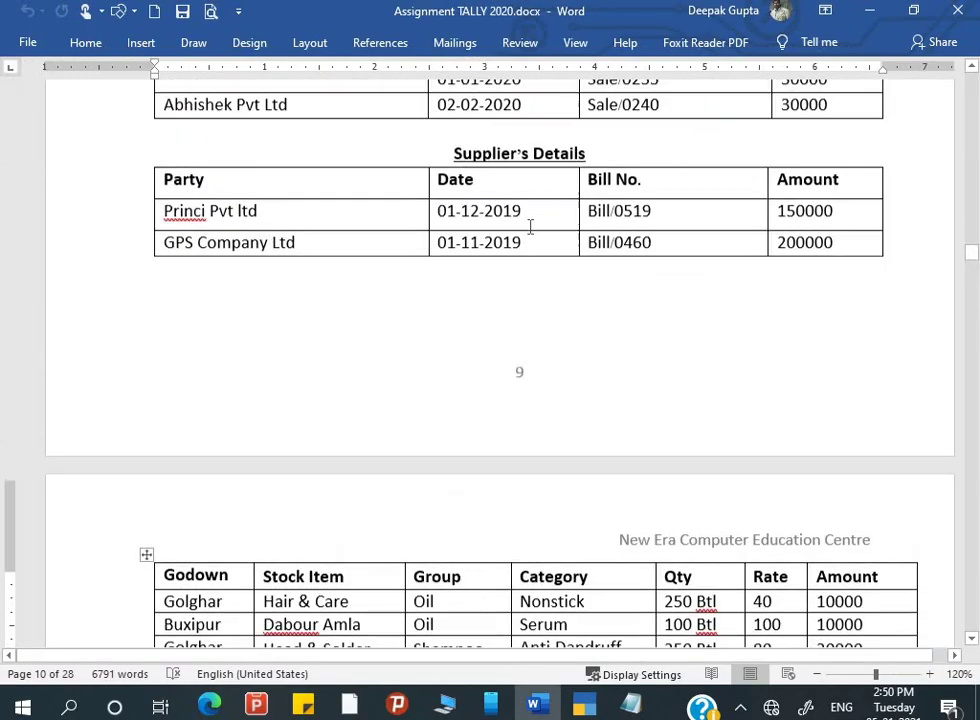
{"action": "scroll", "coordinate": [530, 228], "scroll_direction": "up", "scroll_amount": 8}
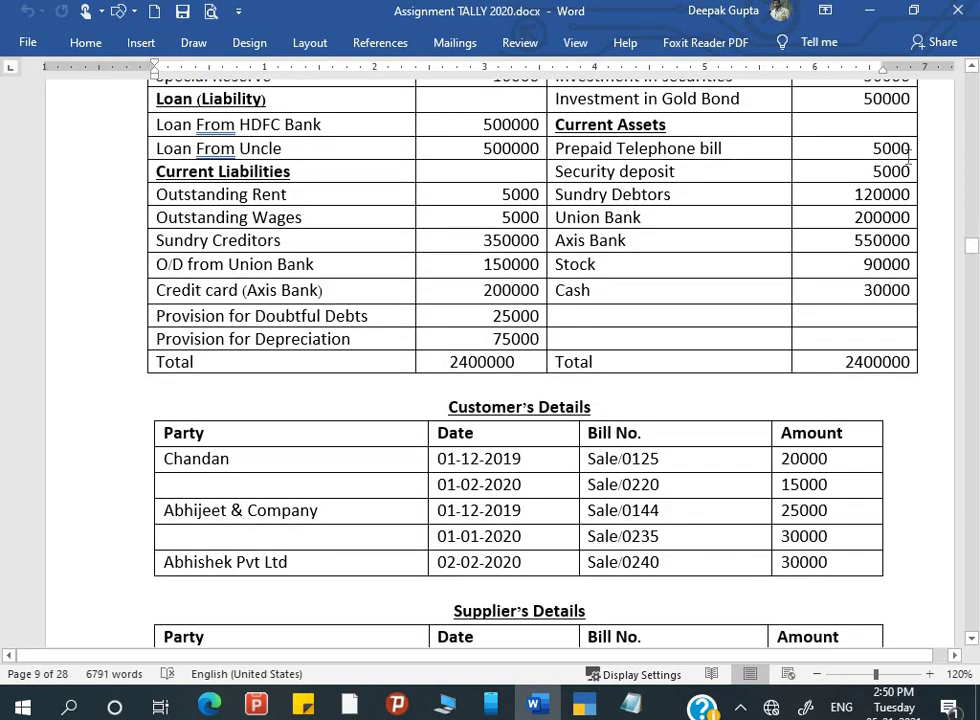
{"action": "scroll", "coordinate": [580, 287], "scroll_direction": "down", "scroll_amount": 3}
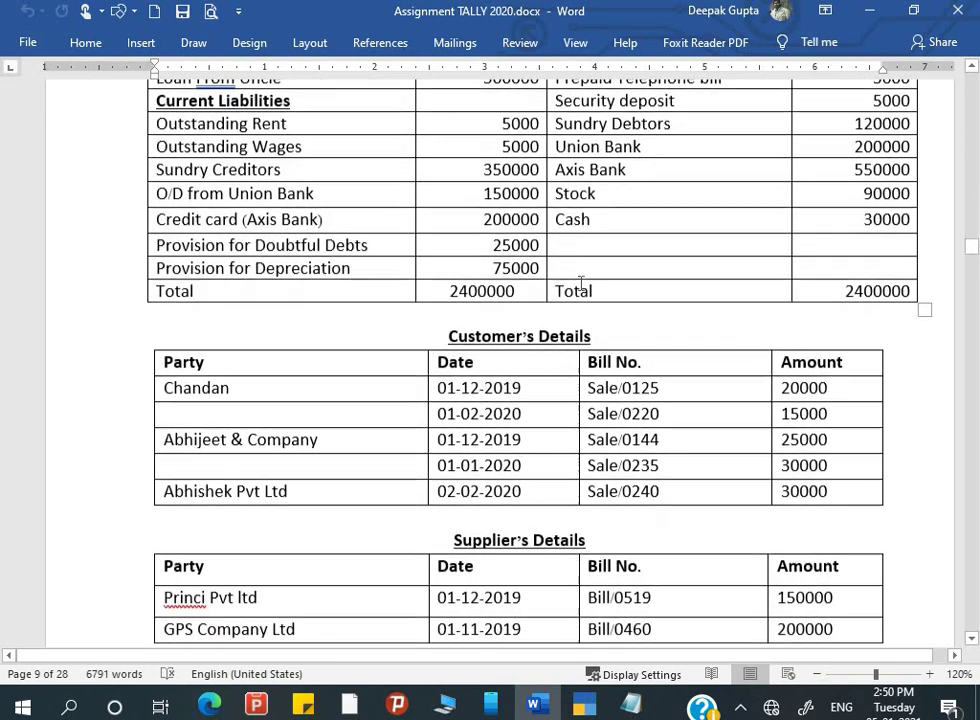
{"action": "key", "text": "alt+Tab"}
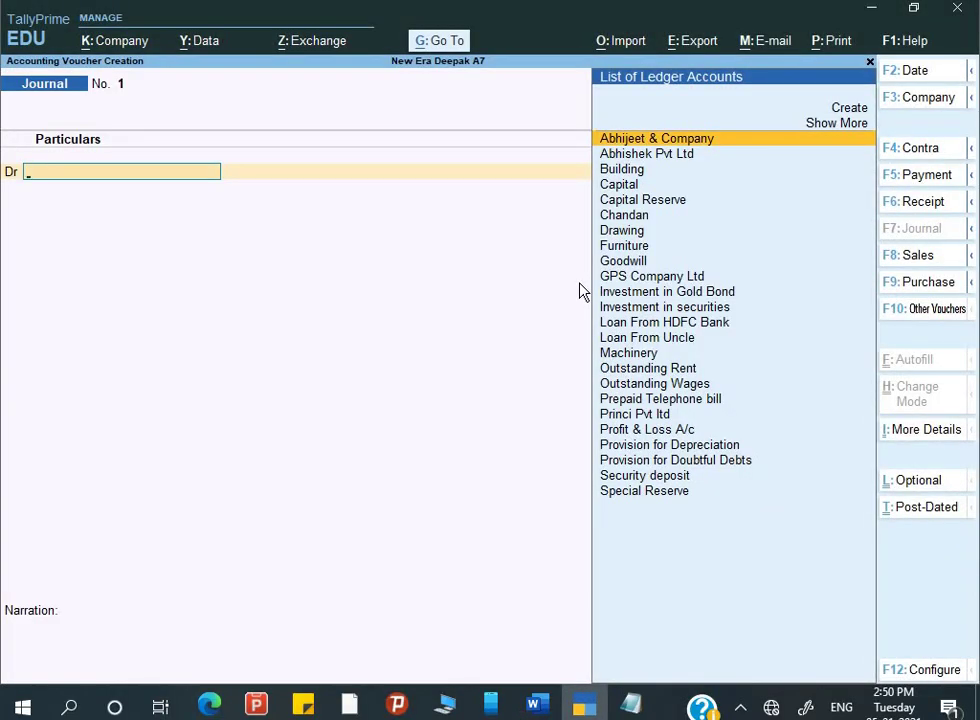
- Create a Telephone Exp ledger under Indirect Expenses as the debit account
{"action": "key", "text": "alt+c"}
{"action": "type", "text": "Te"}
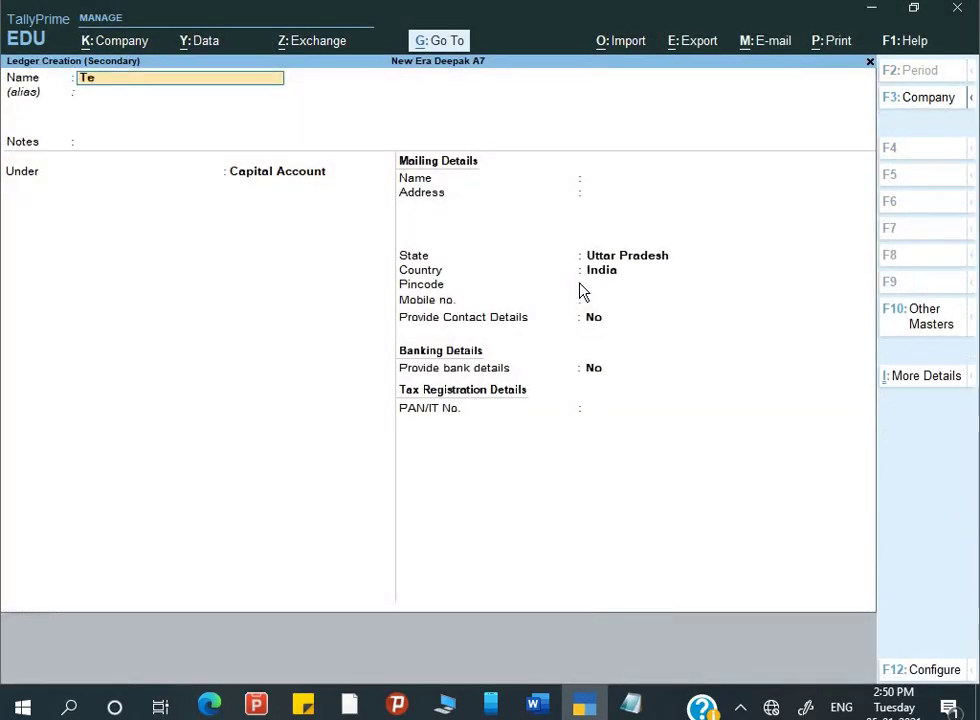
{"action": "type", "text": "lephone"}
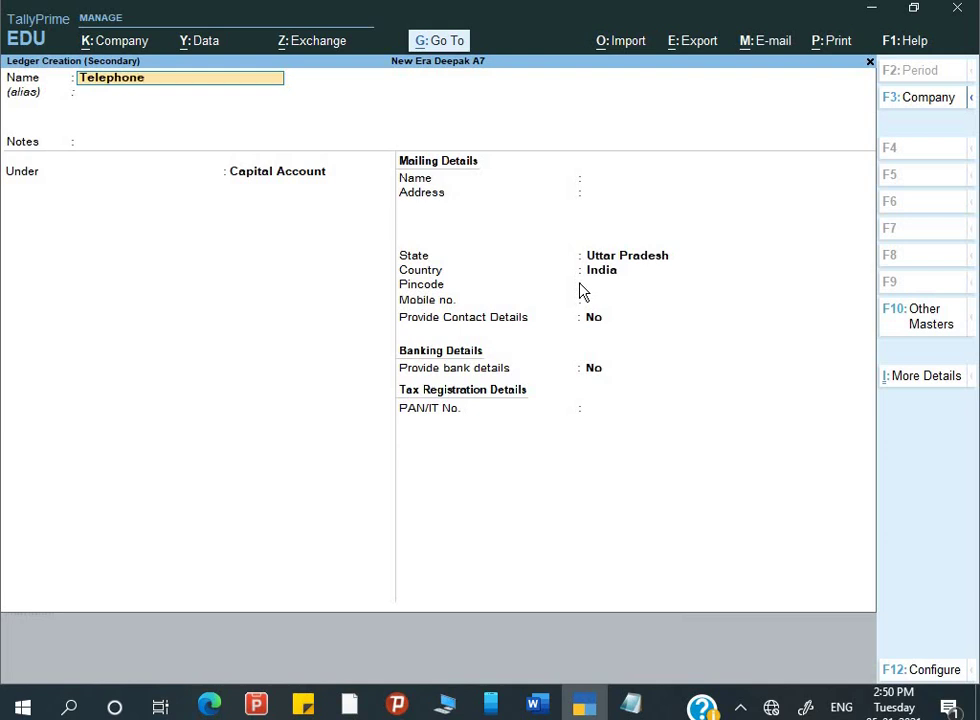
{"action": "type", "text": " exp"}
{"action": "key", "text": "Return"}
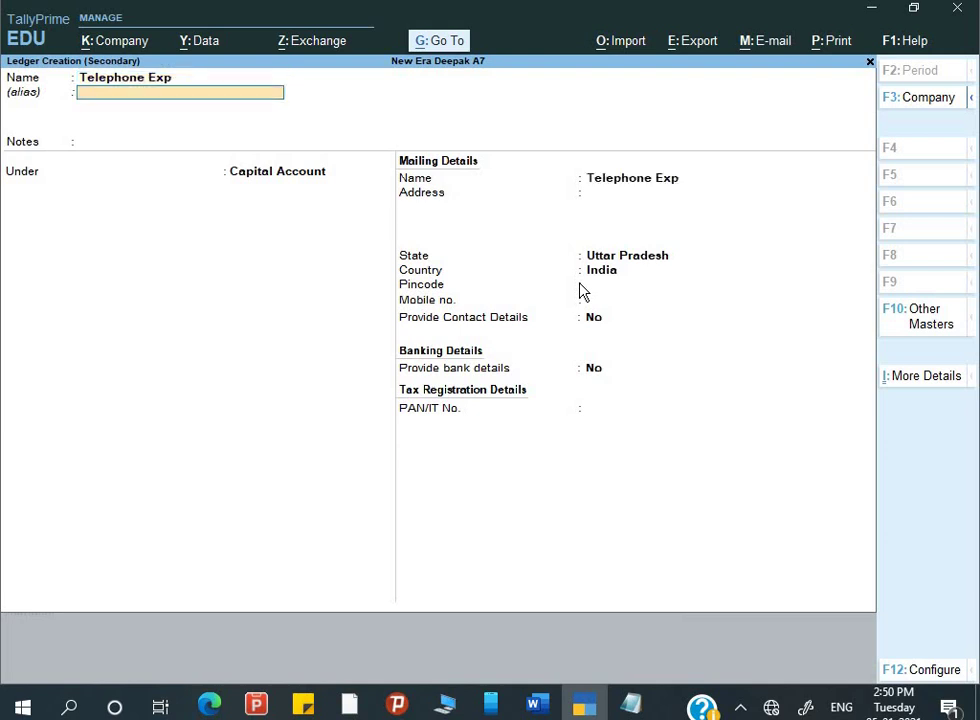
{"action": "key", "text": "Return"}
{"action": "type", "text": "in"}
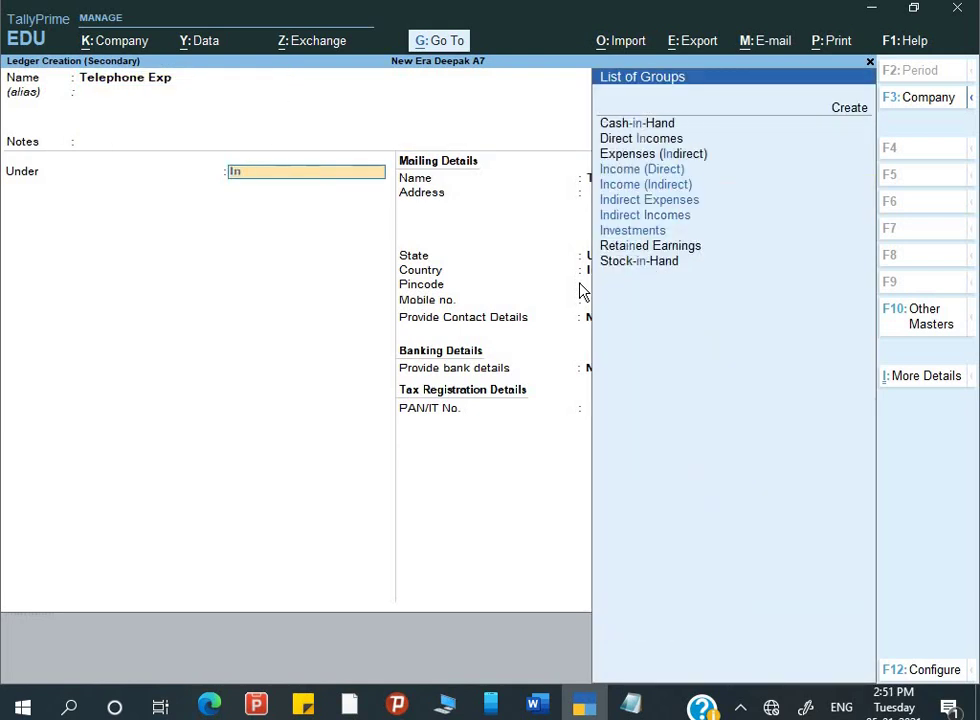
{"action": "key", "text": "Down"}
{"action": "key", "text": "Down"}
{"action": "key", "text": "Return"}
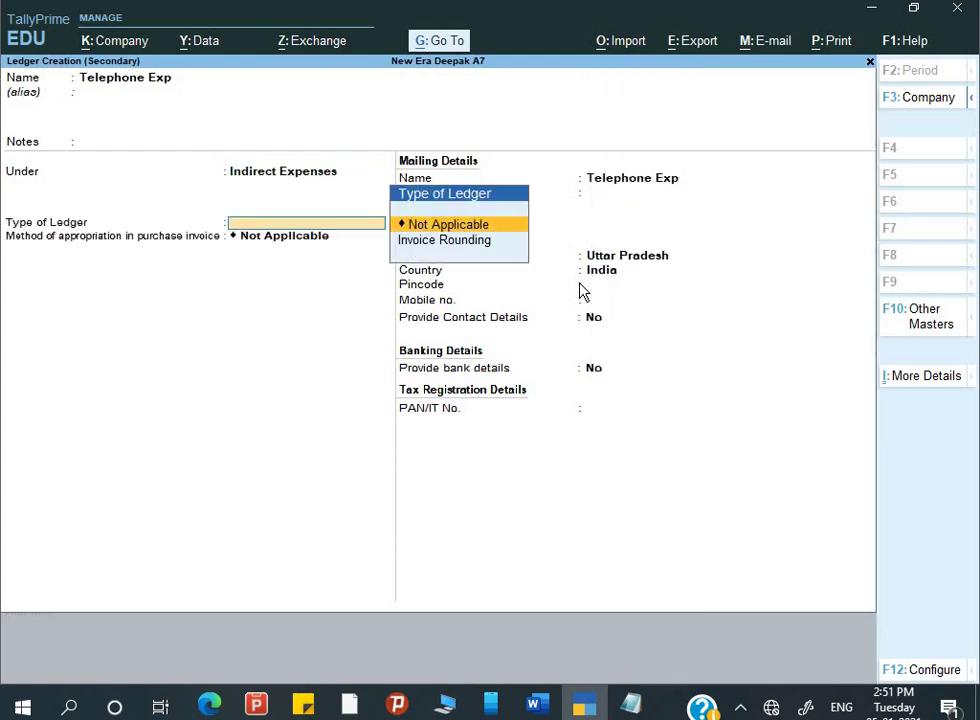
{"action": "key", "text": "ctrl+a"}
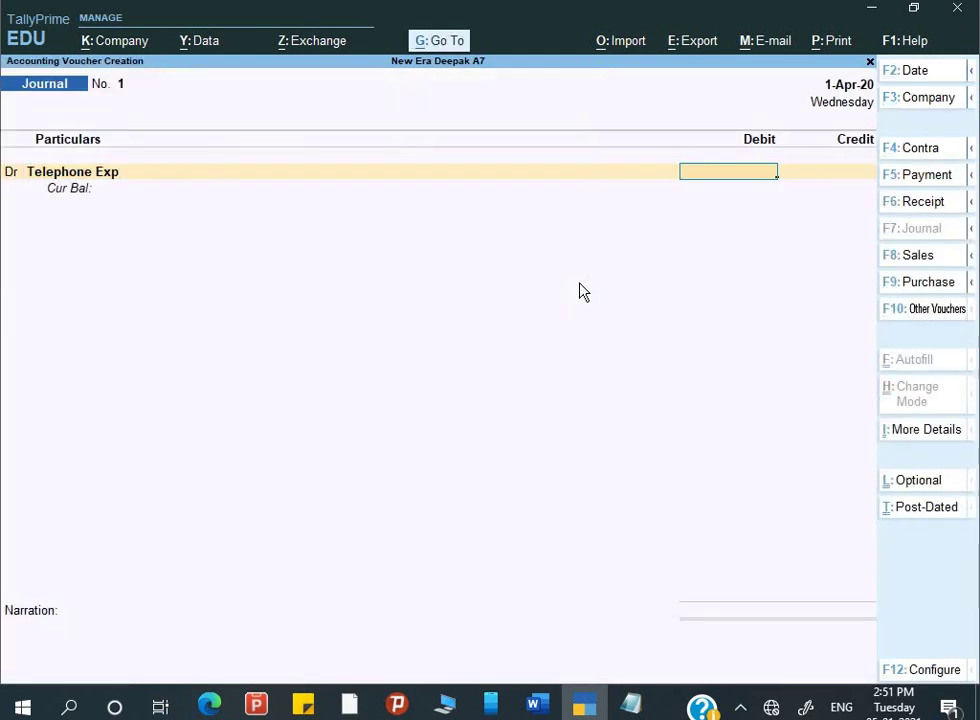
- Debit Telephone Exp 5,000 and credit Prepaid Telephone bill
{"action": "type", "text": "5000"}
{"action": "key", "text": "Return"}
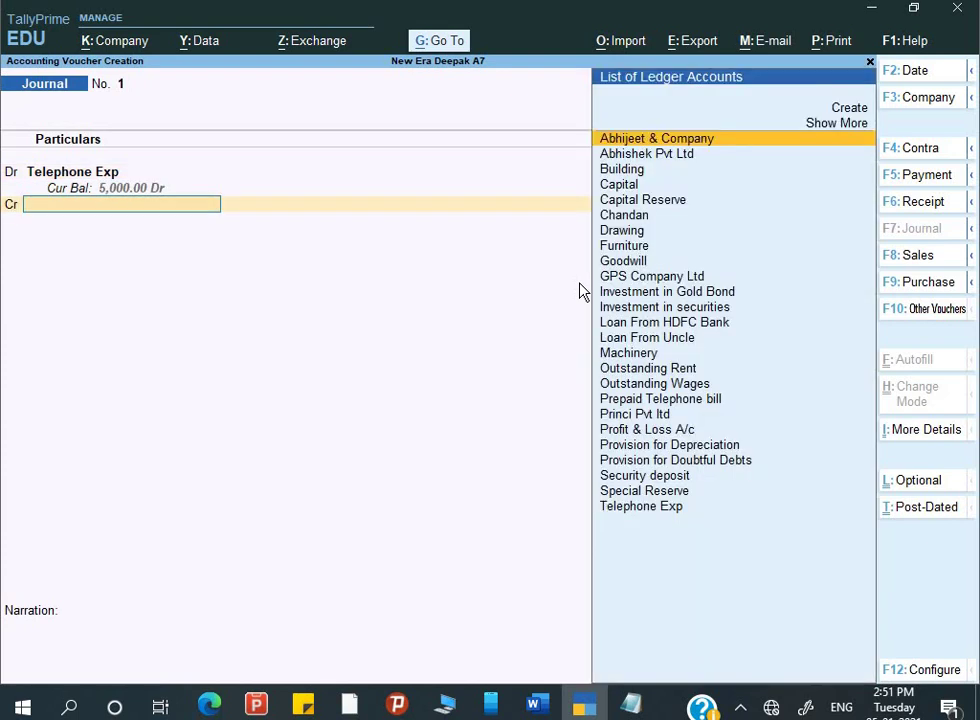
{"action": "type", "text": "Pr"}
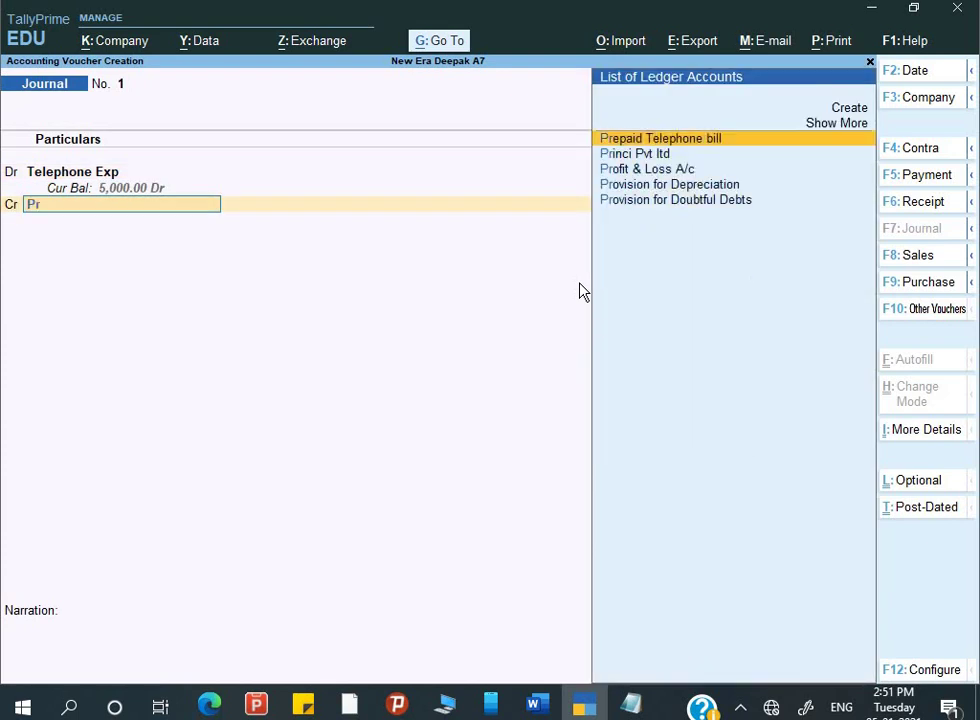
{"action": "key", "text": "Return"}
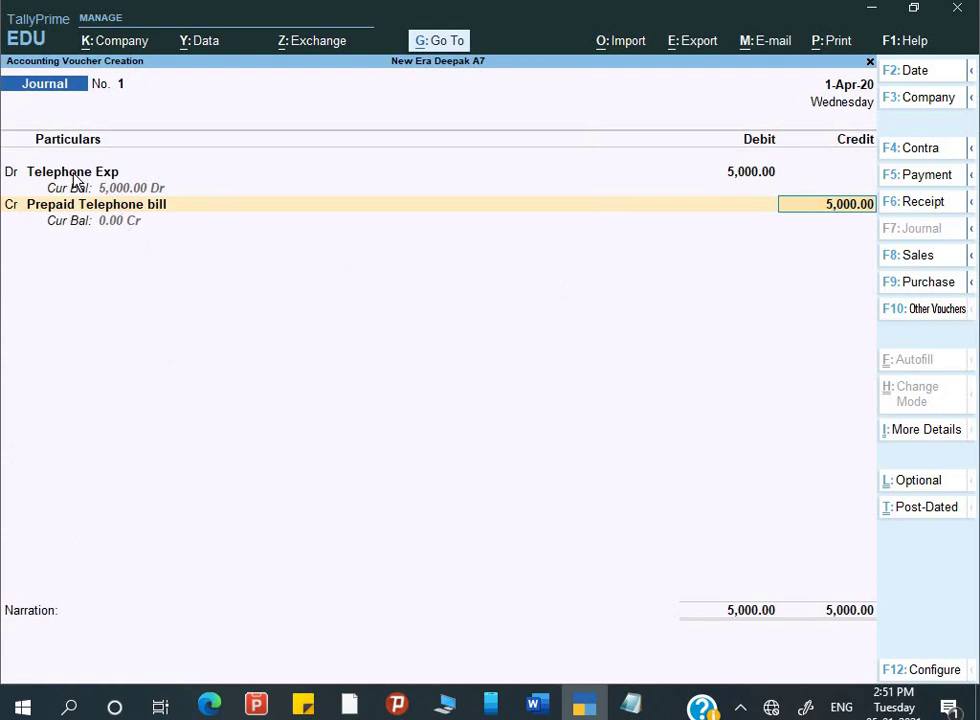
{"action": "key", "text": "Return"}
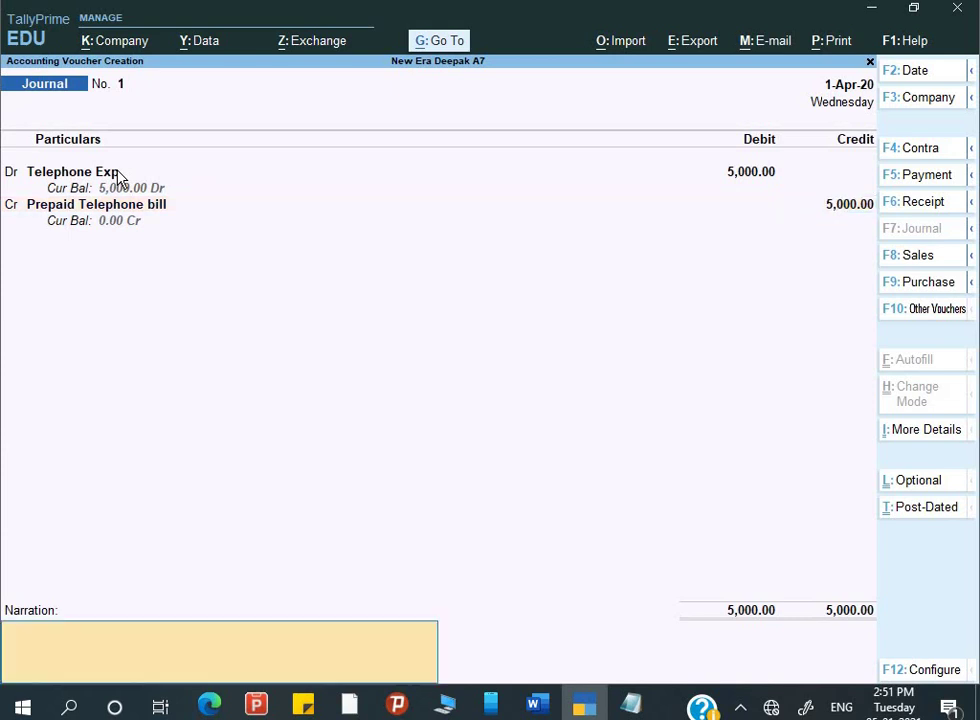
- Add narration 'Being prepaid telephone exp. adjusted' and bring up the save prompt
{"action": "type", "text": "Being prepaid teleph"}
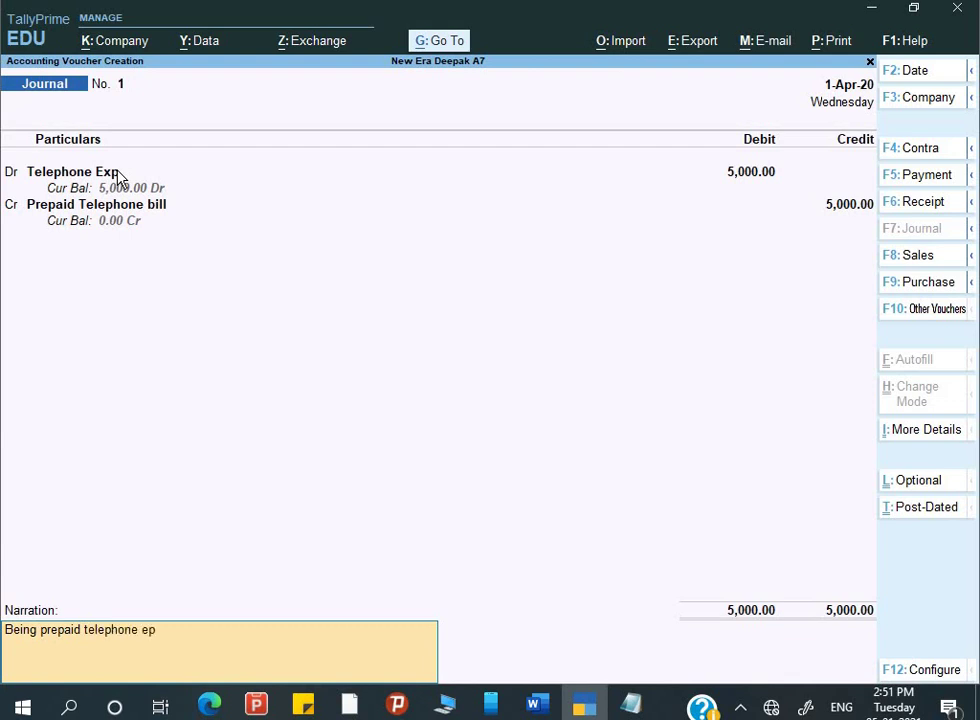
{"action": "type", "text": "one exp"}
{"action": "key", "text": "BackSpace"}
{"action": "type", "text": "xp. adjusted"}
{"action": "key", "text": "Return"}
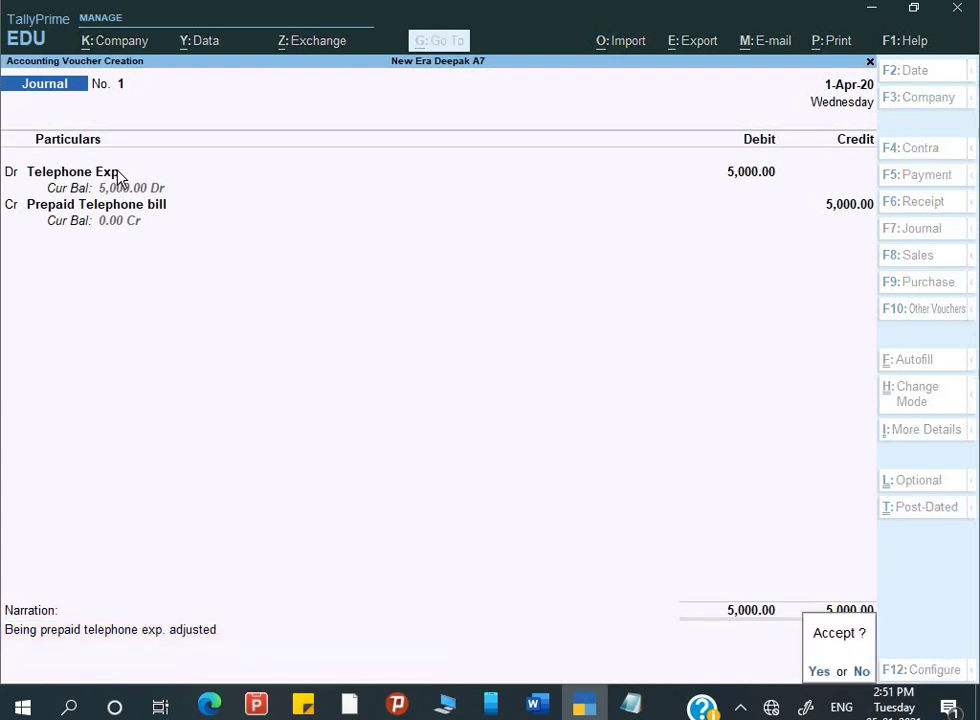
{"action": "key", "text": "alt+Tab"}
- Check Q.4 in Word, then save Journal No. 1 so blank Journal No. 2 opens
{"action": "scroll", "coordinate": [451, 466], "scroll_direction": "down", "scroll_amount": 8}
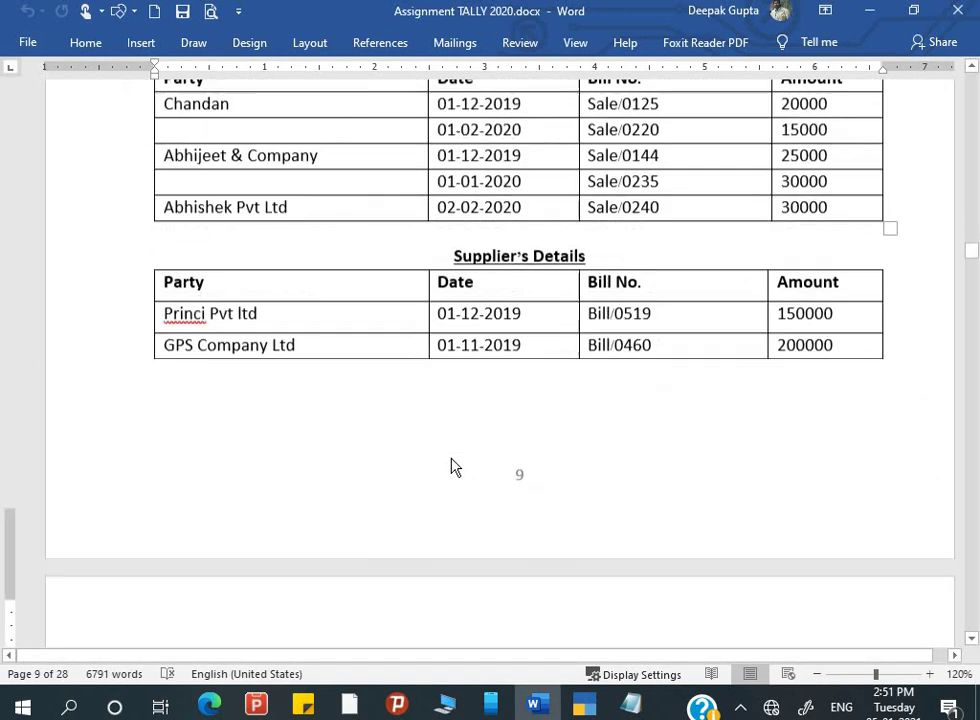
{"action": "scroll", "coordinate": [452, 460], "scroll_direction": "down", "scroll_amount": 8}
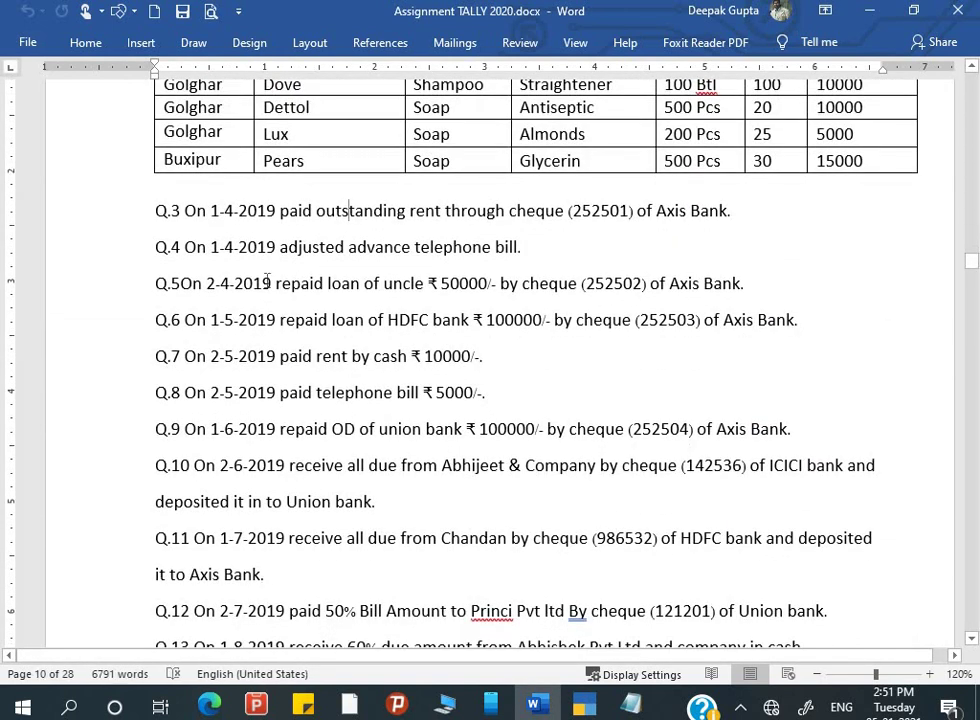
{"action": "key", "text": "alt+Tab"}
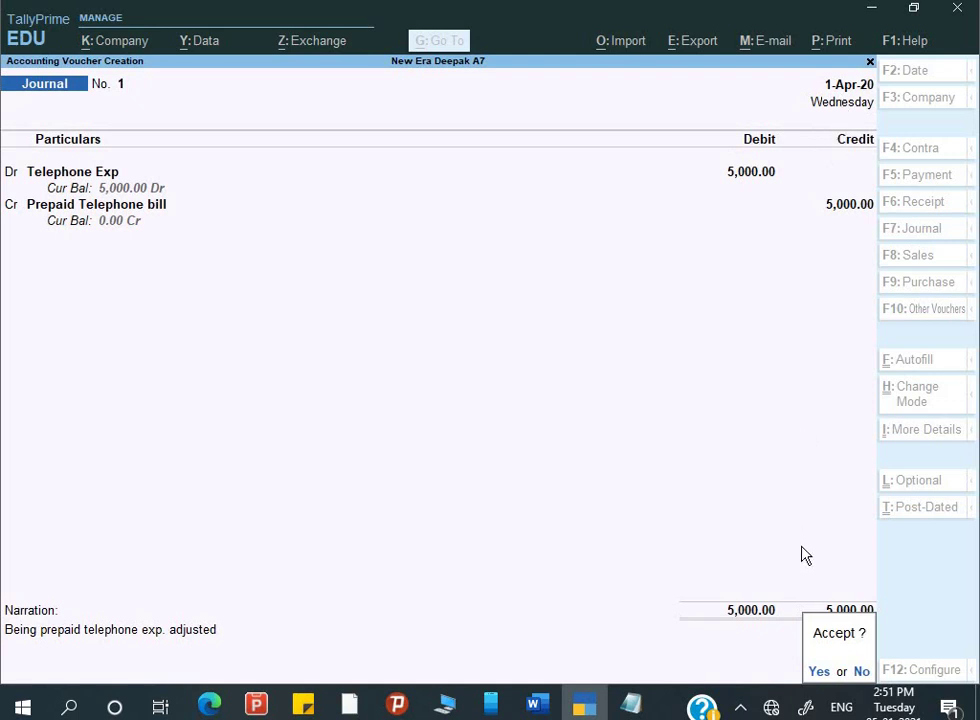
{"action": "key", "text": "Return"}
{"action": "key", "text": "alt+Tab"}
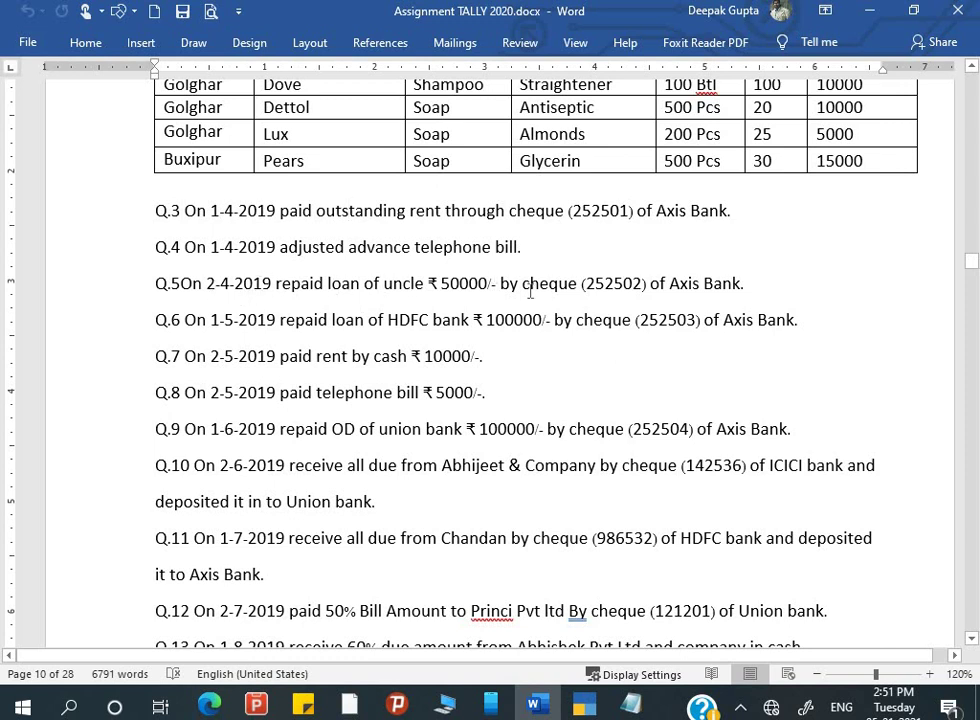
{"action": "key", "text": "alt+Tab"}
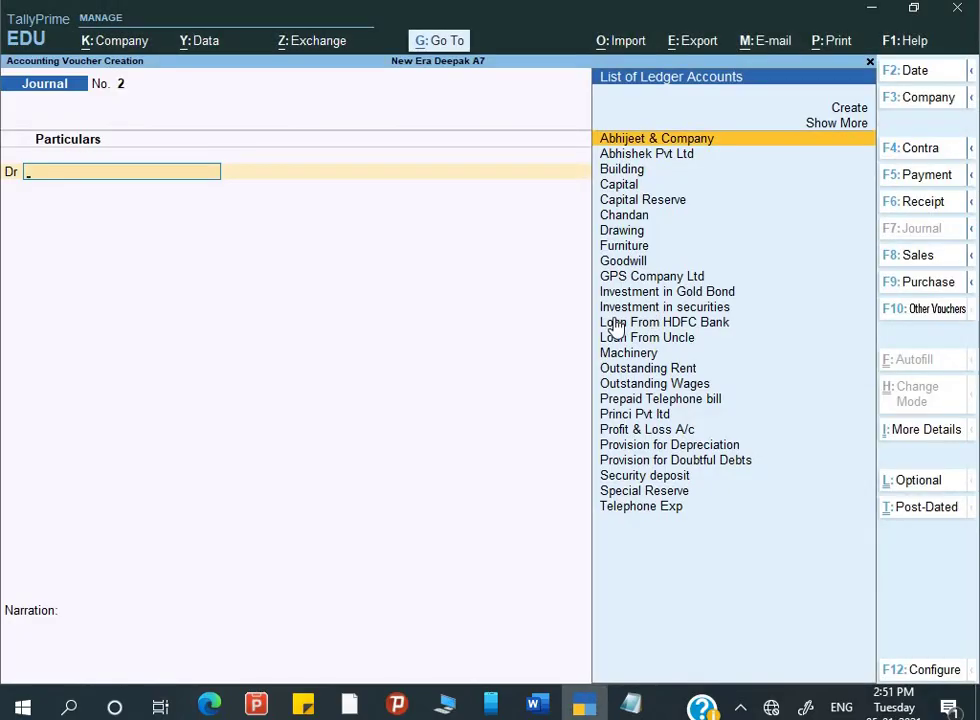
- Start a Payment voucher dated 2-4-2020 debiting Loan From Uncle with 50,000
{"action": "key", "text": "F5"}
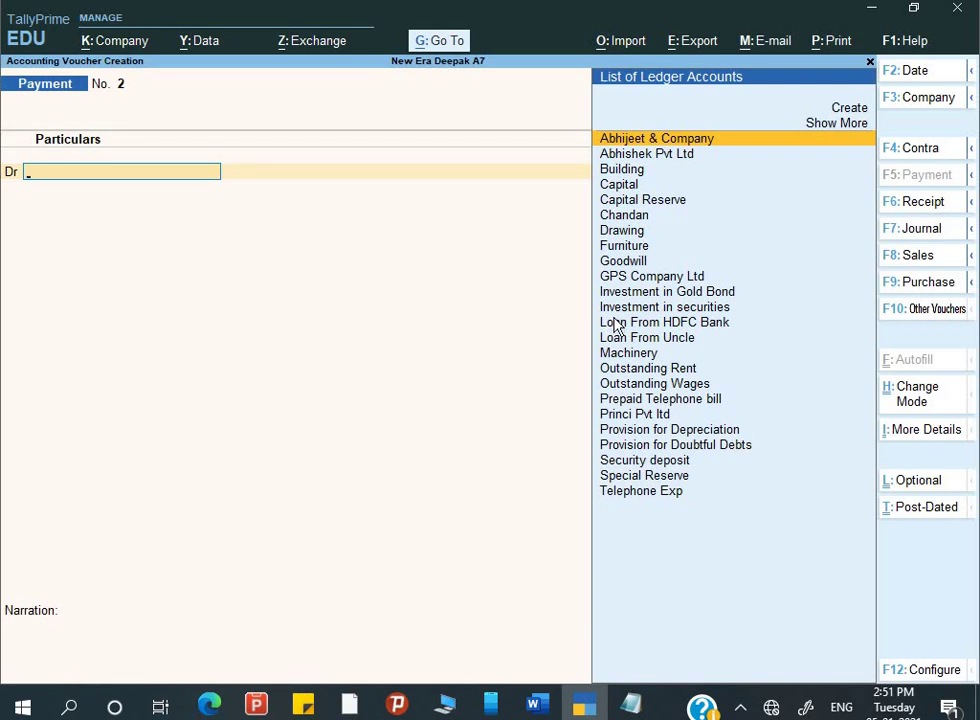
{"action": "key", "text": "F2"}
{"action": "key", "text": "Return"}
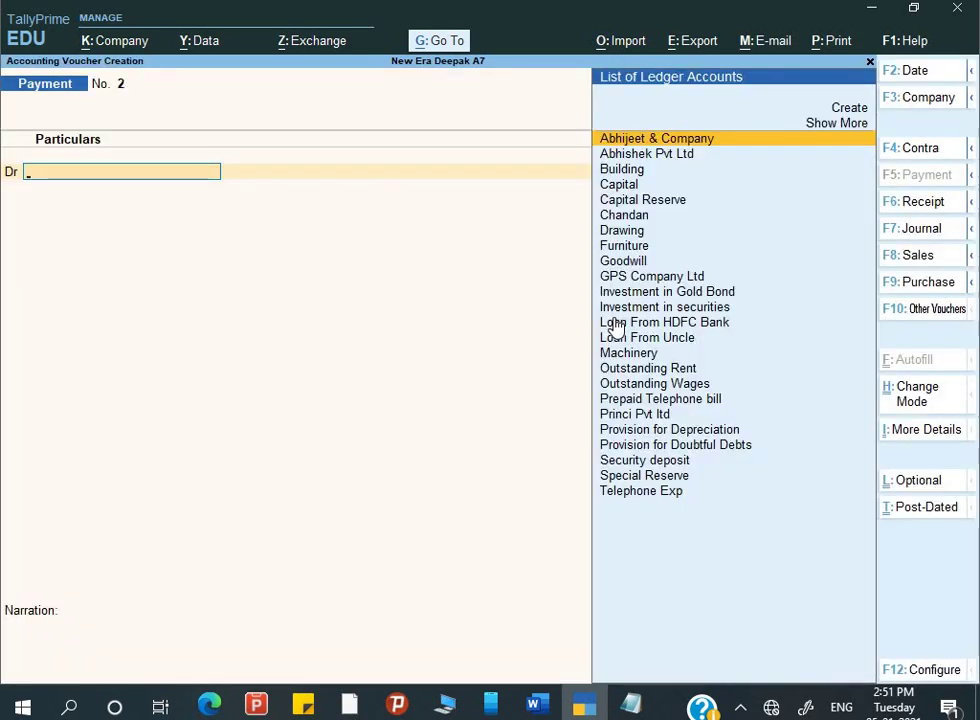
{"action": "type", "text": "L"}
{"action": "key", "text": "Down"}
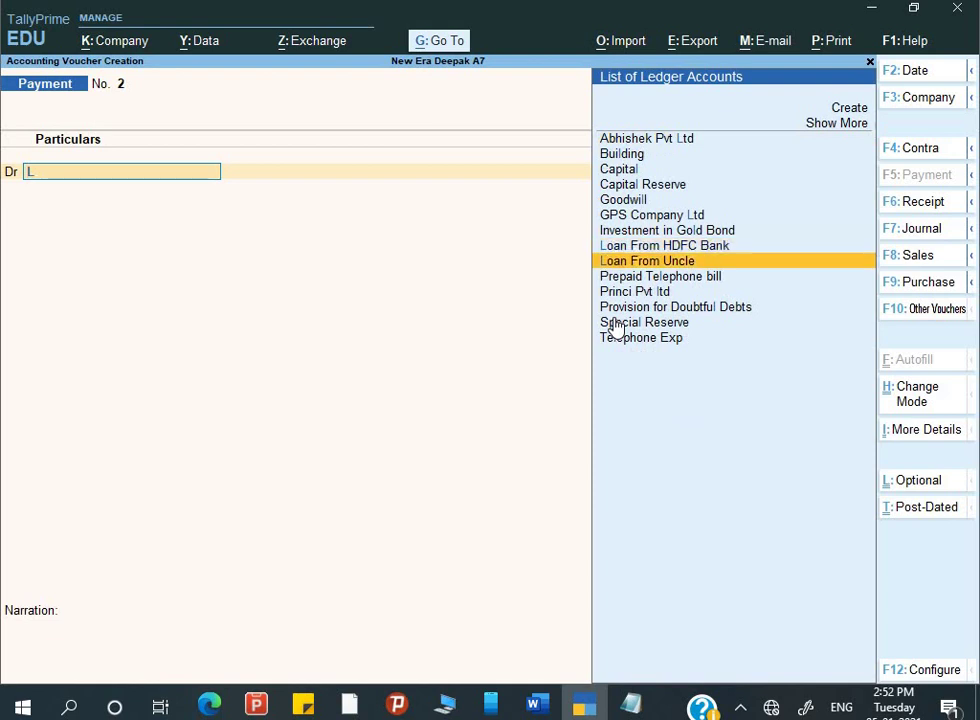
{"action": "key", "text": "Return"}
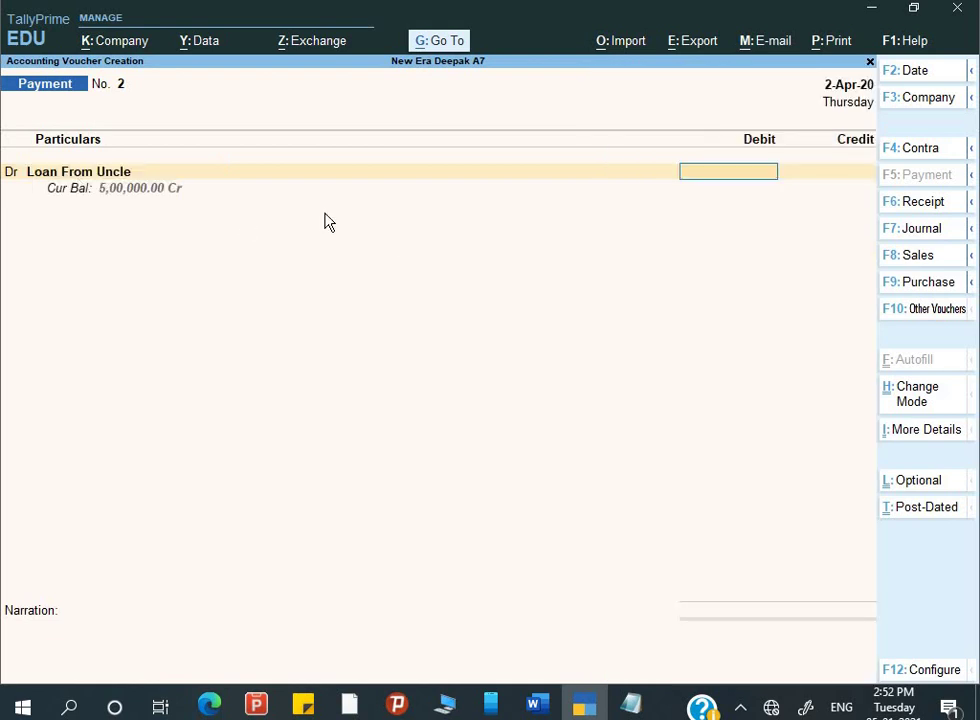
{"action": "type", "text": "50000"}
{"action": "key", "text": "Return"}
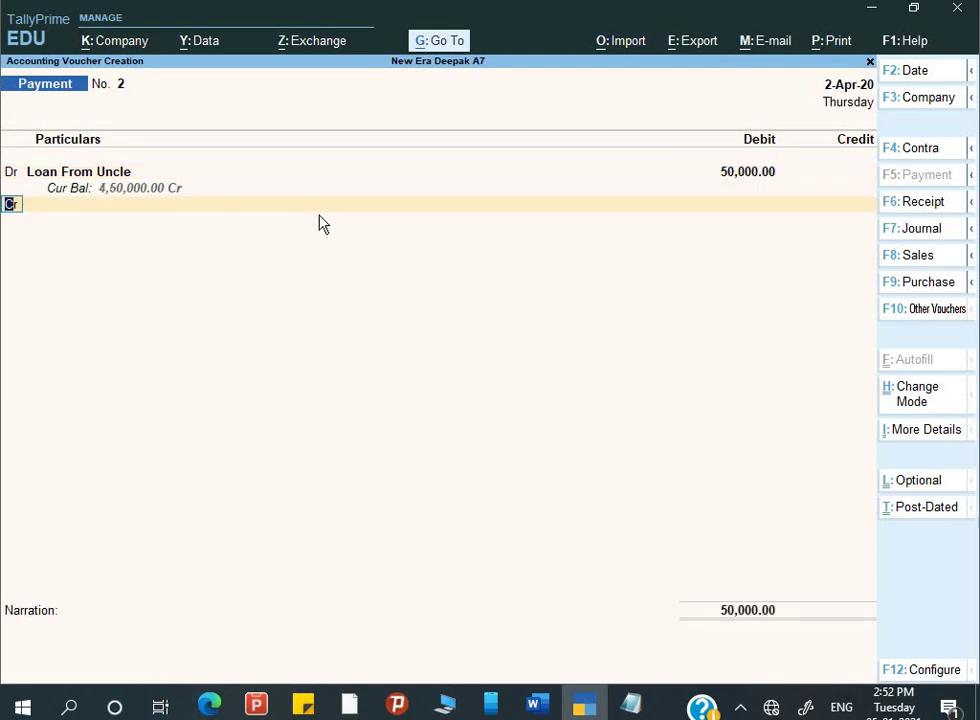
- Credit Axis Bank 50,000 by cheque 252502, entering the payee's name as favouring name
{"action": "key", "text": "Return"}
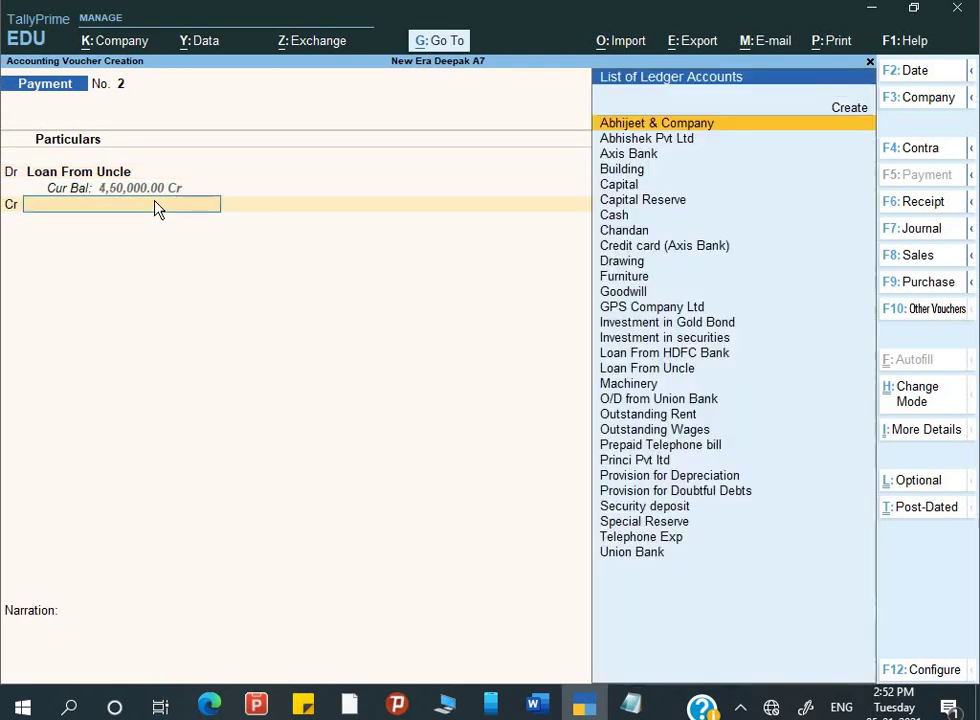
{"action": "type", "text": "Axi"}
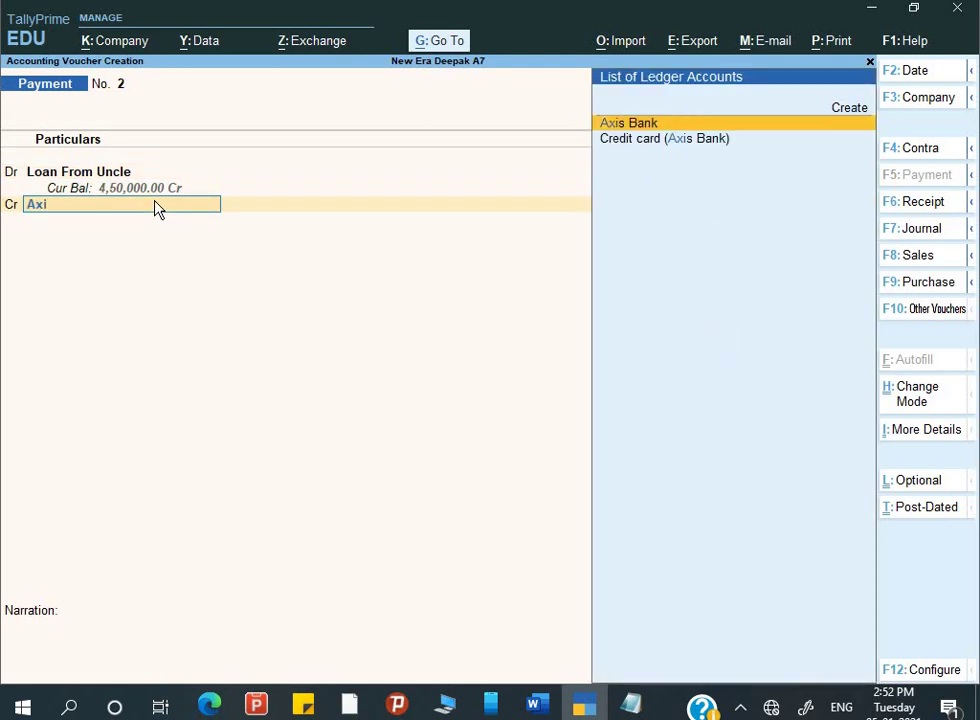
{"action": "key", "text": "Return"}
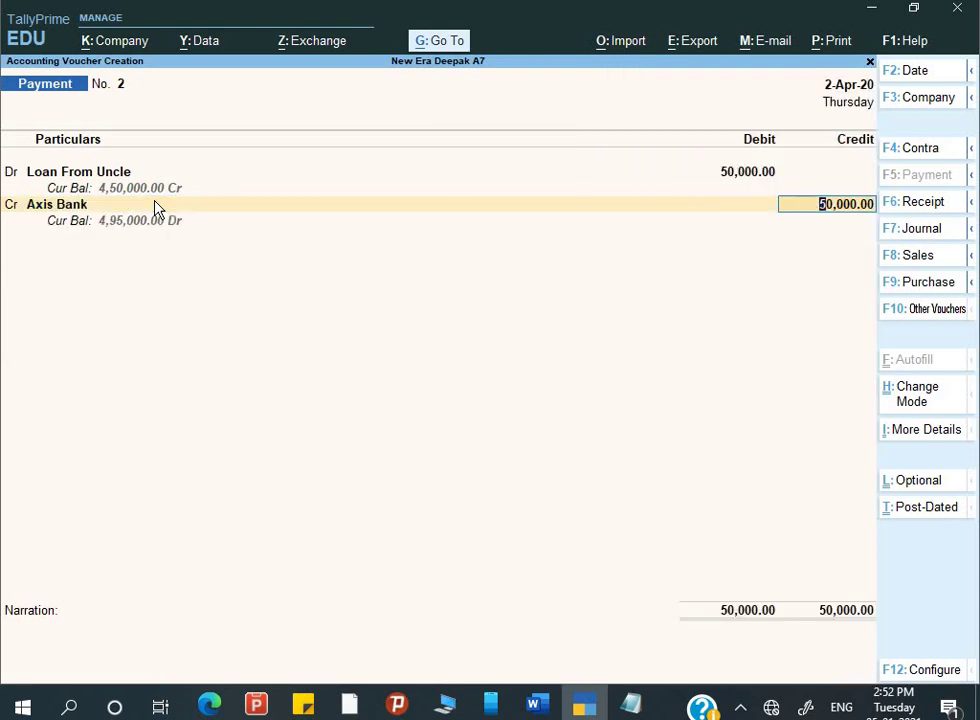
{"action": "key", "text": "Return"}
{"action": "key", "text": "Return"}
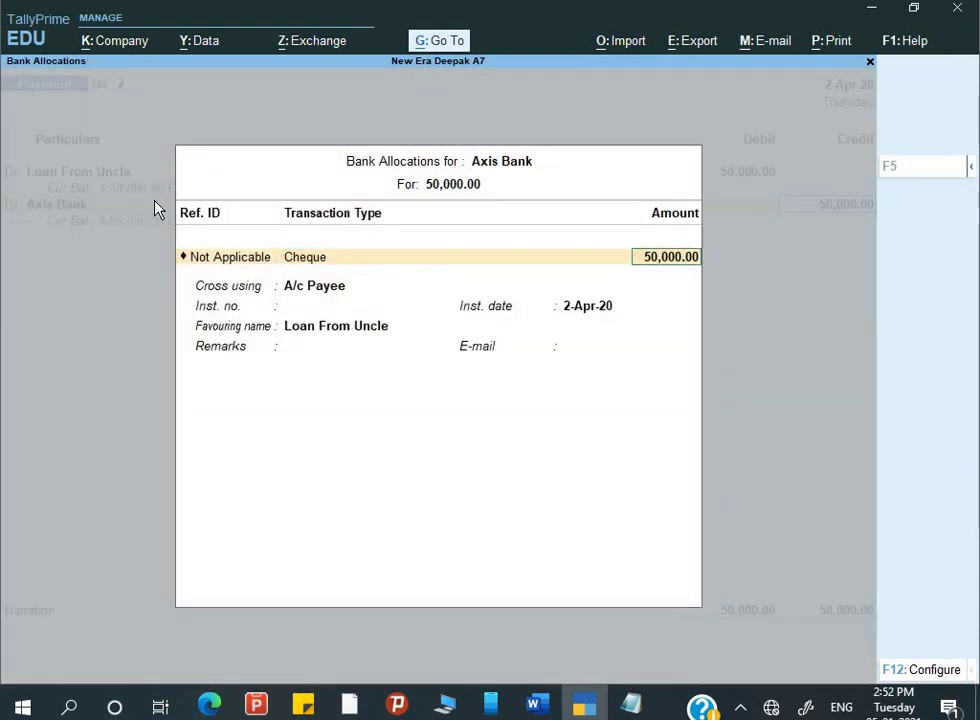
{"action": "key", "text": "Return"}
{"action": "key", "text": "Return"}
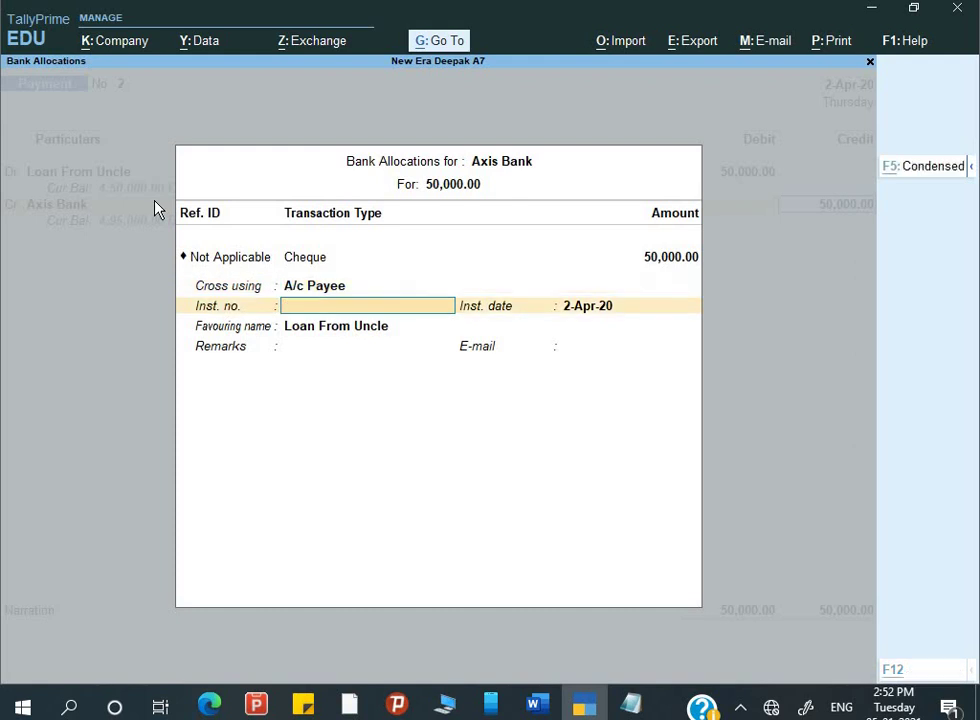
{"action": "key", "text": "alt+Tab"}
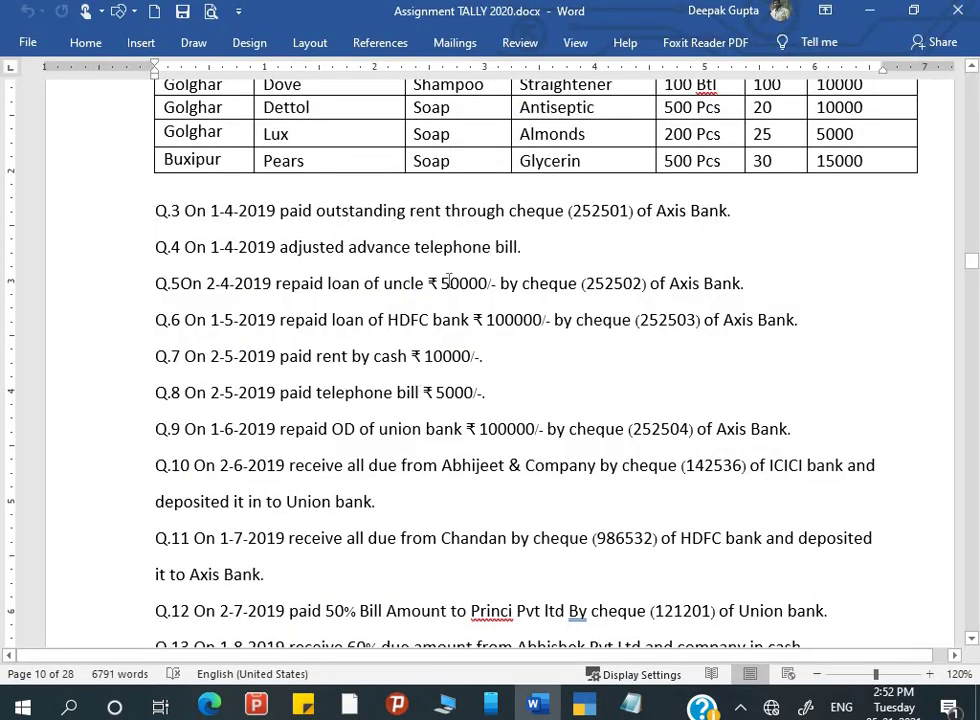
{"action": "key", "text": "alt+Tab"}
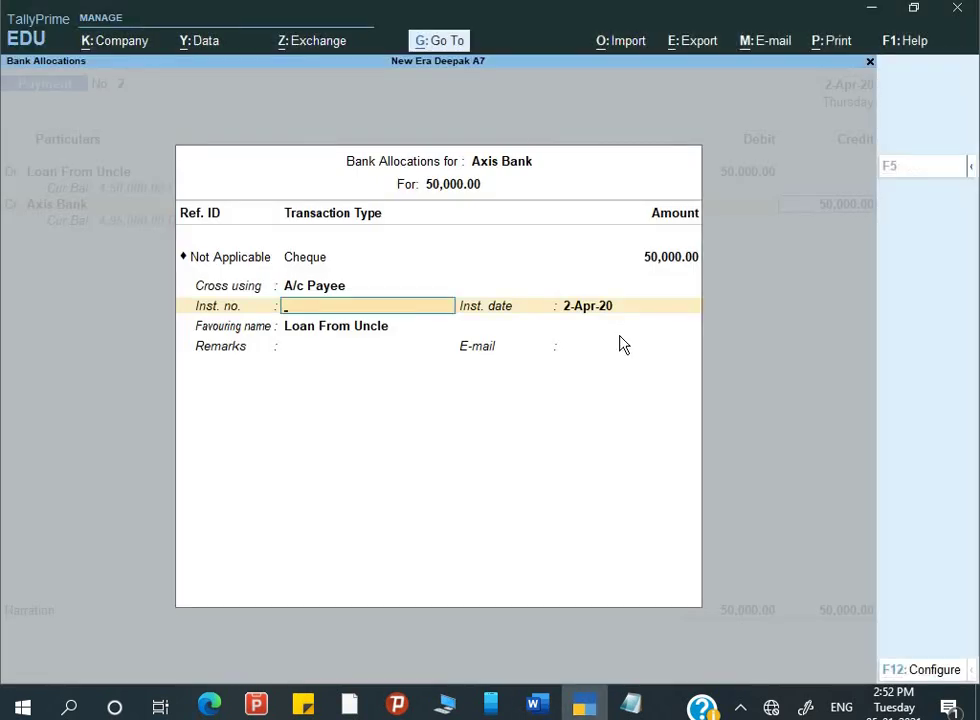
{"action": "type", "text": "252502"}
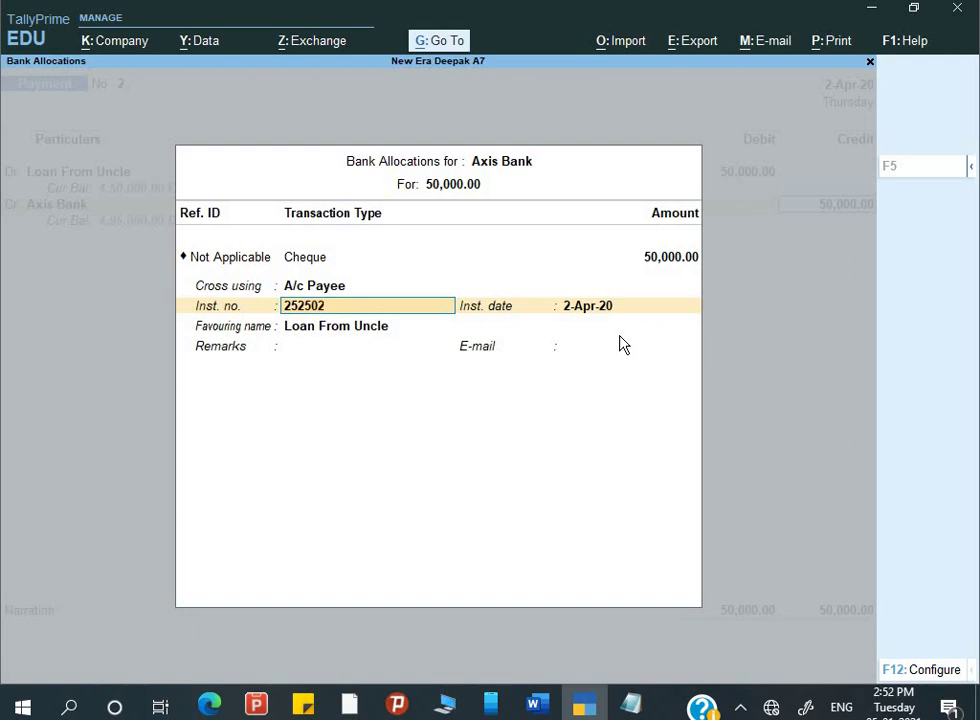
{"action": "key", "text": "Return"}
{"action": "key", "text": "Return"}
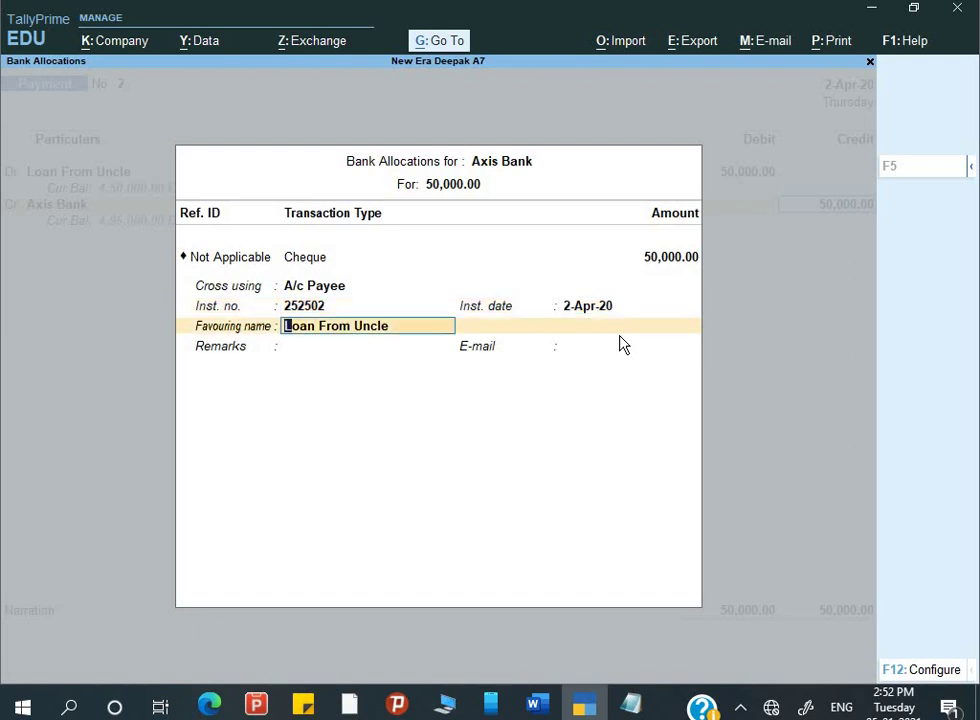
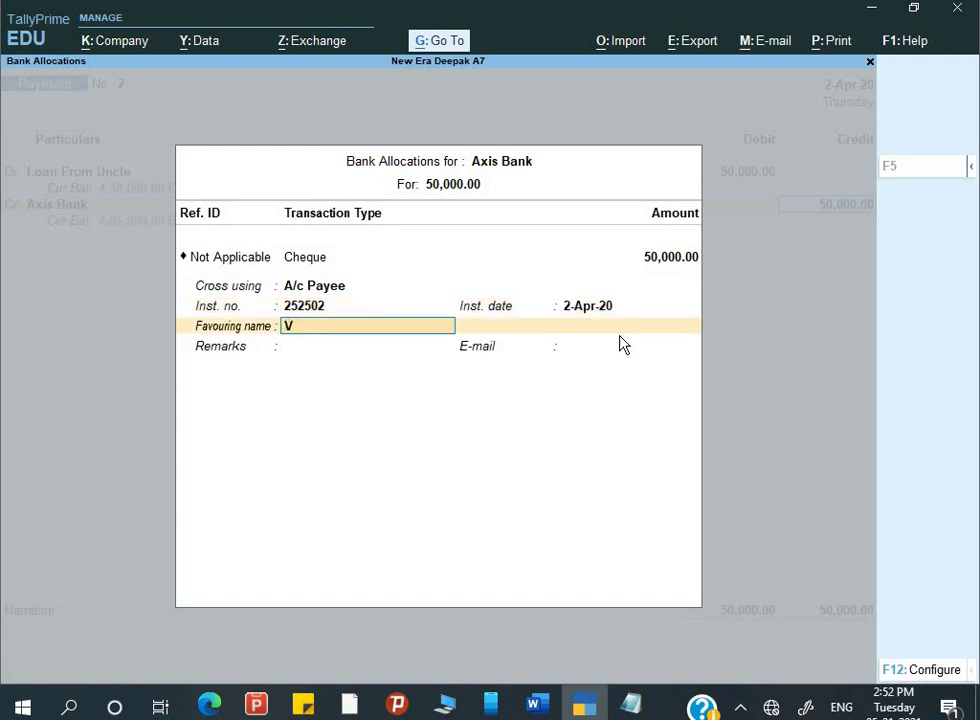
{"action": "key", "text": "Return"}
{"action": "key", "text": "Return"}
{"action": "key", "text": "Return"}
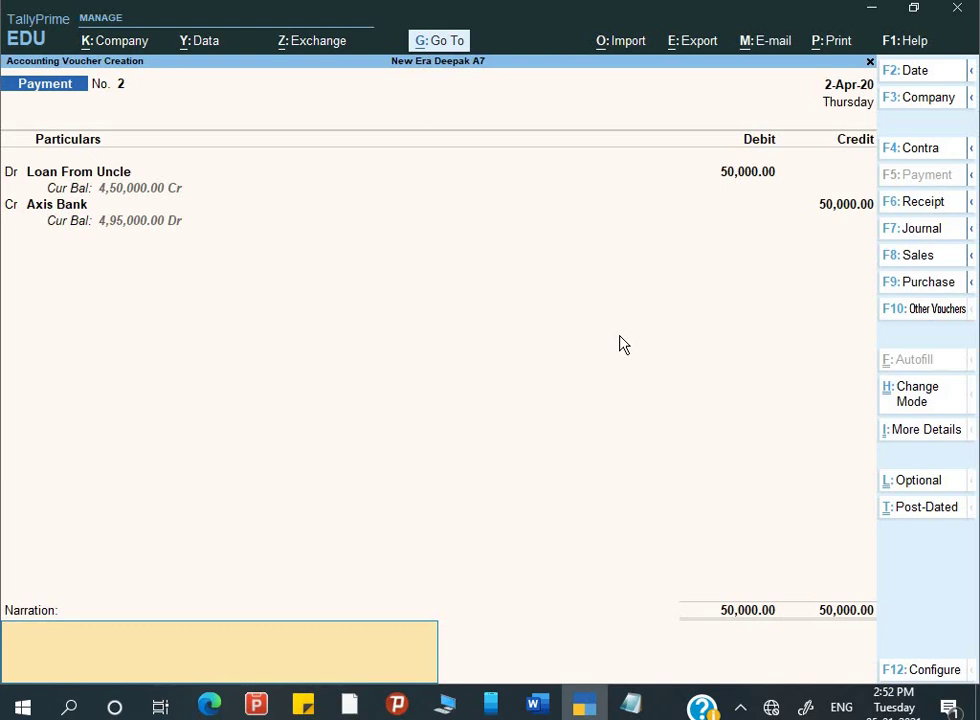
- Narrate "Being loan repaid" and save payment voucher No. 2
{"action": "type", "text": "Being loan repaid"}
{"action": "key", "text": "Return"}
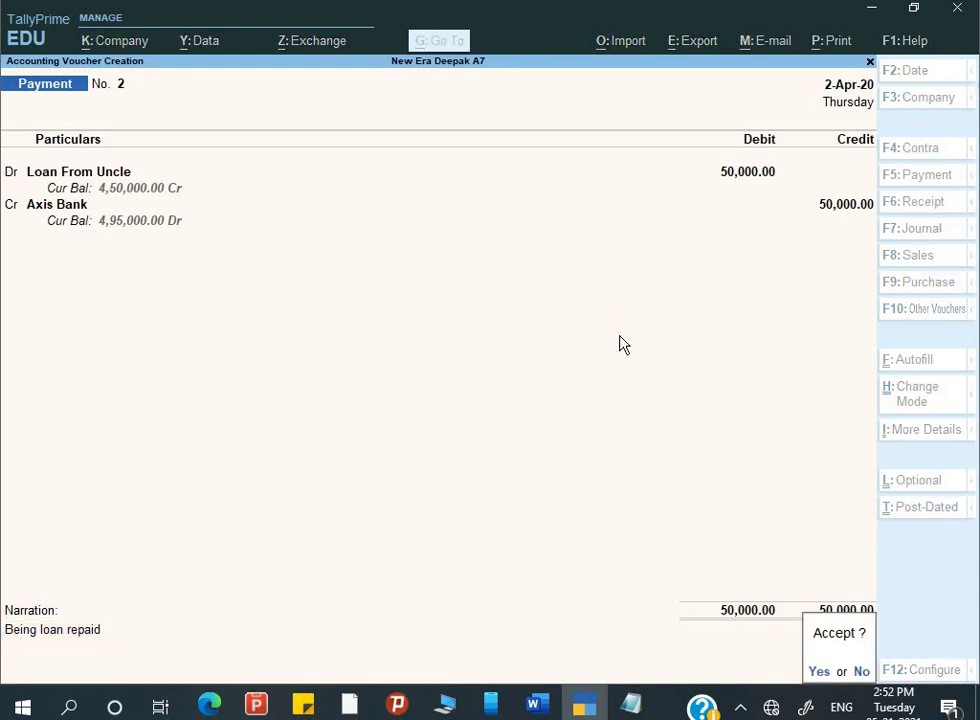
{"action": "key", "text": "Return"}
{"action": "key", "text": "alt+Tab"}
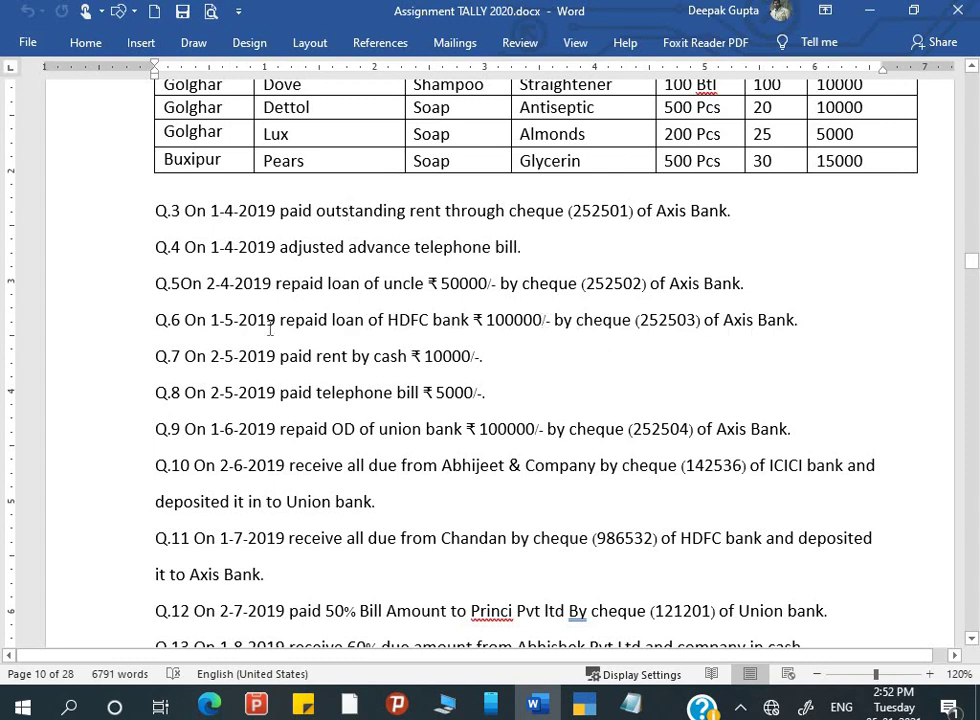
- Date the voucher 1-4 and debit Loan From HDFC Bank with 1,00,000
{"action": "key", "text": "alt+Tab"}
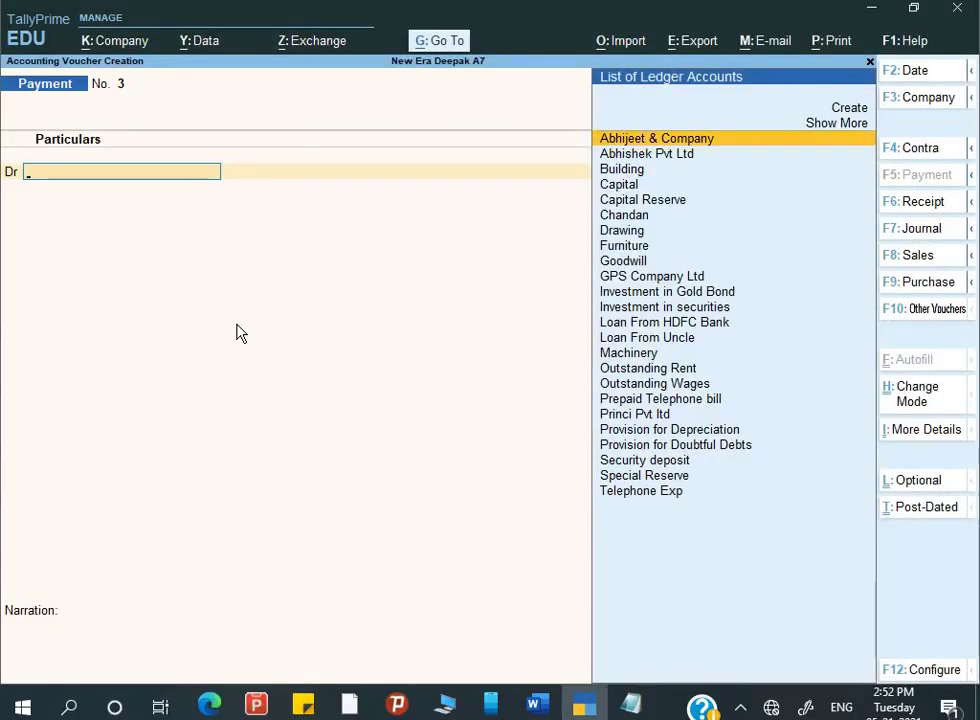
{"action": "key", "text": "F2"}
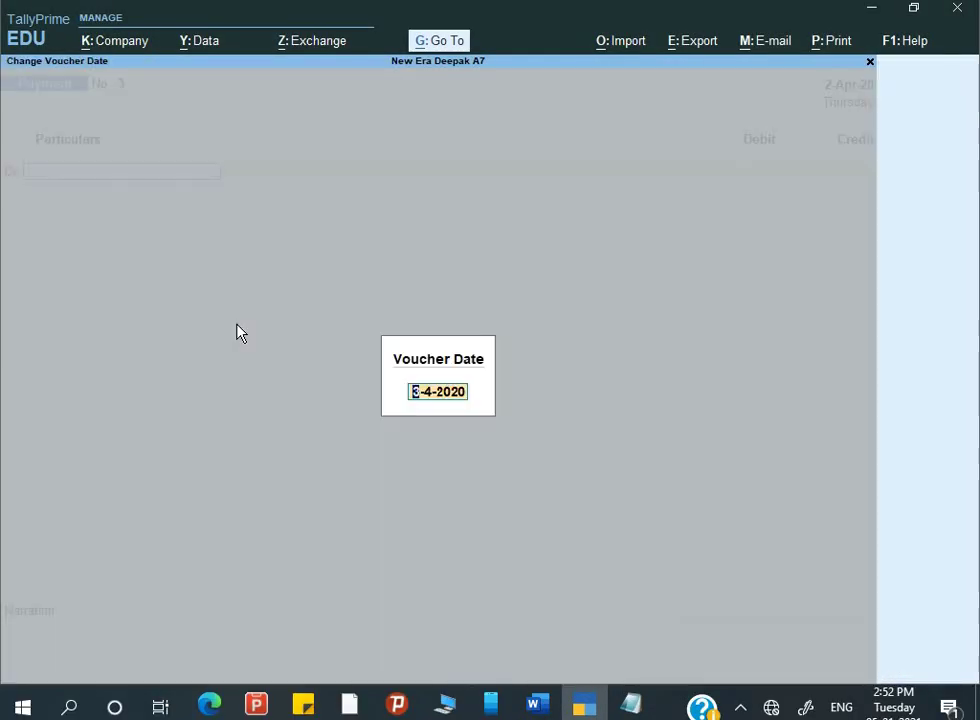
{"action": "type", "text": "1-4"}
{"action": "key", "text": "Return"}
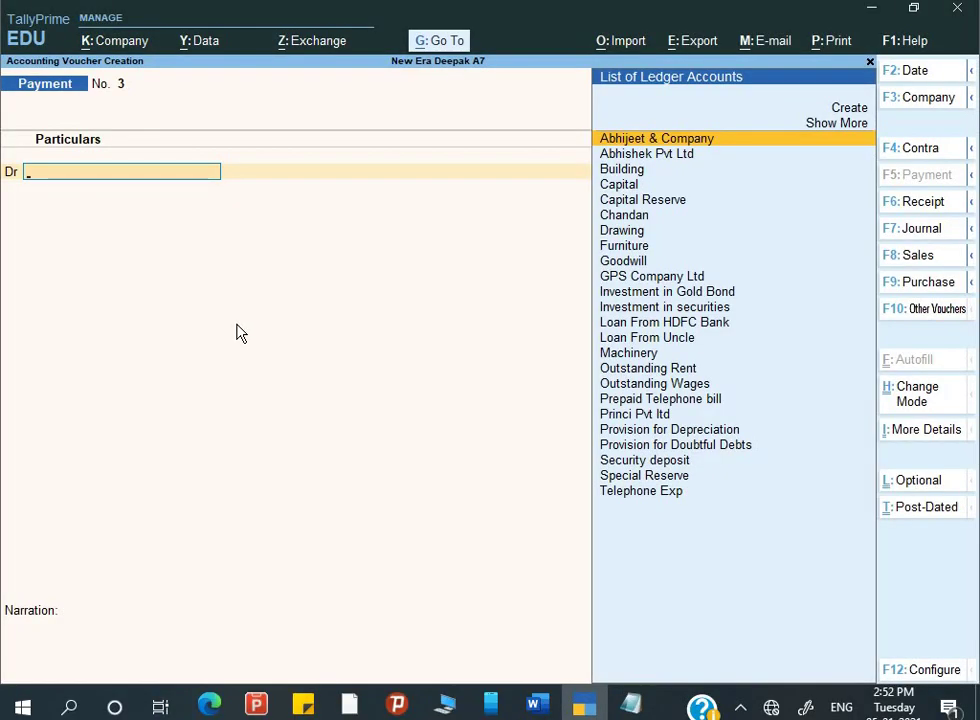
{"action": "type", "text": "Lo"}
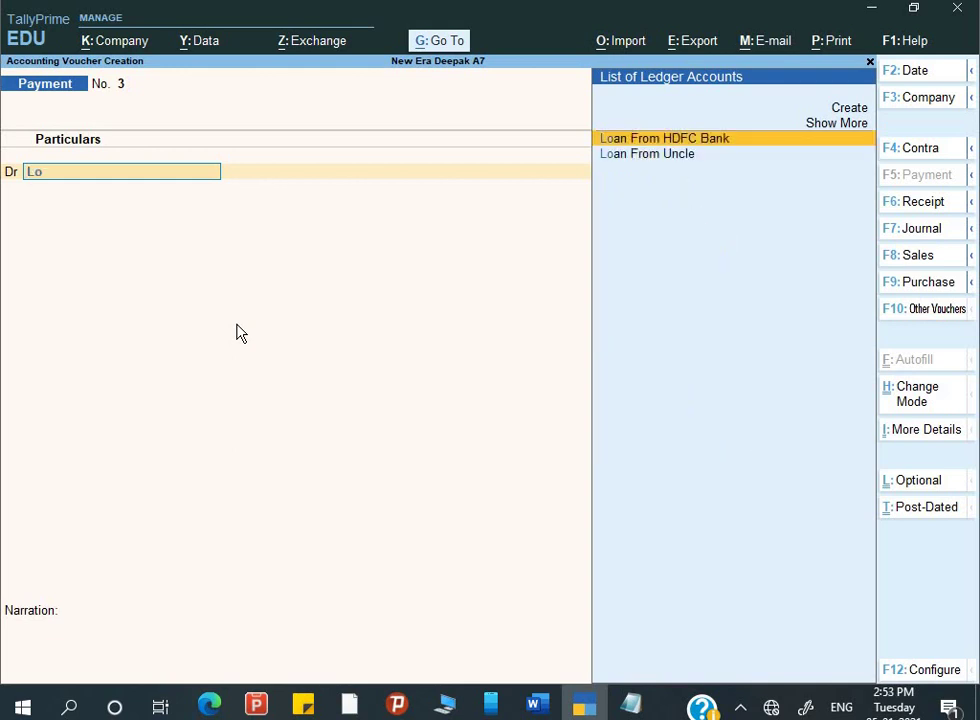
{"action": "key", "text": "Return"}
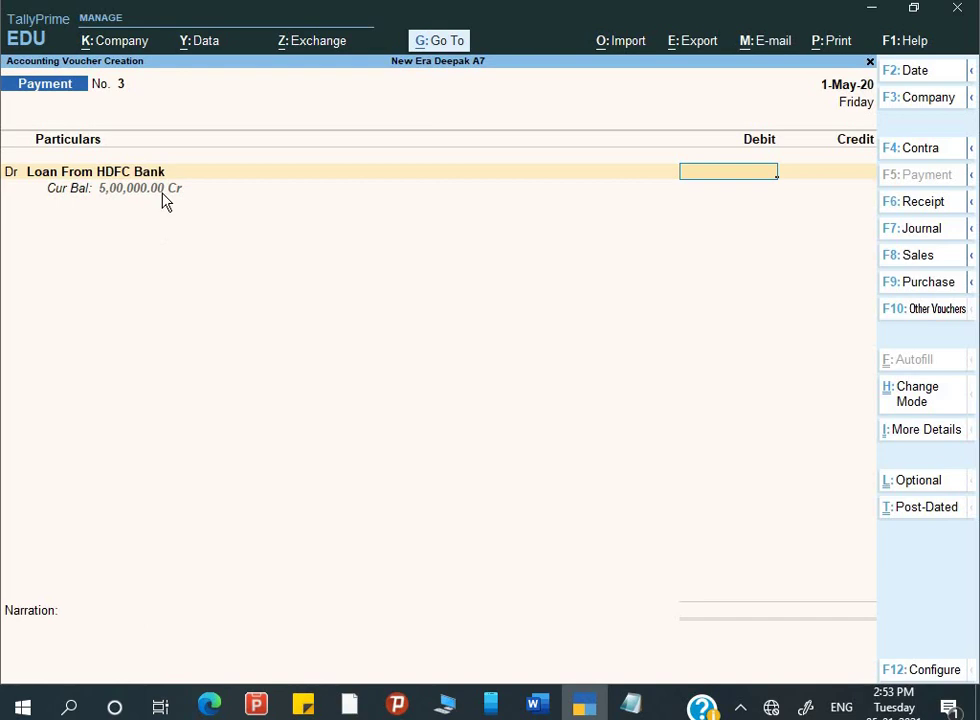
{"action": "key", "text": "alt+Tab"}
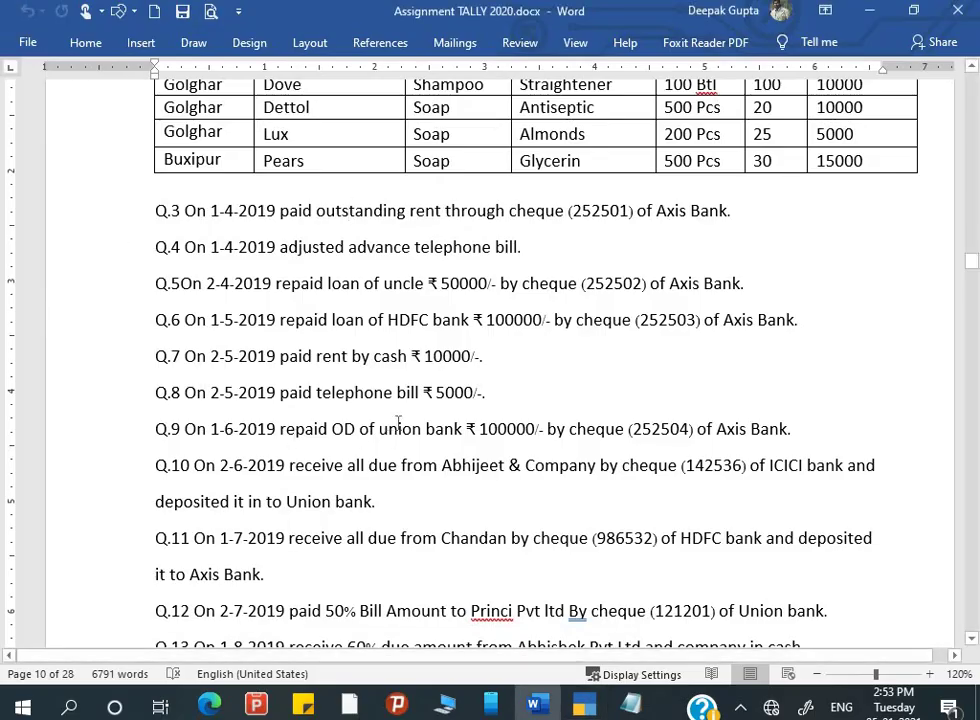
{"action": "key", "text": "alt+Tab"}
{"action": "type", "text": "100000"}
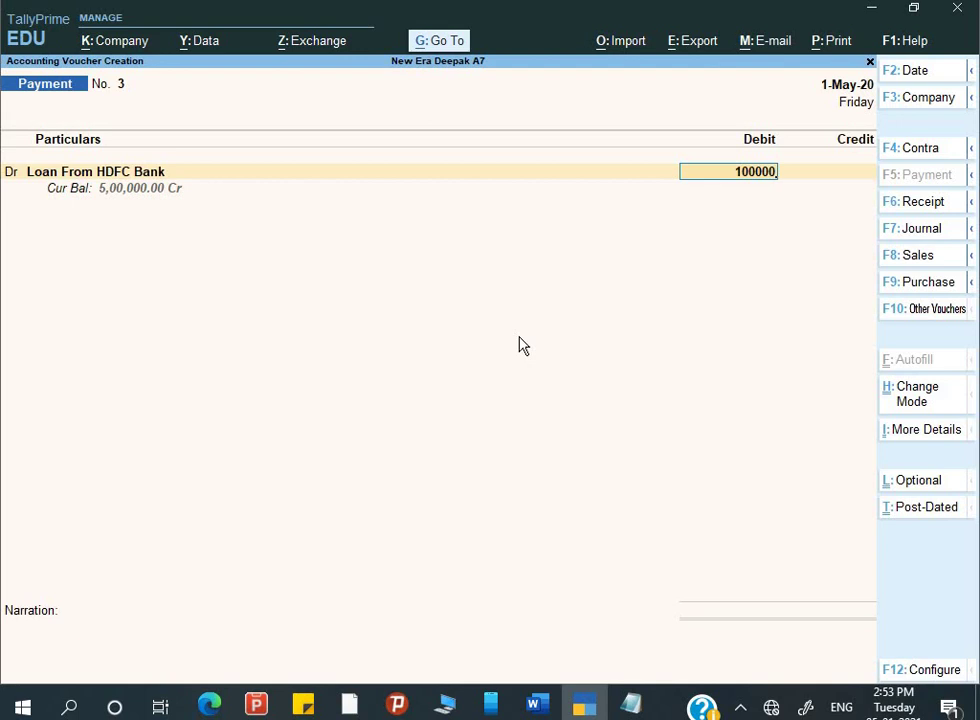
{"action": "key", "text": "Return"}
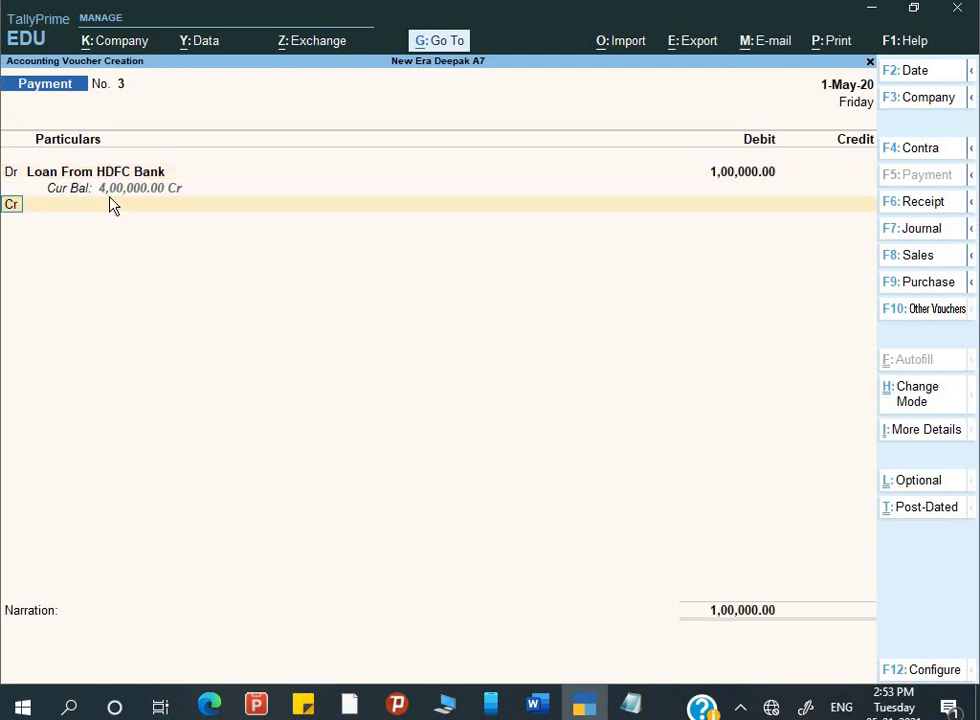
- Credit Axis Bank by cheque 252503 favouring HDFC Bank
{"action": "key", "text": "Return"}
{"action": "type", "text": "Ax"}
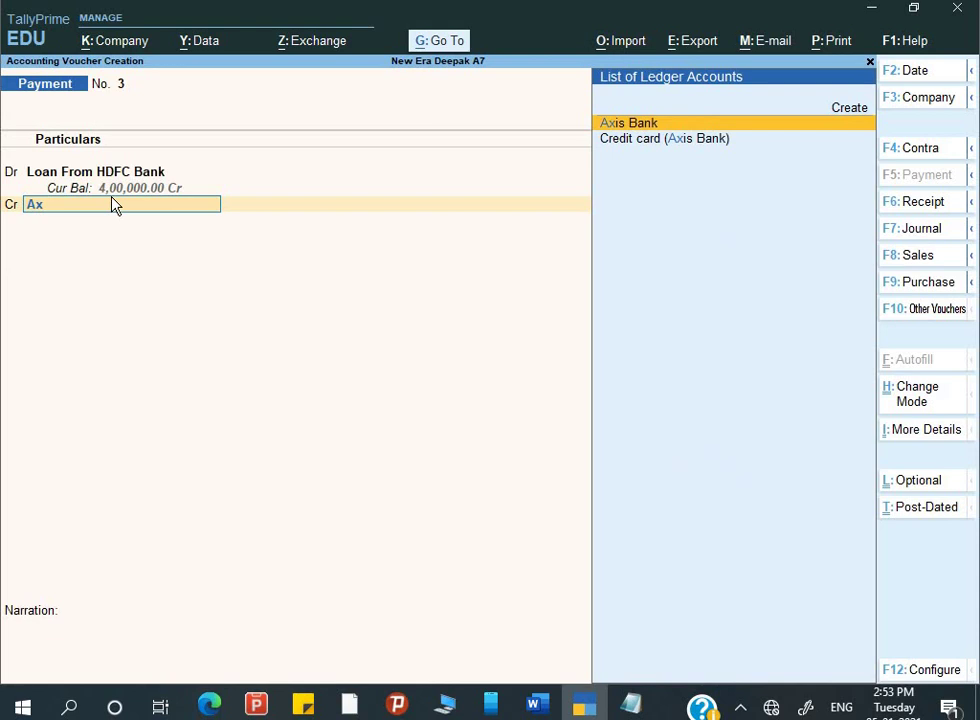
{"action": "key", "text": "Return"}
{"action": "key", "text": "Return"}
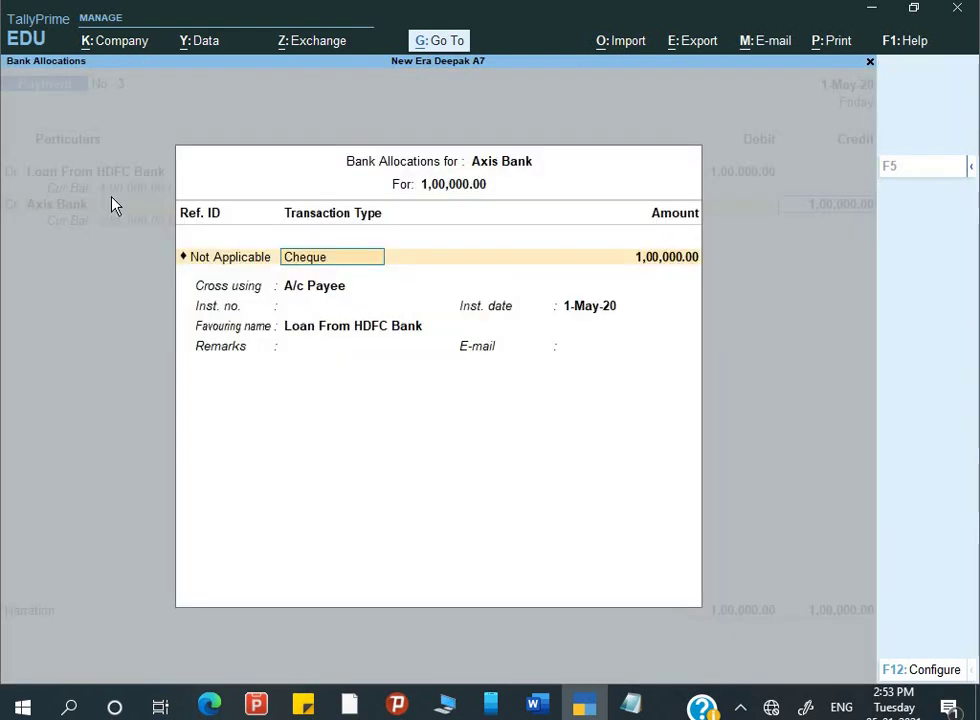
{"action": "key", "text": "Return"}
{"action": "key", "text": "Return"}
{"action": "key", "text": "Return"}
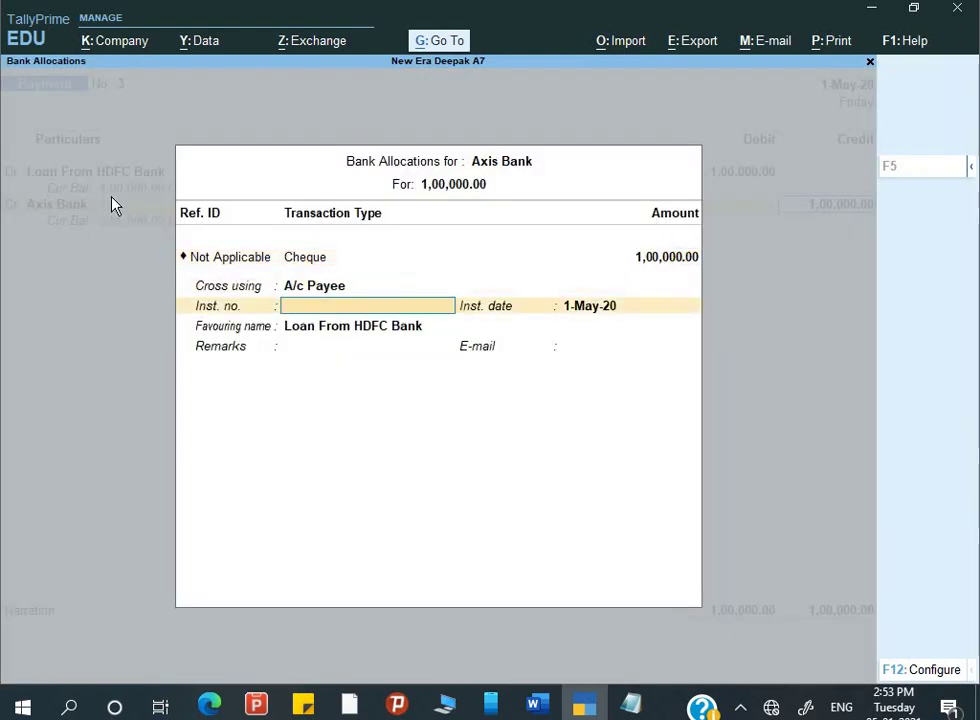
{"action": "type", "text": "252"}
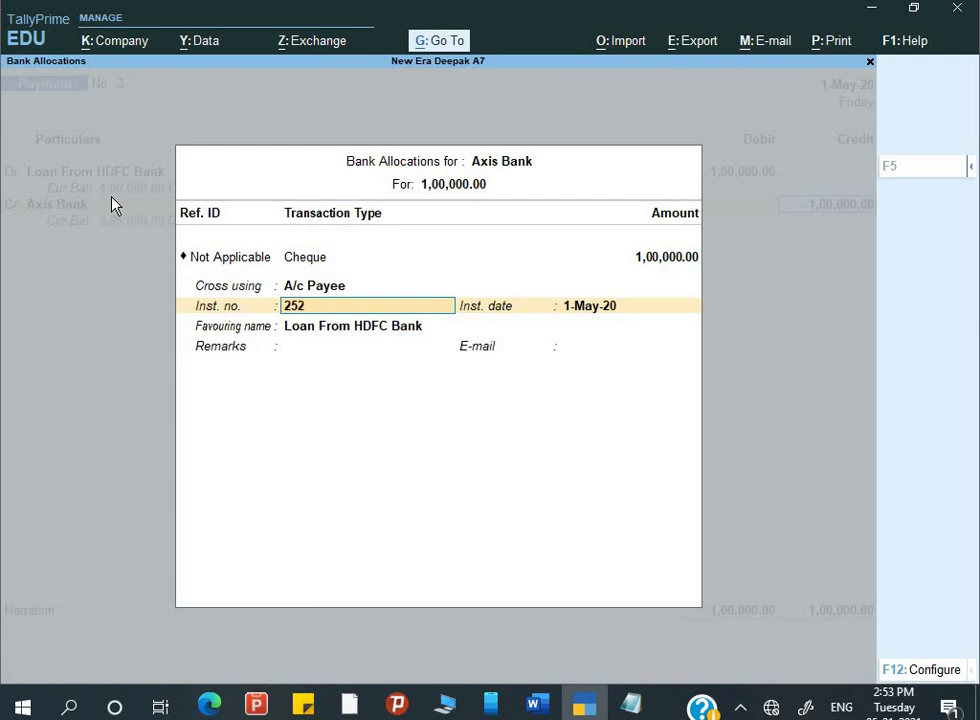
{"action": "type", "text": "503"}
{"action": "key", "text": "Return"}
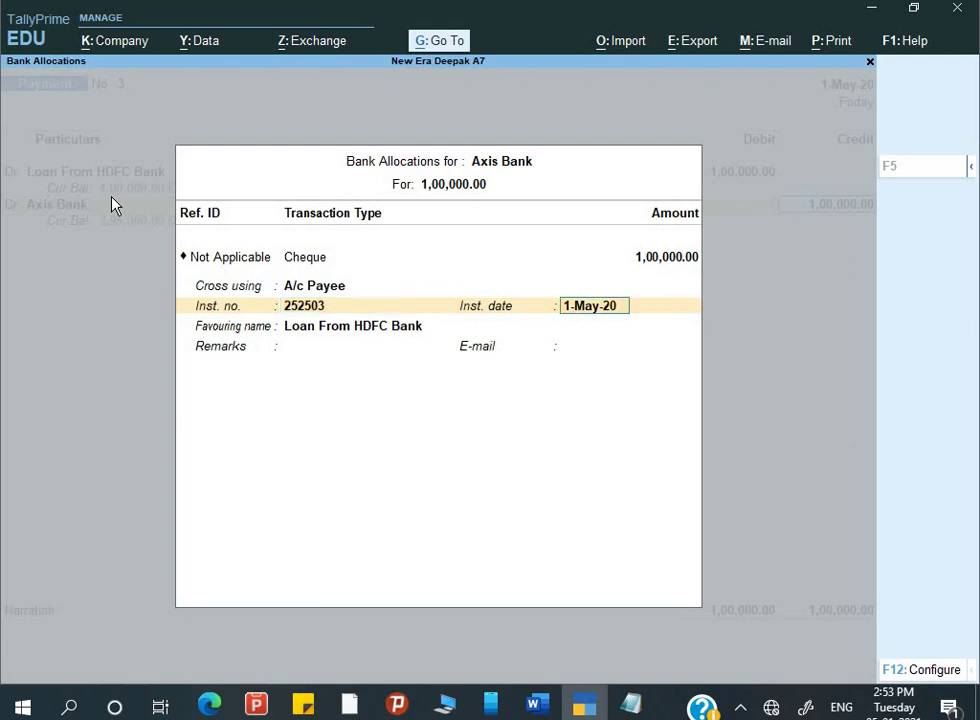
{"action": "key", "text": "Return"}
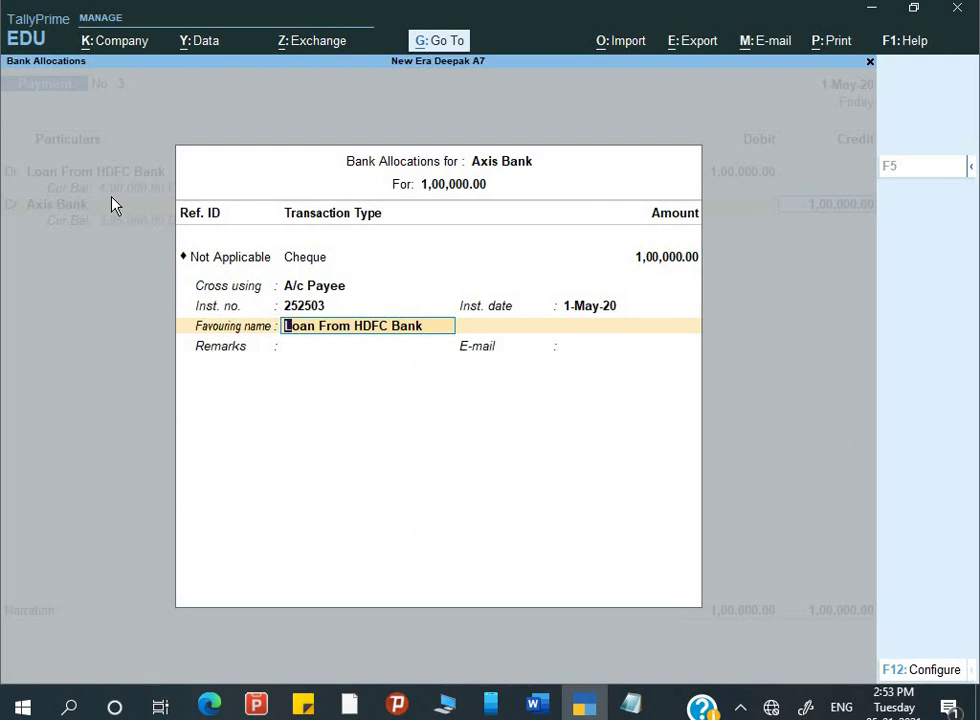
{"action": "type", "text": "HDFC Bank"}
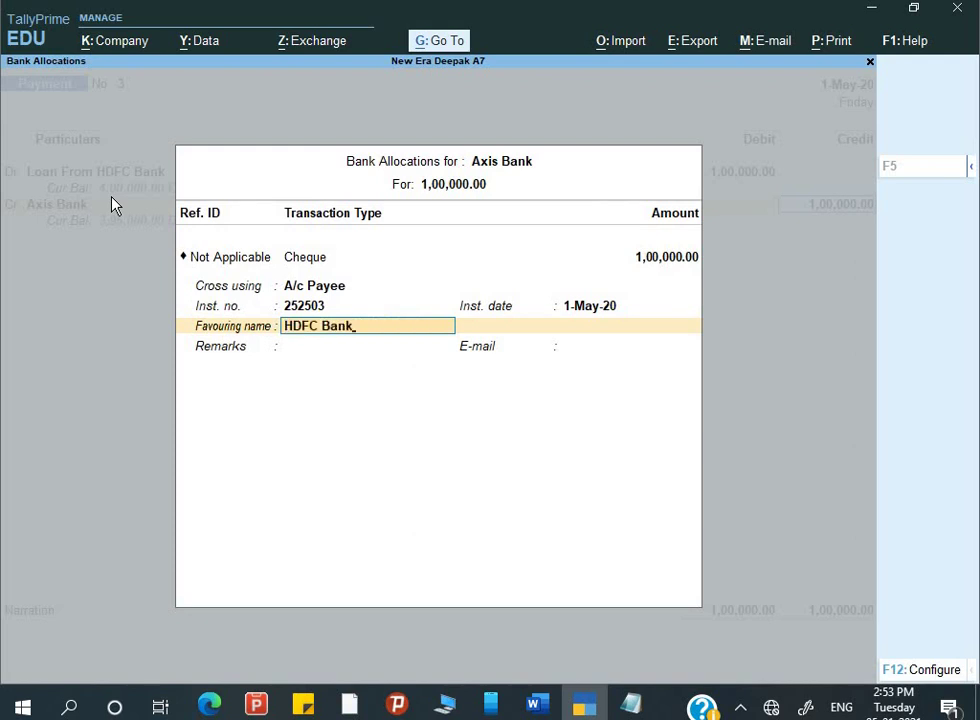
{"action": "key", "text": "Return"}
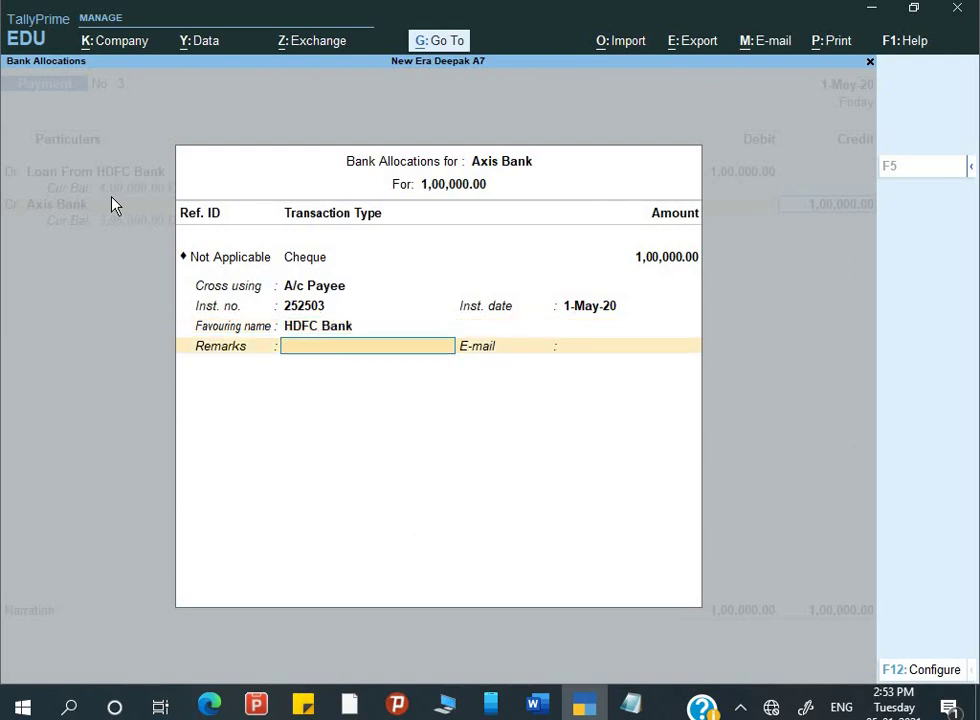
{"action": "key", "text": "Return"}
{"action": "key", "text": "Return"}
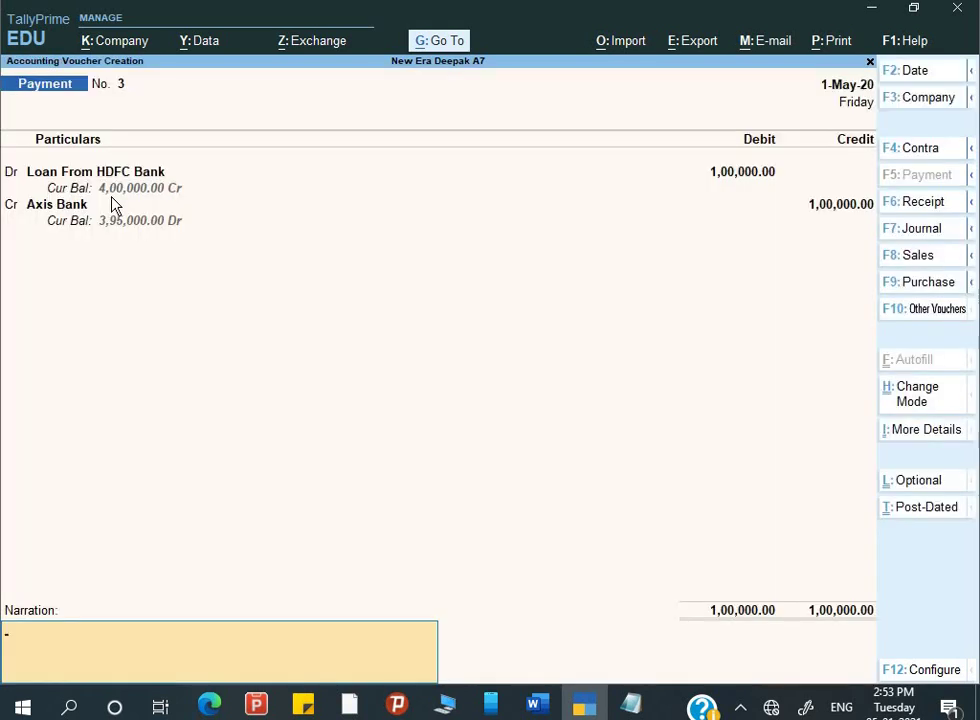
- Enter the narration 'Being loan repaid' and save payment voucher No. 3
{"action": "type", "text": "Be"}
{"action": "key", "text": "BackSpace"}
{"action": "key", "text": "ctrl"}
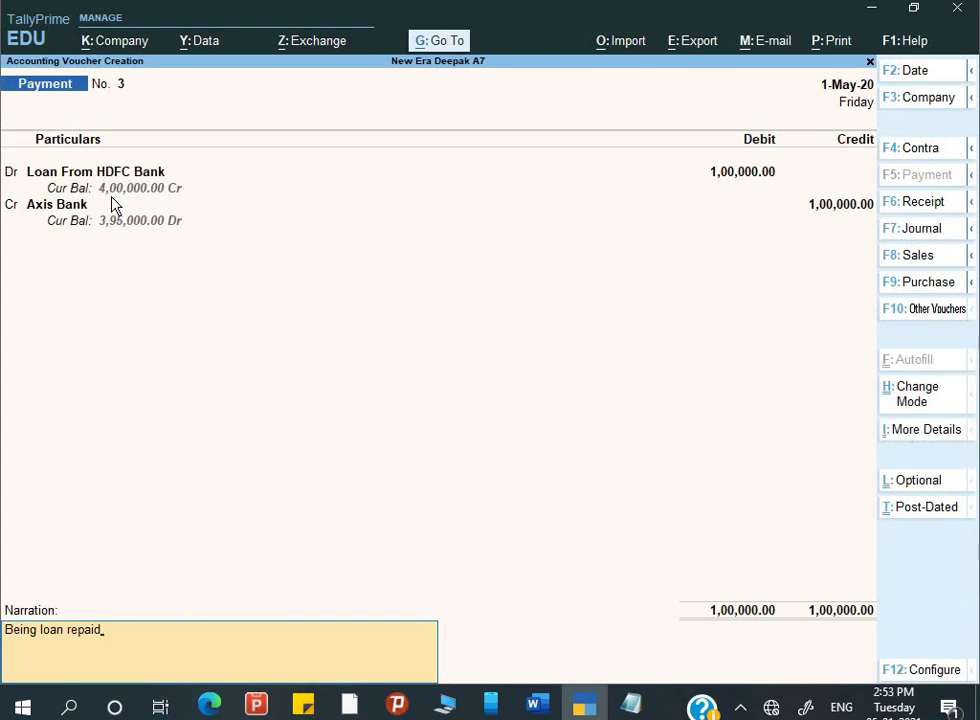
{"action": "key", "text": "Return"}
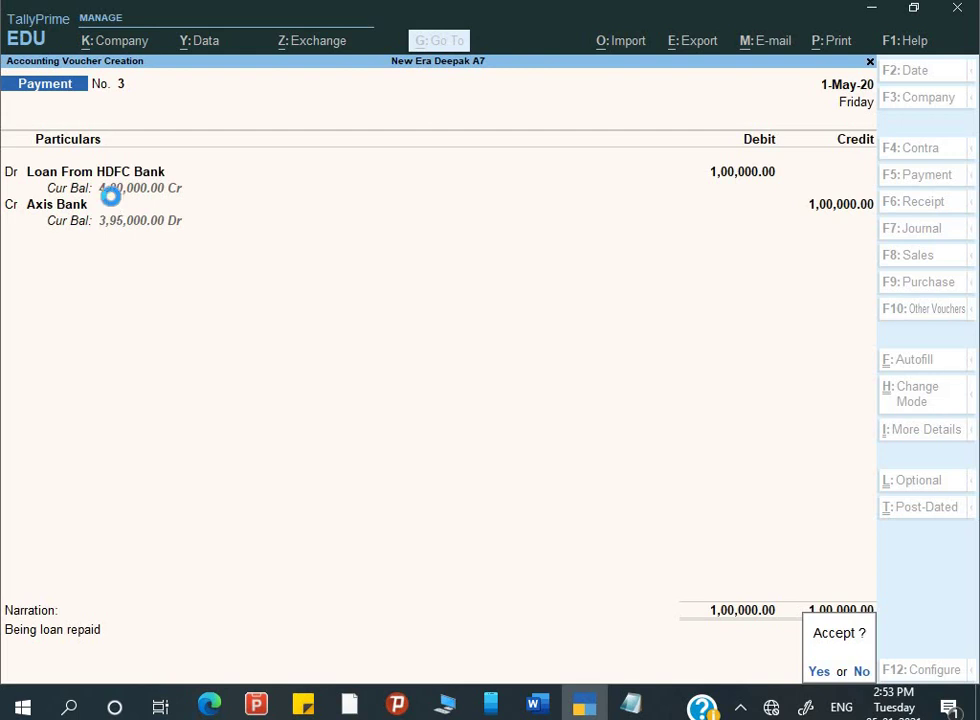
{"action": "key", "text": "Return"}
{"action": "key", "text": "alt+Tab"}
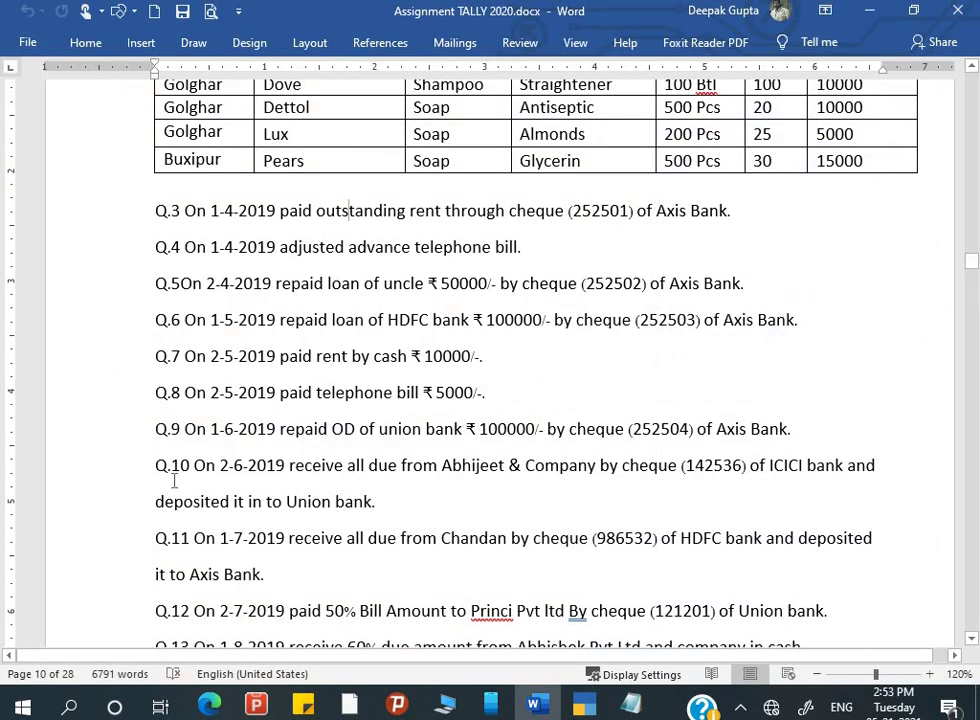
- Date the voucher 2-5-2020 and create a Rent ledger under Indirect Expenses
{"action": "scroll", "coordinate": [371, 350], "scroll_direction": "down", "scroll_amount": 1}
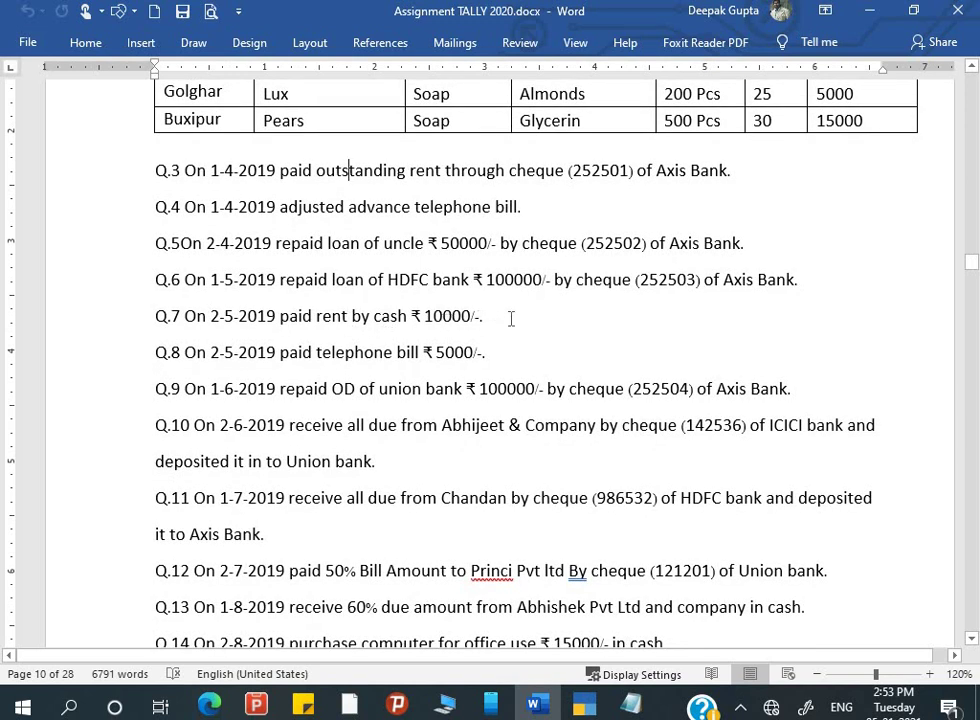
{"action": "key", "text": "alt+Tab"}
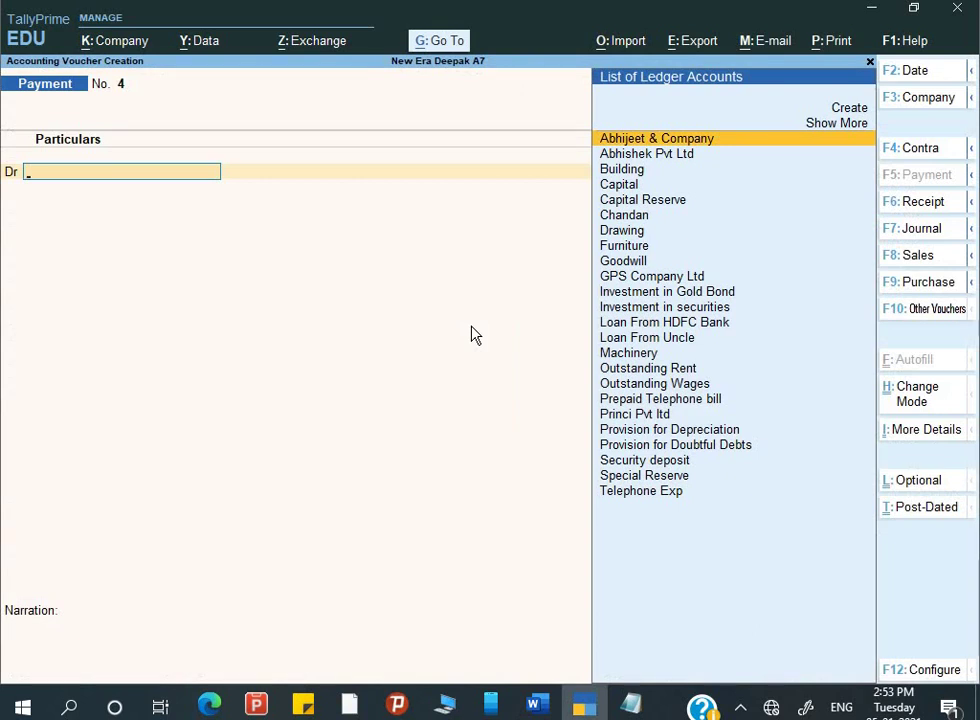
{"action": "key", "text": "F2"}
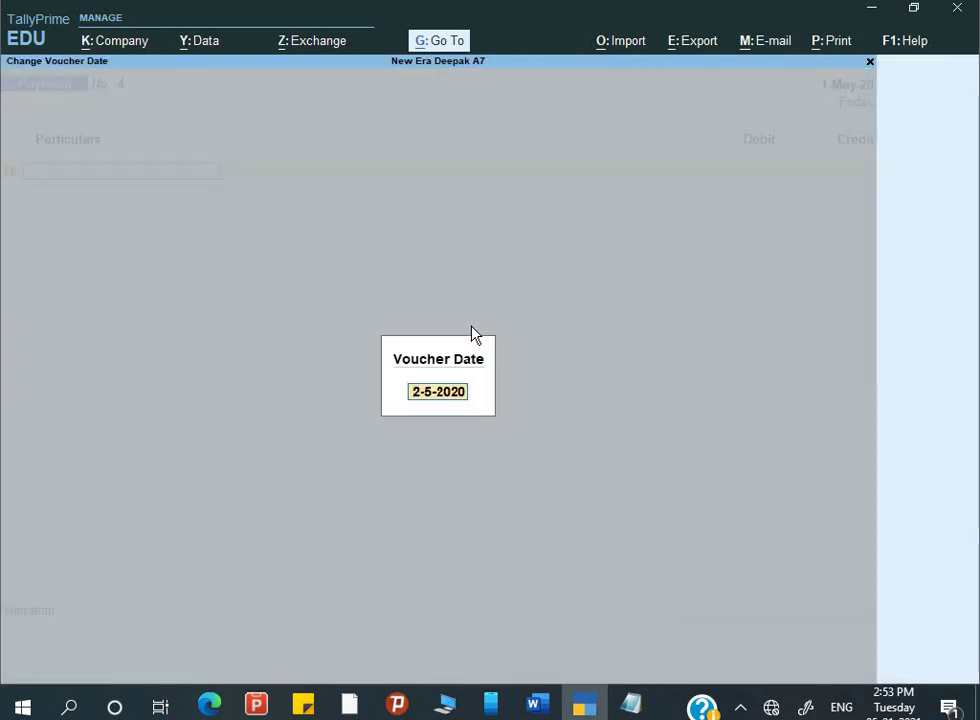
{"action": "key", "text": "Return"}
{"action": "type", "text": "R"}
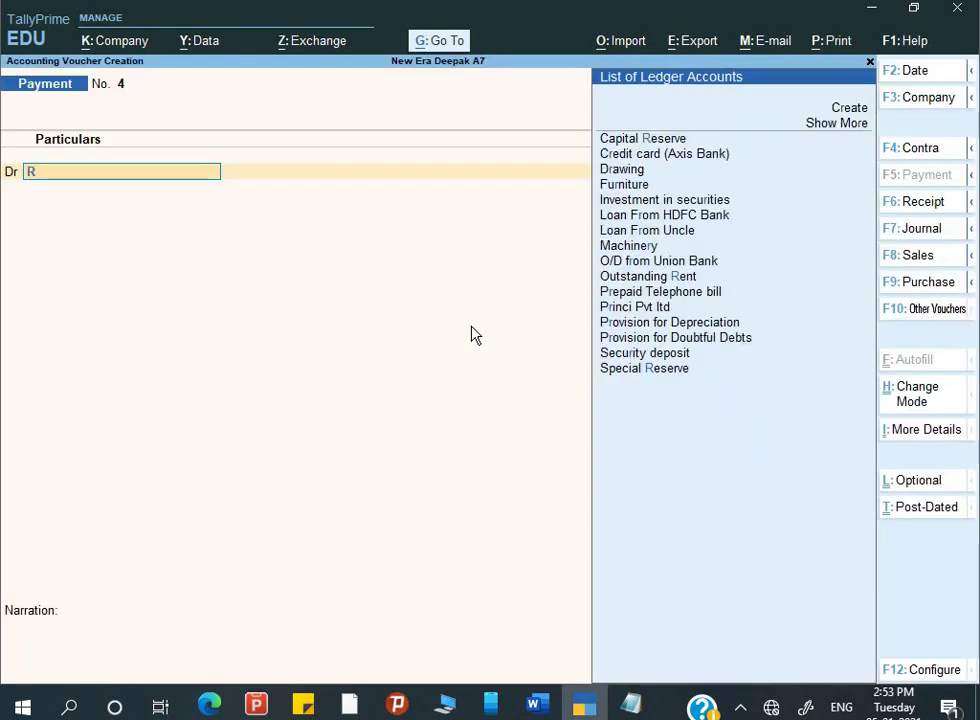
{"action": "key", "text": "alt+c"}
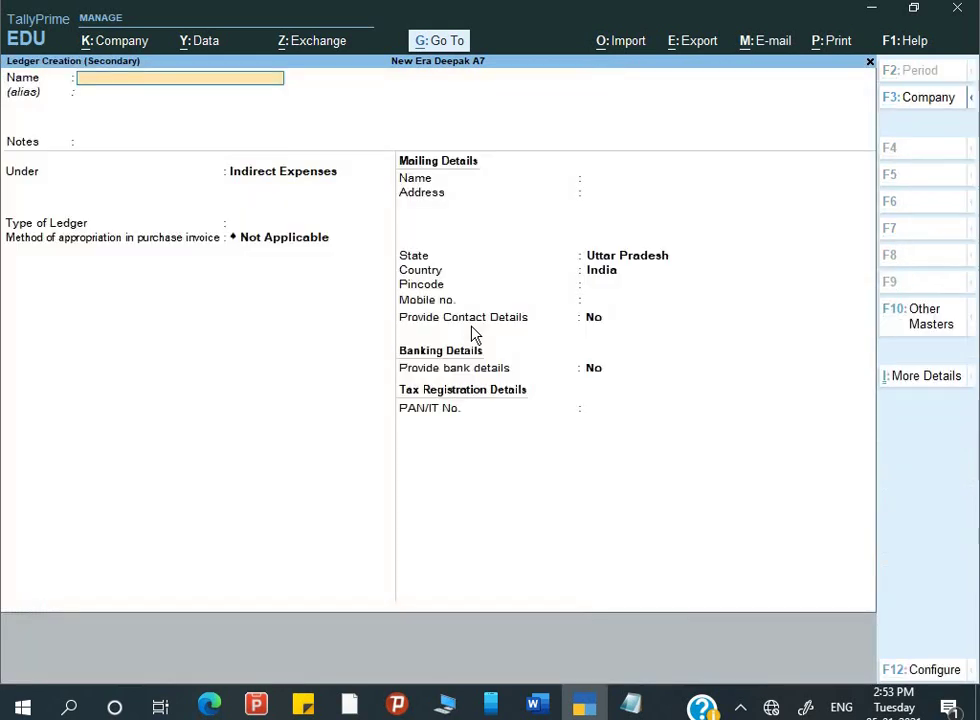
{"action": "type", "text": "Rent"}
{"action": "key", "text": "Return"}
{"action": "key", "text": "Return"}
{"action": "key", "text": "Return"}
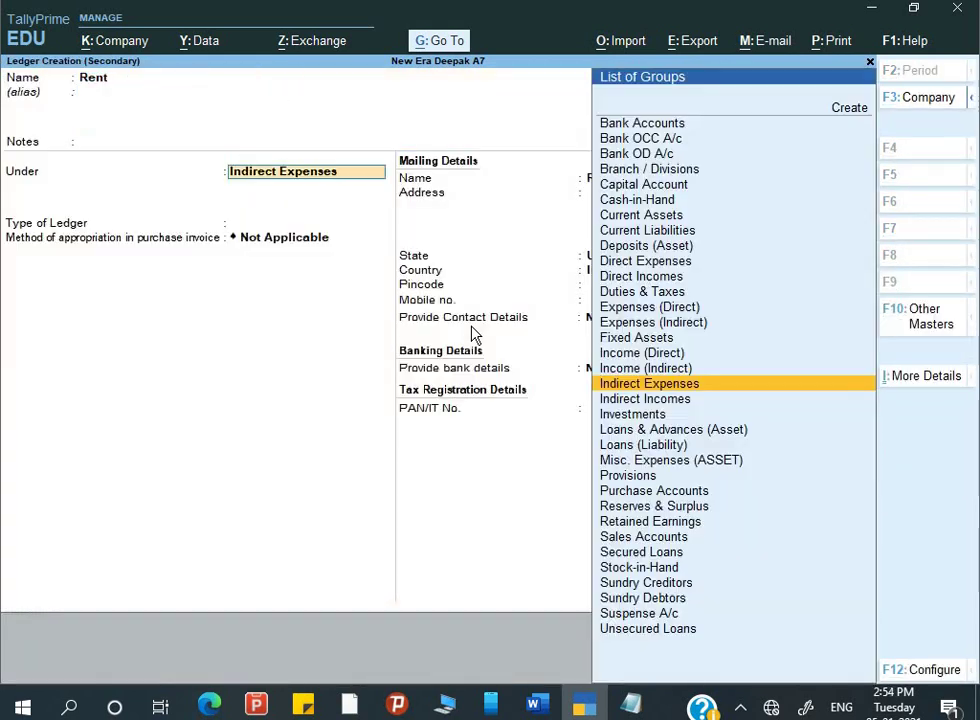
{"action": "key", "text": "Return"}
{"action": "key", "text": "ctrl+a"}
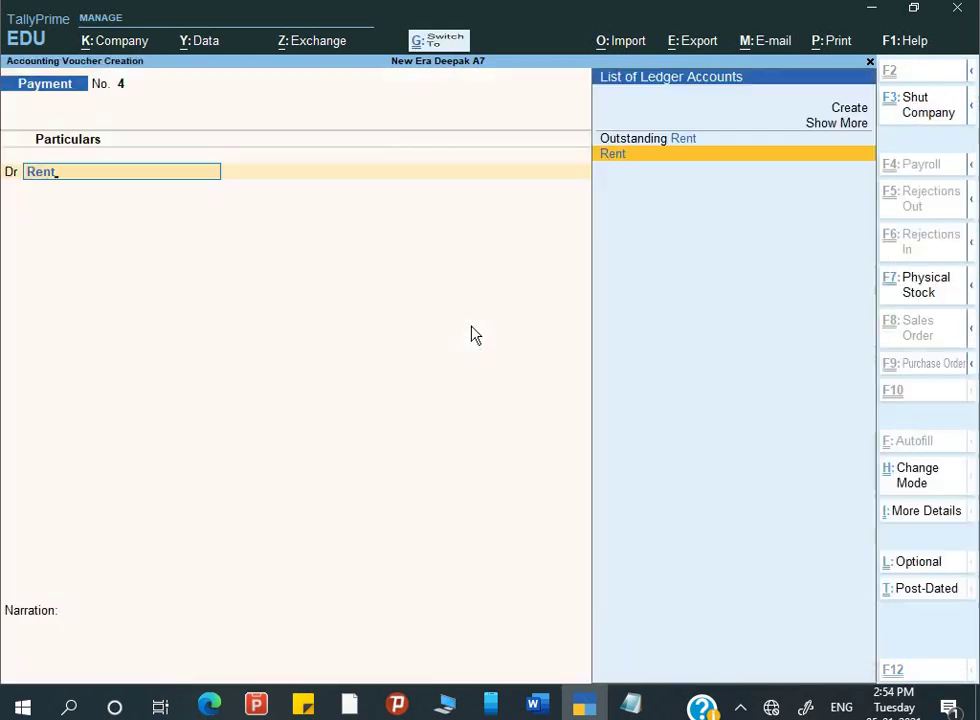
{"action": "key", "text": "Return"}
- Debit Rent 10,000, credit Cash, narrate "Being rent paid" and save
{"action": "type", "text": "10000"}
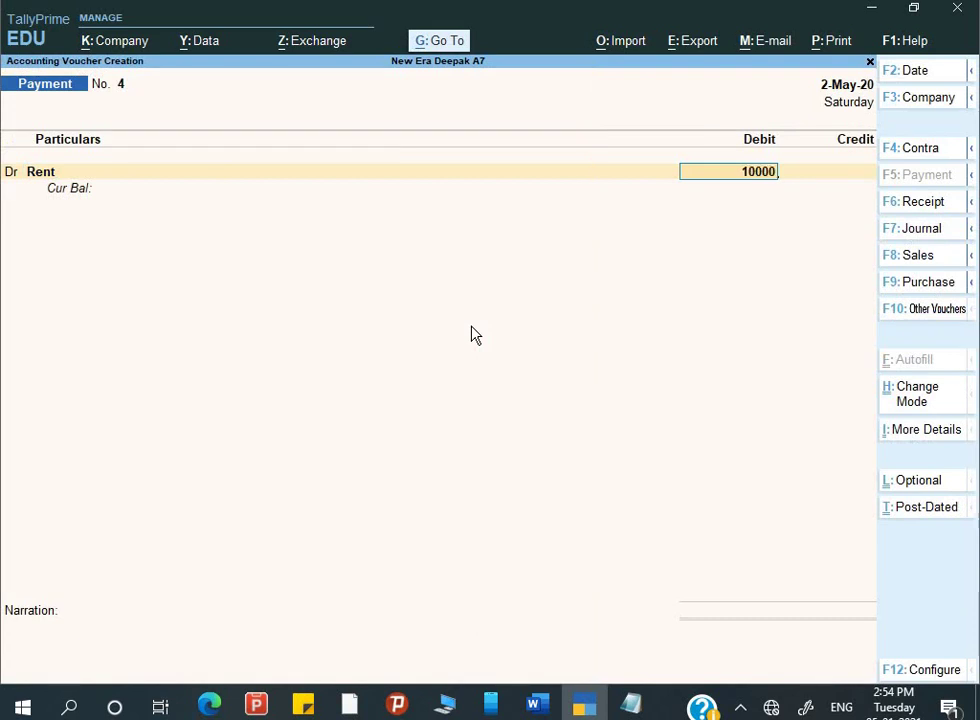
{"action": "key", "text": "Return"}
{"action": "key", "text": "Return"}
{"action": "key", "text": "Down"}
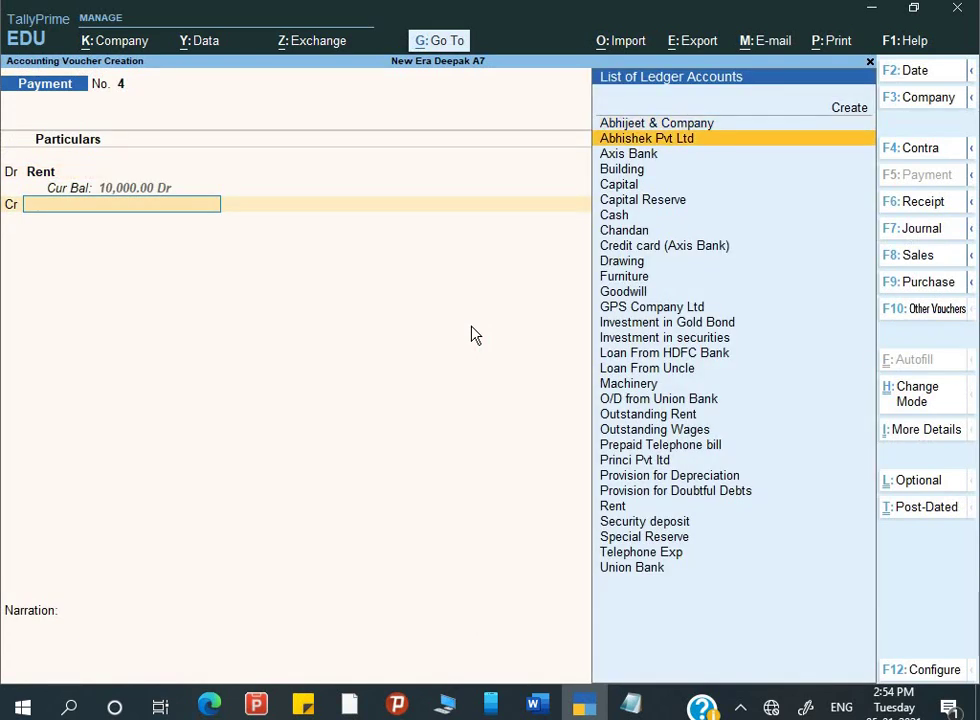
{"action": "key", "text": "Down"}
{"action": "key", "text": "alt+Tab"}
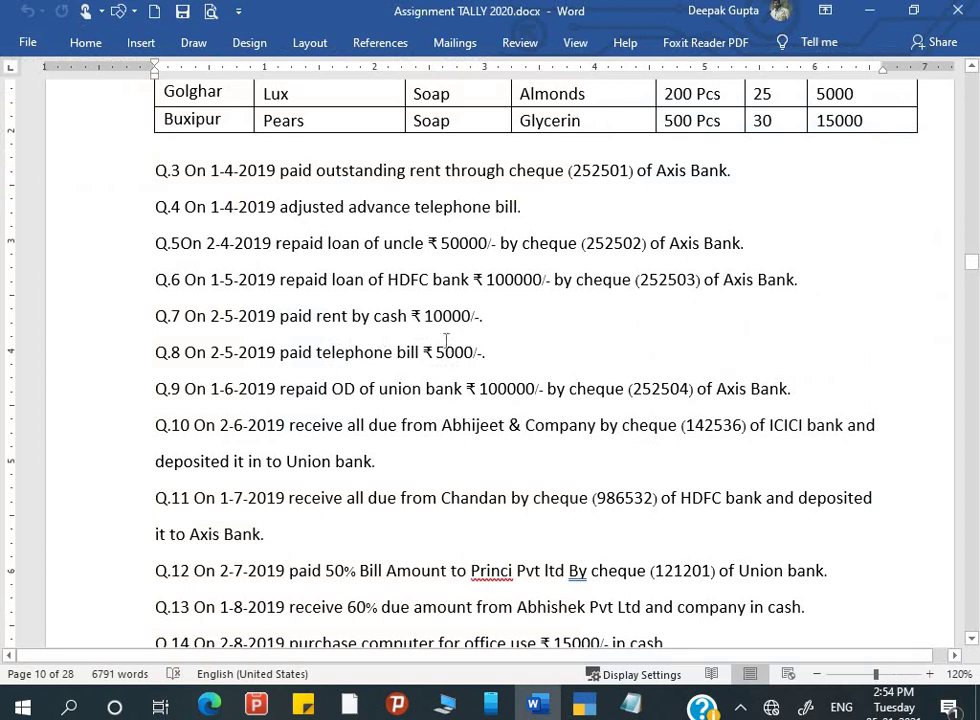
{"action": "key", "text": "alt+Tab"}
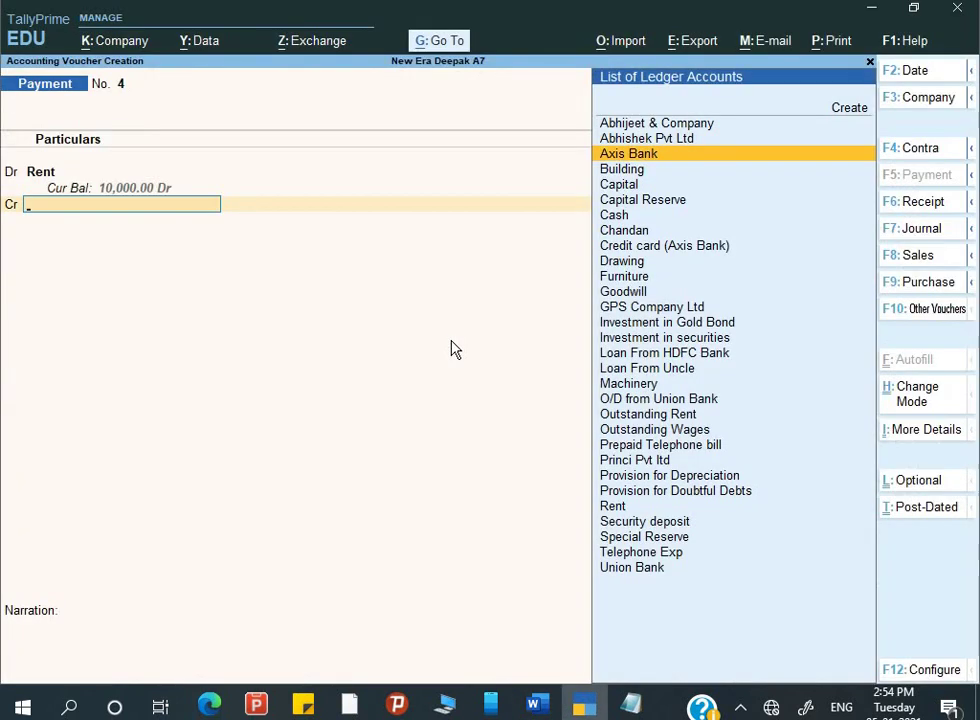
{"action": "type", "text": "C"}
{"action": "key", "text": "Down"}
{"action": "key", "text": "Down"}
{"action": "key", "text": "Down"}
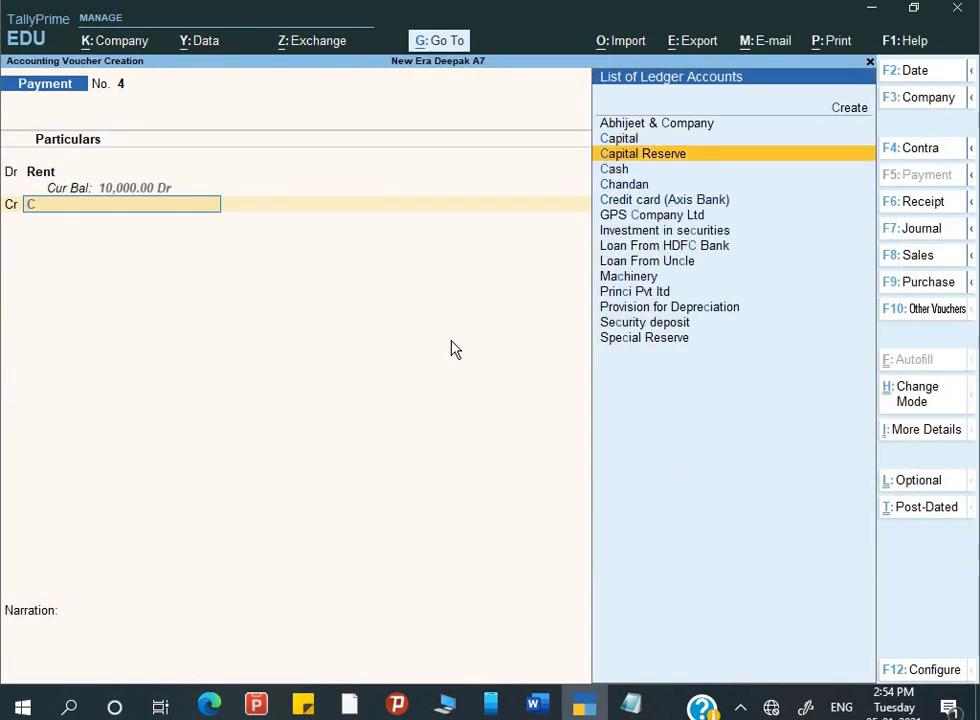
{"action": "key", "text": "Return"}
{"action": "key", "text": "Return"}
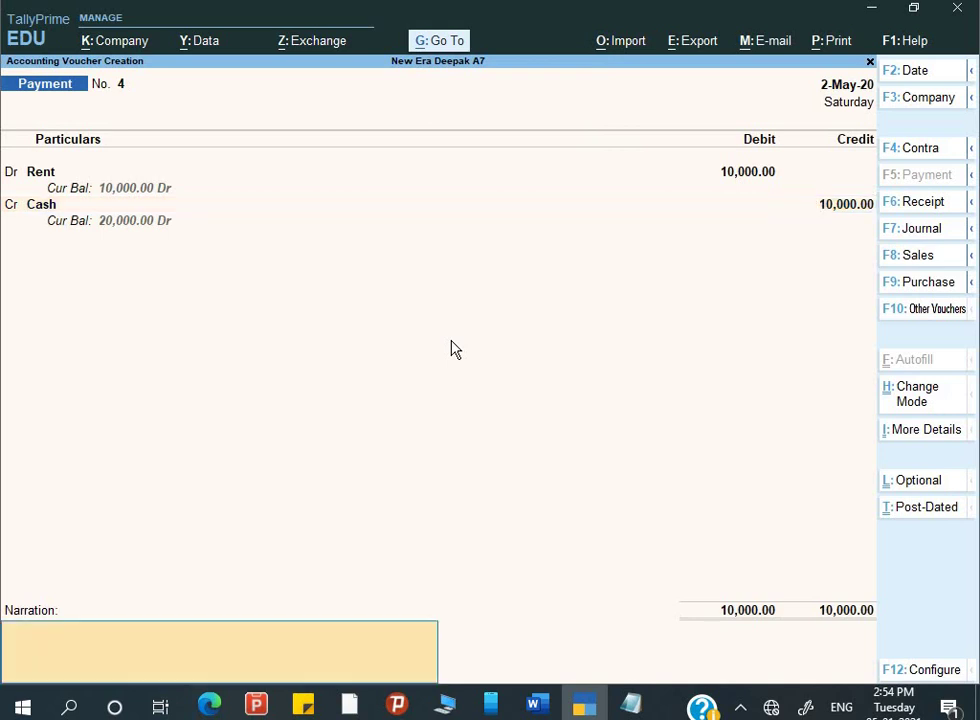
{"action": "type", "text": "Being rent paid"}
{"action": "key", "text": "Return"}
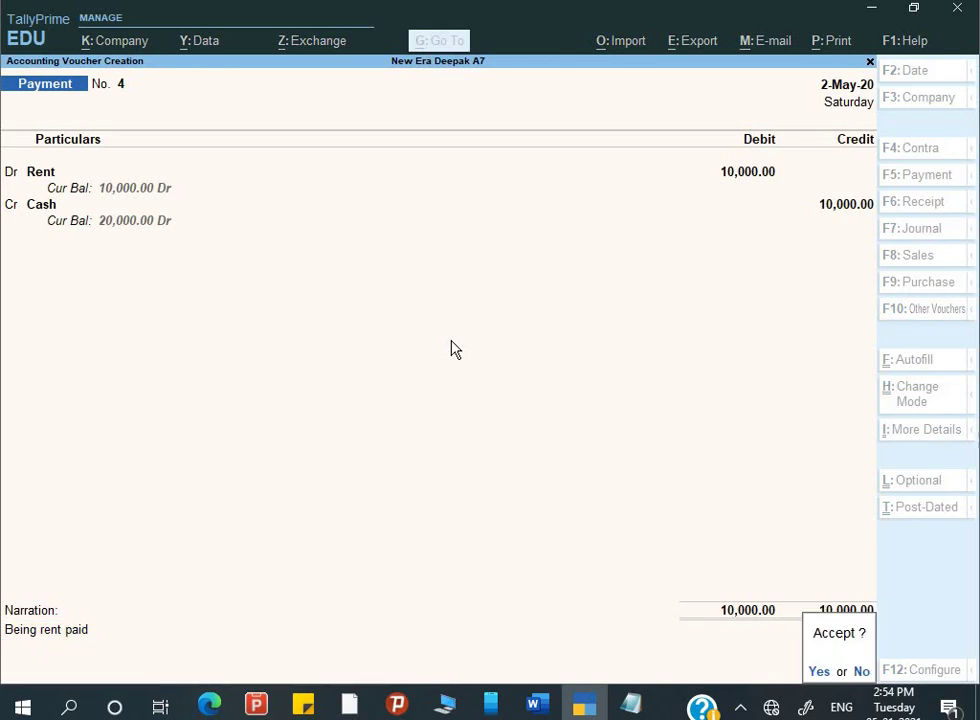
{"action": "key", "text": "Return"}
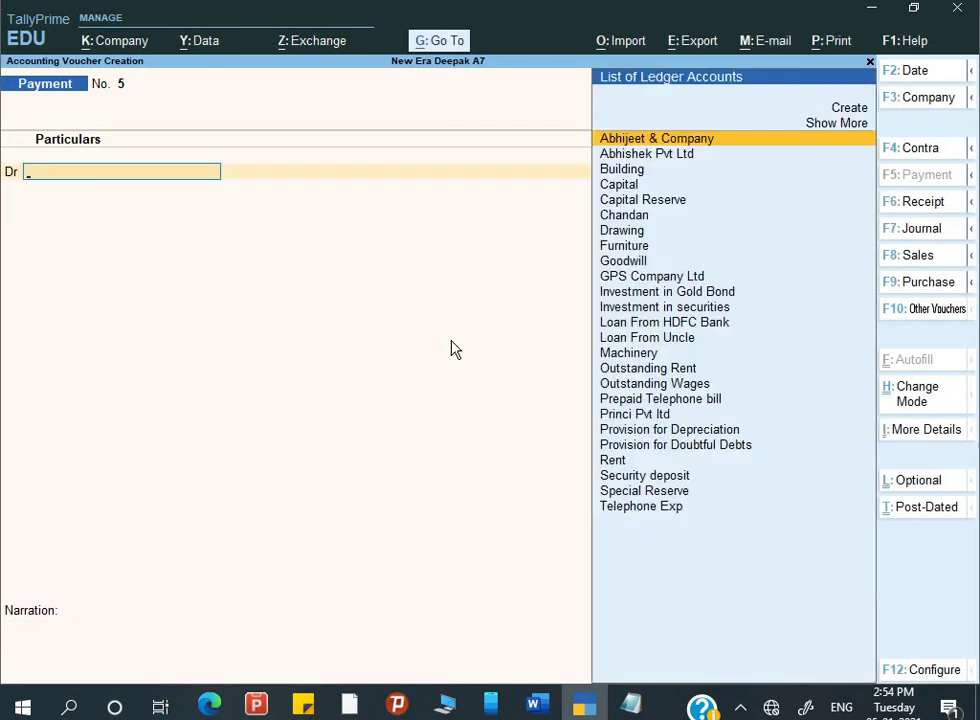
- Debit Telephone Exp with 5,000 on payment voucher No. 5
{"action": "key", "text": "alt+Tab"}
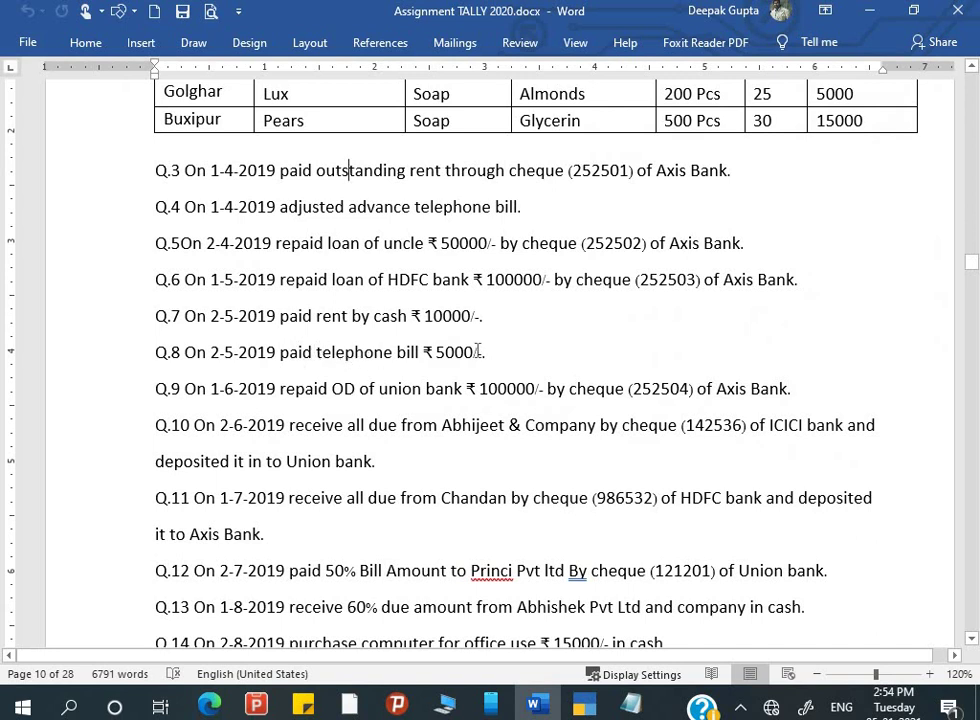
{"action": "key", "text": "alt+Tab"}
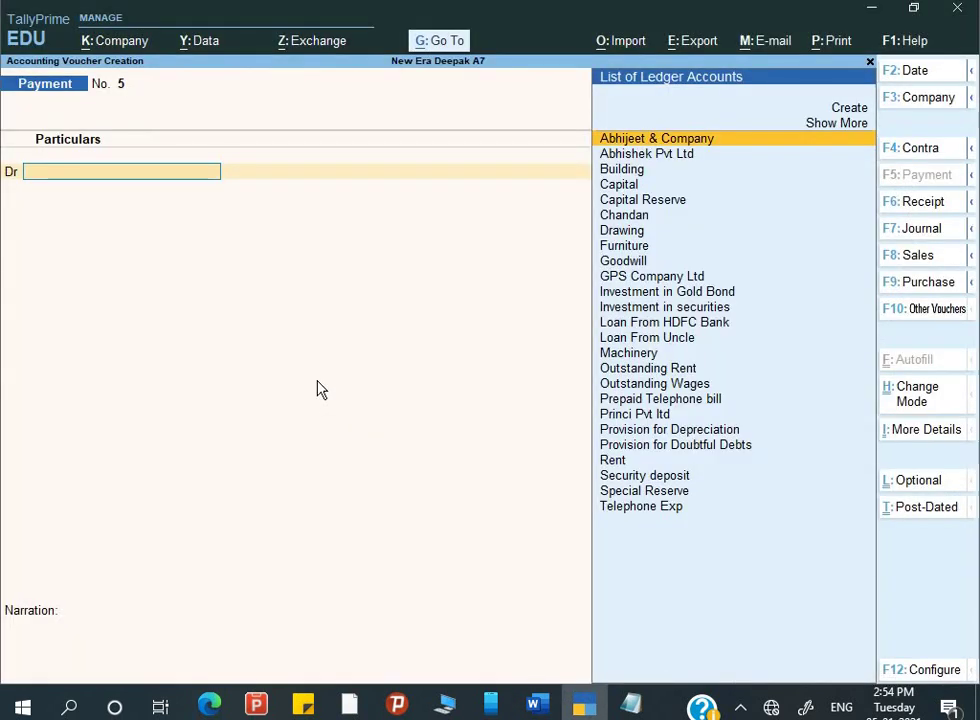
{"action": "type", "text": "Te"}
{"action": "key", "text": "Return"}
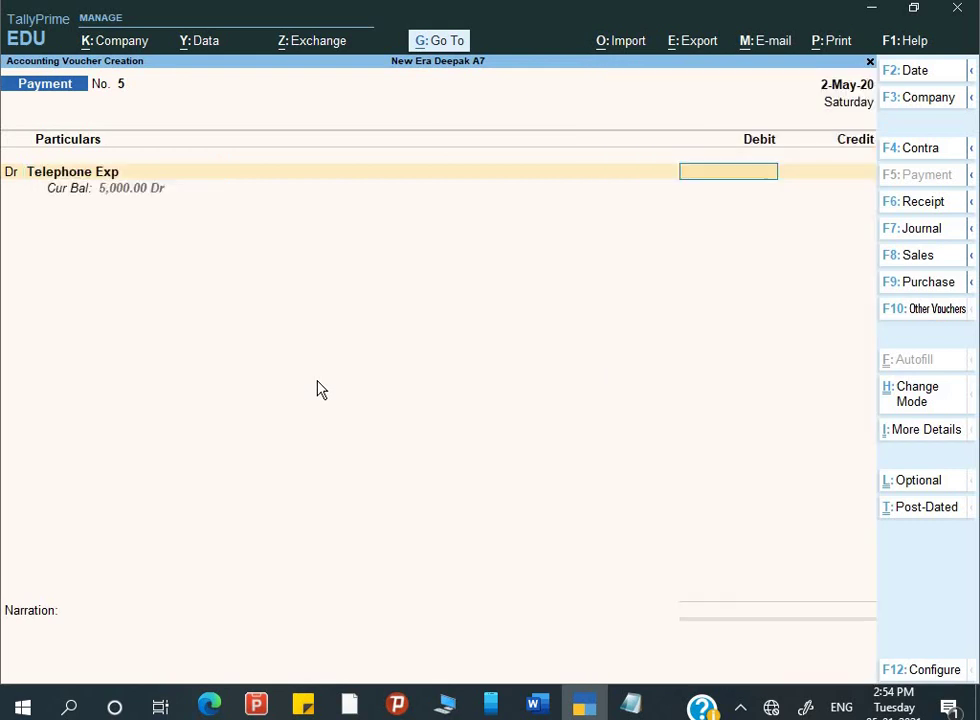
{"action": "type", "text": "5000"}
{"action": "key", "text": "Return"}
{"action": "key", "text": "Return"}
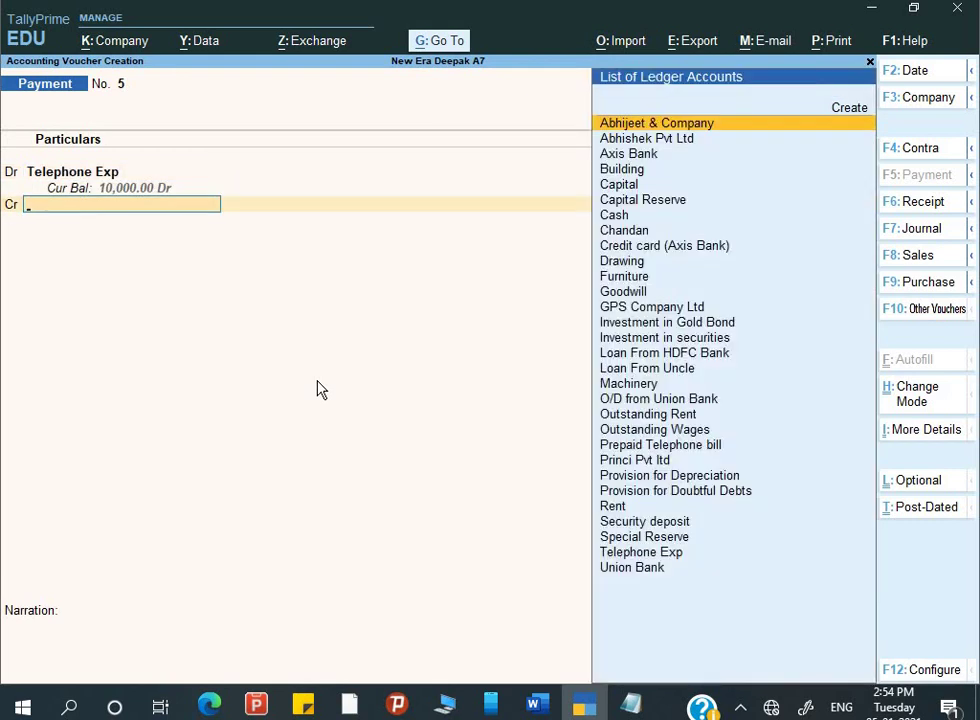
{"action": "key", "text": "alt+Tab"}
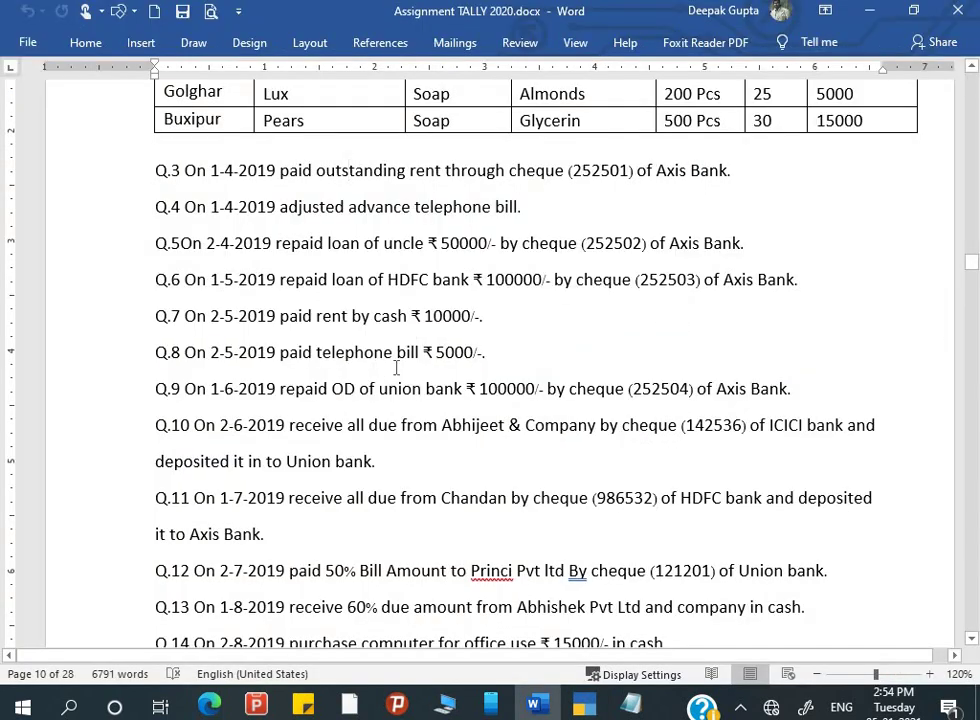
{"action": "key", "text": "alt+Tab"}
{"action": "key", "text": "BackSpace"}
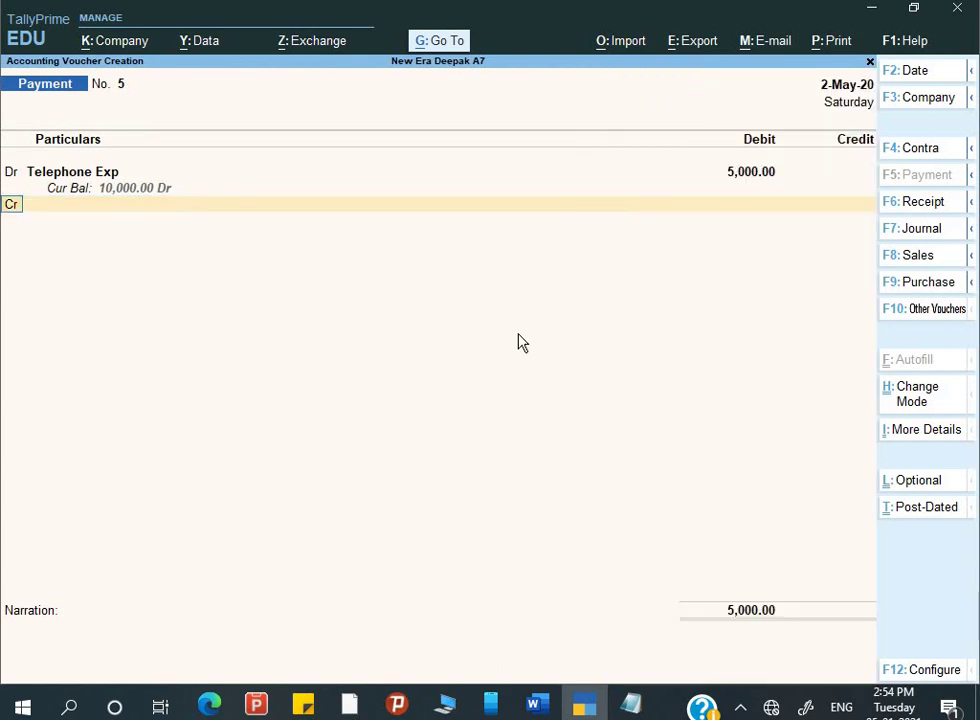
{"action": "key", "text": "BackSpace"}
{"action": "key", "text": "Return"}
- Credit Cash 5,000 and narrate "Being telephone expense paid"
{"action": "key", "text": "alt+Tab"}
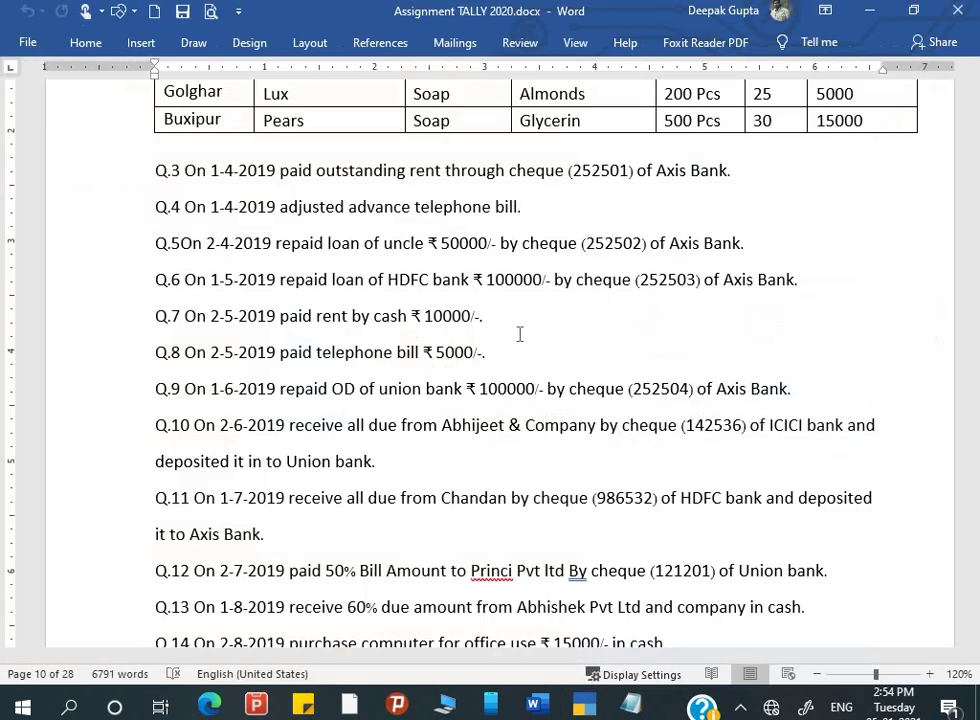
{"action": "key", "text": "alt+Tab"}
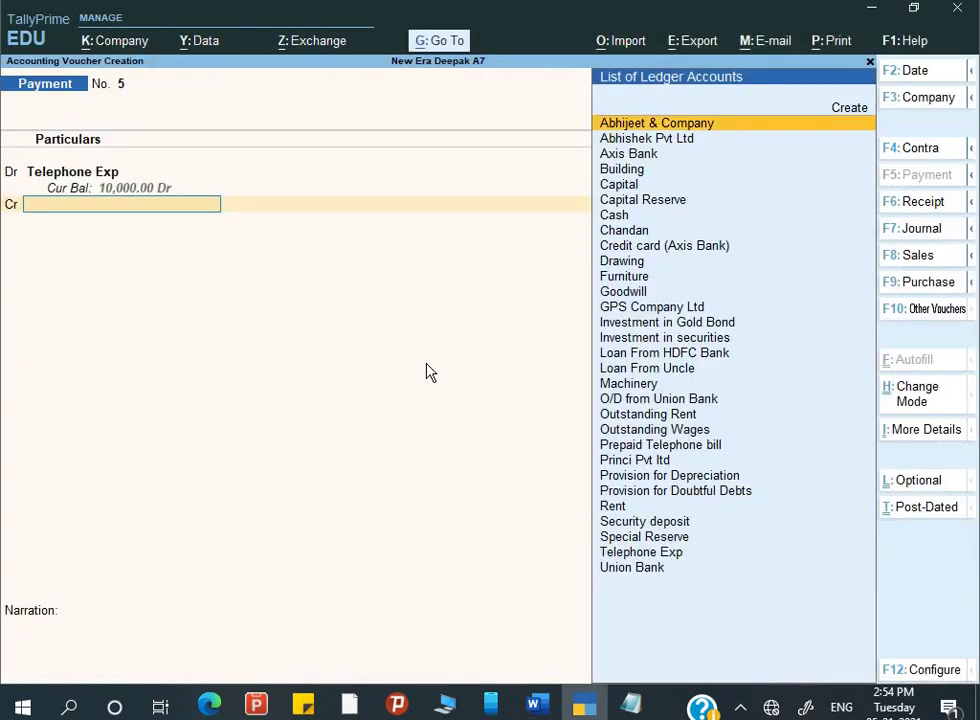
{"action": "type", "text": "Cash"}
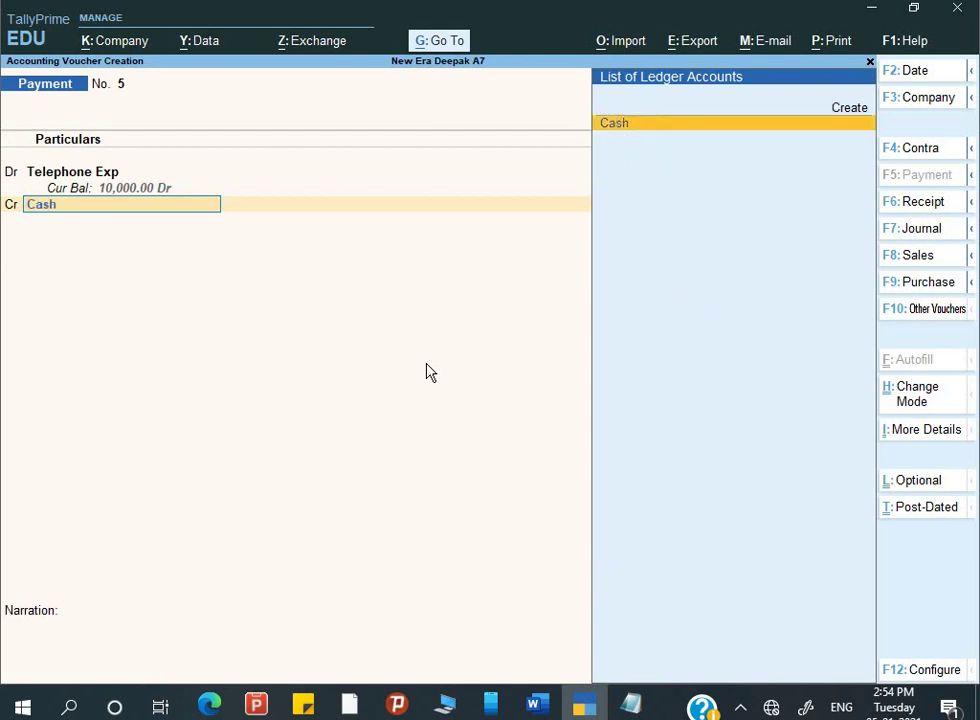
{"action": "key", "text": "Return"}
{"action": "key", "text": "alt+Tab"}
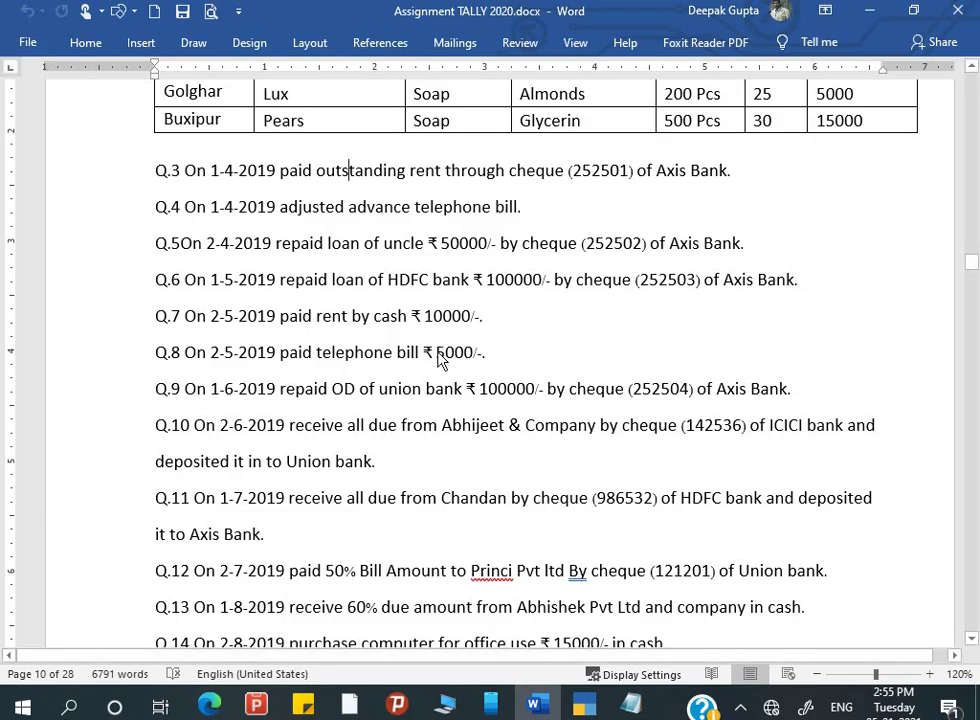
{"action": "key", "text": "alt+Tab"}
{"action": "key", "text": "Return"}
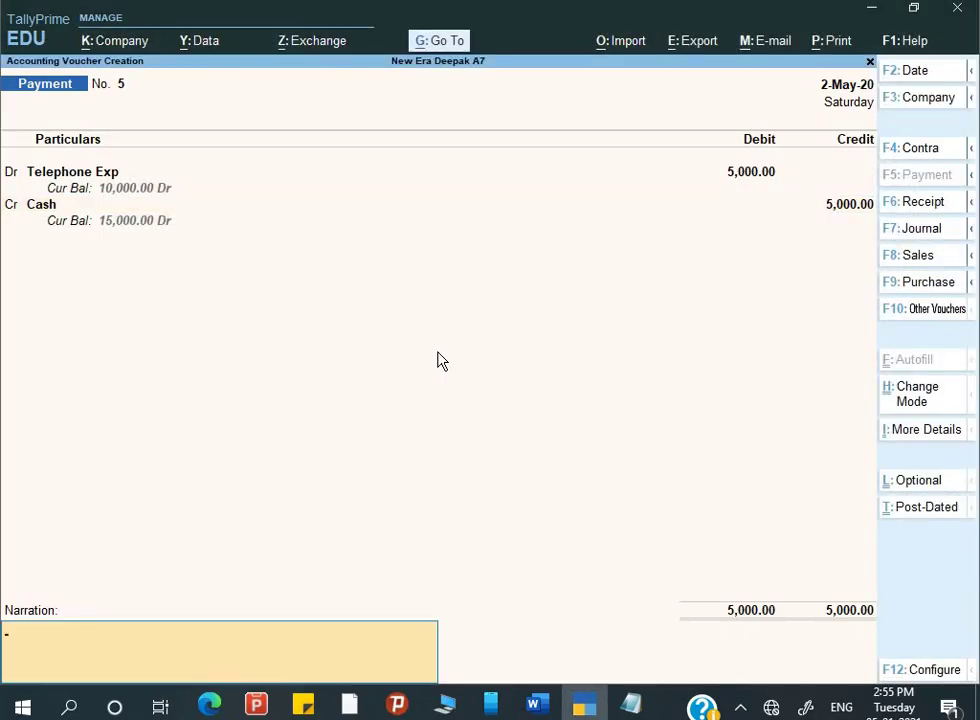
{"action": "type", "text": "Being telephone"}
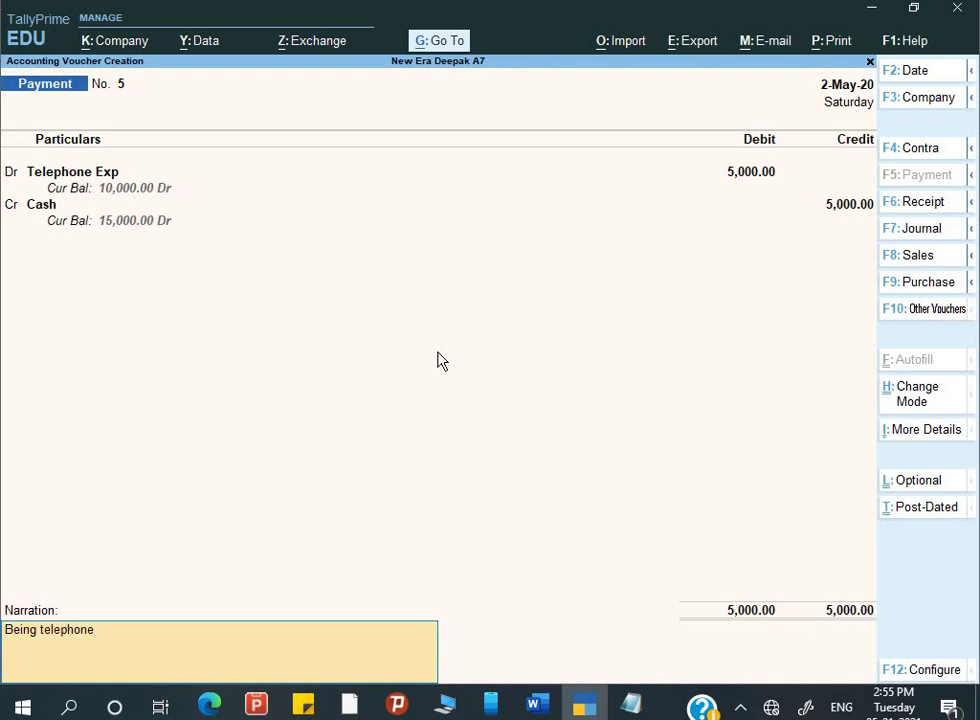
{"action": "type", "text": " expense paid"}
{"action": "key", "text": "Return"}
- Accept payment voucher No. 5 and date the next voucher 1-6
{"action": "key", "text": "y"}
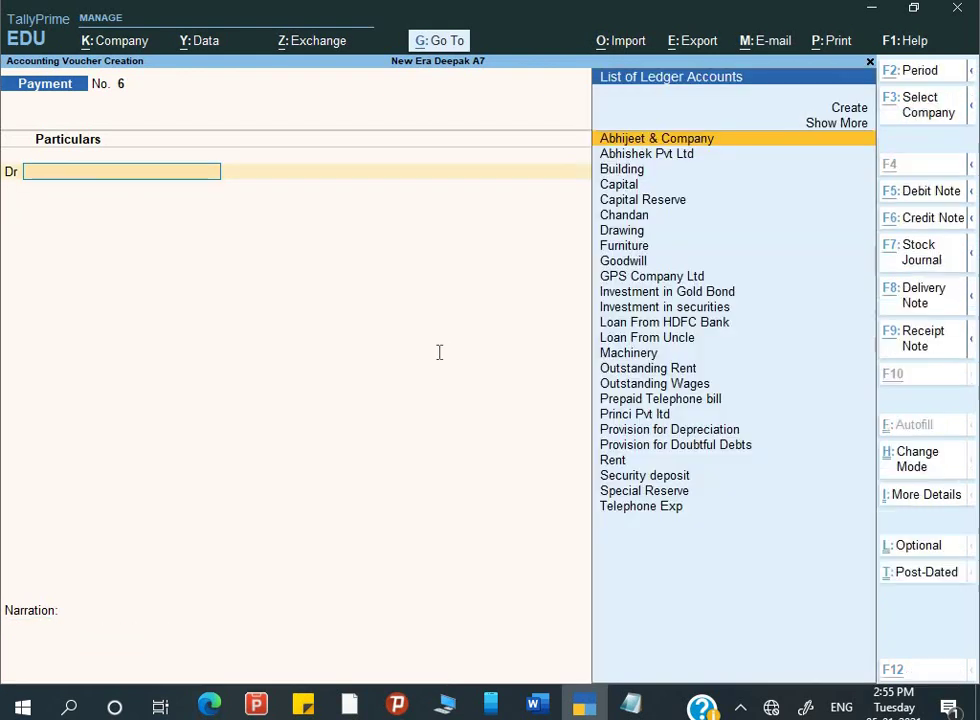
{"action": "key", "text": "alt+Tab"}
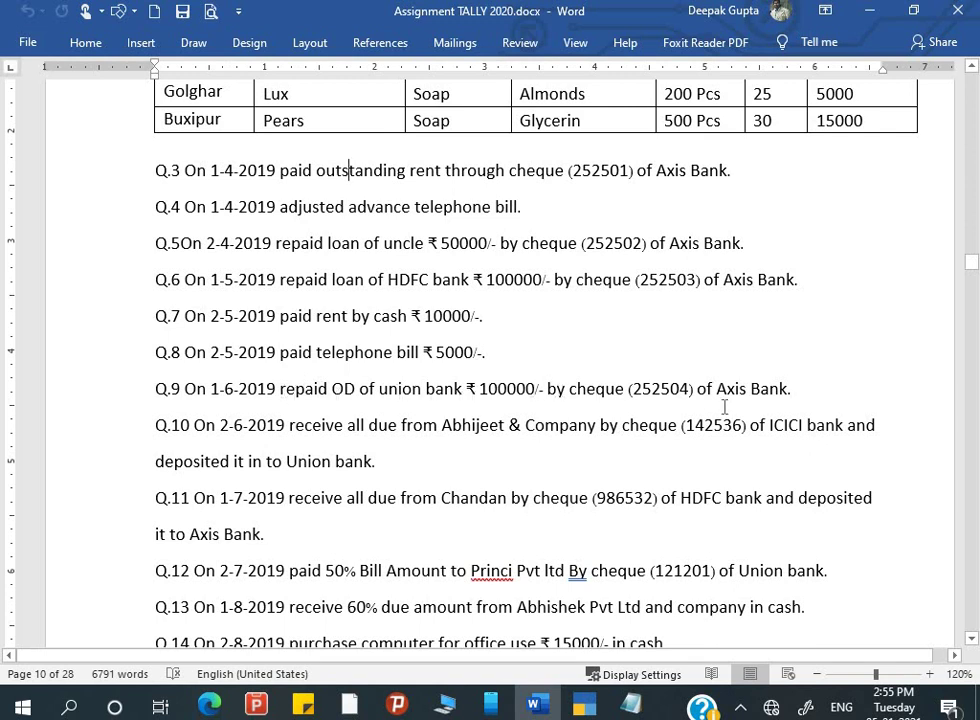
{"action": "key", "text": "alt+Tab"}
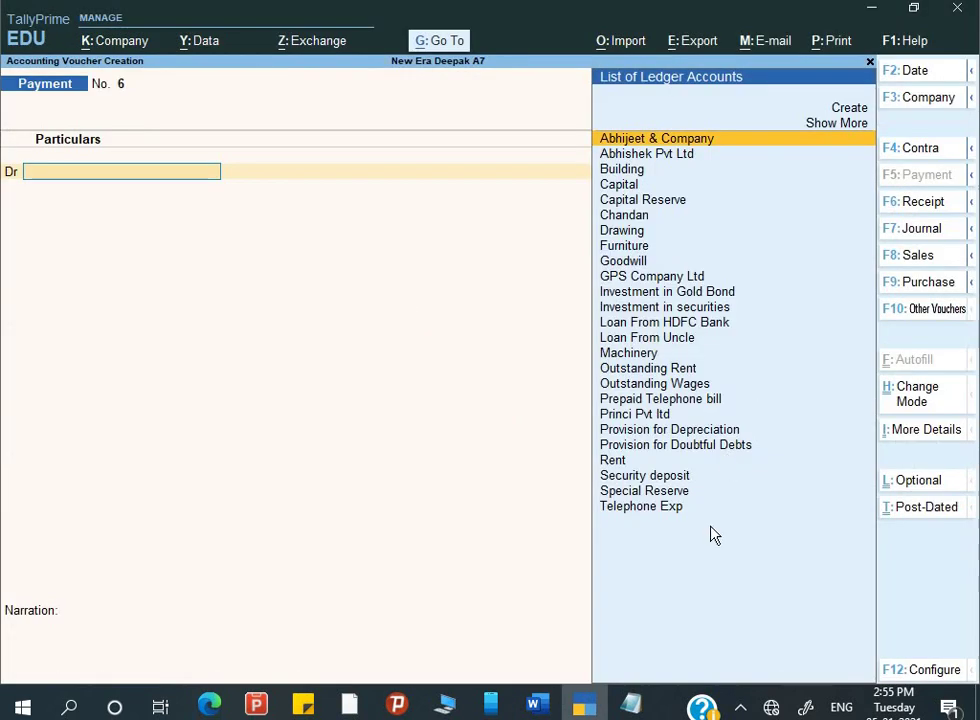
{"action": "key", "text": "F2"}
{"action": "type", "text": "1"}
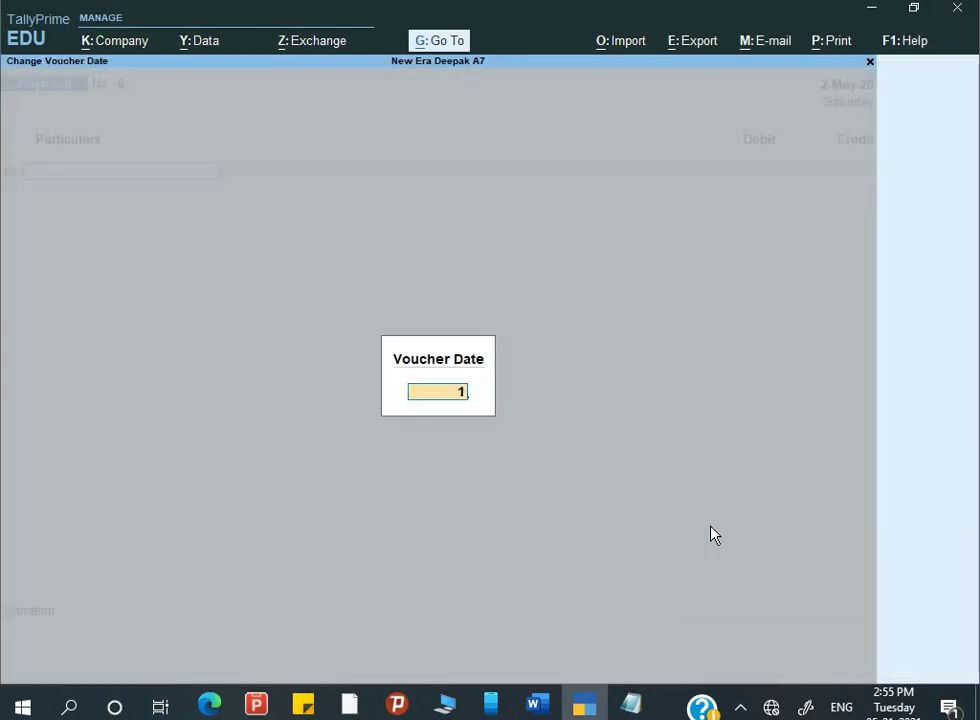
{"action": "type", "text": "-6"}
{"action": "key", "text": "Return"}
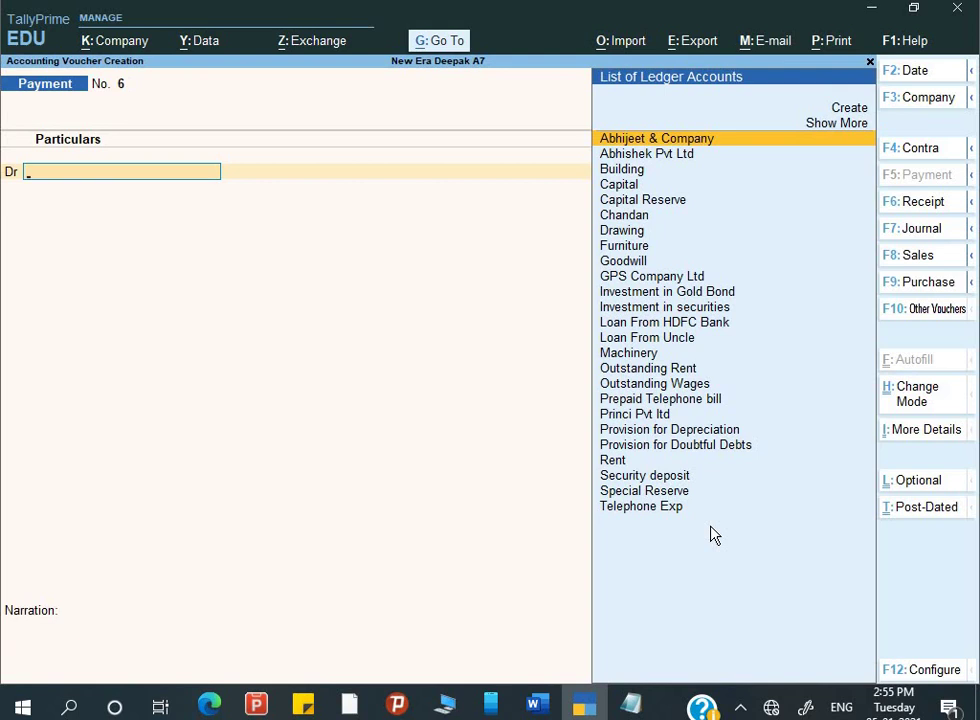
- Review ledgers beginning with O, then switch the voucher type to Contra
{"action": "type", "text": "O"}
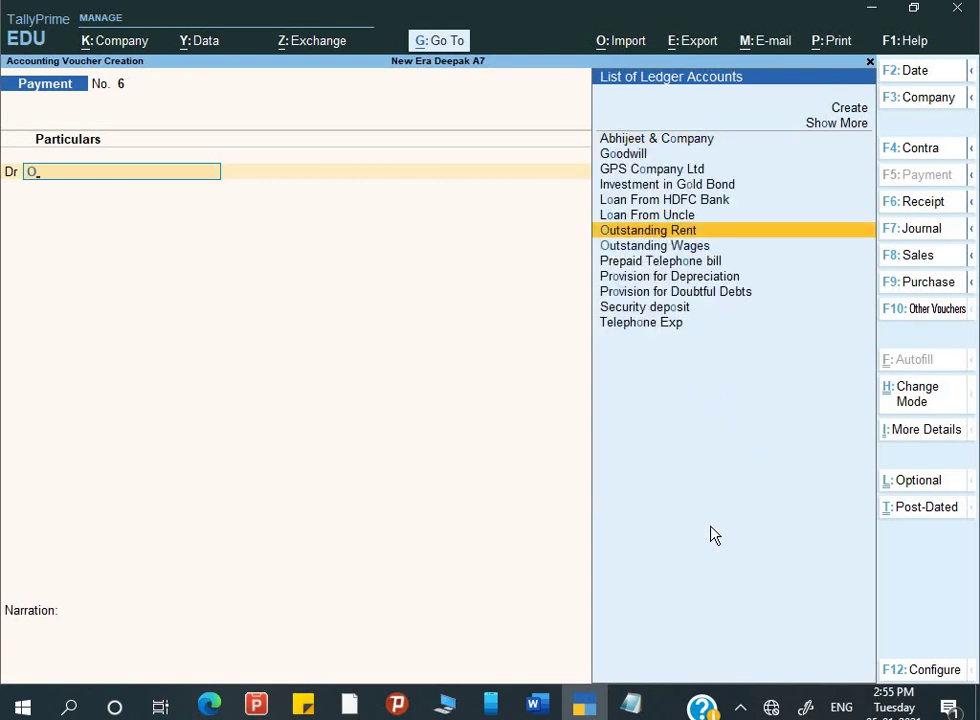
{"action": "key", "text": "Down"}
{"action": "key", "text": "Up"}
{"action": "key", "text": "Down"}
{"action": "key", "text": "Down"}
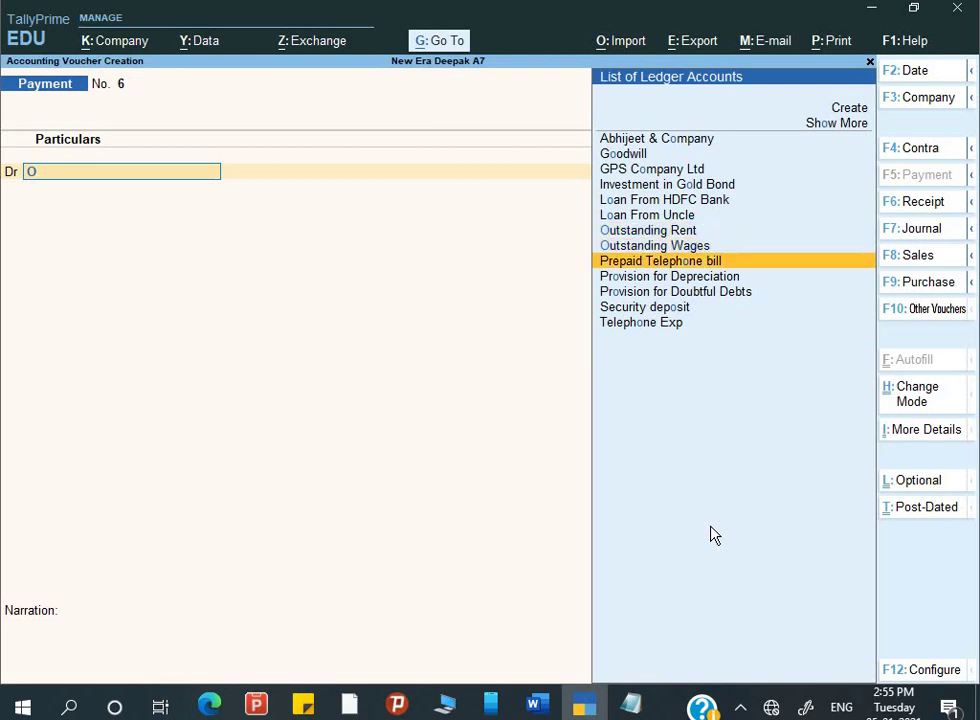
{"action": "key", "text": "Up"}
{"action": "key", "text": "Up"}
{"action": "key", "text": "alt+Tab"}
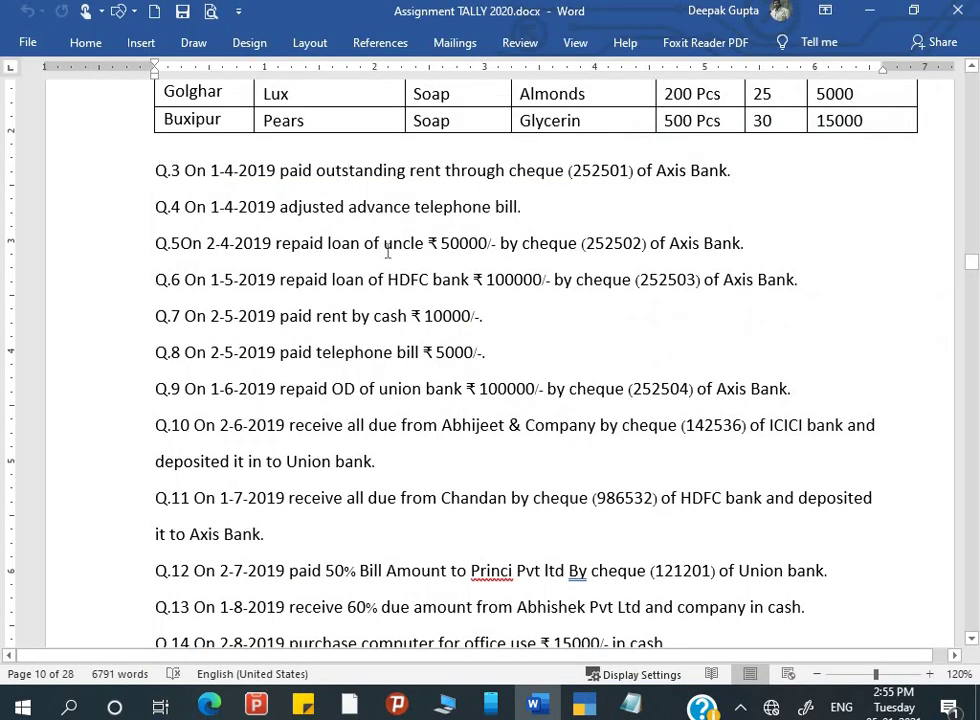
{"action": "key", "text": "alt"}
{"action": "key", "text": "alt+Tab"}
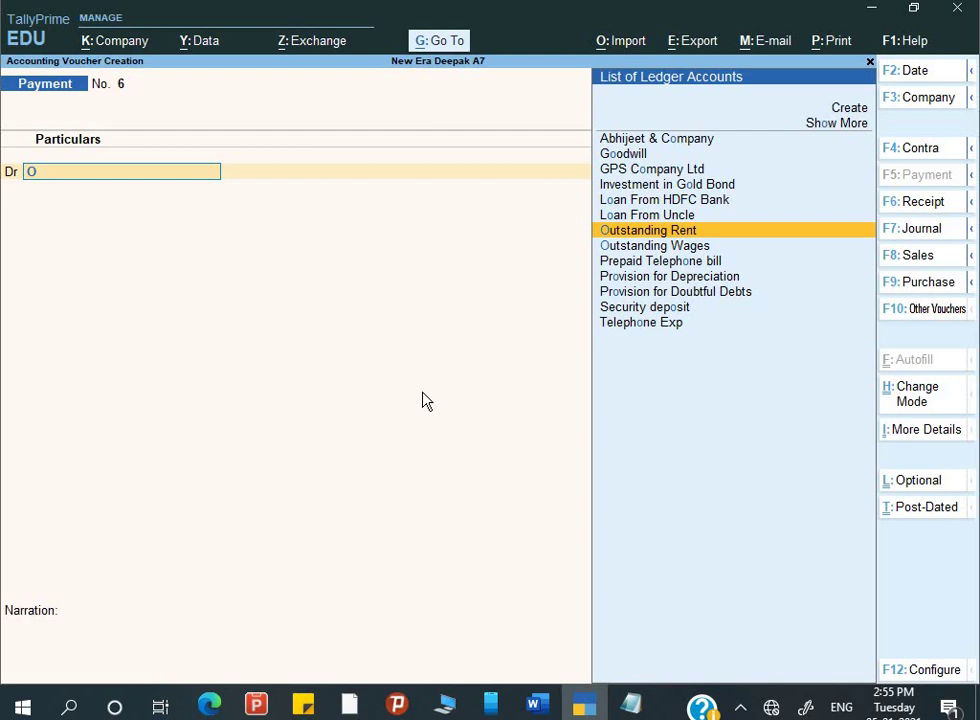
{"action": "key", "text": "F4"}
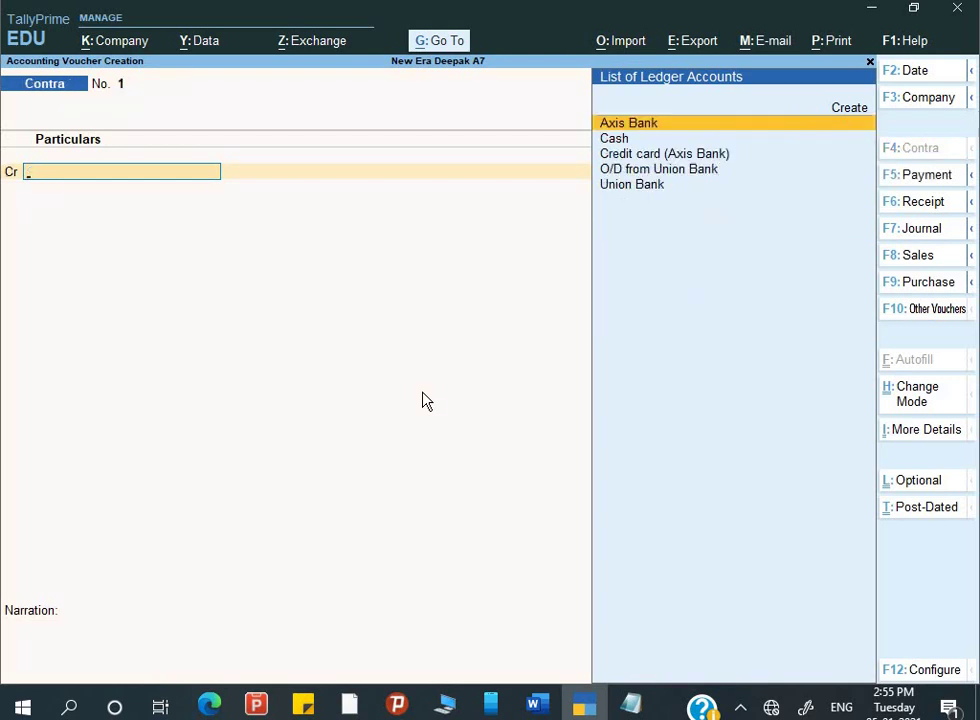
- Credit O/D from Union Bank 1,00,000 with cheque 252504 favouring Union Bank
{"action": "key", "text": "Up"}
{"action": "key", "text": "Down"}
{"action": "key", "text": "Down"}
{"action": "key", "text": "Down"}
{"action": "key", "text": "Down"}
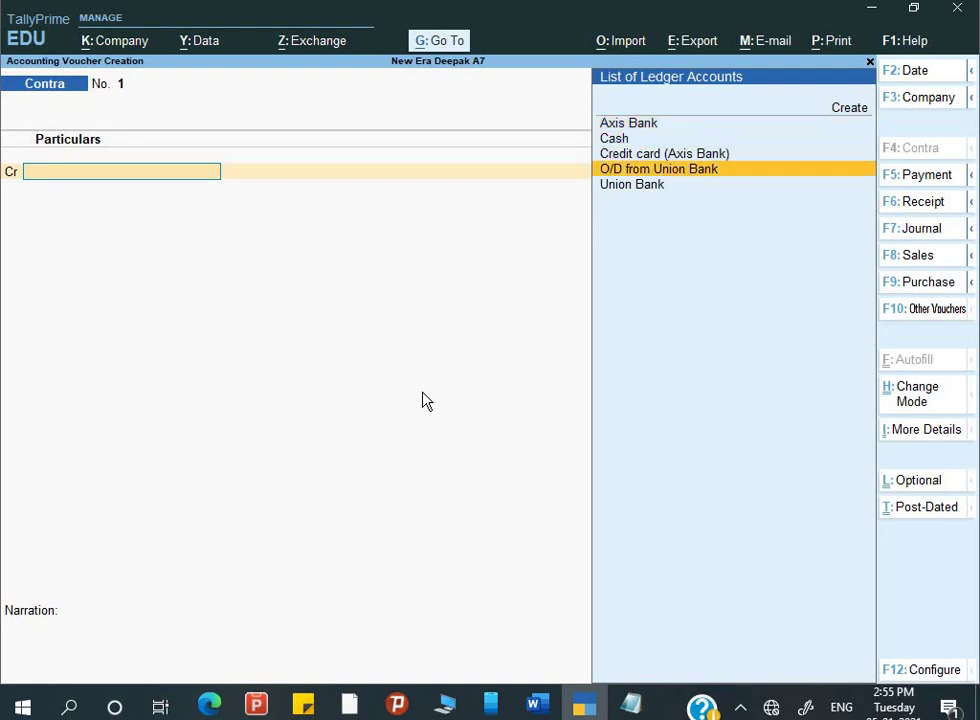
{"action": "key", "text": "Return"}
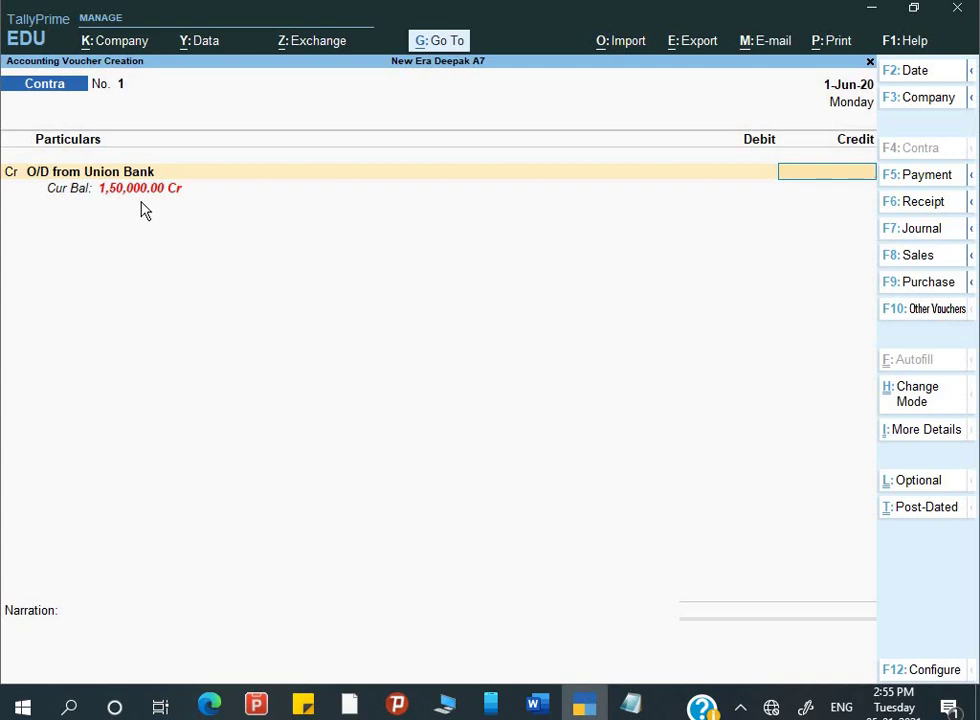
{"action": "key", "text": "alt+Tab"}
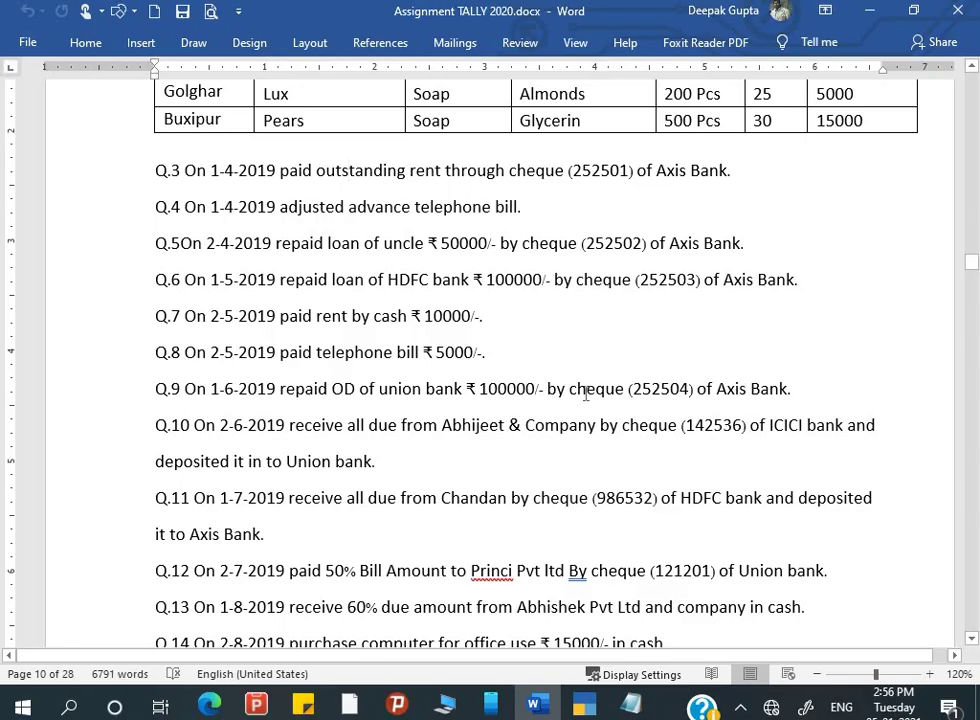
{"action": "key", "text": "alt+Tab"}
{"action": "type", "text": "100000"}
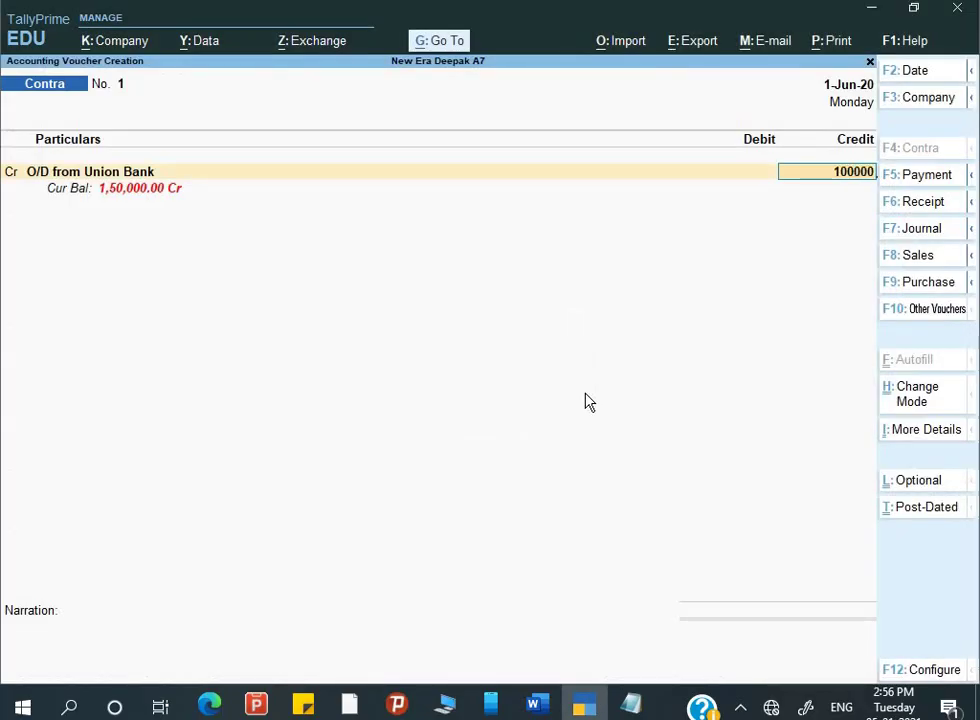
{"action": "key", "text": "Return"}
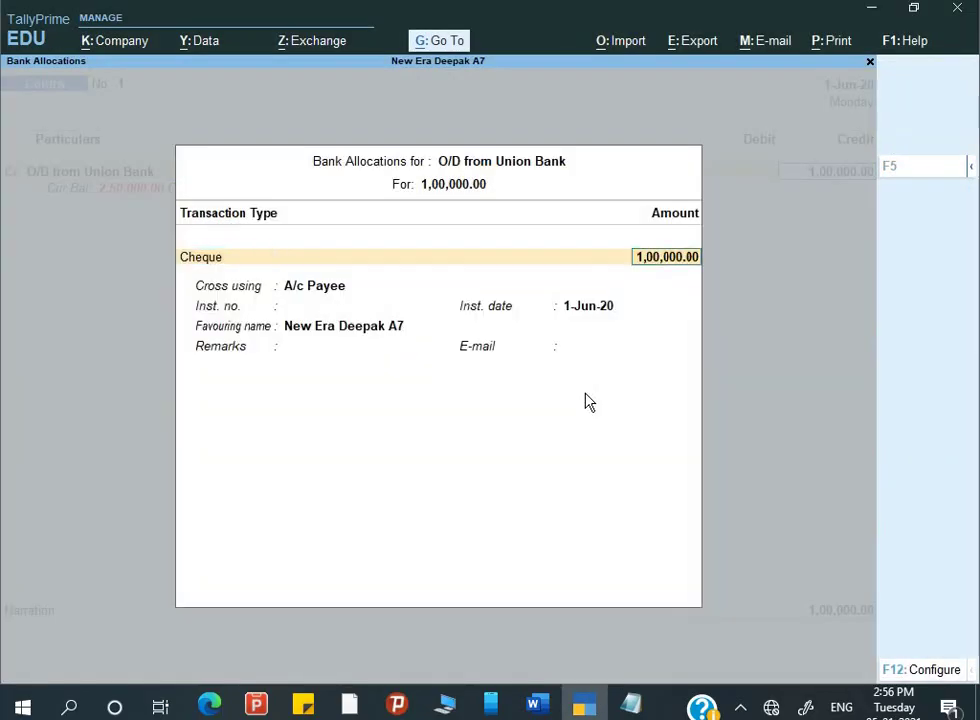
{"action": "key", "text": "Return"}
{"action": "key", "text": "Return"}
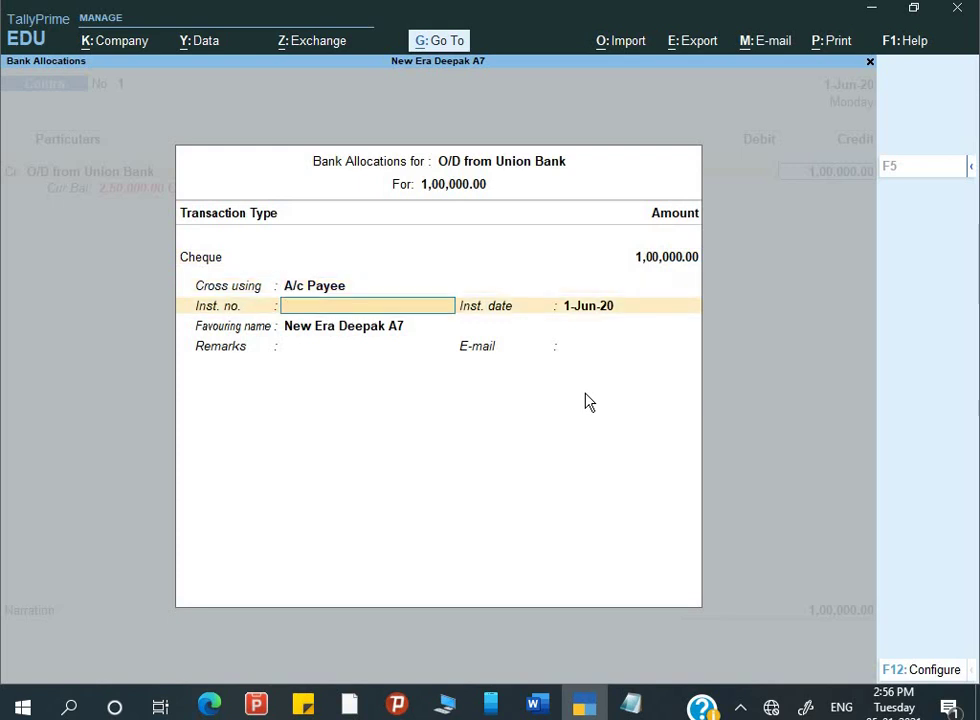
{"action": "type", "text": "245"}
{"action": "type", "text": "52504"}
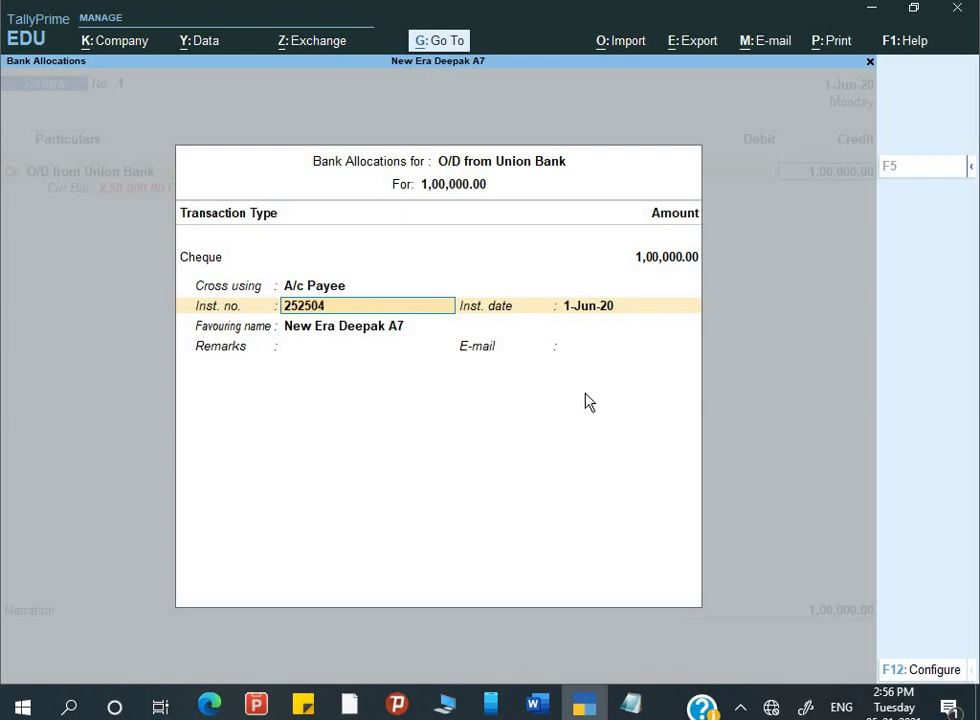
{"action": "key", "text": "Return"}
{"action": "key", "text": "Return"}
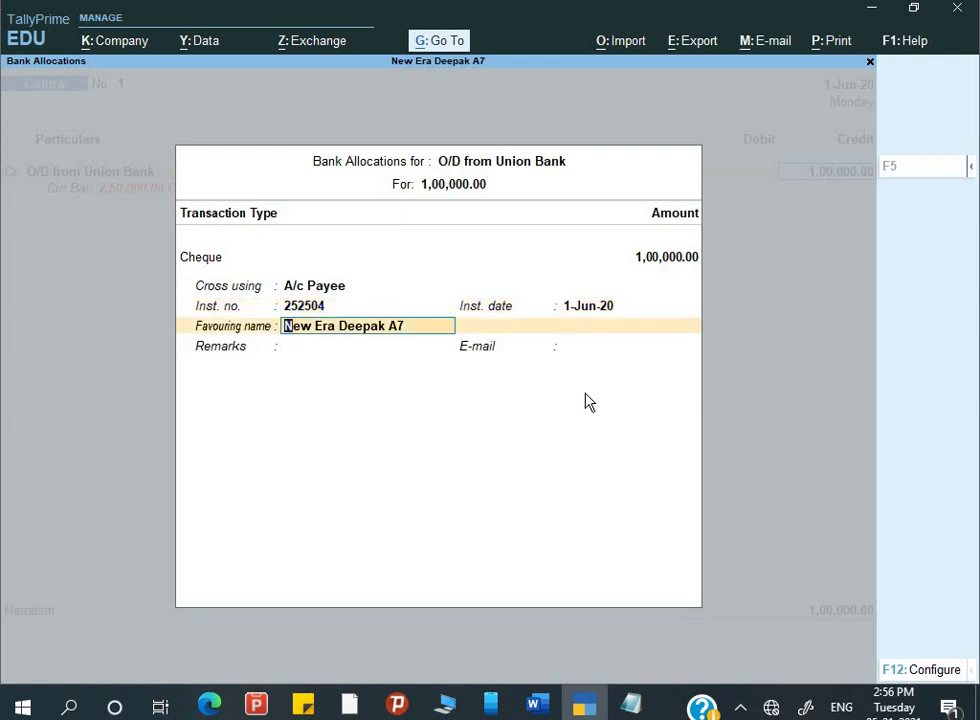
{"action": "type", "text": "Uni"}
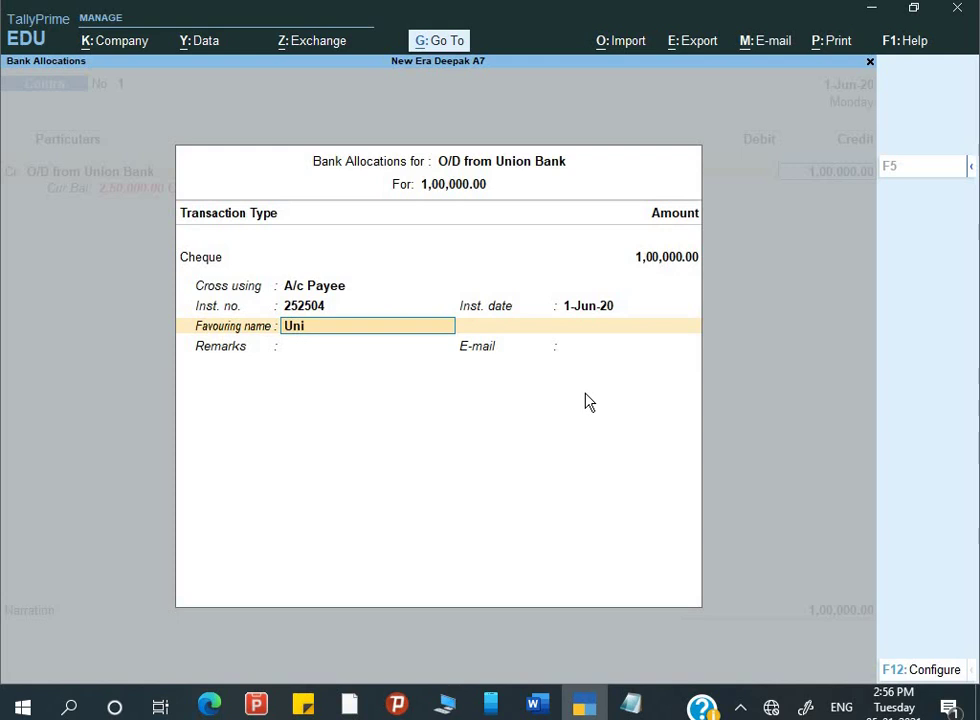
{"action": "type", "text": "on Bank"}
{"action": "key", "text": "Return"}
{"action": "key", "text": "Return"}
{"action": "key", "text": "Return"}
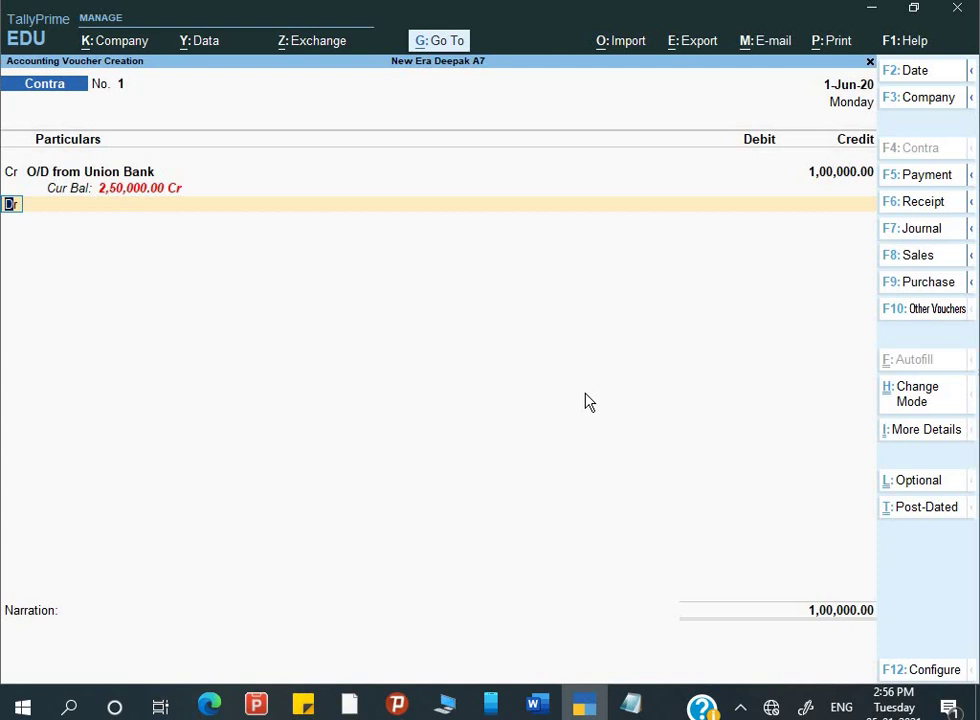
- Change the credited ledger to Axis Bank and pass through its bank allocations
{"action": "key", "text": "Up"}
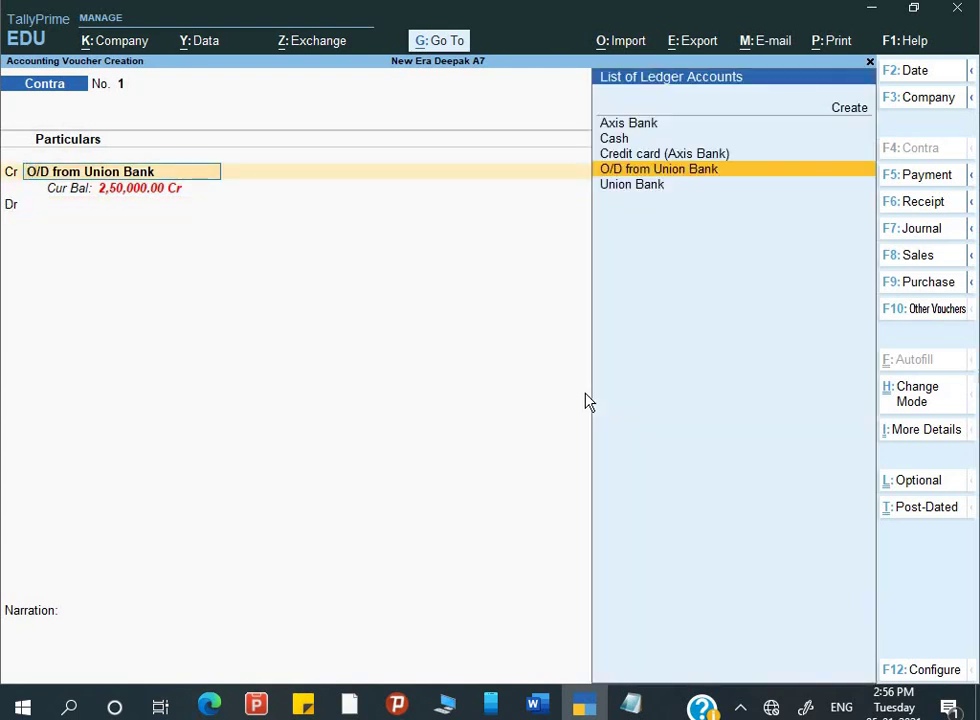
{"action": "type", "text": "a"}
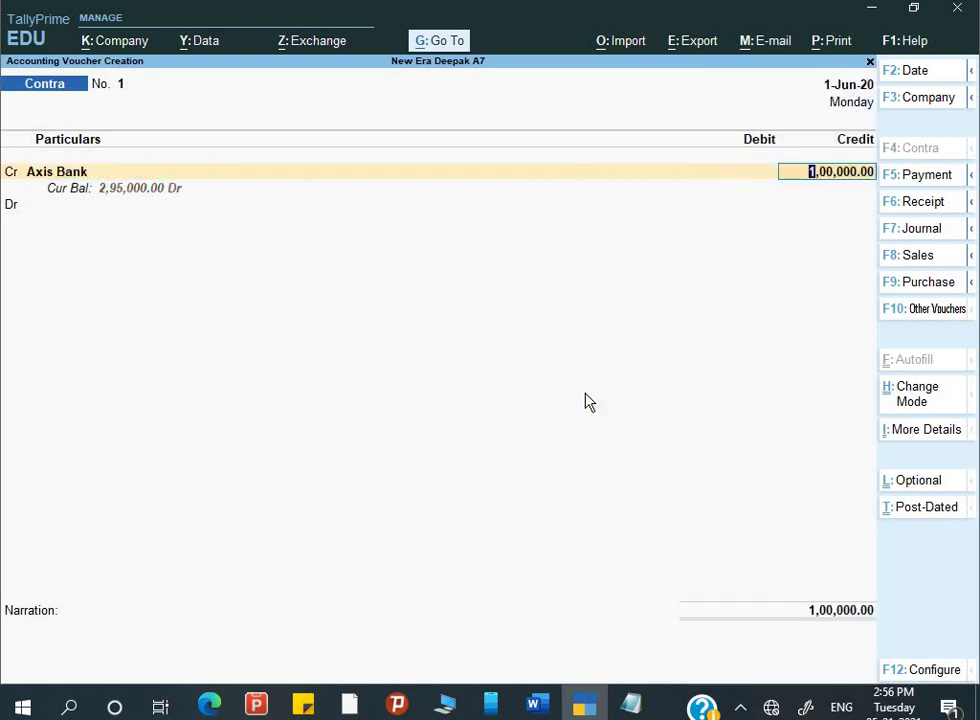
{"action": "key", "text": "alt+Tab"}
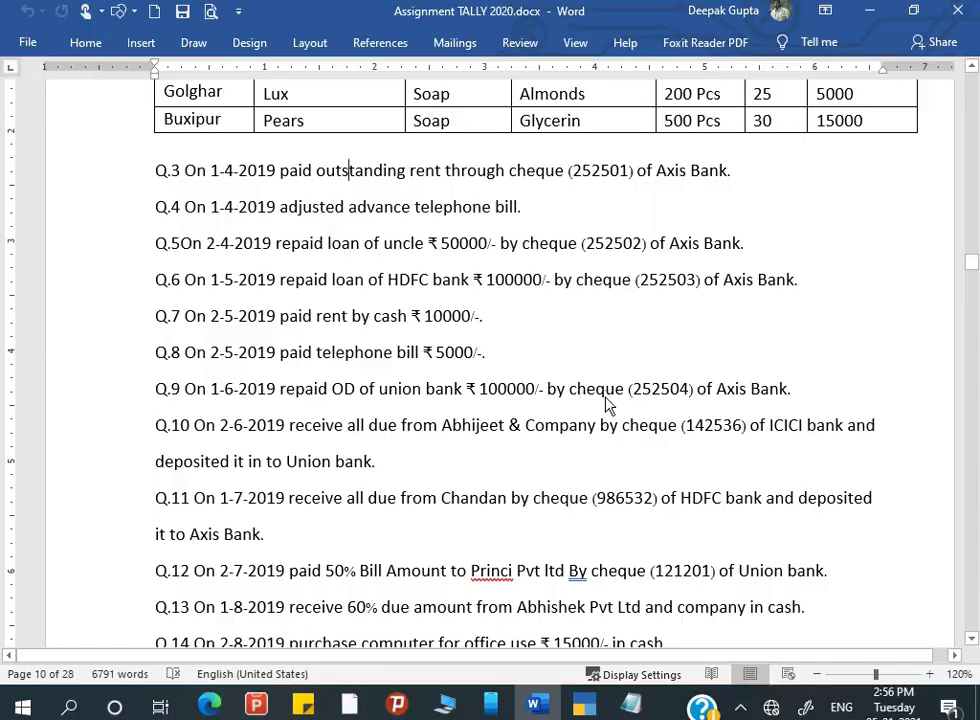
{"action": "key", "text": "alt+Tab"}
{"action": "key", "text": "Return"}
{"action": "key", "text": "Return"}
{"action": "key", "text": "Return"}
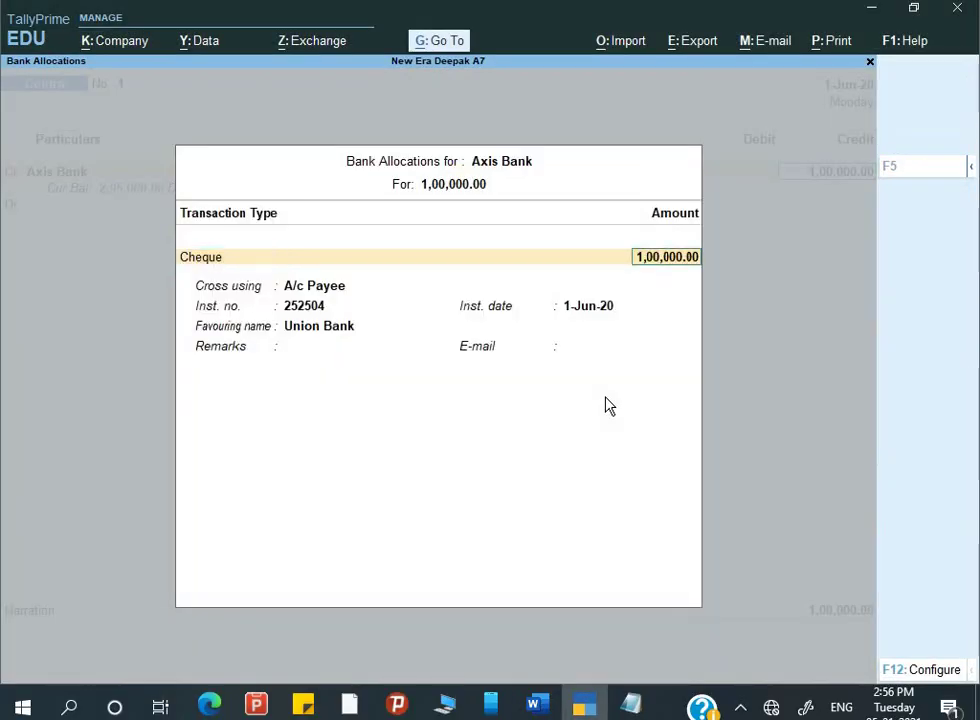
{"action": "key", "text": "Return"}
{"action": "key", "text": "Return"}
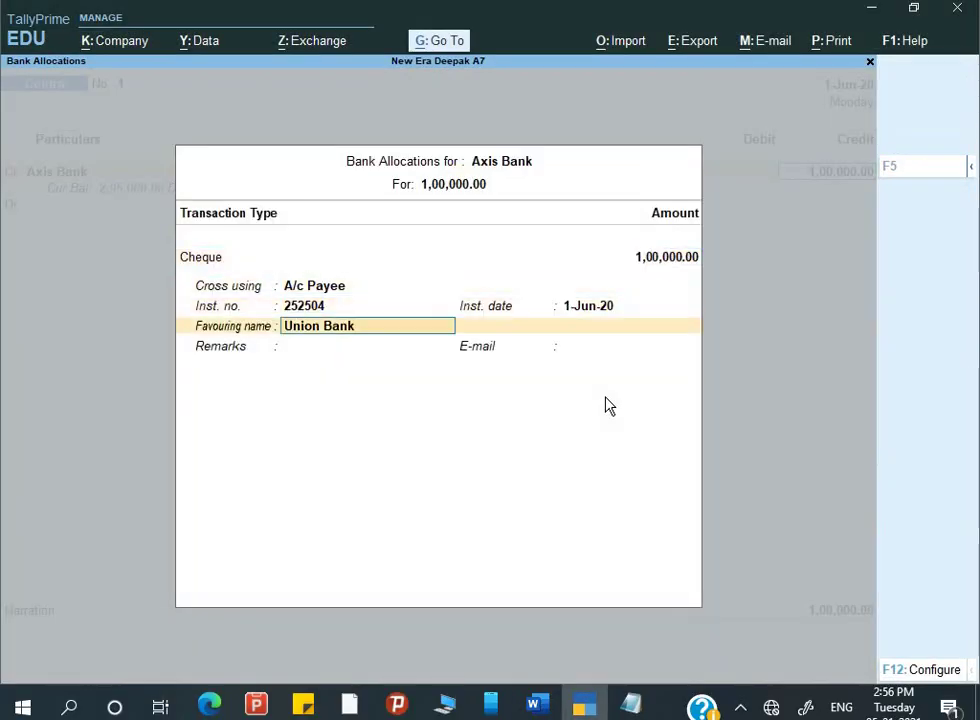
{"action": "key", "text": "Return"}
{"action": "key", "text": "Return"}
{"action": "key", "text": "Return"}
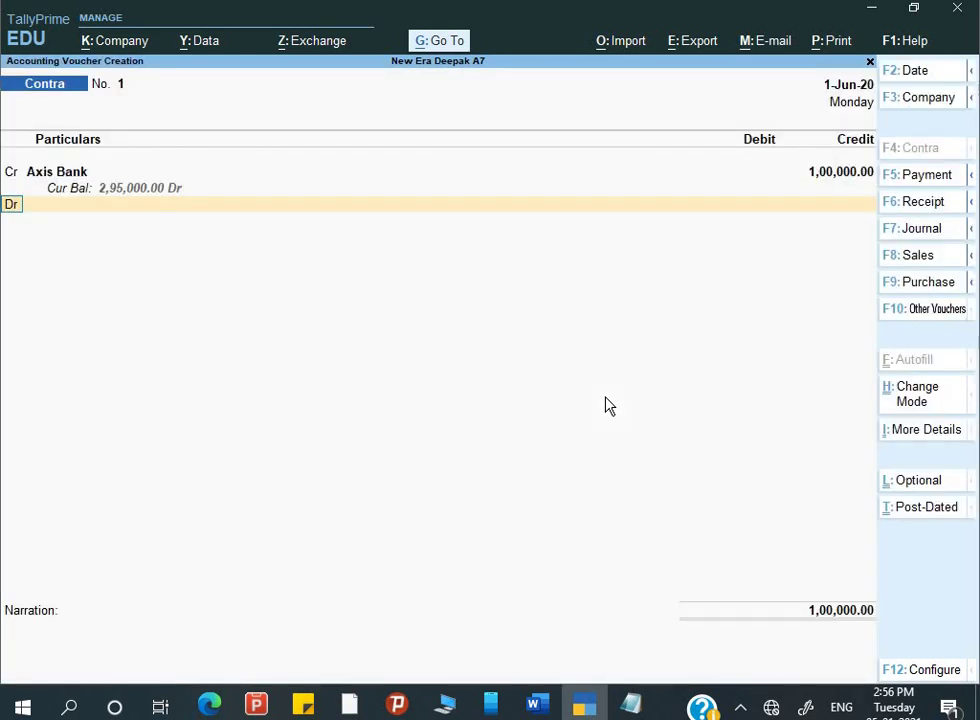
- Debit O/D from Union Bank, narrate 'Being o/d repaid' and save Contra No. 1
{"action": "type", "text": "O"}
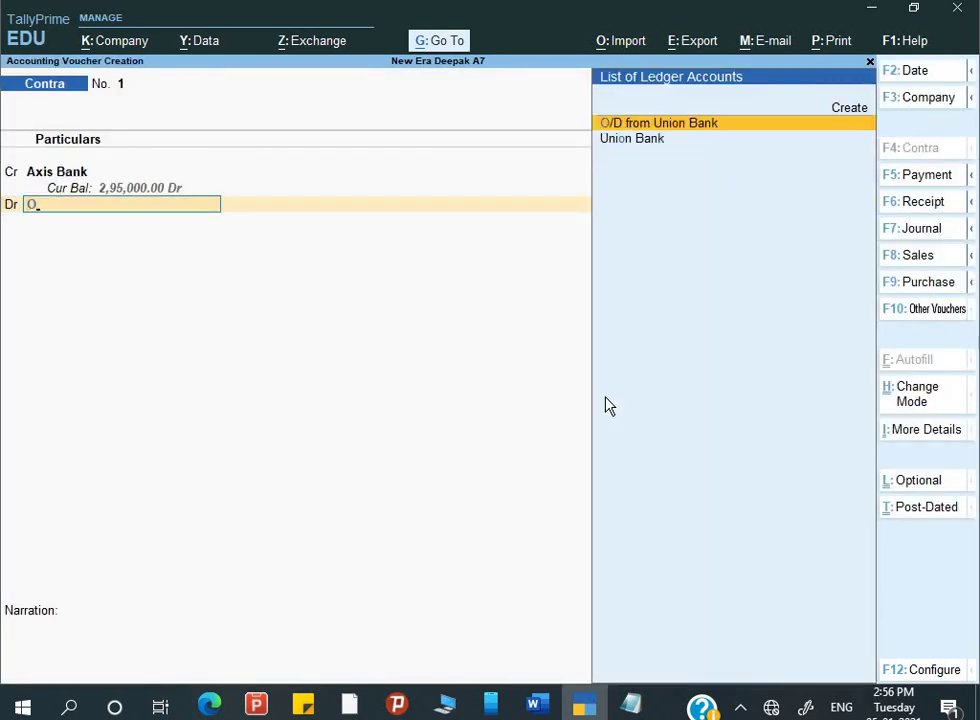
{"action": "key", "text": "Return"}
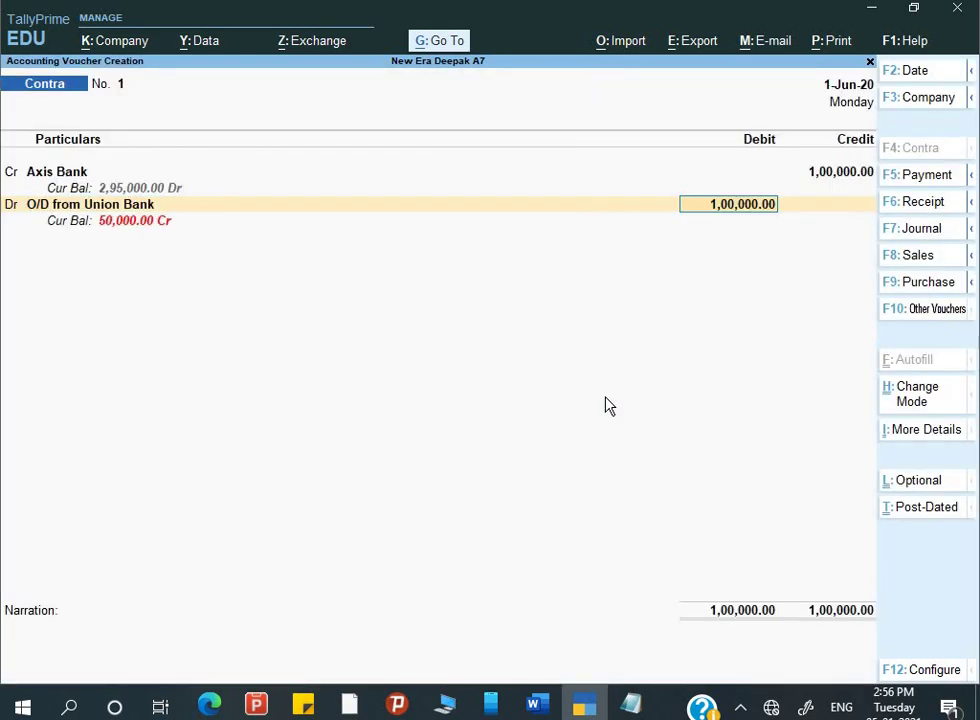
{"action": "key", "text": "Return"}
{"action": "key", "text": "Return"}
{"action": "key", "text": "Return"}
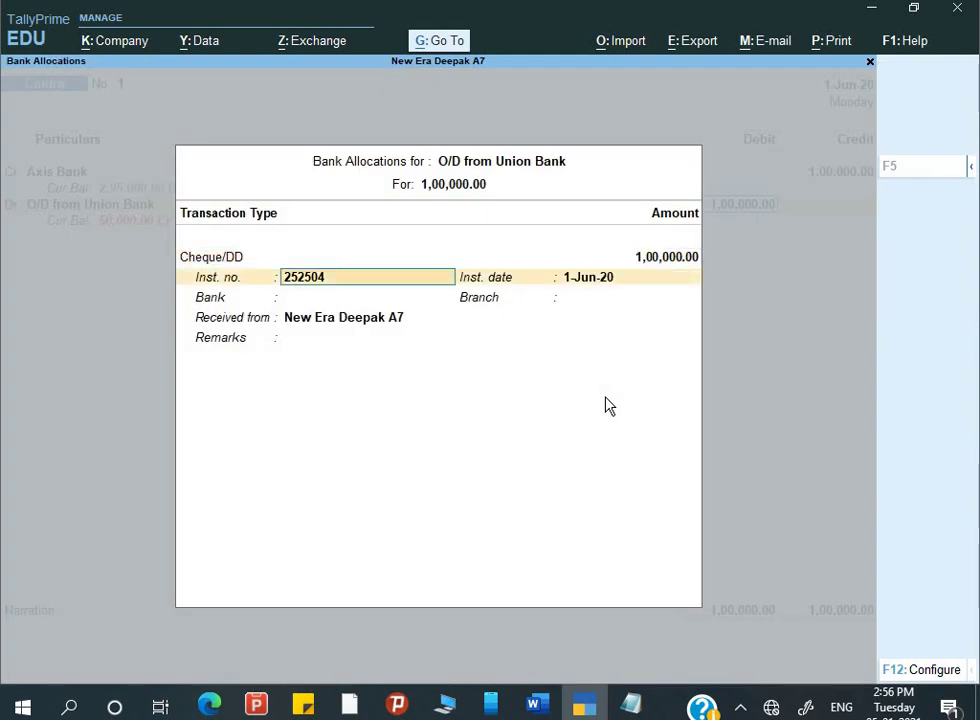
{"action": "key", "text": "Return"}
{"action": "key", "text": "Return"}
{"action": "key", "text": "Return"}
{"action": "key", "text": "Return"}
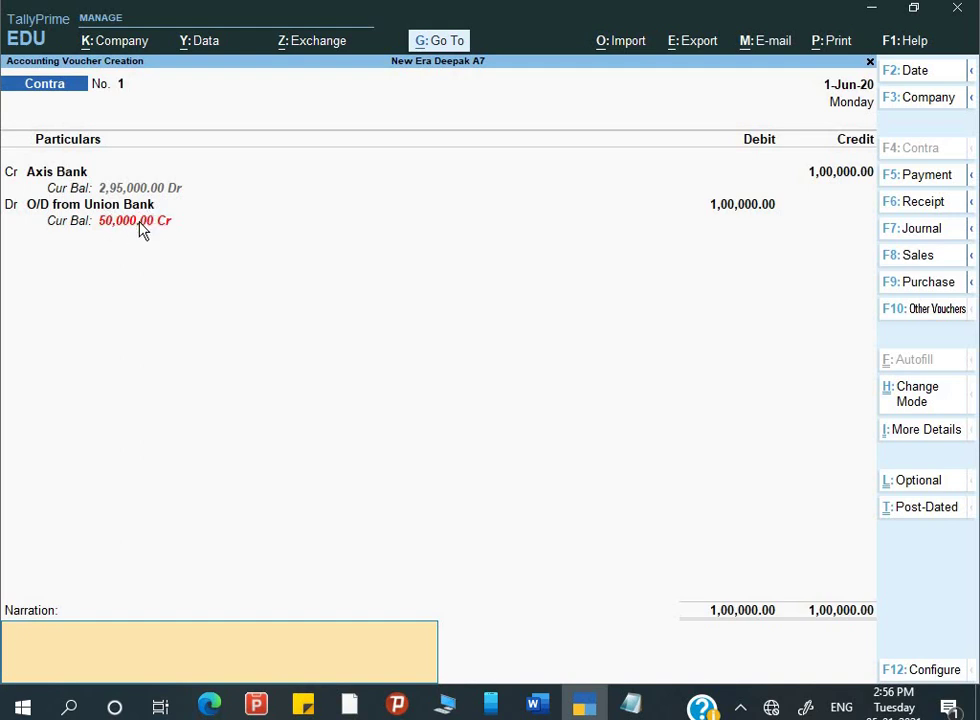
{"action": "type", "text": "Being o/d repa"}
{"action": "type", "text": "id"}
{"action": "key", "text": "Return"}
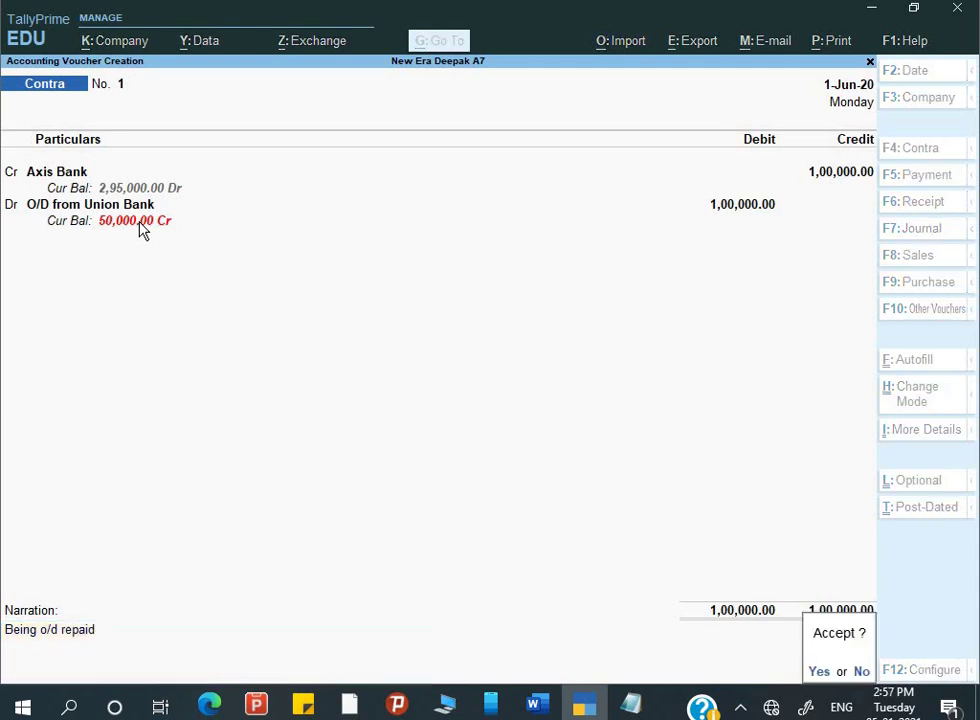
{"action": "left_click", "coordinate": [140, 229]}
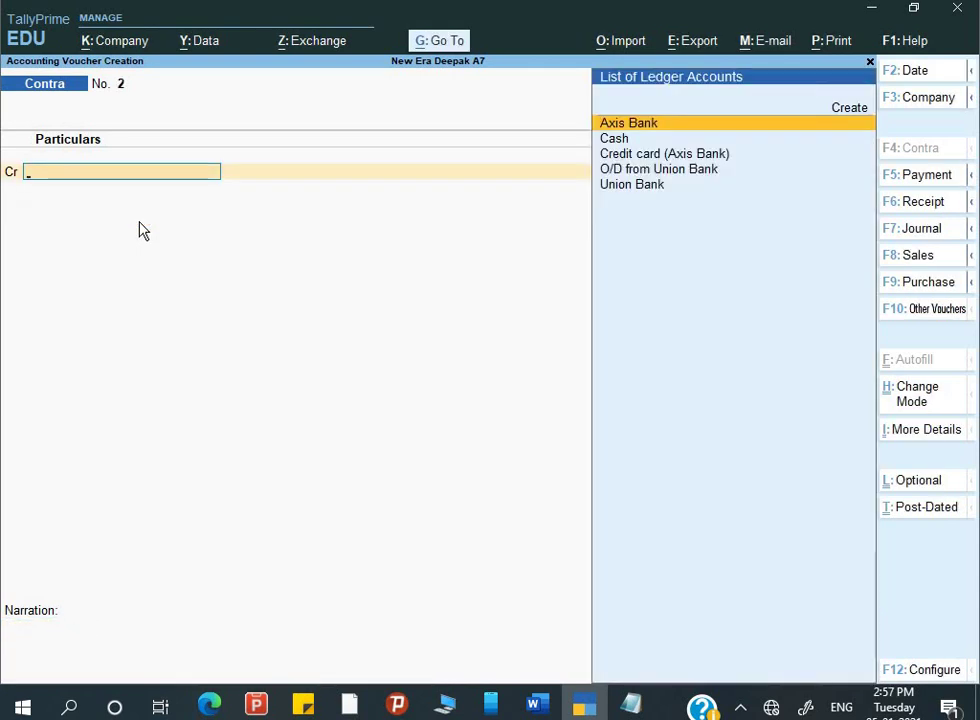
- Switch the voucher to a Receipt and date it 2-6-2020, as given in the assignment
{"action": "key", "text": "alt+Tab"}
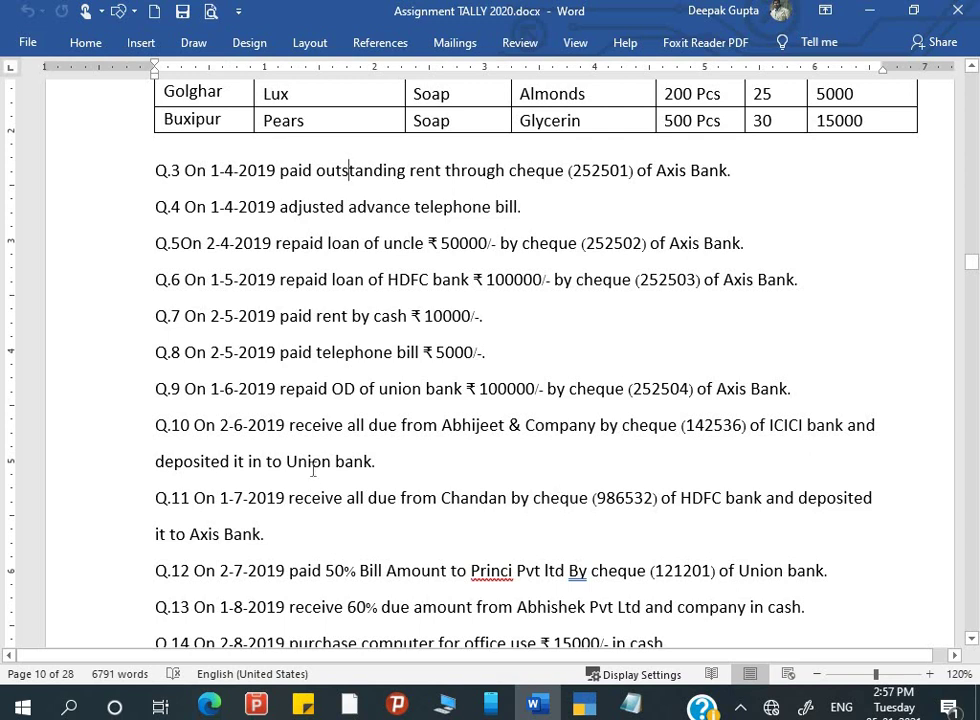
{"action": "key", "text": "alt+Tab"}
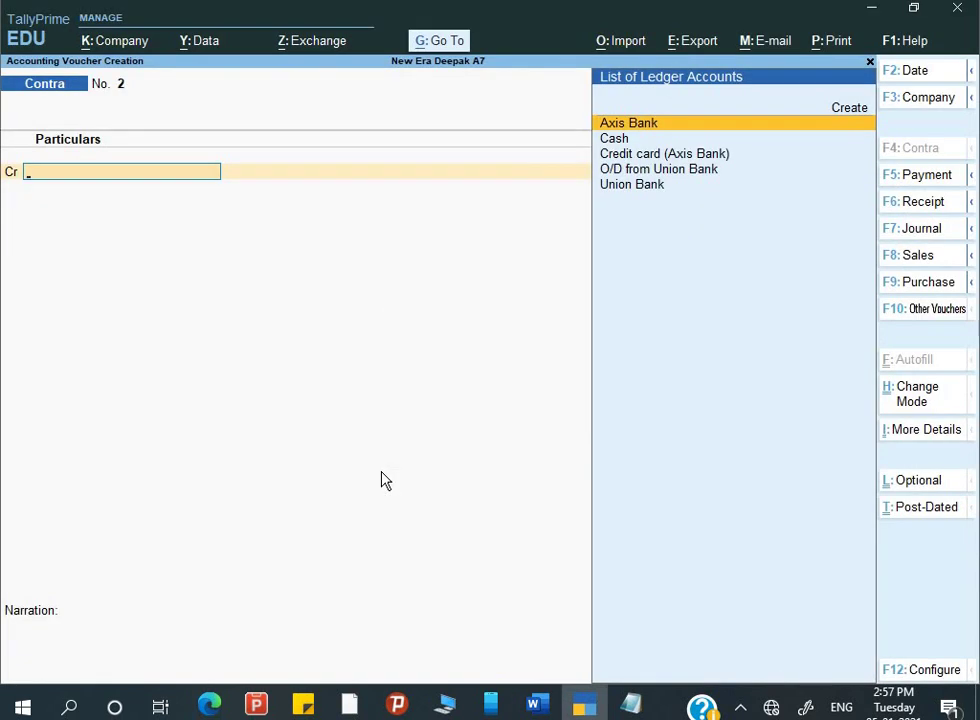
{"action": "key", "text": "F6"}
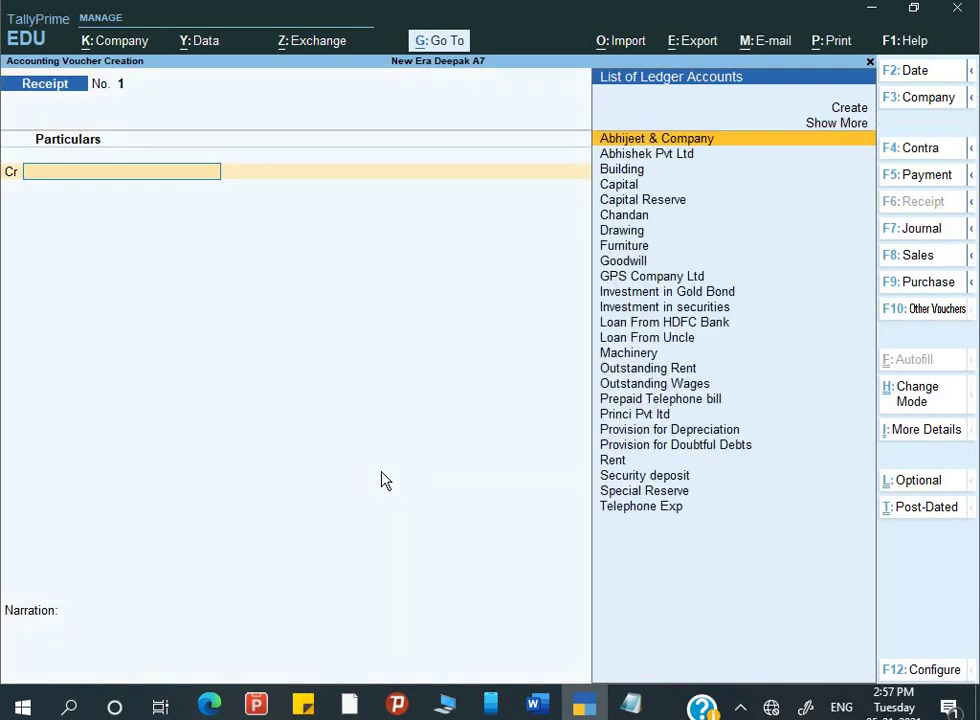
{"action": "type", "text": "A"}
{"action": "key", "text": "F2"}
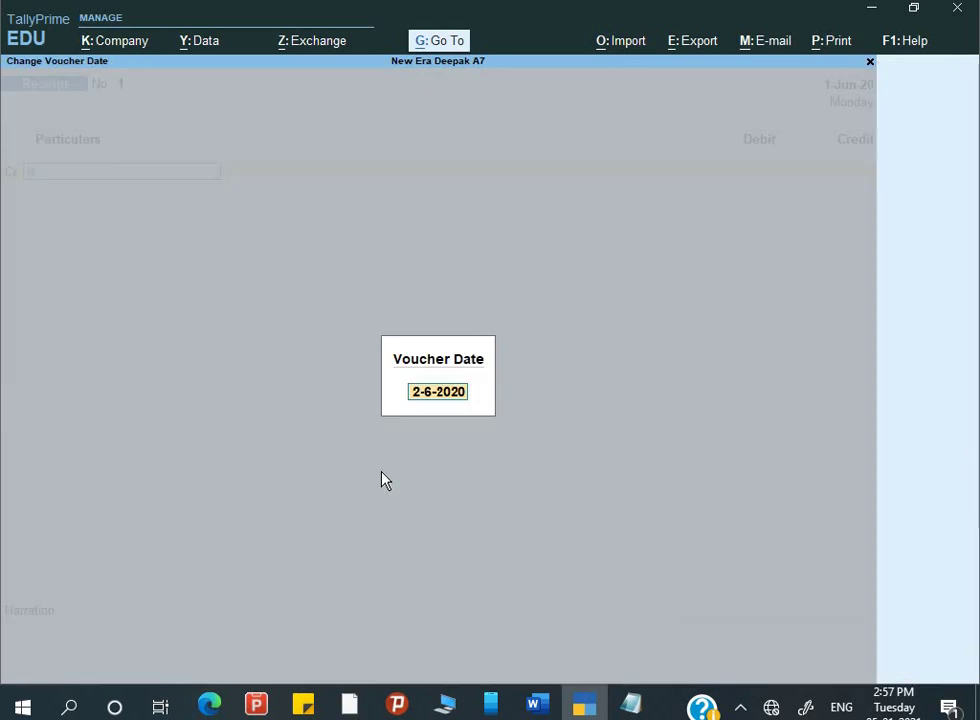
{"action": "key", "text": "alt+Tab"}
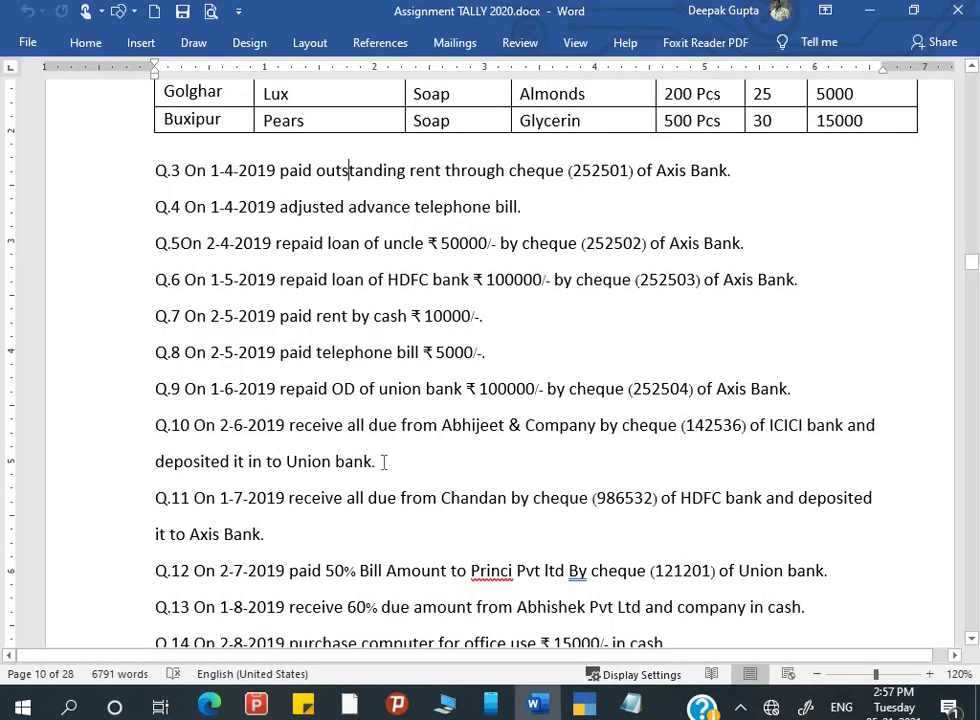
{"action": "key", "text": "alt+Tab"}
{"action": "key", "text": "Return"}
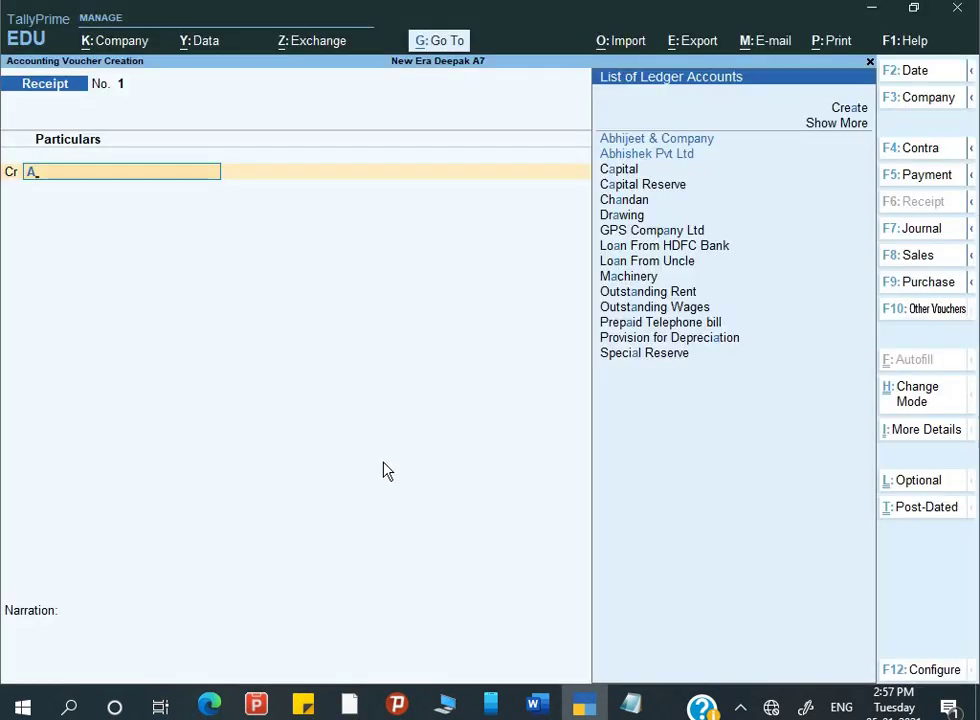
- Credit Abhijeet & Company 55,000 against existing bills Sale/0144 and Sale/0235
{"action": "type", "text": "b"}
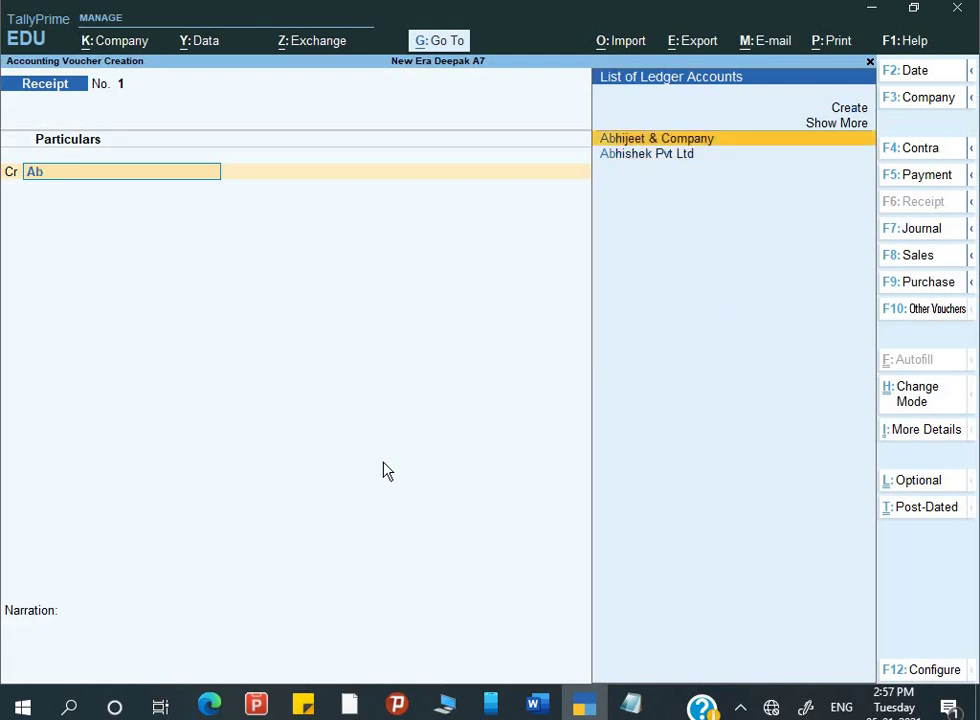
{"action": "key", "text": "Return"}
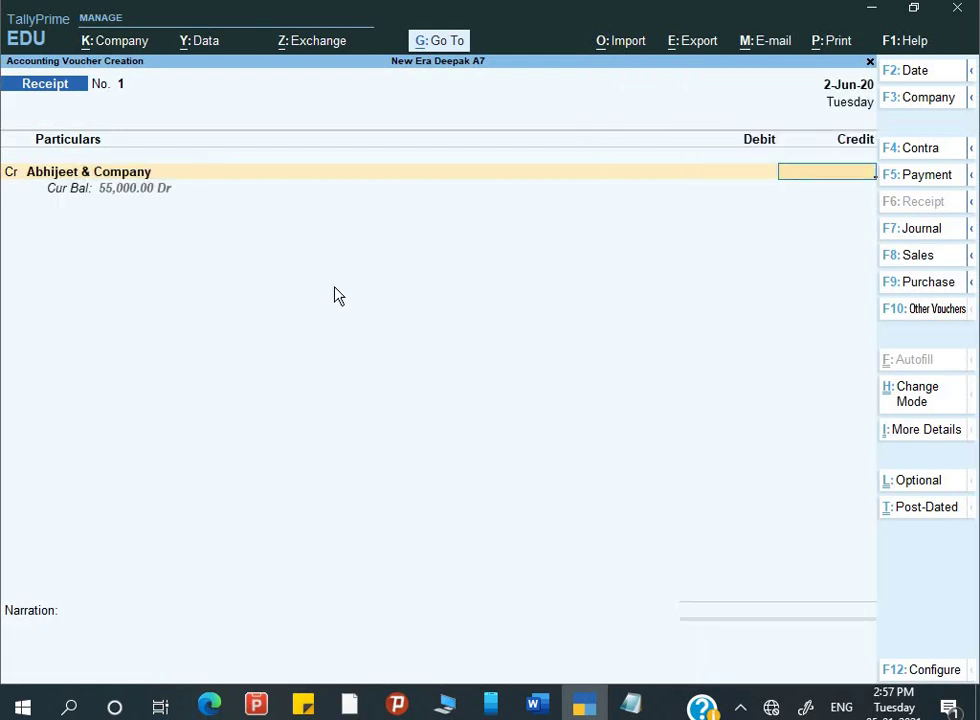
{"action": "key", "text": "alt+Tab"}
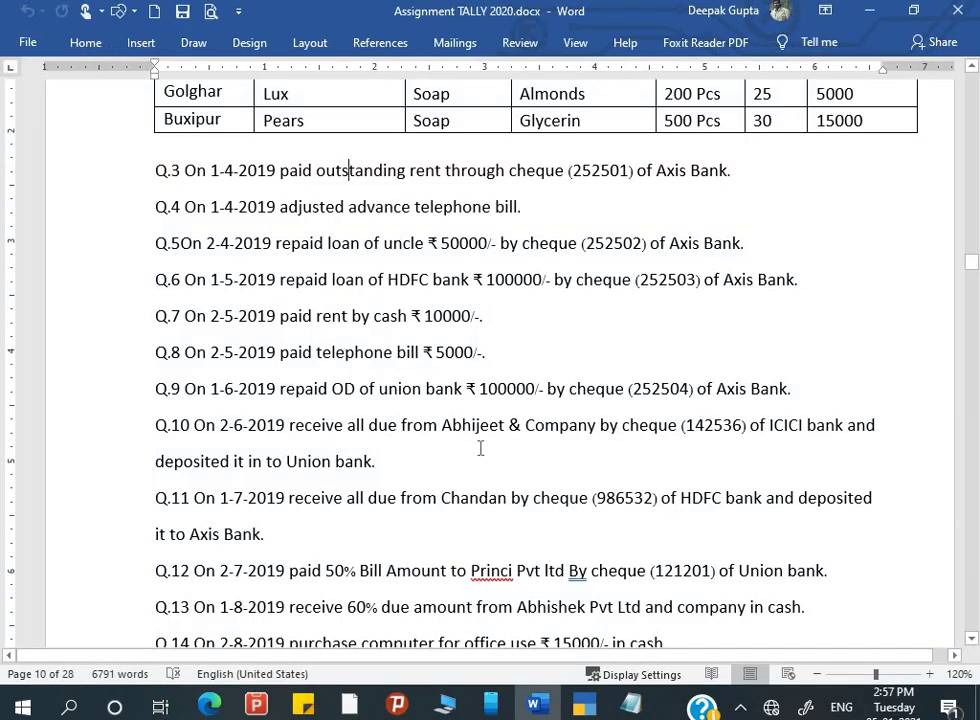
{"action": "key", "text": "alt+Tab"}
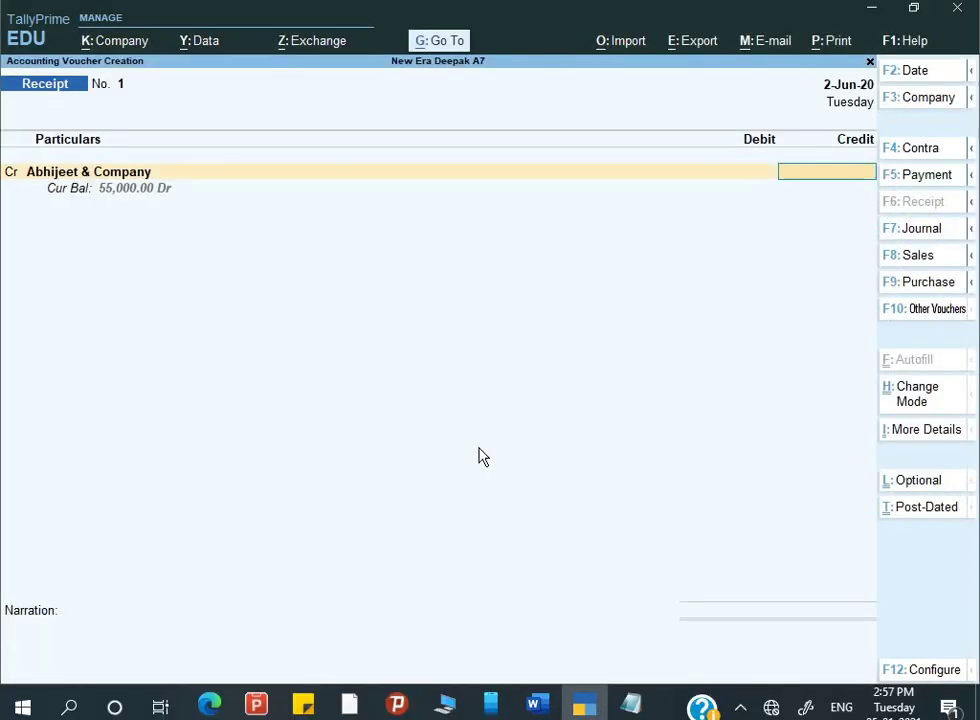
{"action": "type", "text": "5000"}
{"action": "key", "text": "Return"}
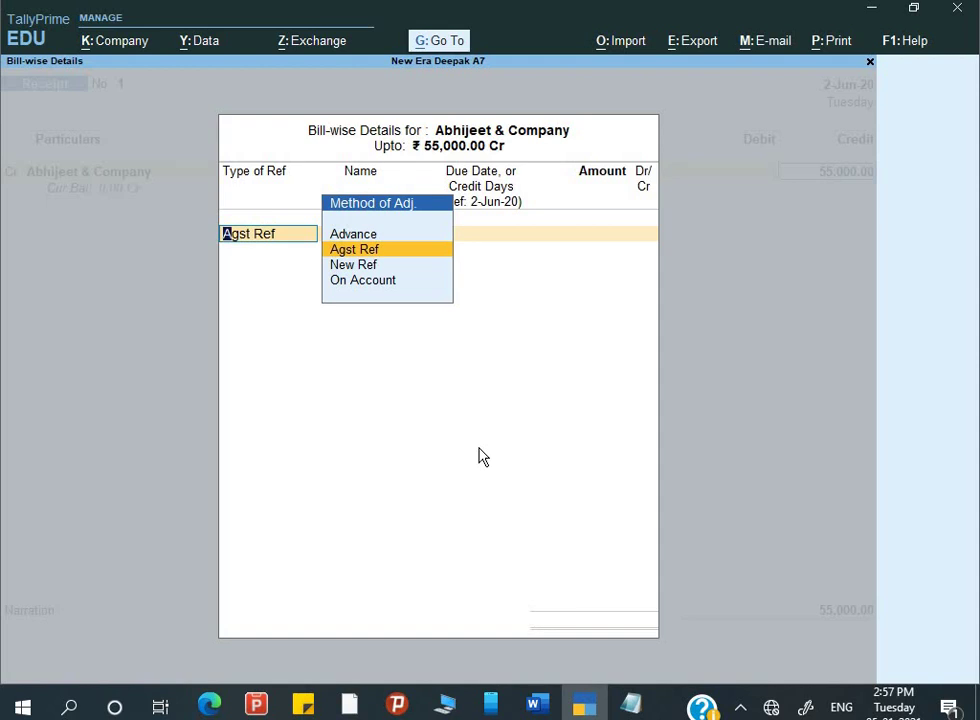
{"action": "key", "text": "Return"}
{"action": "key", "text": "Return"}
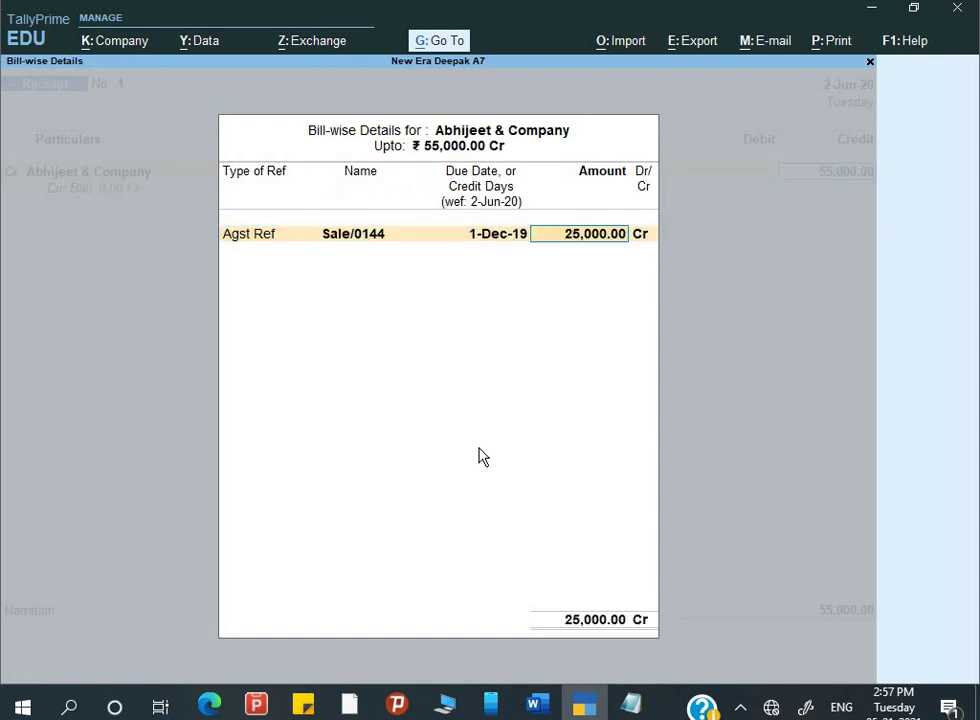
{"action": "key", "text": "Return"}
{"action": "key", "text": "Return"}
{"action": "key", "text": "Return"}
{"action": "key", "text": "Return"}
{"action": "key", "text": "Return"}
{"action": "key", "text": "Return"}
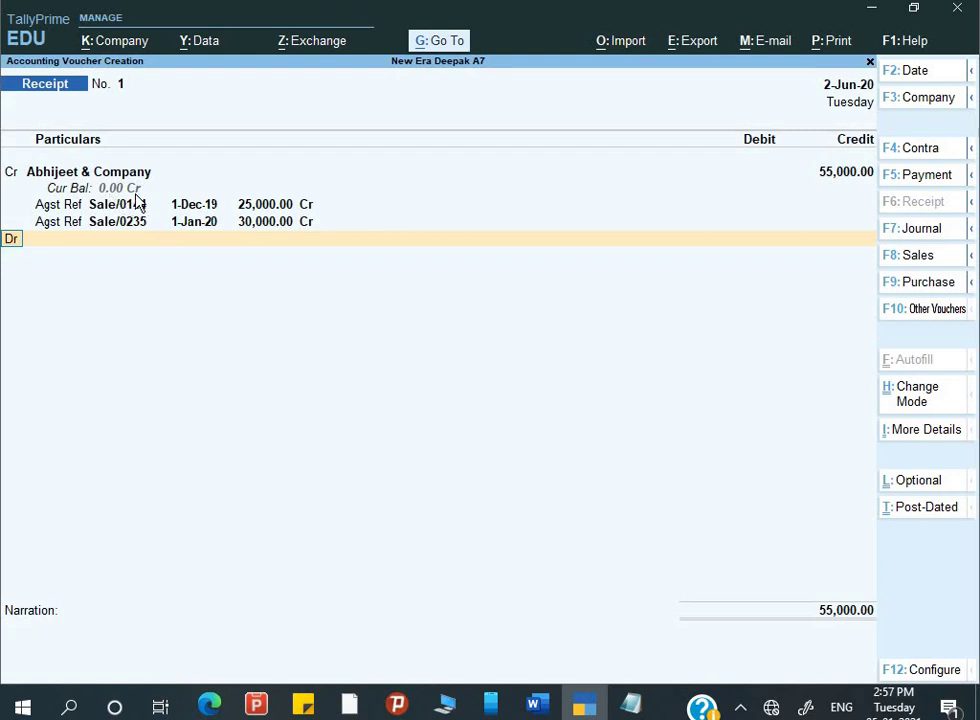
{"action": "key", "text": "Return"}
- Debit Union Bank 55,000 and enter cheque number 142536, copied from Q.10
{"action": "type", "text": "Un"}
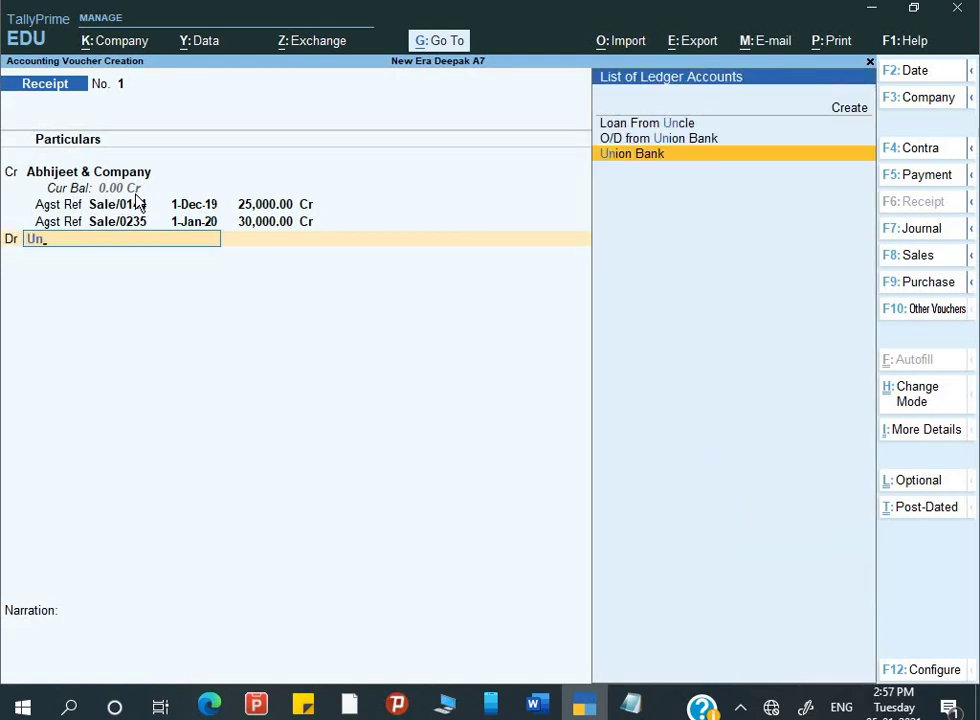
{"action": "key", "text": "Return"}
{"action": "key", "text": "Return"}
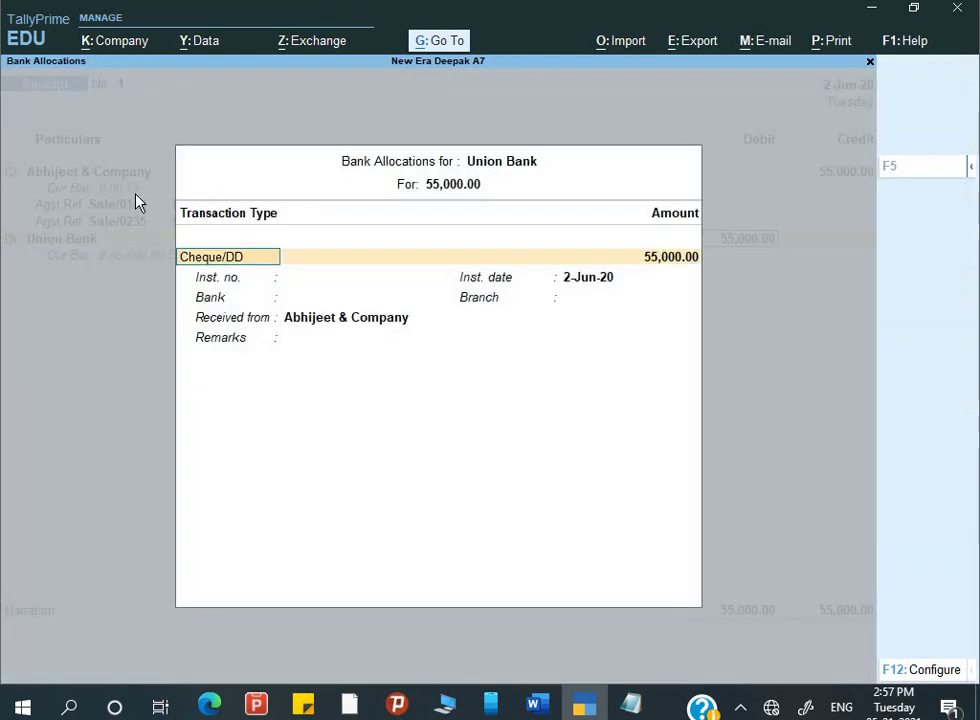
{"action": "key", "text": "Return"}
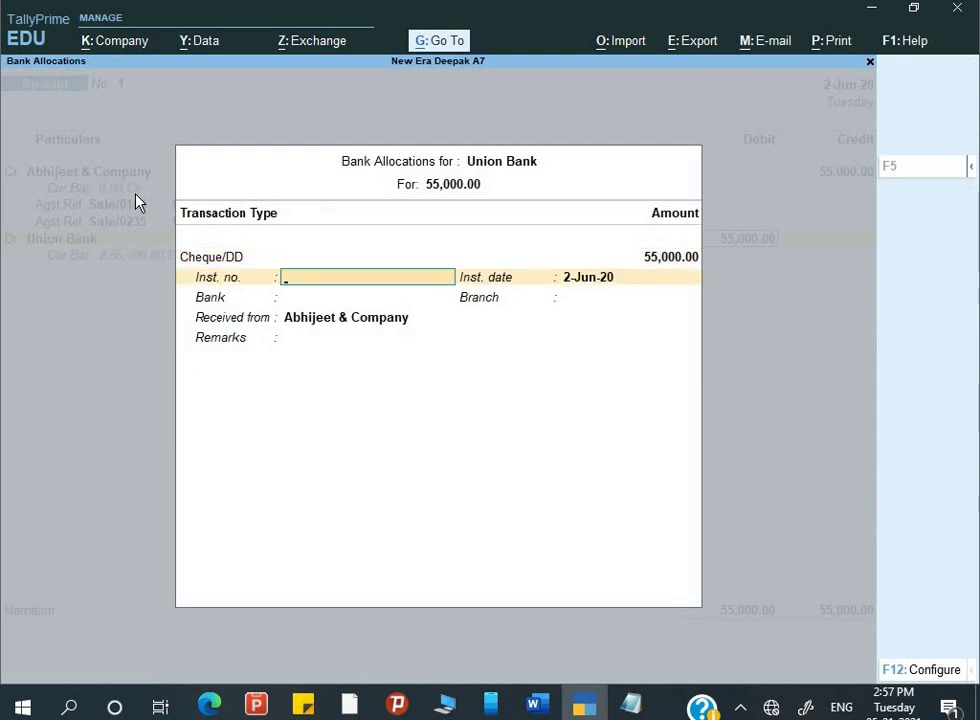
{"action": "key", "text": "alt+Tab"}
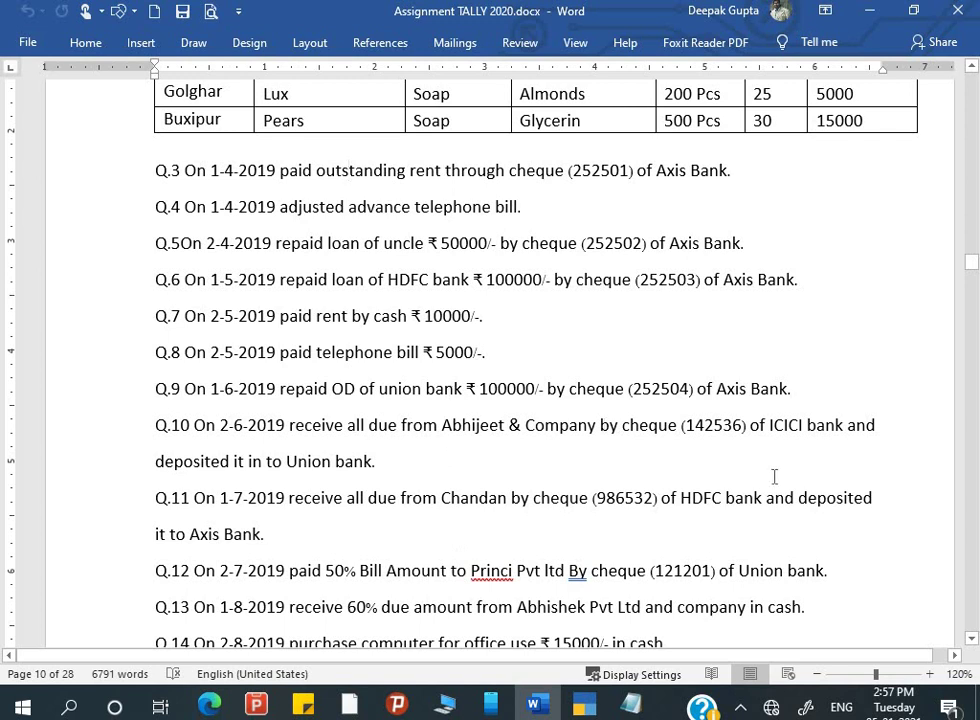
{"action": "left_click_drag", "start_coordinate": [687, 425], "coordinate": [741, 425]}
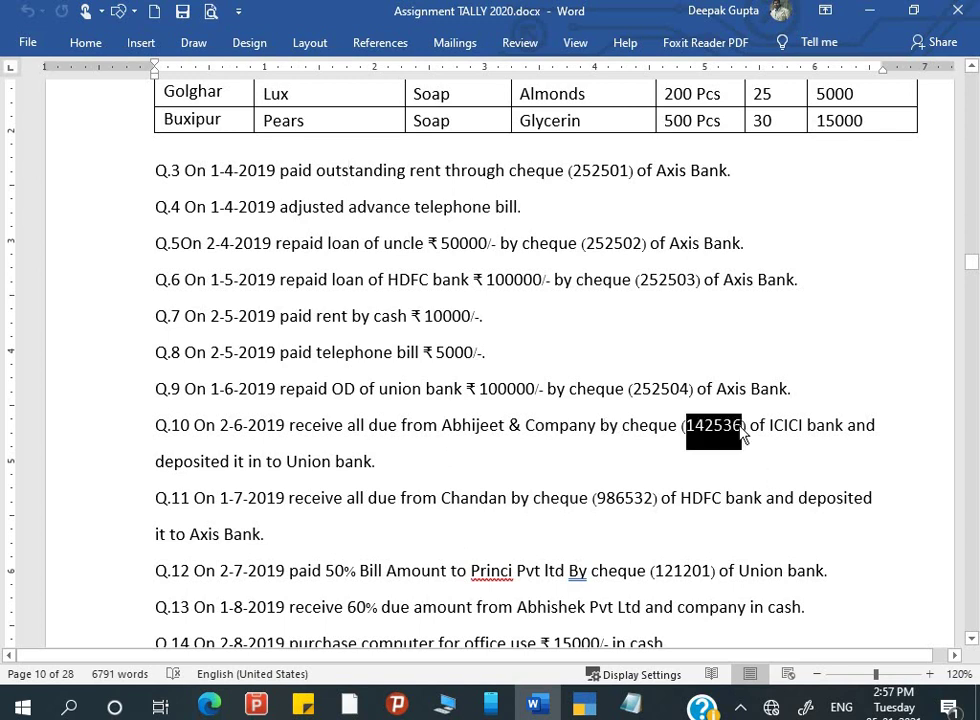
{"action": "key", "text": "alt+Tab"}
{"action": "key", "text": "ctrl+alt+v"}
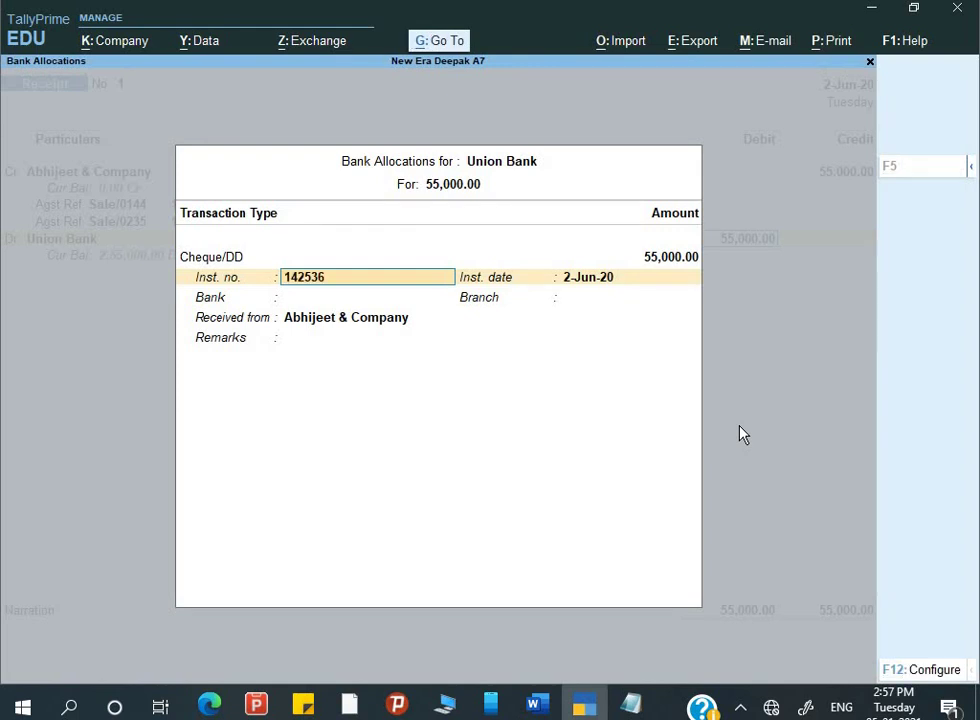
{"action": "key", "text": "Return"}
{"action": "key", "text": "Return"}
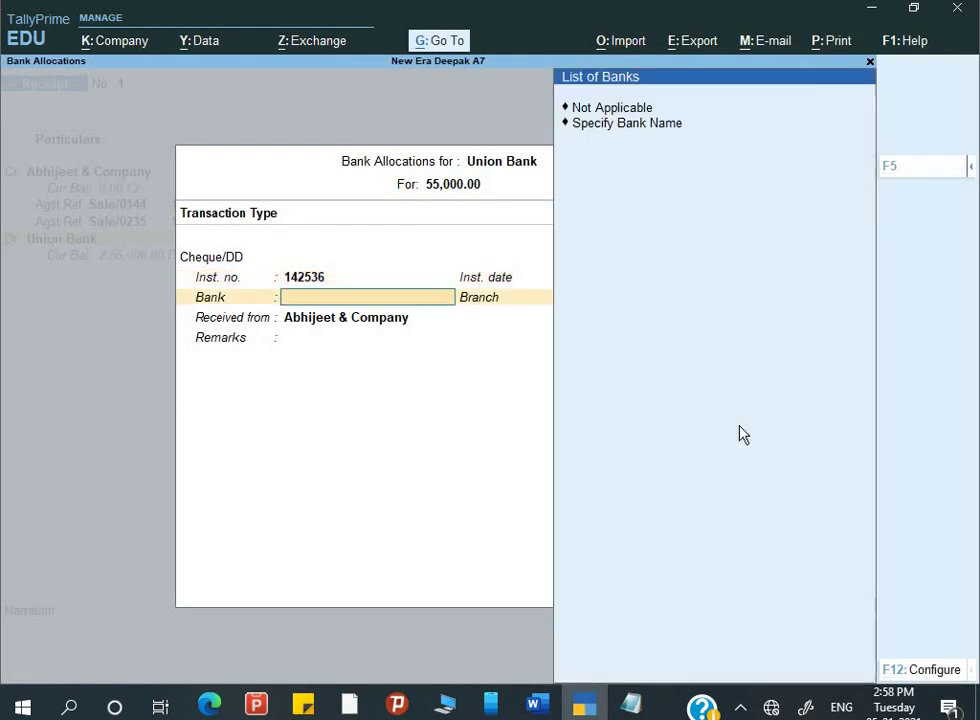
- Specify ICICI Bank as the cheque's bank name in the bank allocation
{"action": "key", "text": "Down"}
{"action": "key", "text": "Return"}
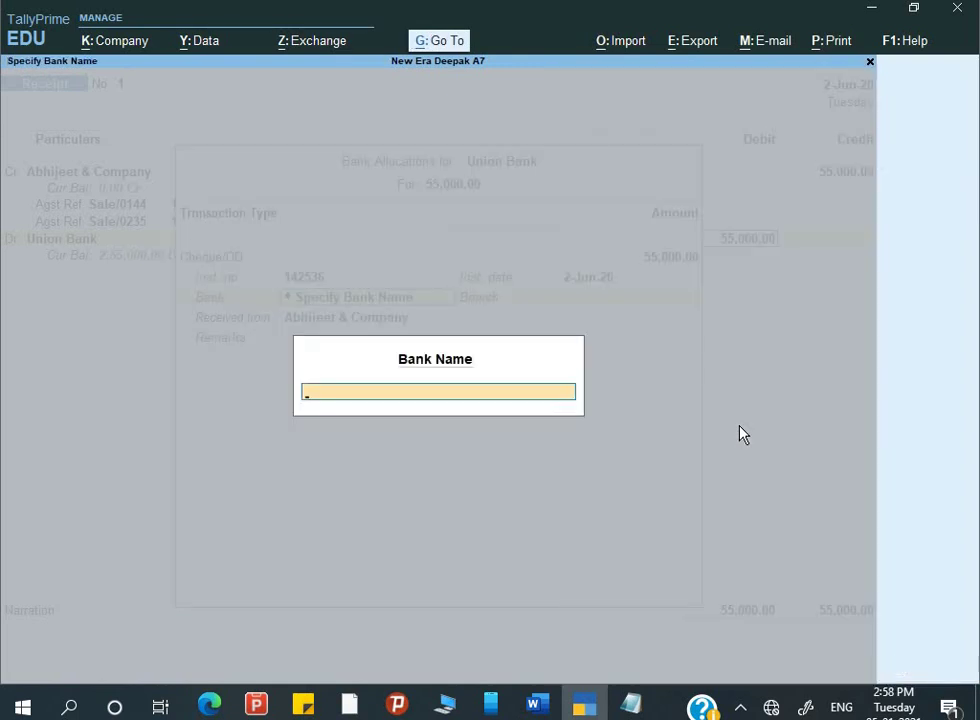
{"action": "key", "text": "alt+Tab"}
{"action": "key", "text": "alt+Tab"}
{"action": "type", "text": "ICICI"}
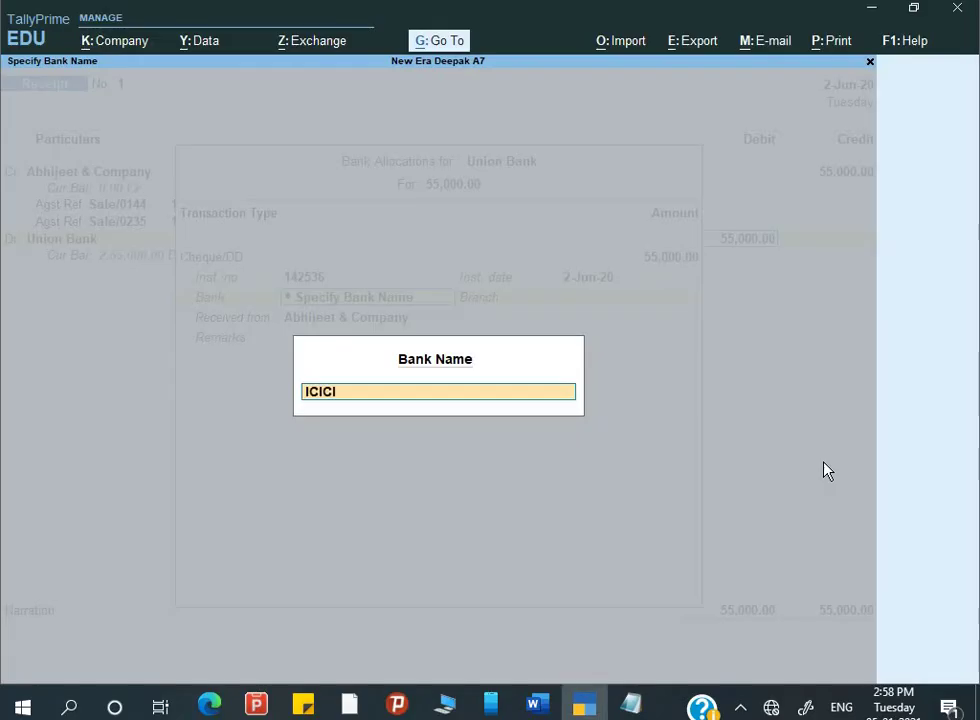
{"action": "type", "text": " Bank"}
{"action": "key", "text": "Return"}
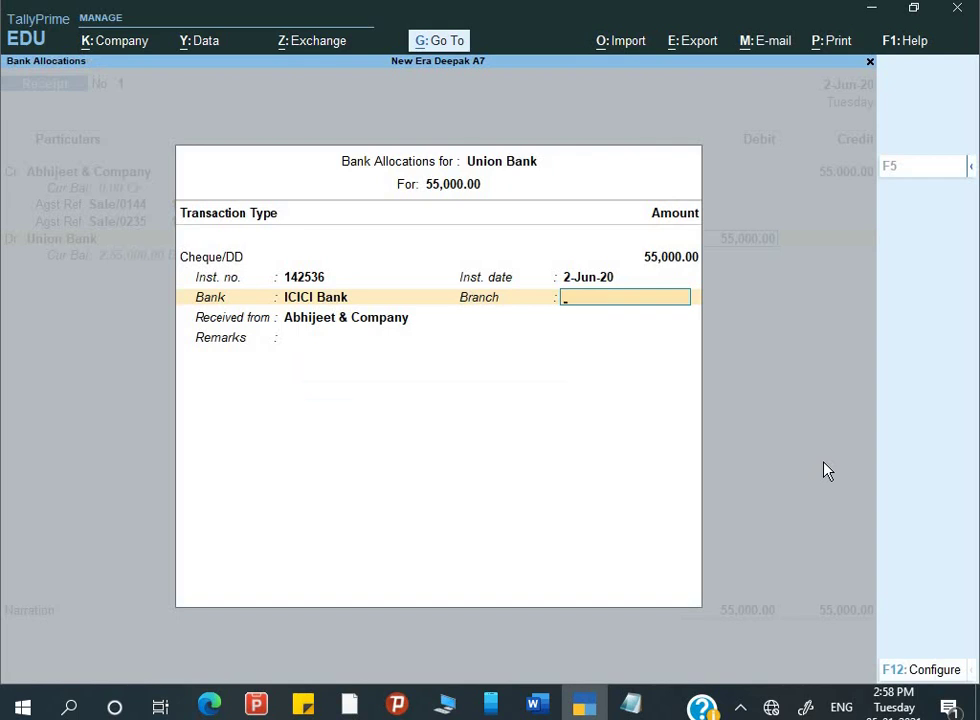
{"action": "key", "text": "Return"}
{"action": "key", "text": "Return"}
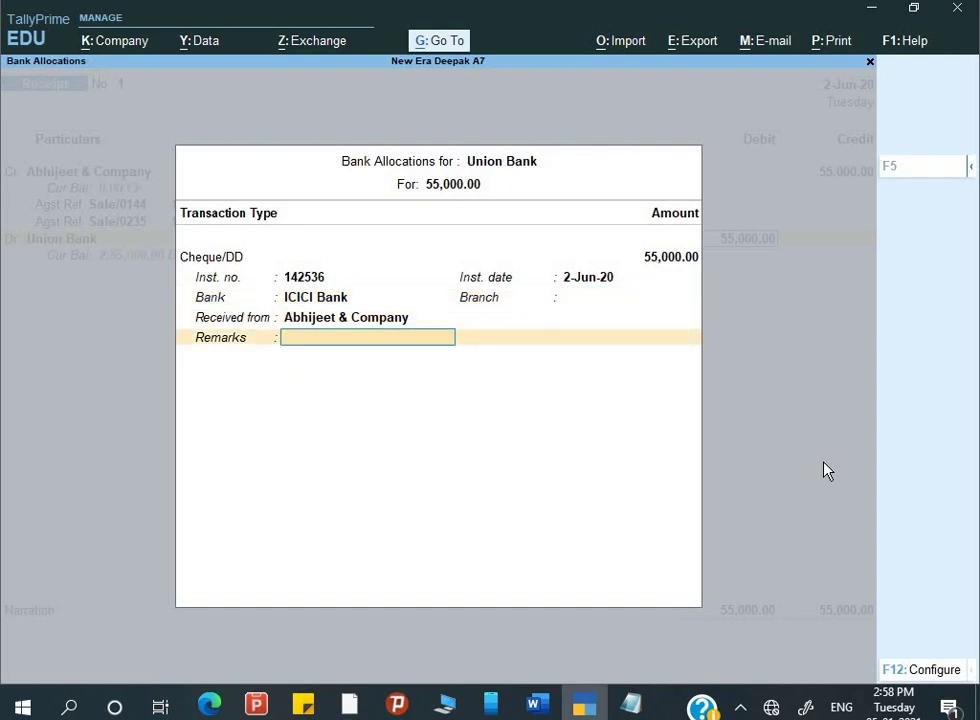
{"action": "key", "text": "Return"}
- Add the 'BEing amou…' narration, save Receipt voucher 1, and return to Word
{"action": "type", "text": "BE"}
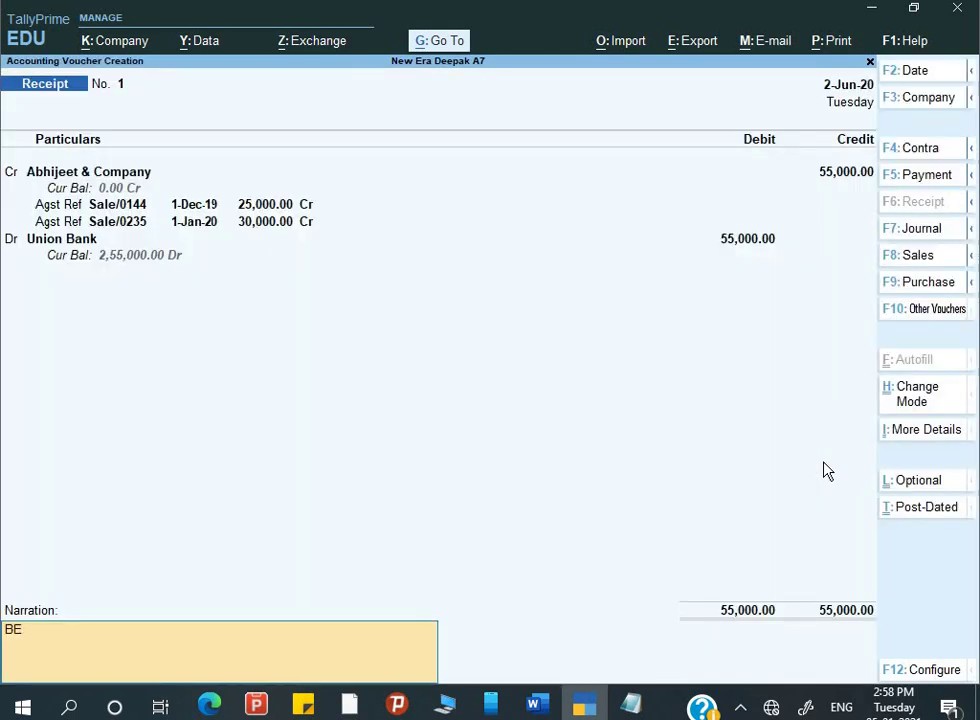
{"action": "type", "text": "ing amount rec."}
{"action": "key", "text": "Return"}
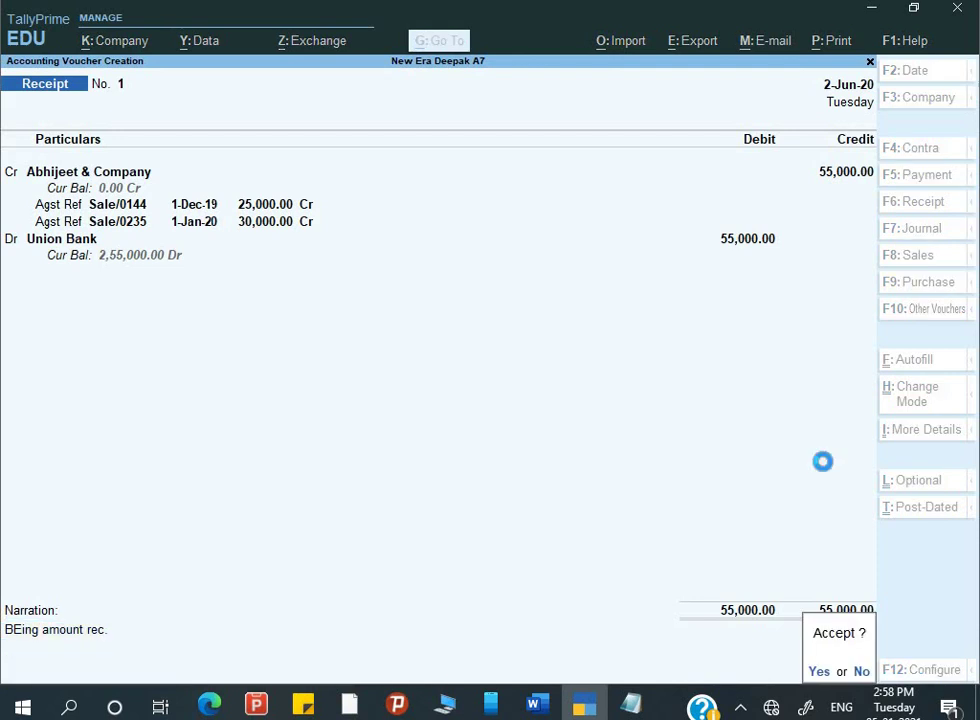
{"action": "key", "text": "Return"}
{"action": "key", "text": "alt+Tab"}
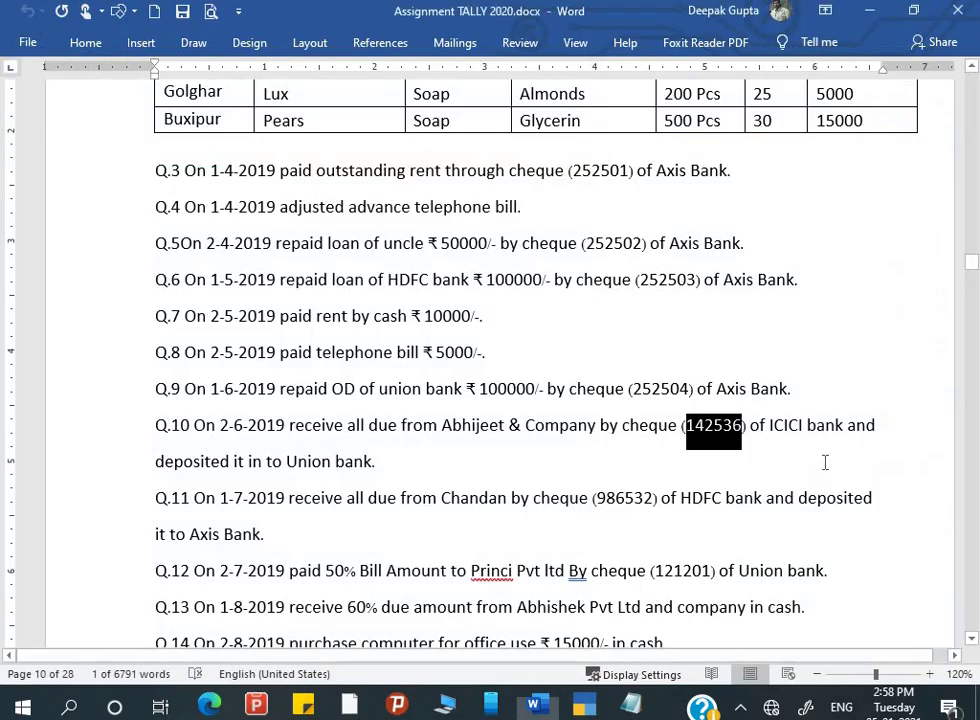
- Scroll the assignment to Q.11 on Chandan's cheque, then go back to the receipt voucher
{"action": "scroll", "coordinate": [363, 534], "scroll_direction": "down", "scroll_amount": 2}
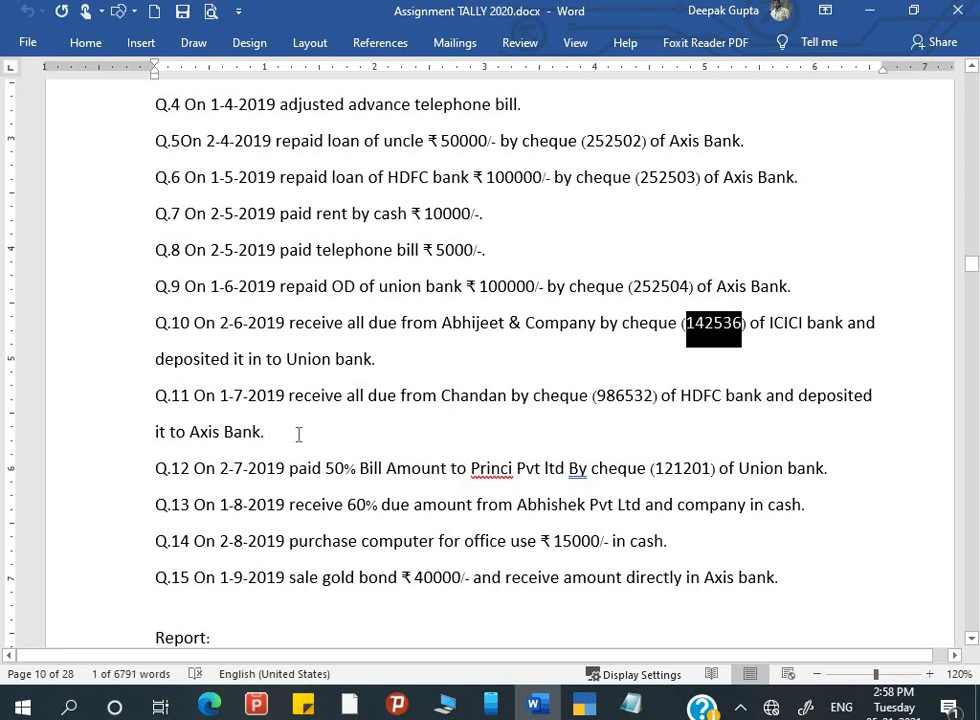
{"action": "key", "text": "alt+Tab"}
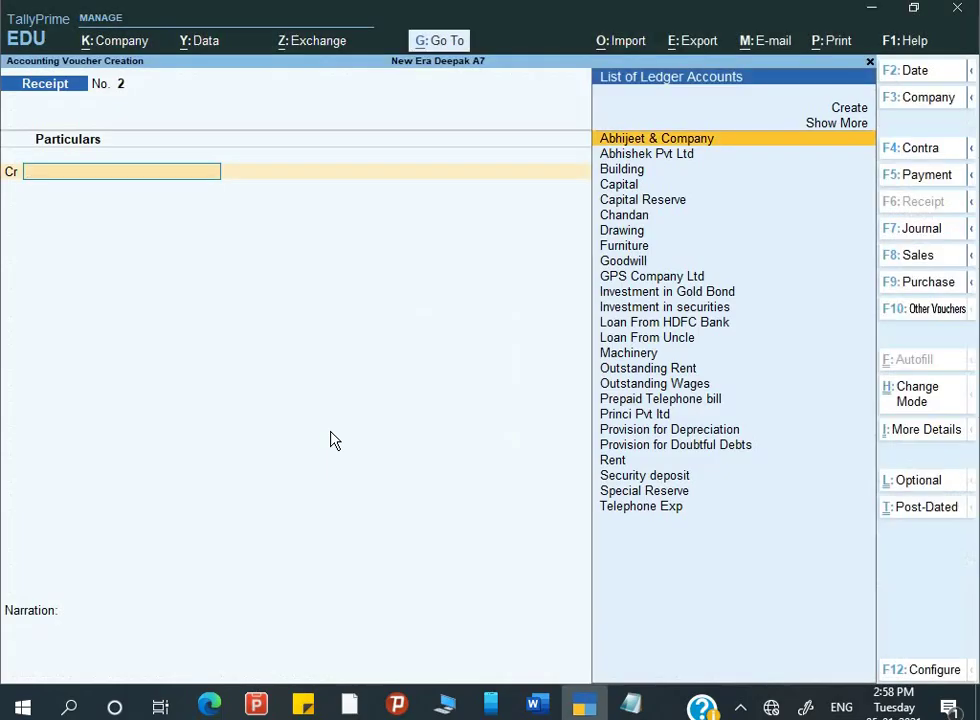
- Date Receipt No. 2 as 1-7 (1-Jul-20)
{"action": "key", "text": "F2"}
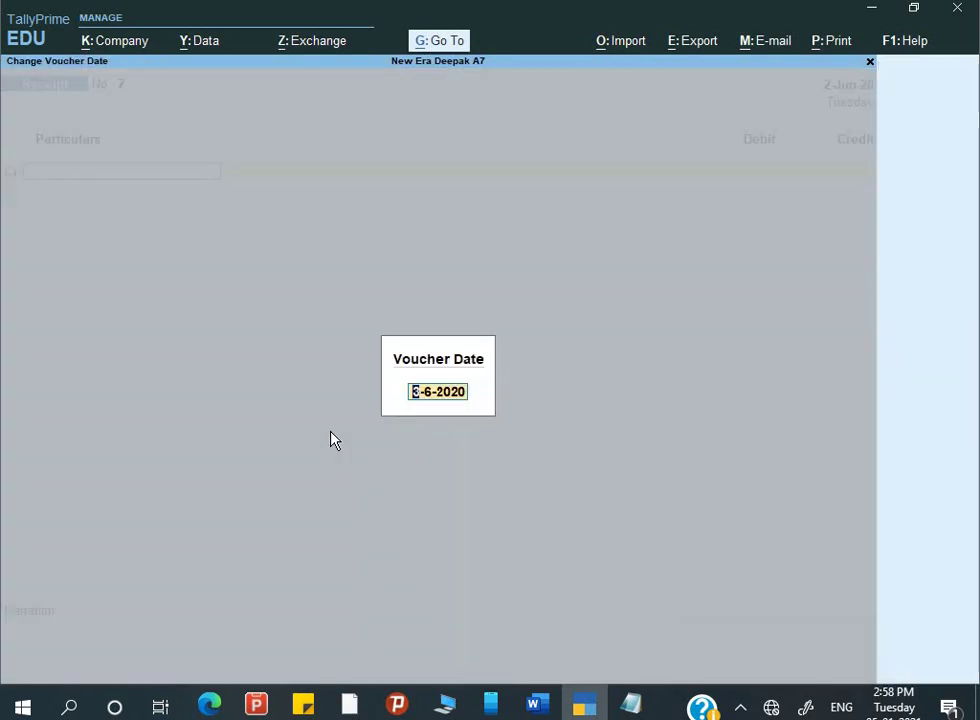
{"action": "type", "text": "1-7"}
{"action": "key", "text": "Return"}
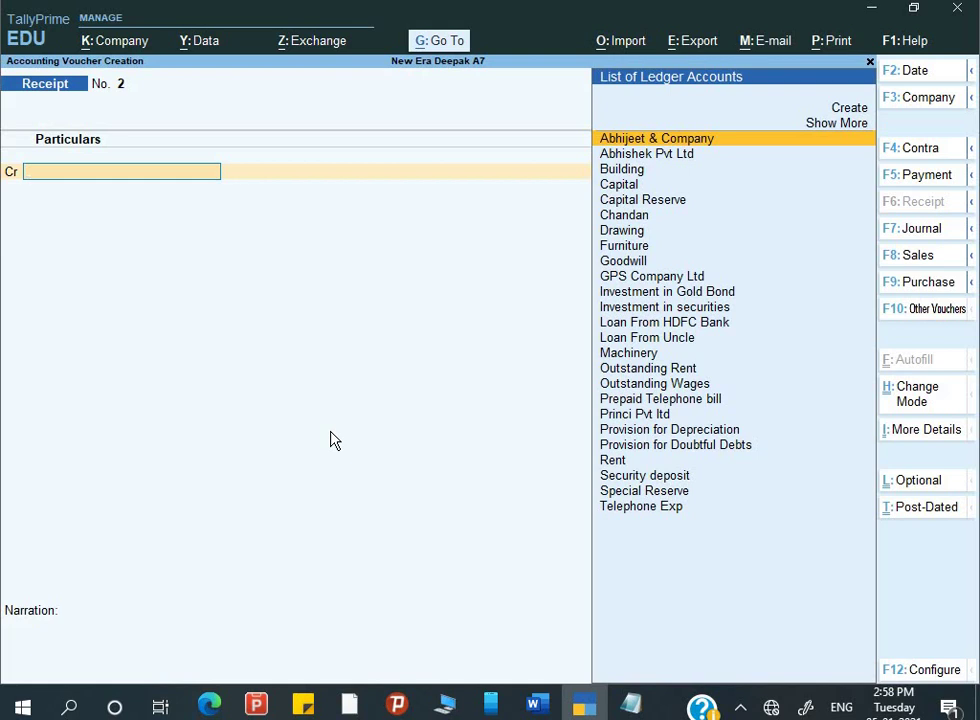
{"action": "key", "text": "alt+Tab"}
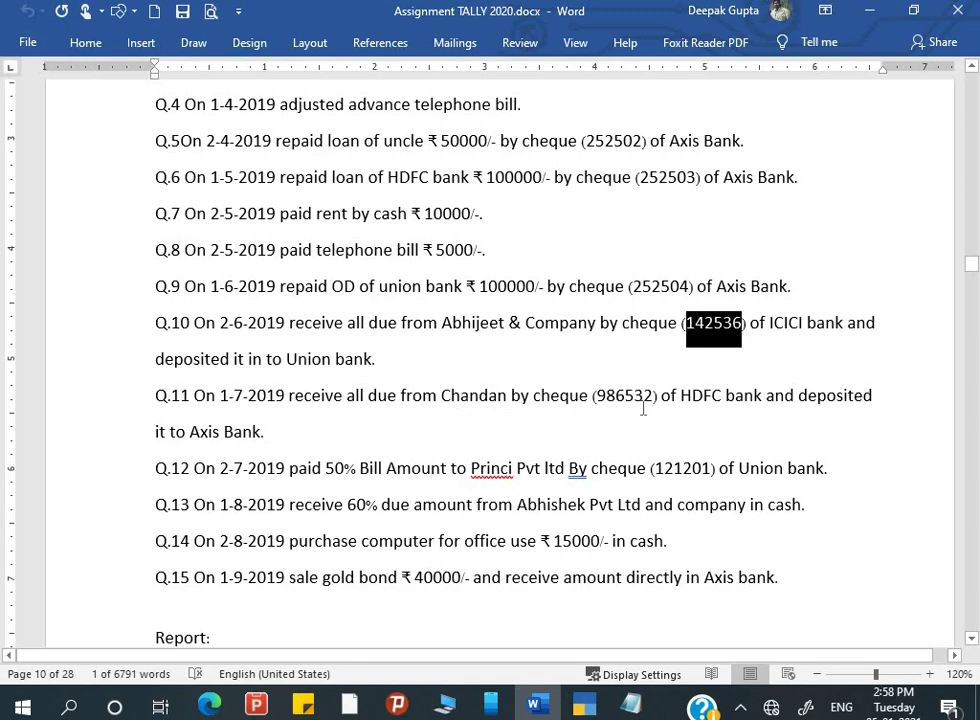
{"action": "key", "text": "alt+Tab"}
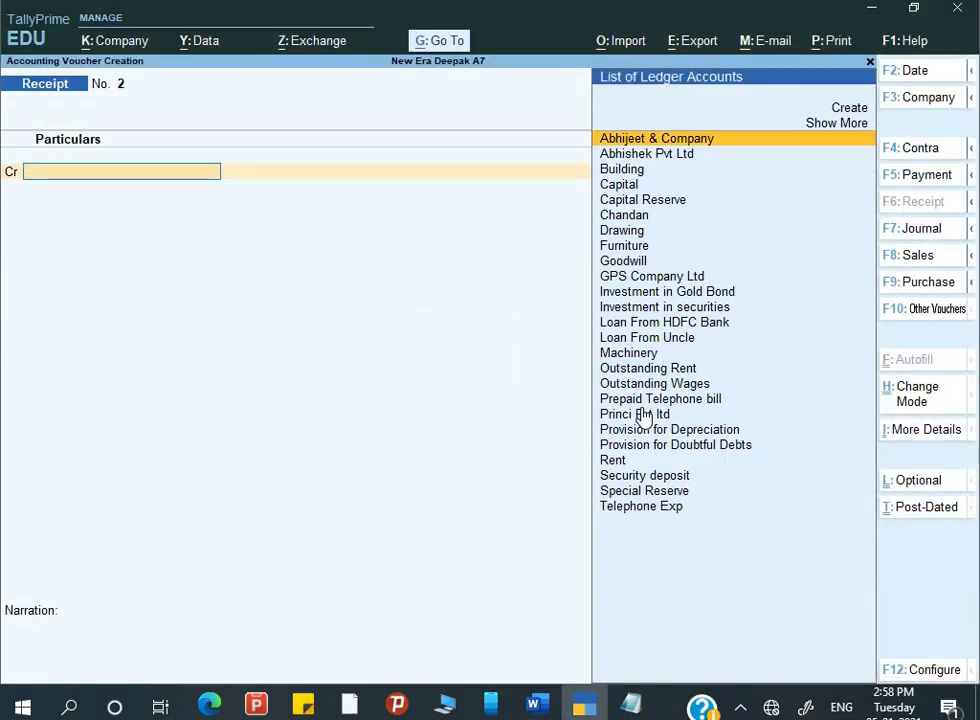
- Credit Chandan 35,000 against pending bills Sale/0125 and Sale/0220
{"action": "type", "text": "Ch"}
{"action": "key", "text": "Return"}
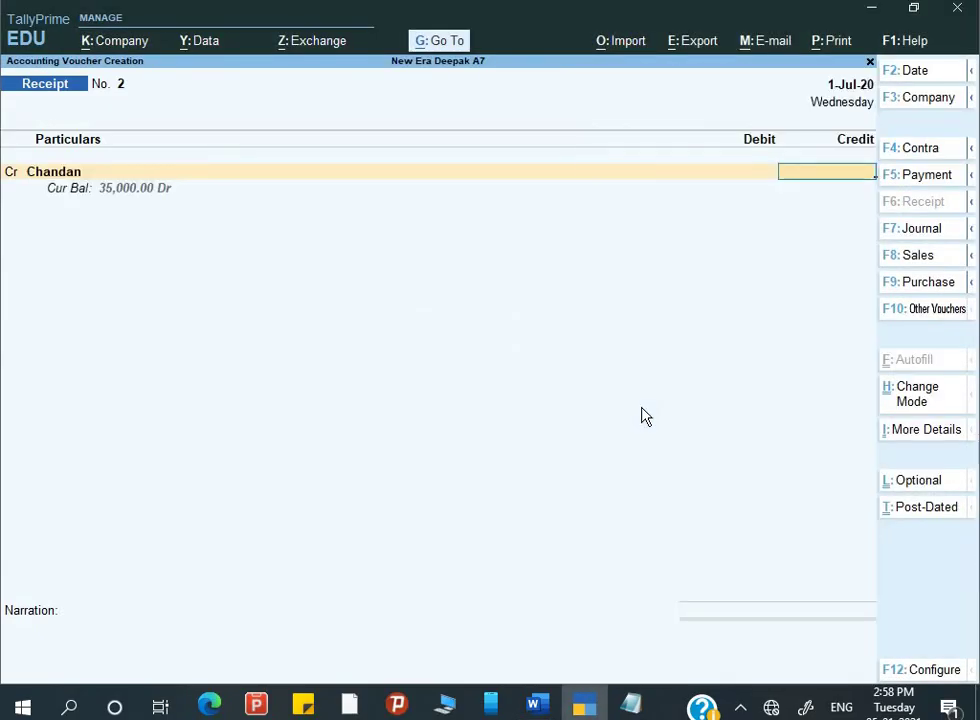
{"action": "key", "text": "alt+Tab"}
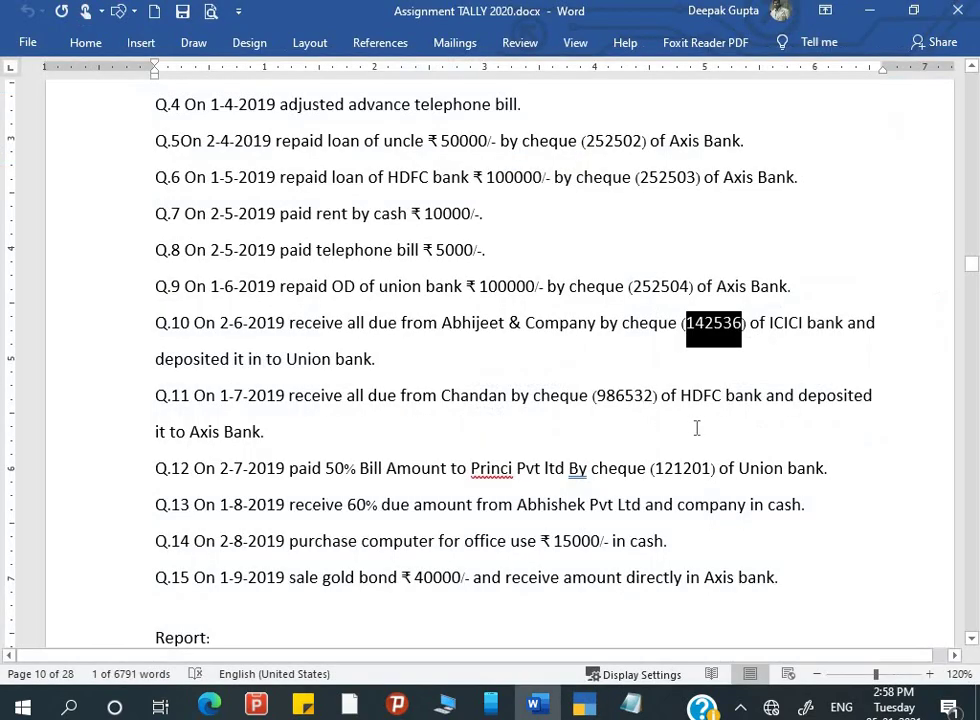
{"action": "key", "text": "alt+Tab"}
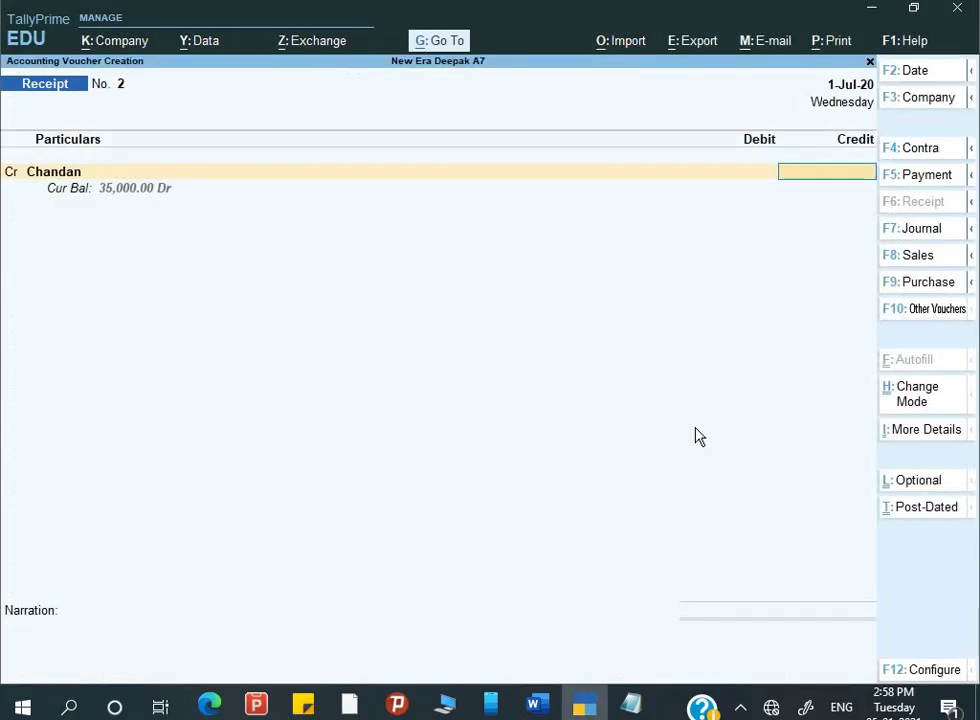
{"action": "type", "text": "35,000"}
{"action": "key", "text": "Return"}
{"action": "key", "text": "Return"}
{"action": "key", "text": "Return"}
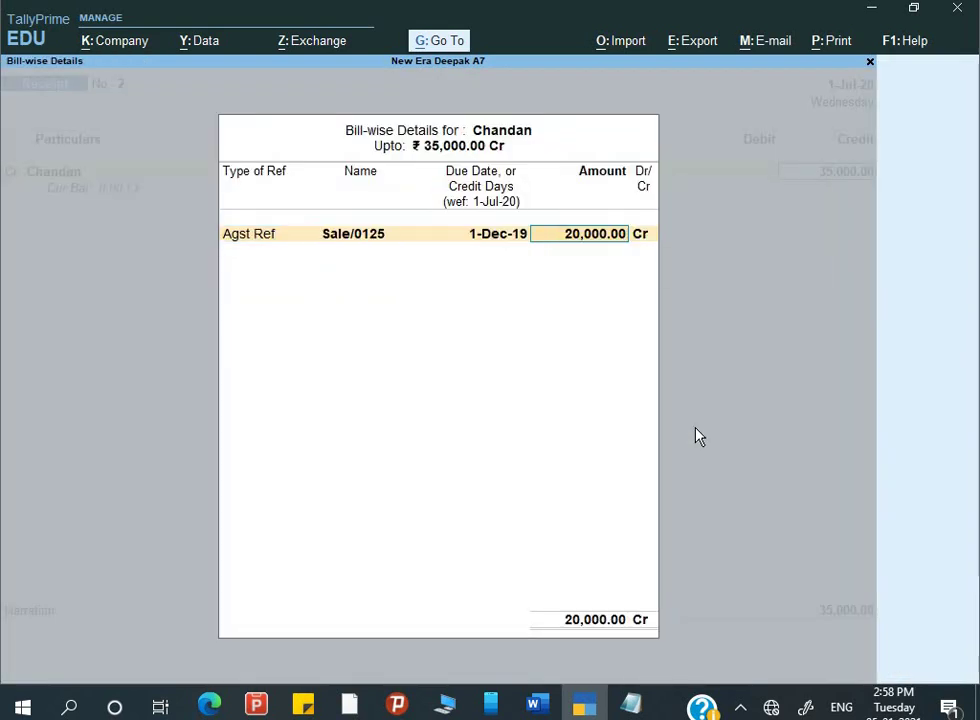
{"action": "key", "text": "Return"}
{"action": "key", "text": "Return"}
{"action": "key", "text": "Return"}
{"action": "key", "text": "Return"}
{"action": "key", "text": "Return"}
{"action": "key", "text": "Return"}
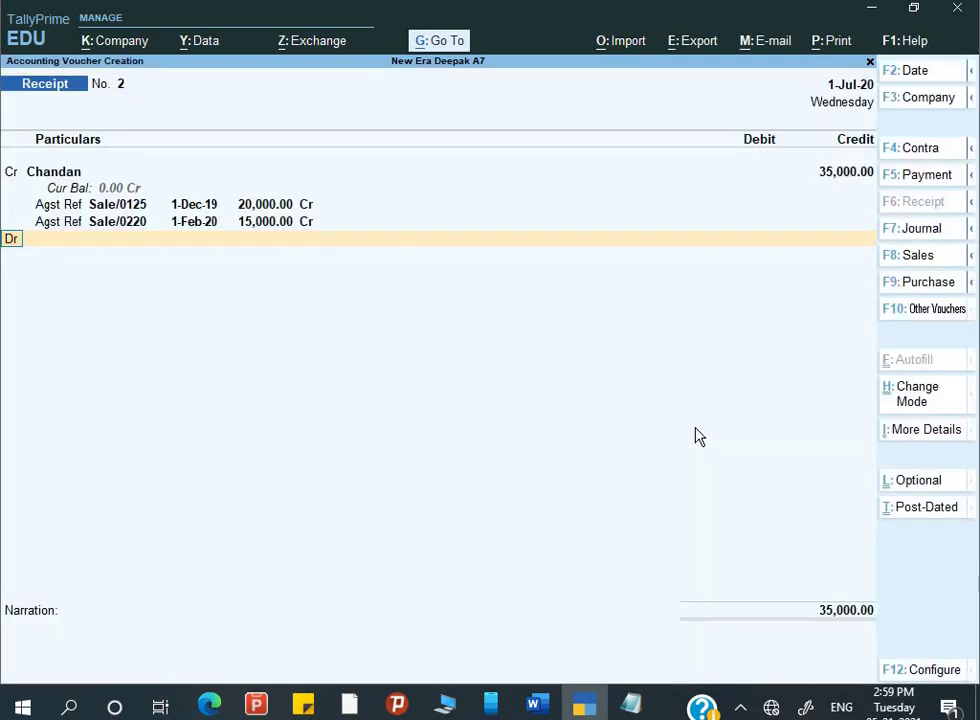
- Debit Axis Bank for the 35,000
{"action": "key", "text": "Return"}
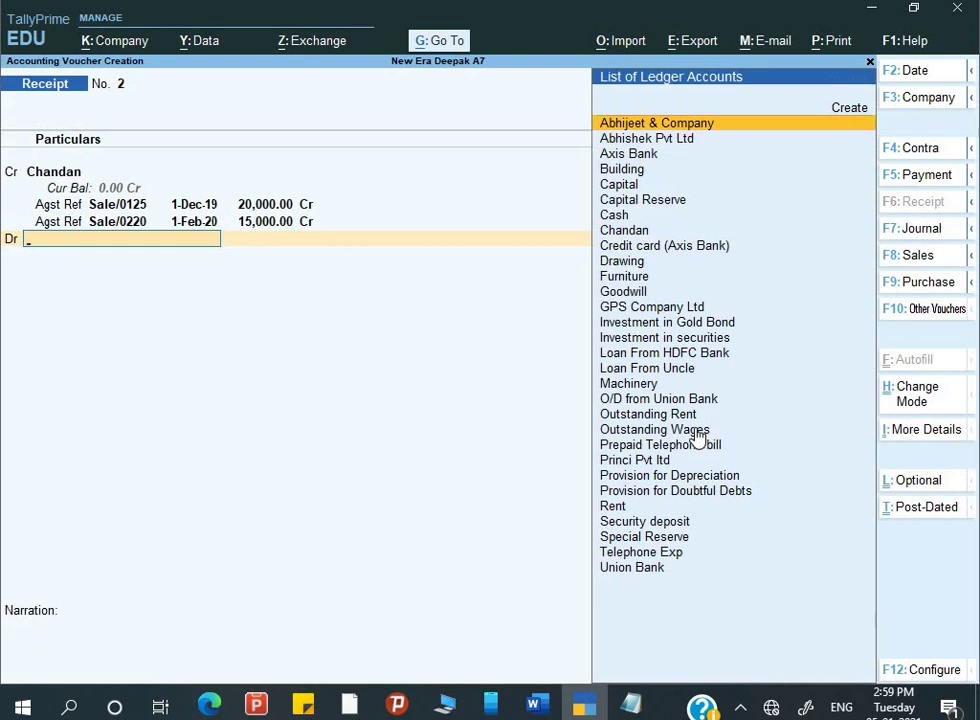
{"action": "key", "text": "Down"}
{"action": "key", "text": "Down"}
{"action": "key", "text": "Return"}
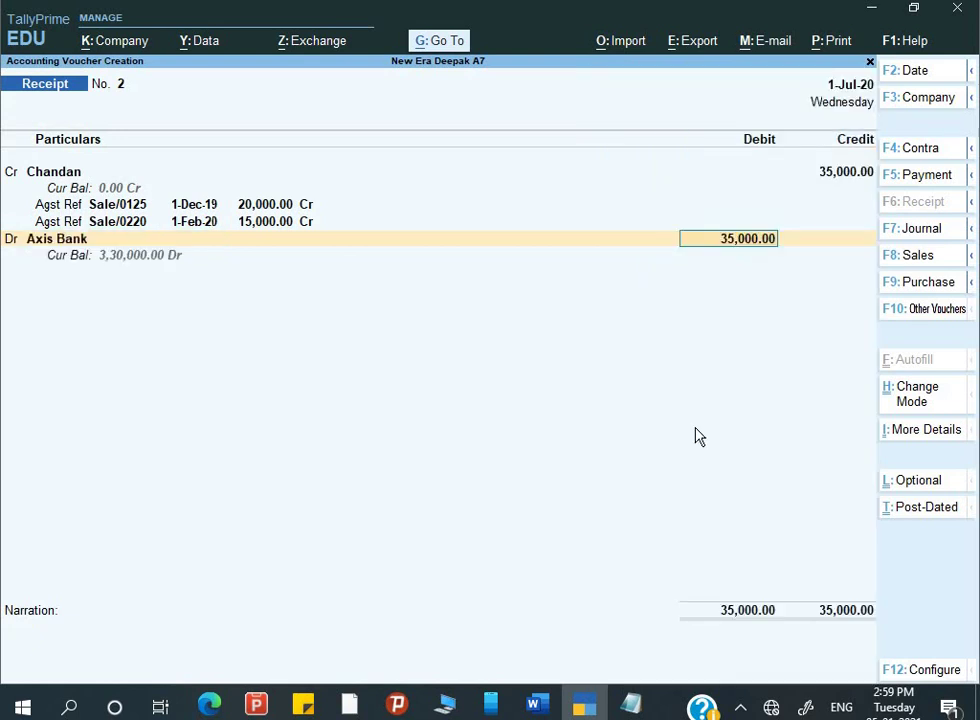
{"action": "key", "text": "Return"}
{"action": "key", "text": "Return"}
{"action": "key", "text": "Return"}
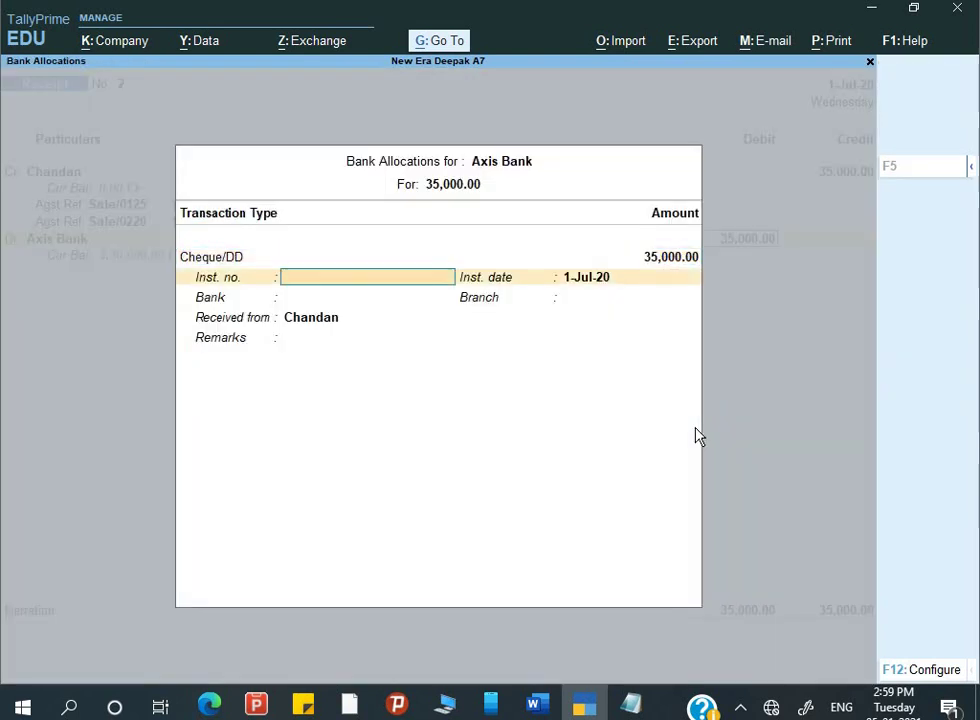
- Enter cheque number 986532 from Q.11 as the instrument number
{"action": "key", "text": "alt+Tab"}
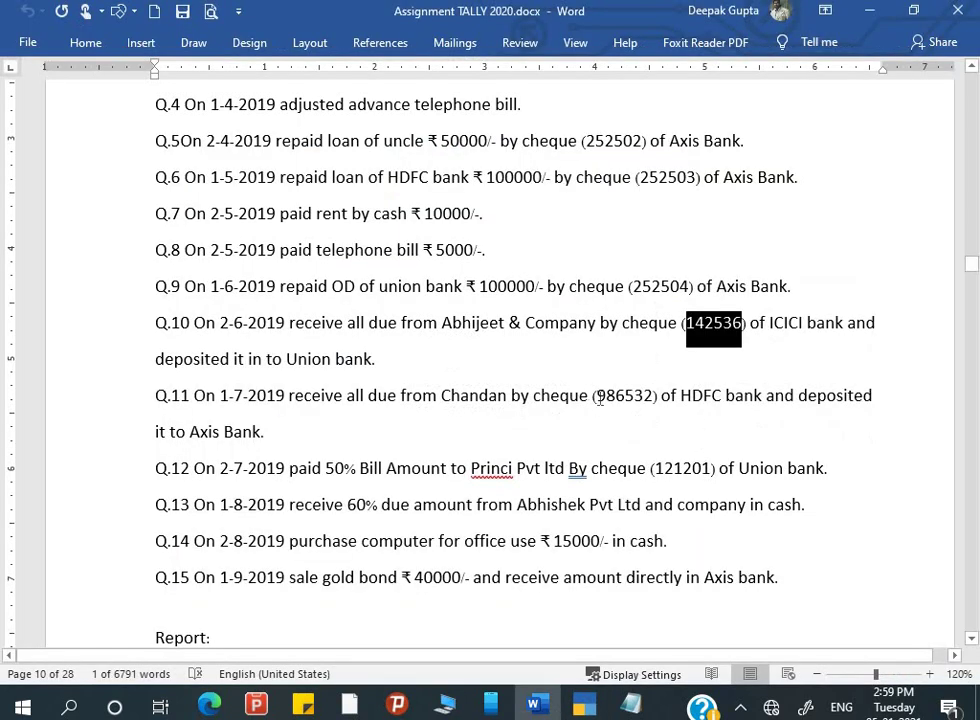
{"action": "left_click_drag", "start_coordinate": [597, 398], "coordinate": [656, 406]}
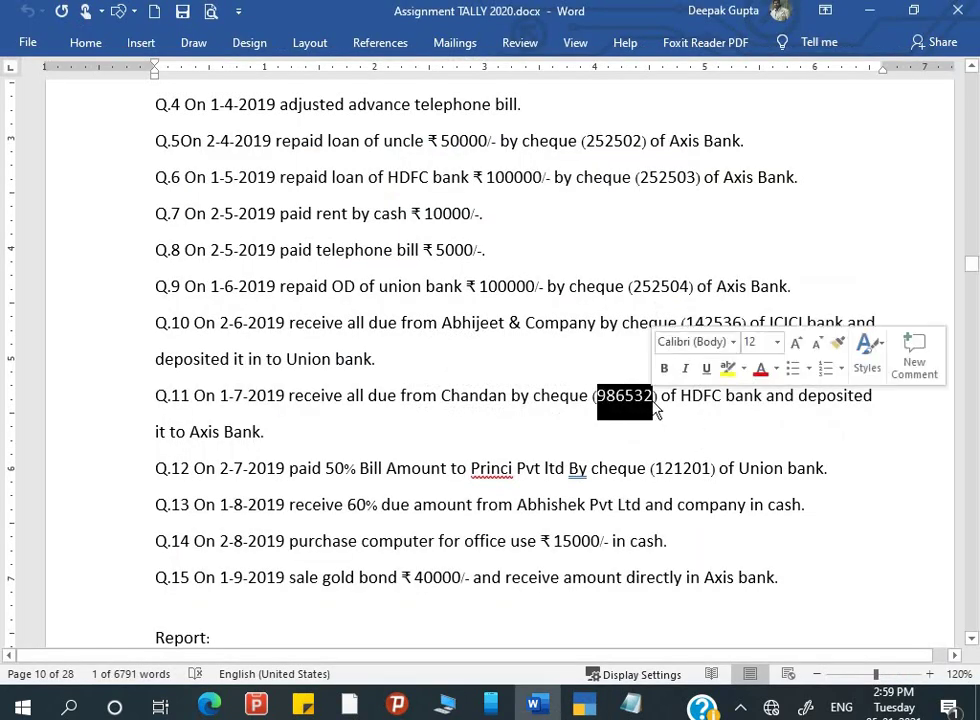
{"action": "key", "text": "ctrl+c"}
{"action": "key", "text": "alt+Tab"}
{"action": "key", "text": "ctrl+alt+v"}
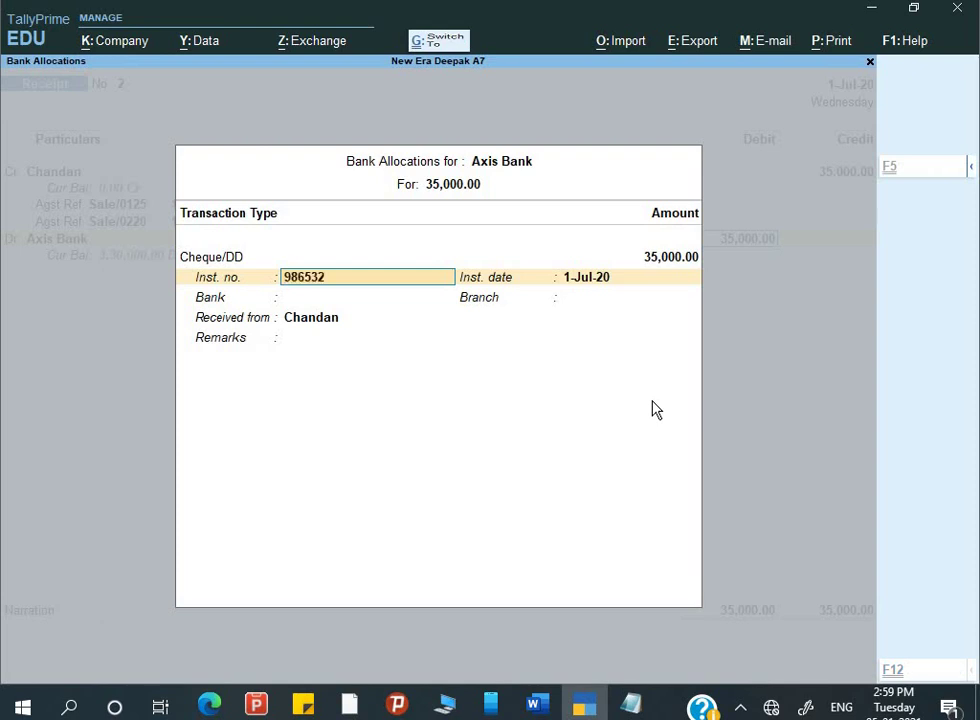
{"action": "key", "text": "Return"}
{"action": "key", "text": "Return"}
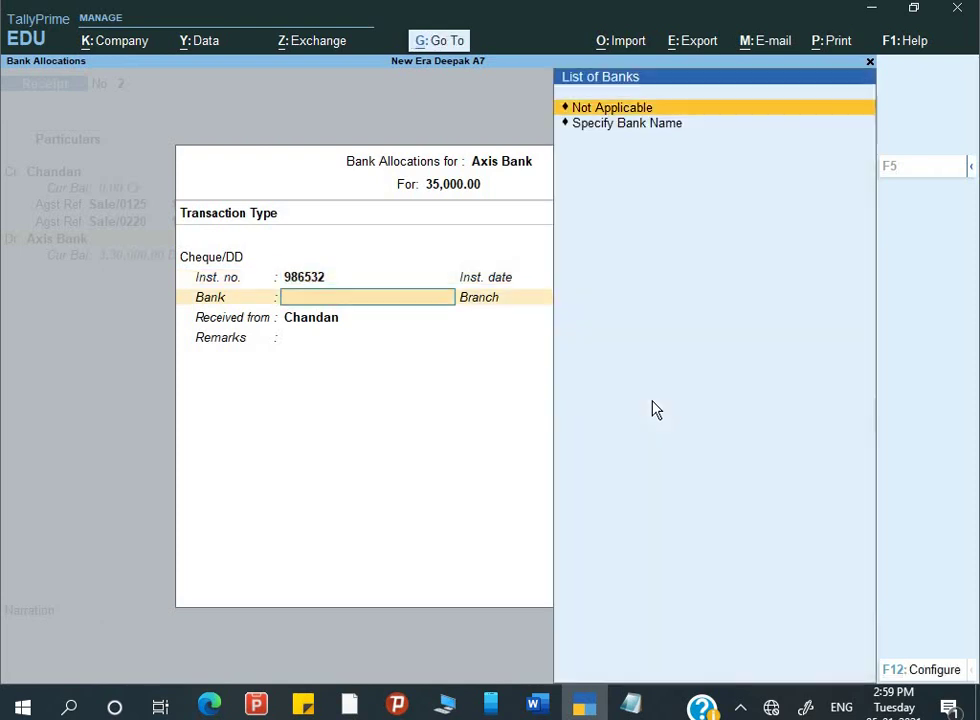
- Specify HDFC Bank as the cheque's bank and complete the narration
{"action": "key", "text": "Down"}
{"action": "key", "text": "Return"}
{"action": "type", "text": "H"}
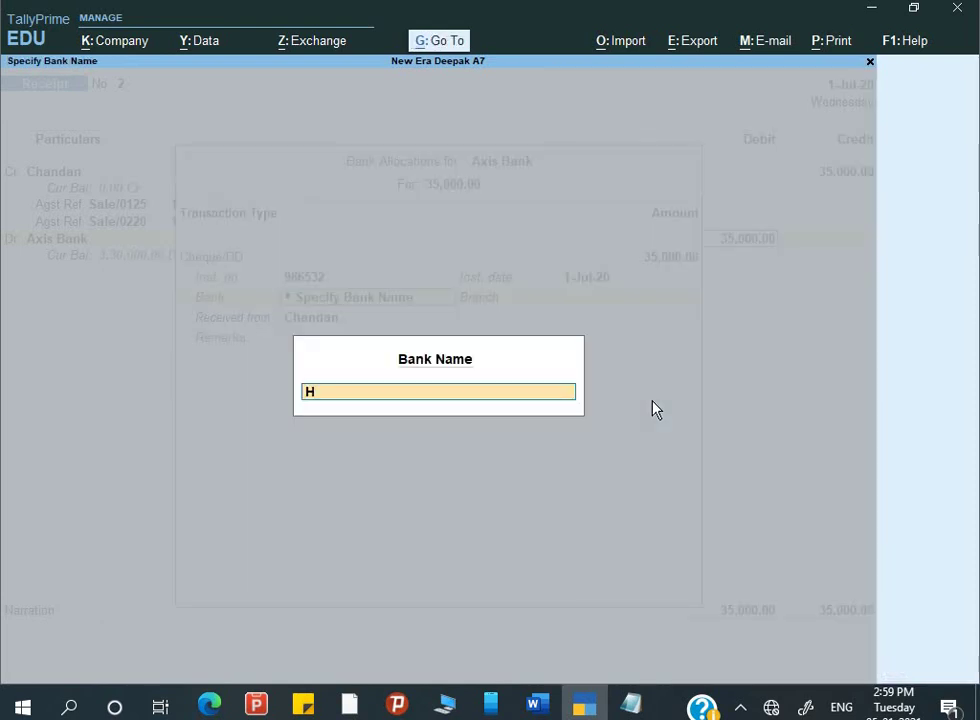
{"action": "type", "text": "DFC Bank"}
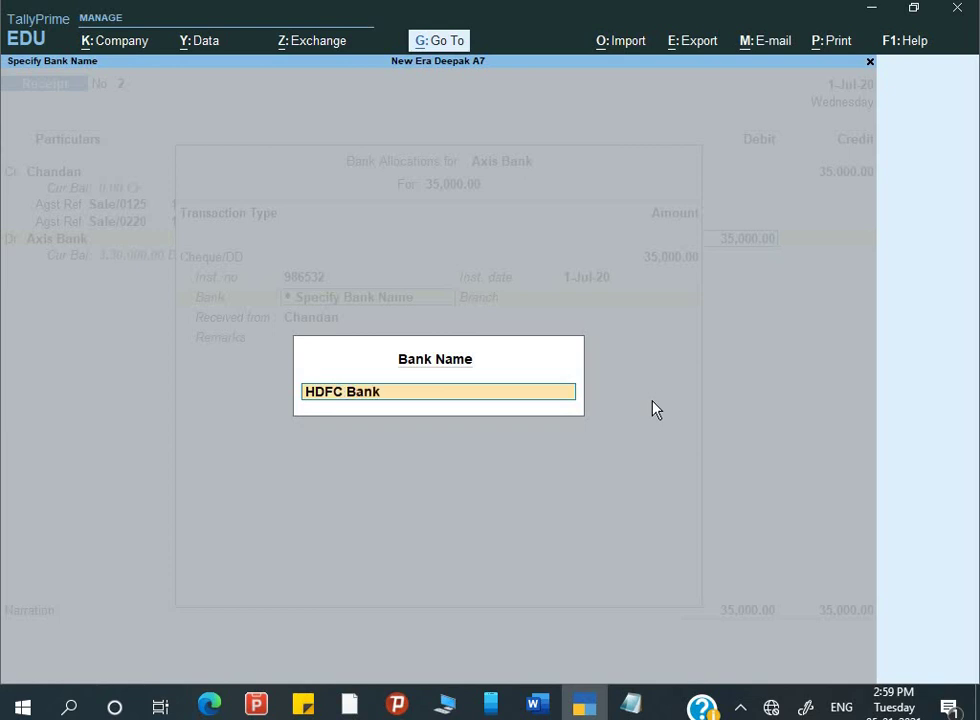
{"action": "key", "text": "Return"}
{"action": "key", "text": "Return"}
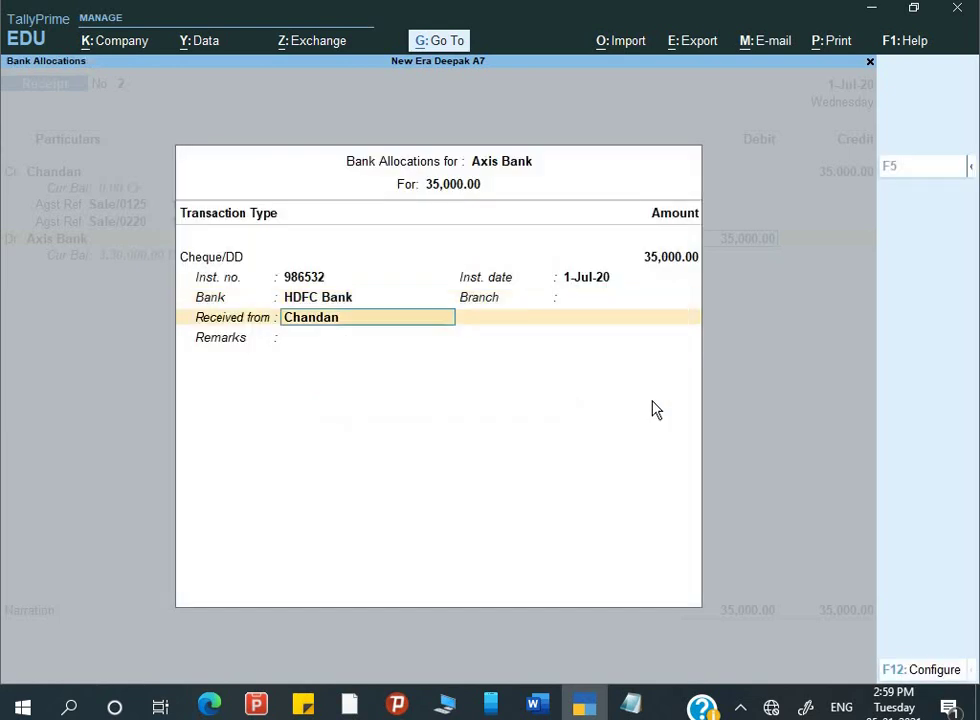
{"action": "key", "text": "Return"}
{"action": "key", "text": "Return"}
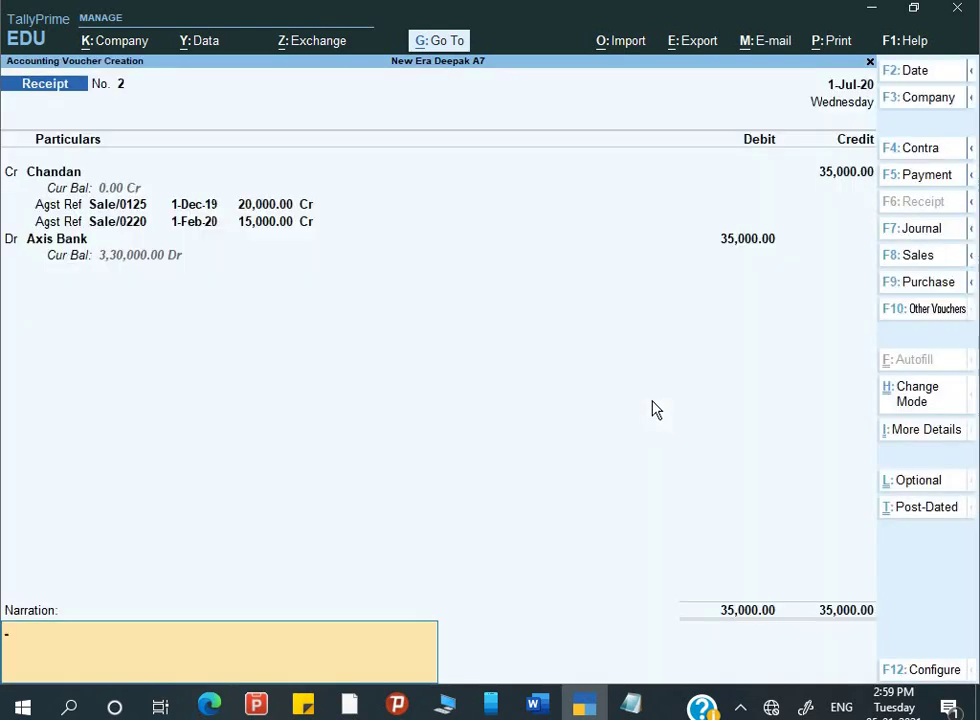
{"action": "key", "text": "ctrl+v"}
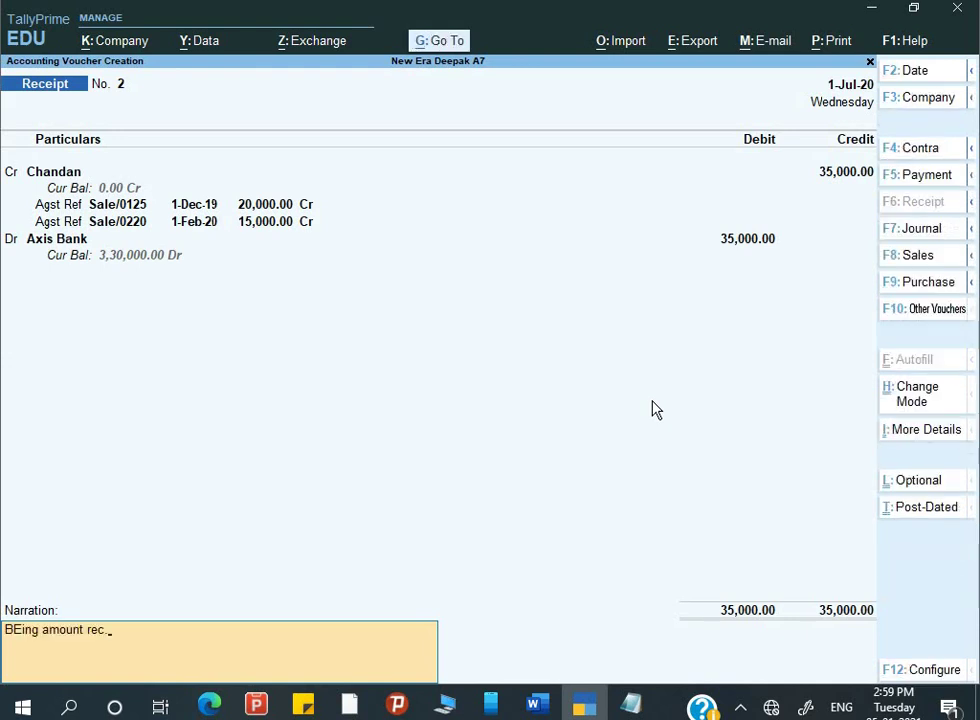
{"action": "key", "text": "Return"}
{"action": "key", "text": "Return"}
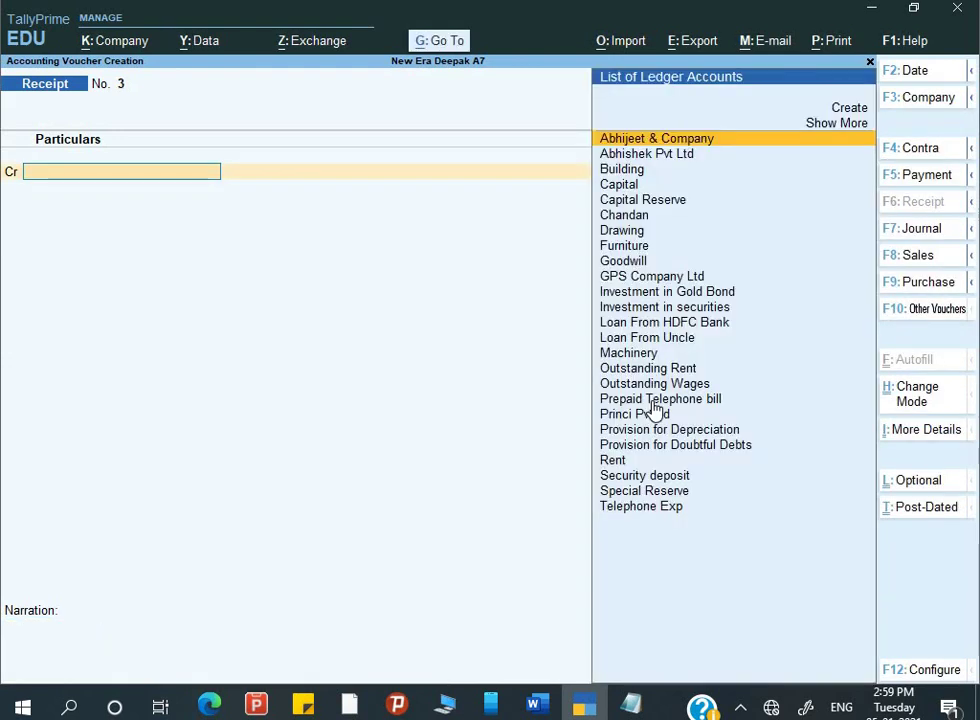
- Save Receipt No. 2, check Q.12 on paying Princi Pvt ltd in Word, and return
{"action": "key", "text": "alt+Tab"}
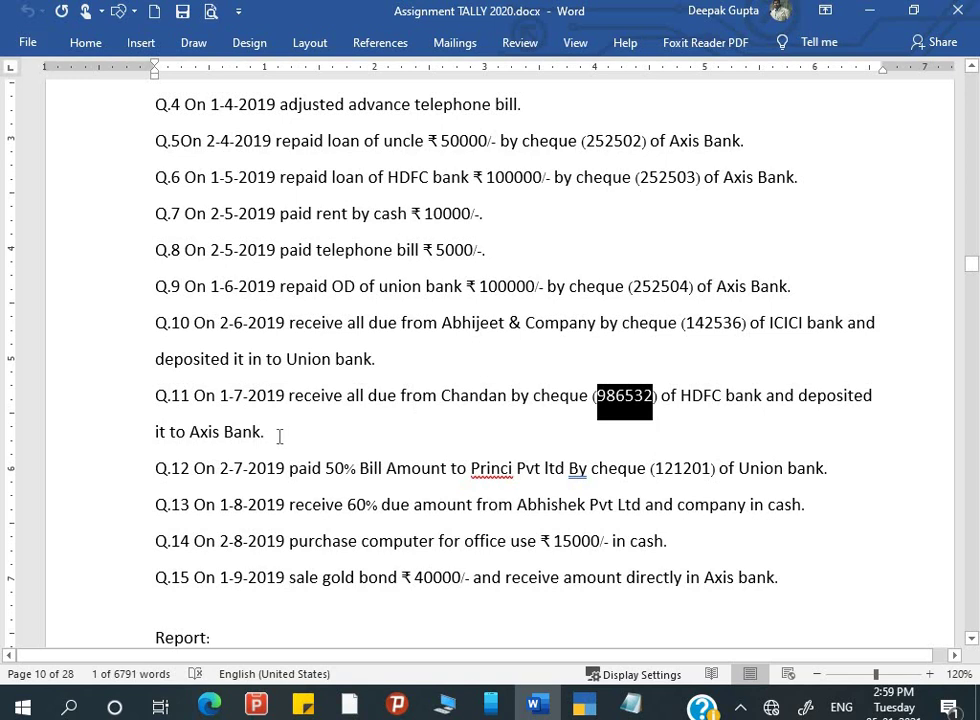
{"action": "scroll", "coordinate": [280, 434], "scroll_direction": "down", "scroll_amount": 2}
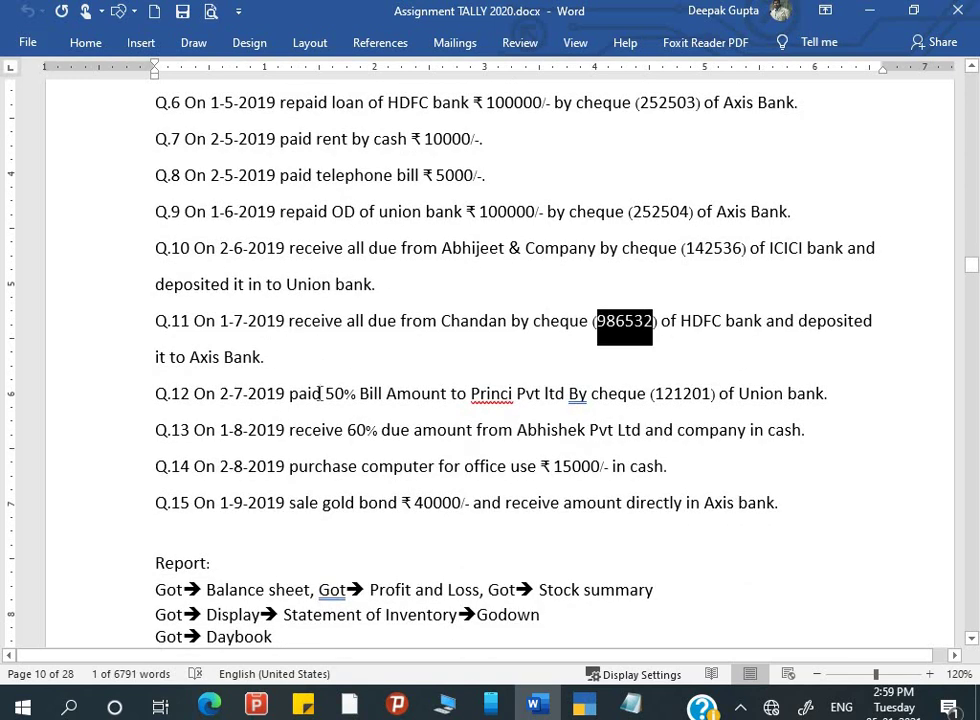
{"action": "left_click", "coordinate": [322, 394]}
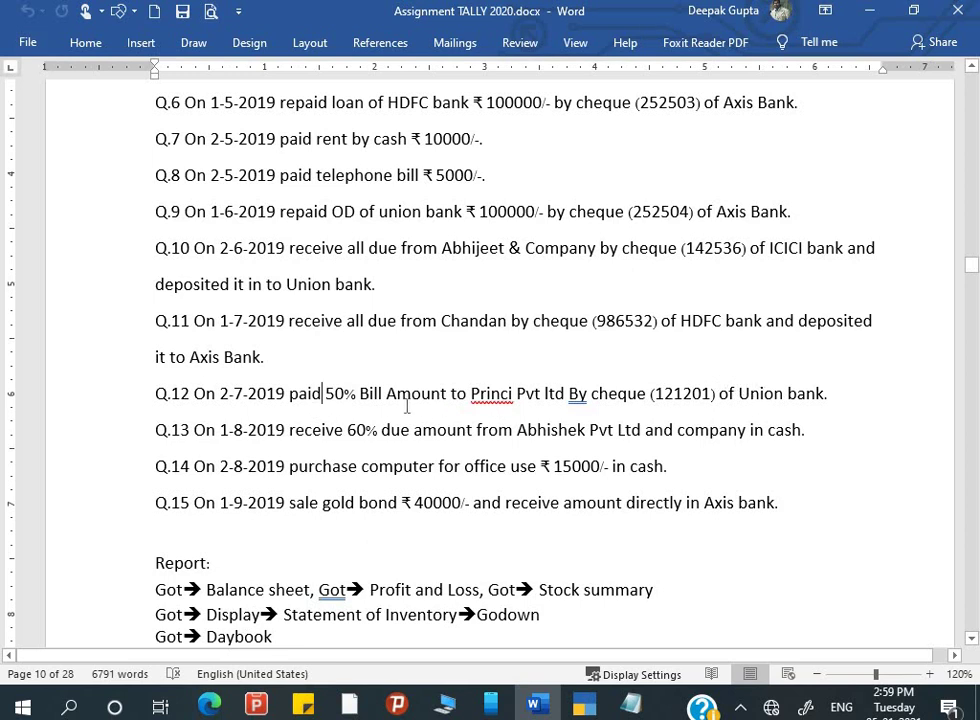
{"action": "key", "text": "alt+Tab"}
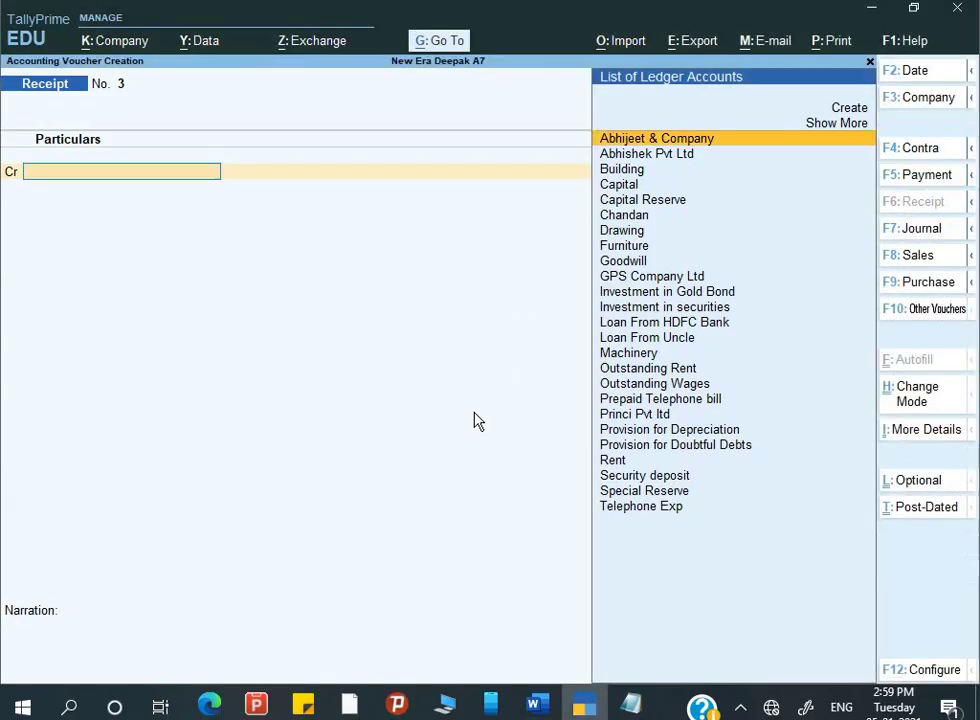
- Keep the 2-7-2020 date, switch to Payment No. 6, and debit Princi Pvt ltd
{"action": "key", "text": "F2"}
{"action": "key", "text": "Return"}
{"action": "key", "text": "F5"}
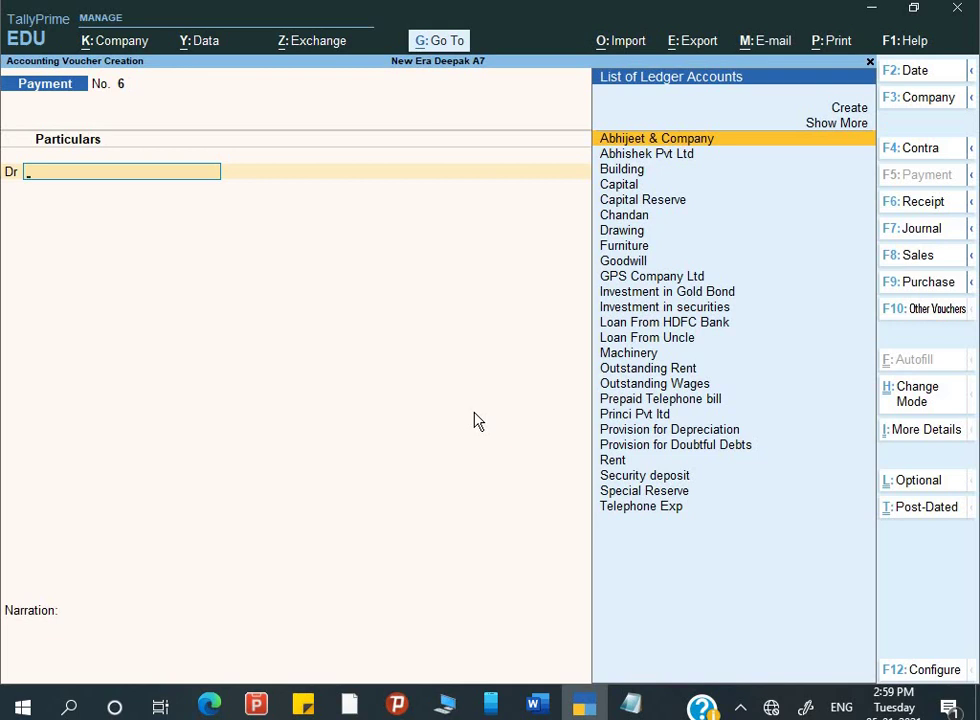
{"action": "type", "text": "P"}
{"action": "key", "text": "Return"}
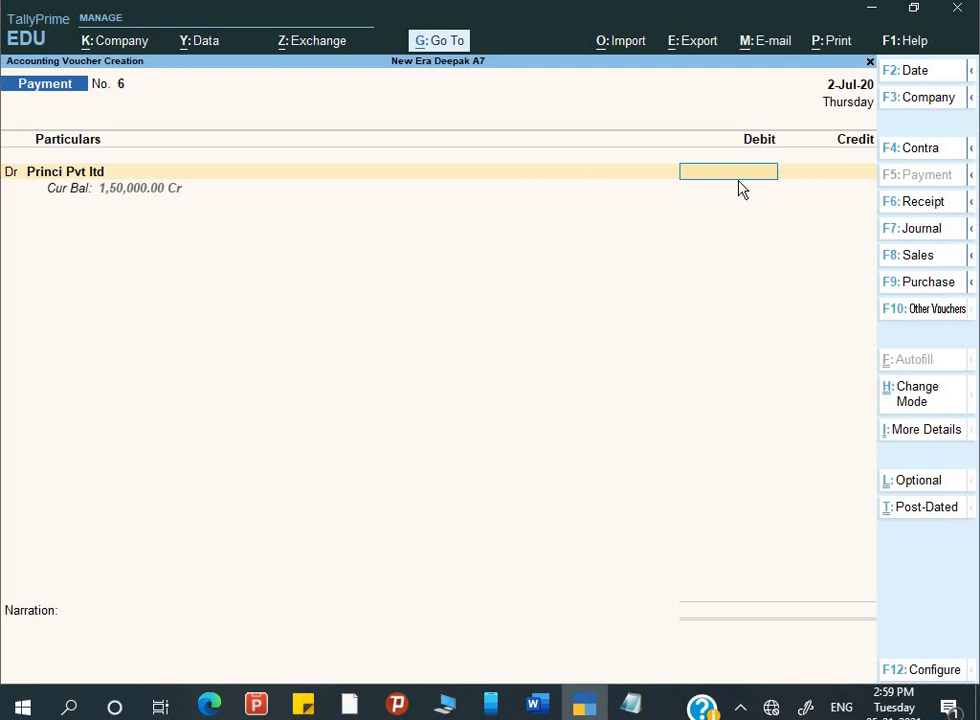
- Return to the empty Debit amount of payment voucher 6 and bring up the Calculator
{"action": "key", "text": "BackSpace"}
{"action": "key", "text": "Return"}
{"action": "key", "text": "ctrl+n"}
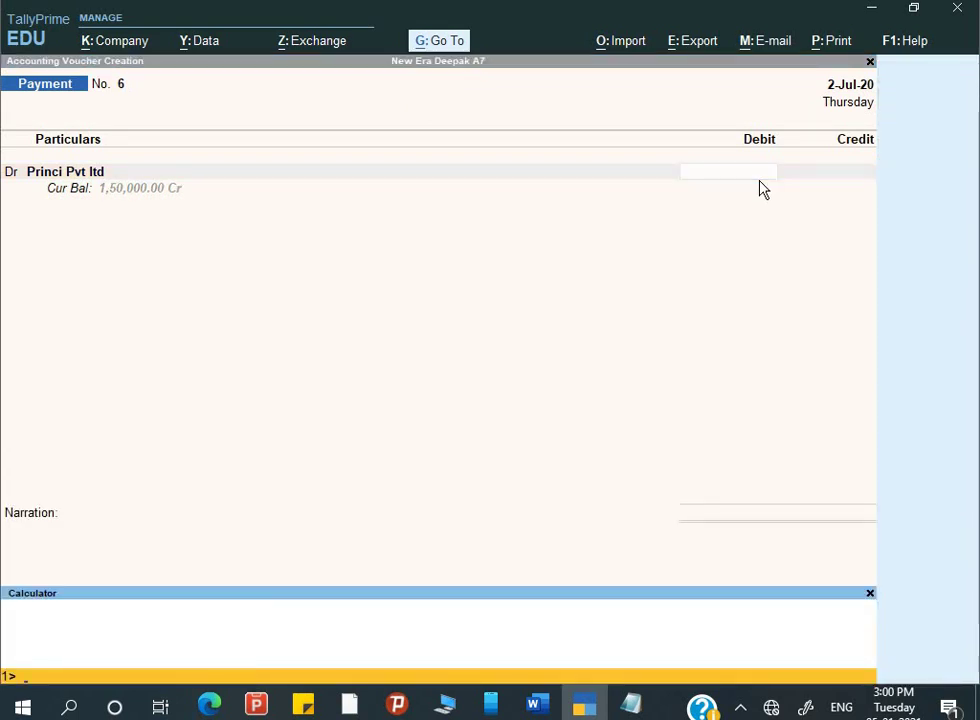
{"action": "key", "text": "ctrl+m"}
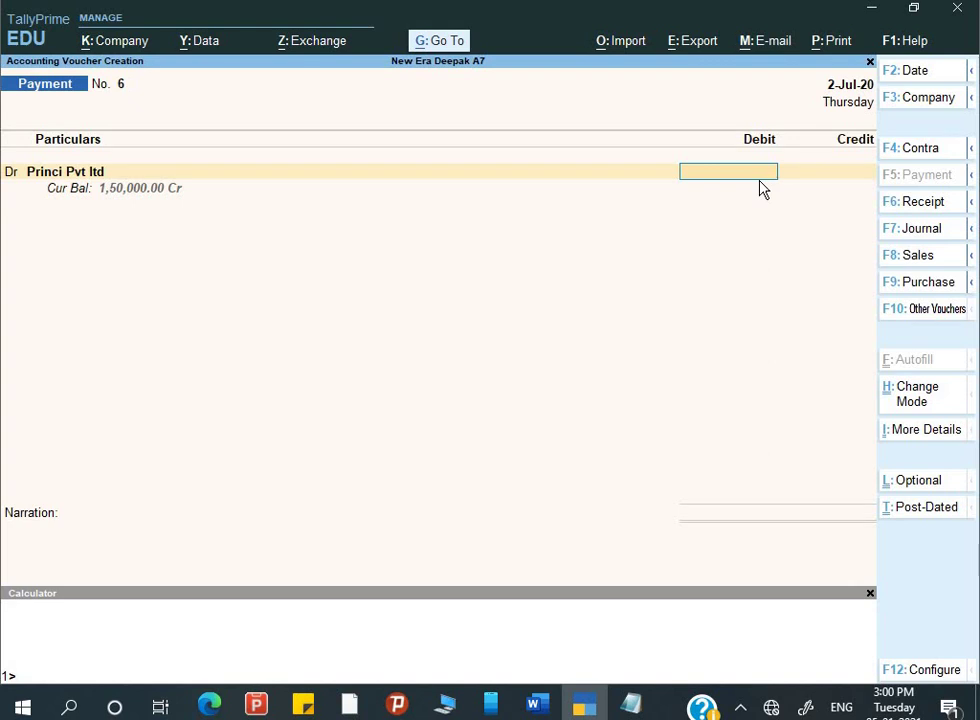
{"action": "key", "text": "Escape"}
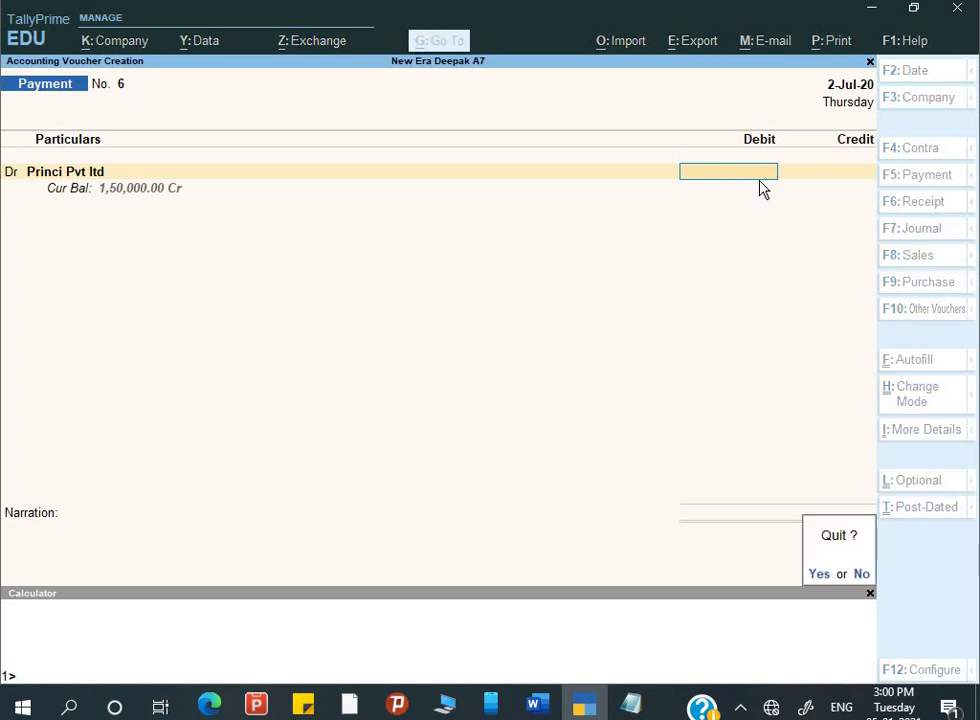
{"action": "key", "text": "n"}
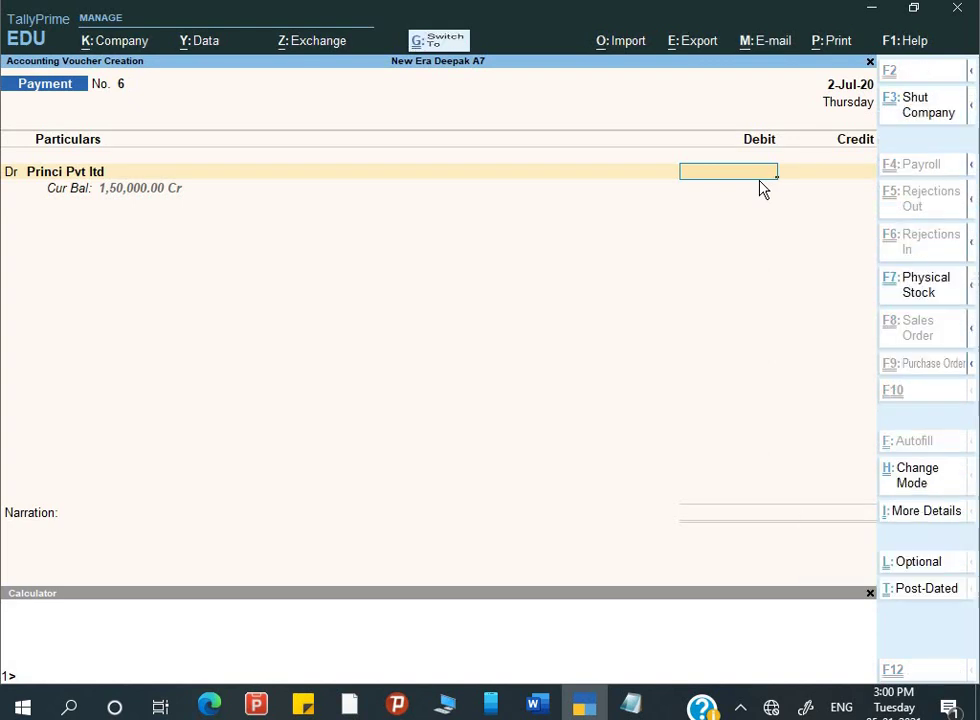
- Enter 150000*50% in the Calculator after fixing a mistyped 50000*50% entry
{"action": "key", "text": "ctrl+m"}
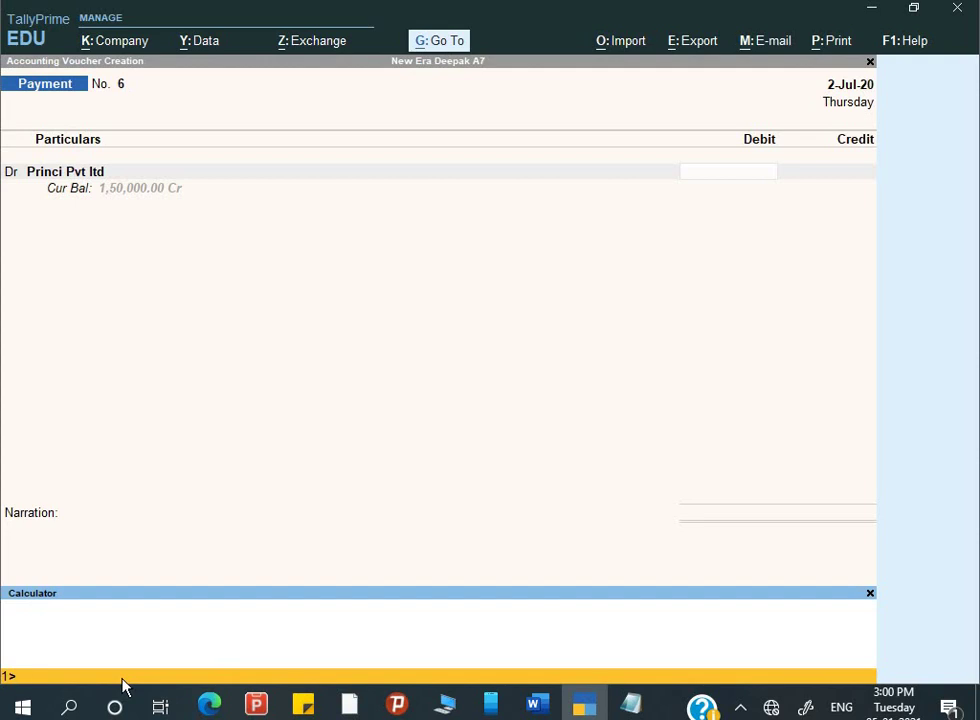
{"action": "type", "text": "50000*50%"}
{"action": "key", "text": "Return"}
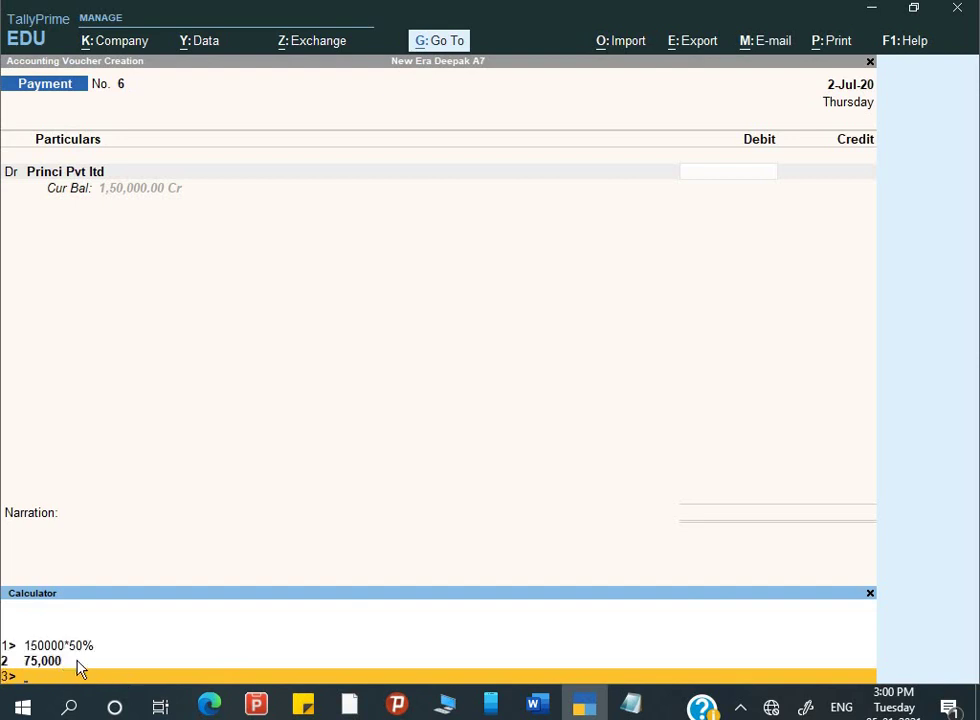
{"action": "key", "text": "ctrl+m"}
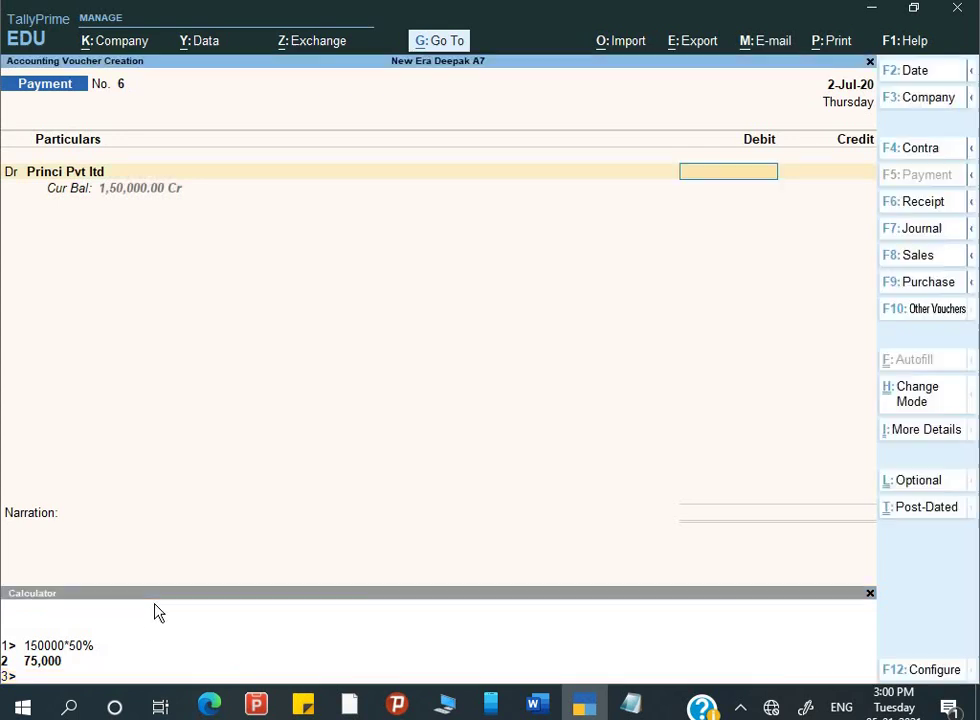
{"action": "key", "text": "ctrl+n"}
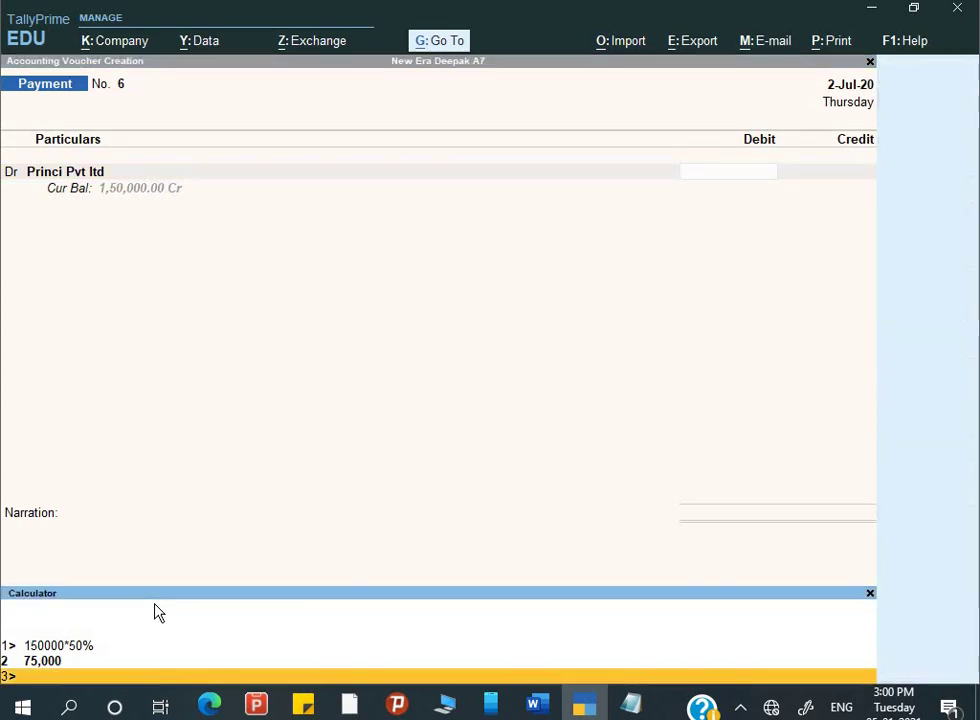
{"action": "type", "text": "15"}
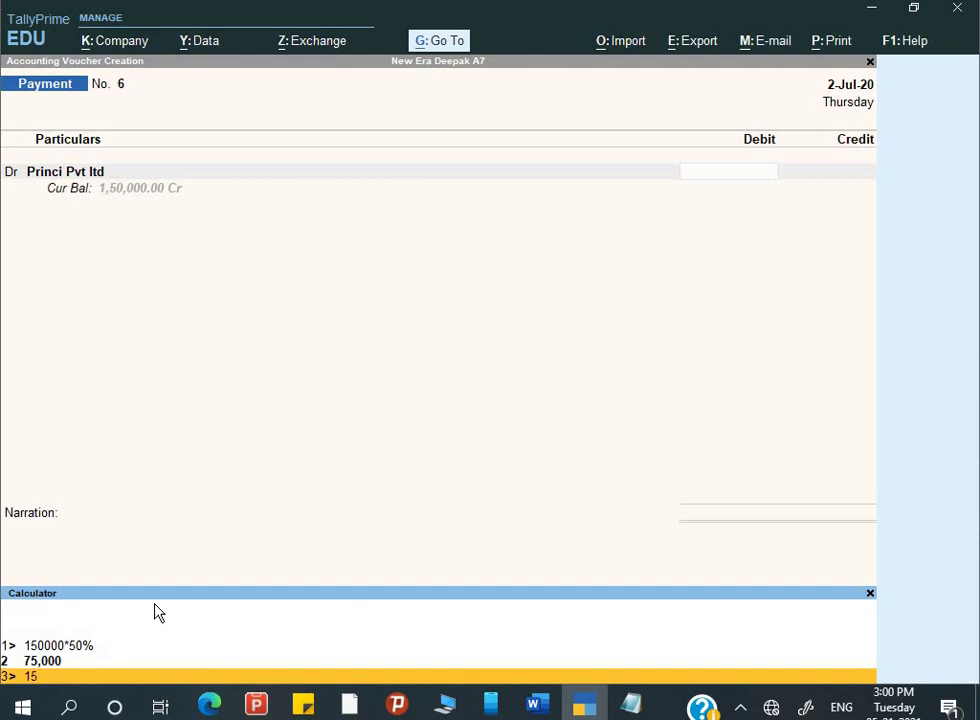
{"action": "type", "text": "0000*50%"}
- Debit Princi Pvt ltd 75,000.00 against Bill/0519 and begin the credit line
{"action": "key", "text": "Return"}
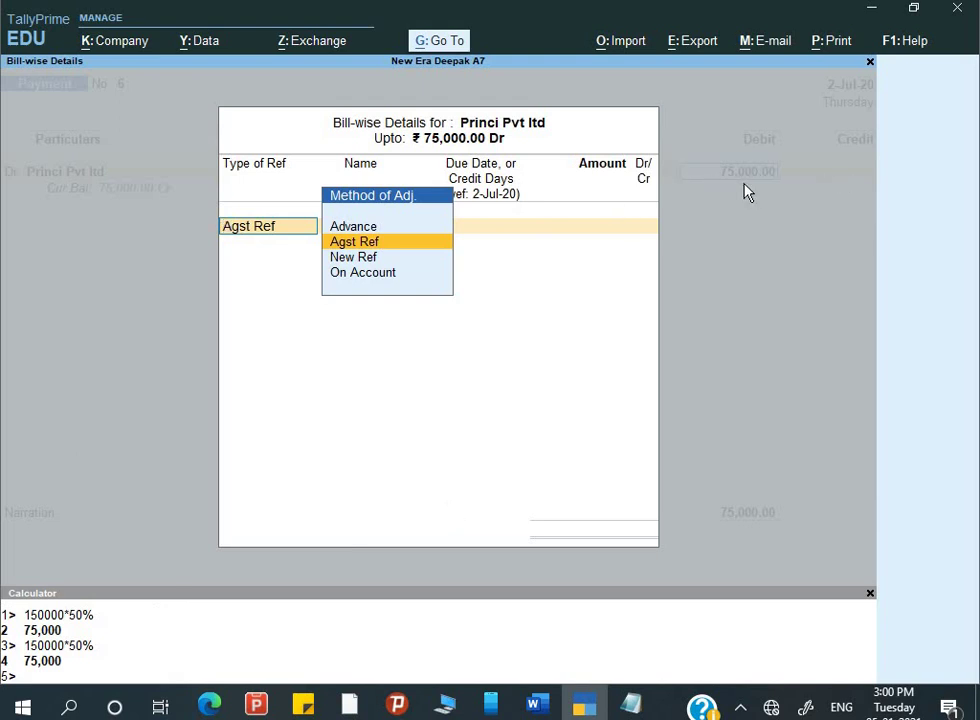
{"action": "key", "text": "Return"}
{"action": "key", "text": "Return"}
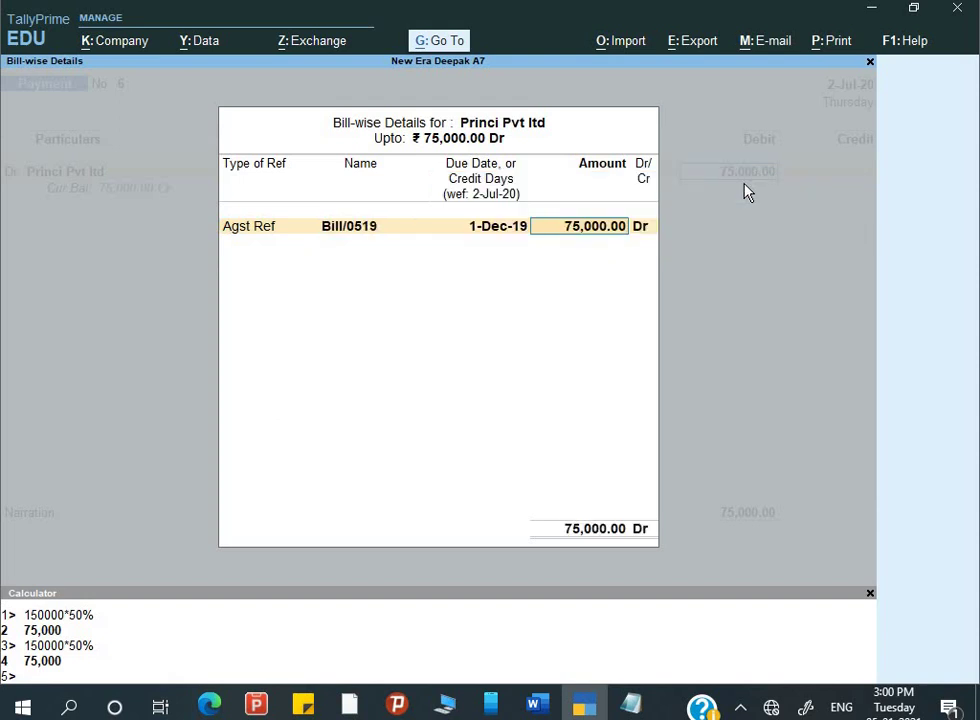
{"action": "key", "text": "Return"}
{"action": "key", "text": "Return"}
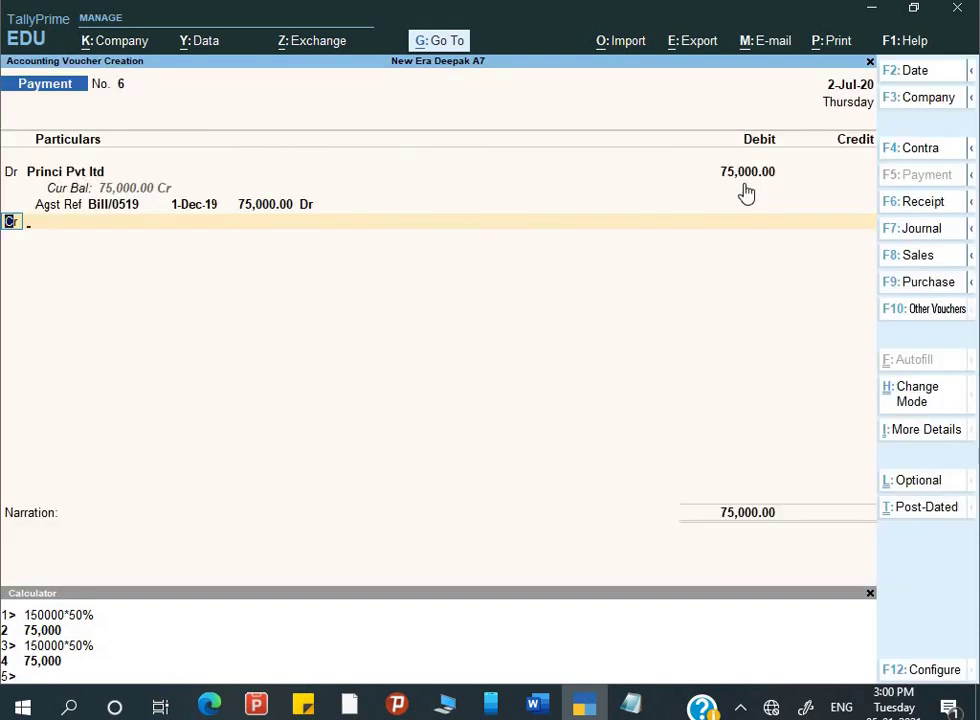
{"action": "key", "text": "Return"}
{"action": "key", "text": "Down"}
{"action": "key", "text": "Down"}
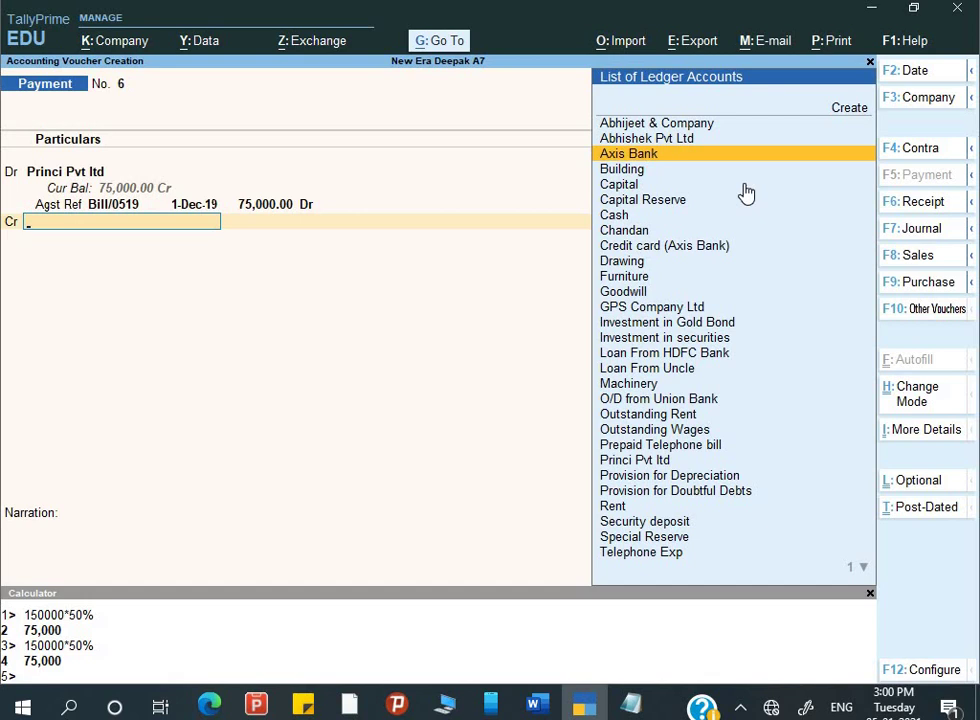
- Replace Axis Bank with Union Bank as the 75,000 credit ledger
{"action": "key", "text": "Return"}
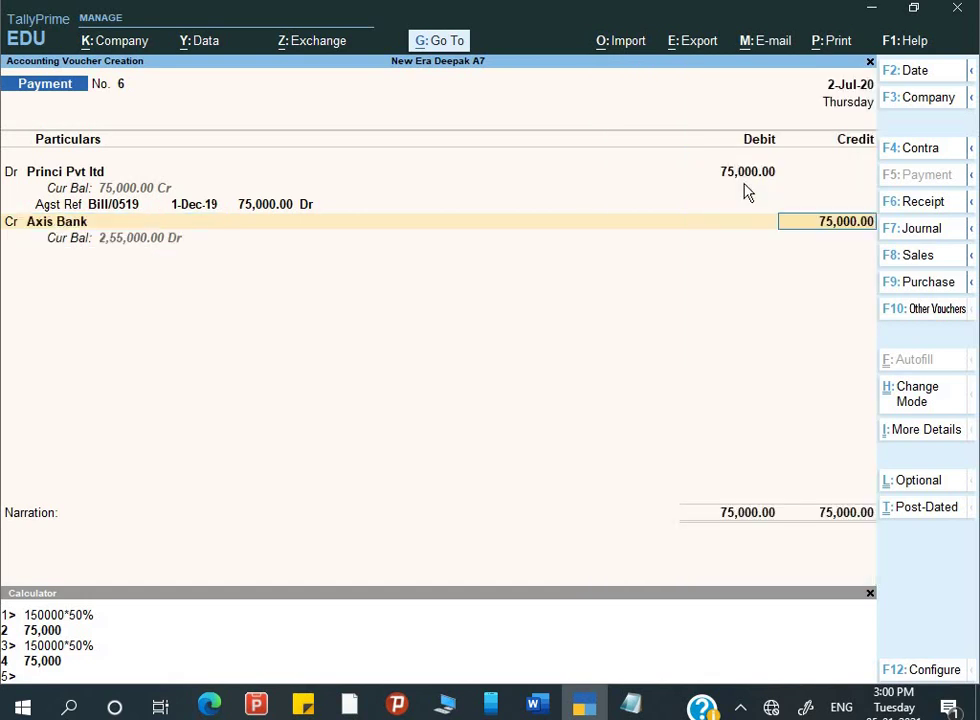
{"action": "key", "text": "Return"}
{"action": "key", "text": "Return"}
{"action": "key", "text": "Return"}
{"action": "key", "text": "Return"}
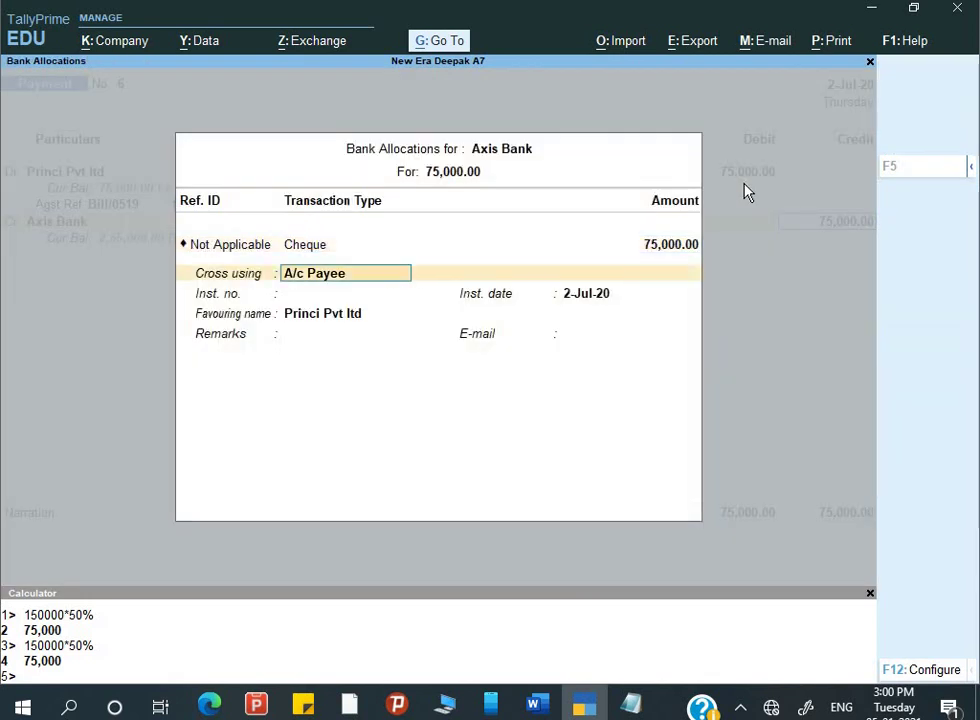
{"action": "key", "text": "alt+Tab"}
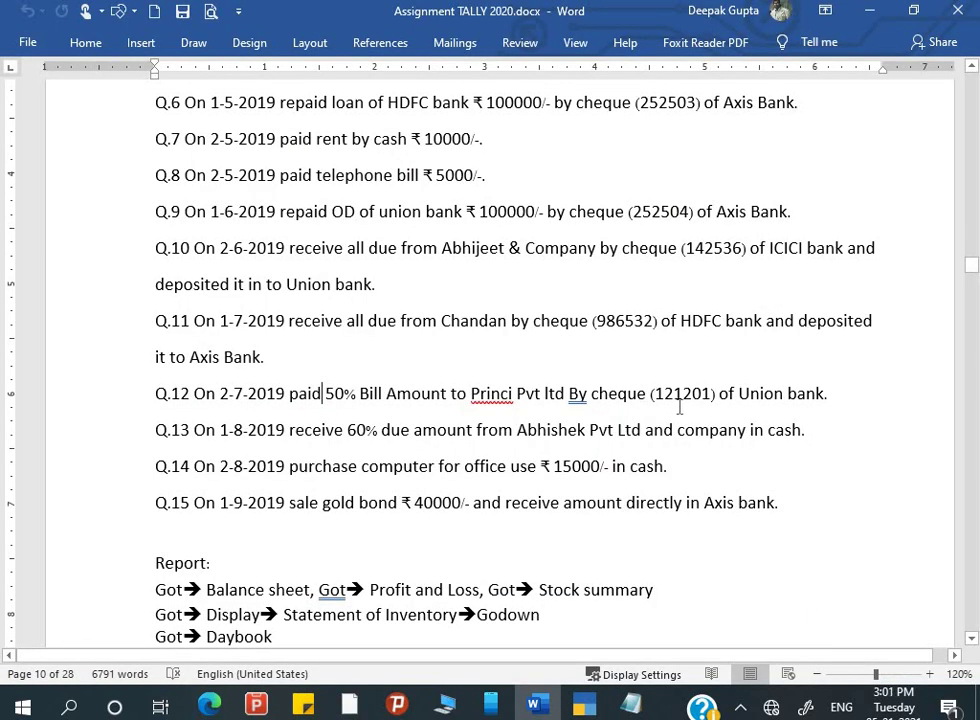
{"action": "key", "text": "alt+Tab"}
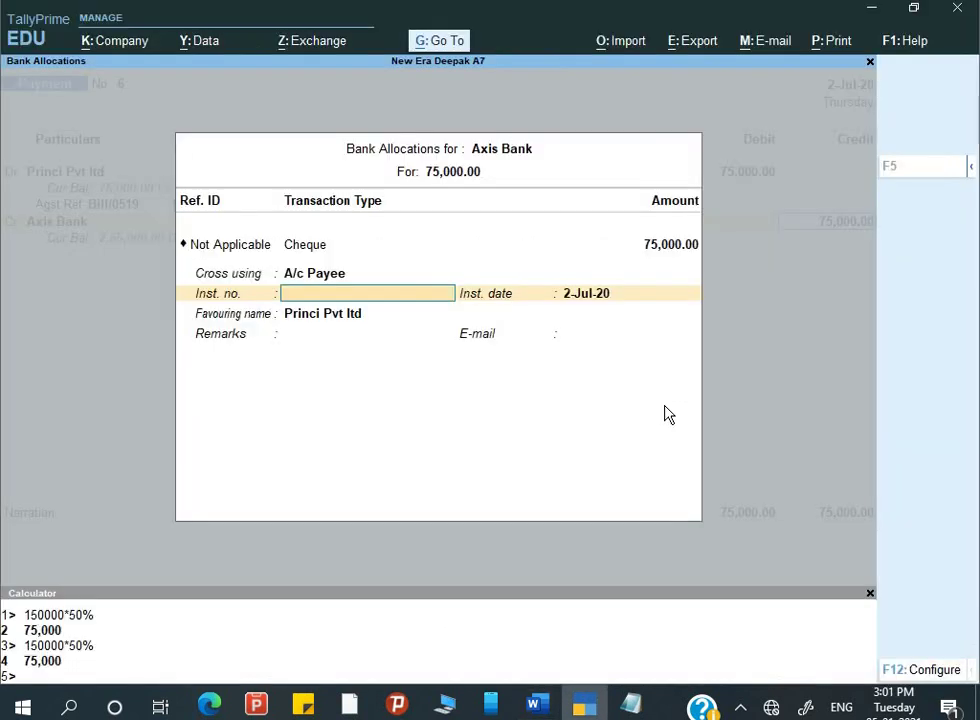
{"action": "key", "text": "BackSpace"}
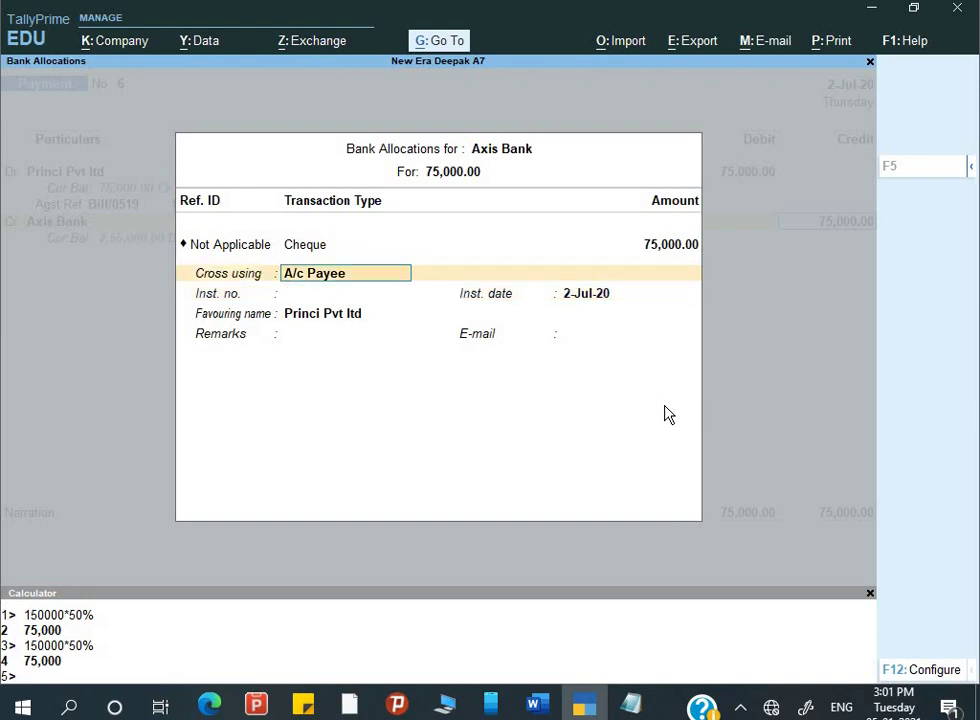
{"action": "key", "text": "BackSpace"}
{"action": "key", "text": "BackSpace"}
{"action": "key", "text": "BackSpace"}
{"action": "key", "text": "BackSpace"}
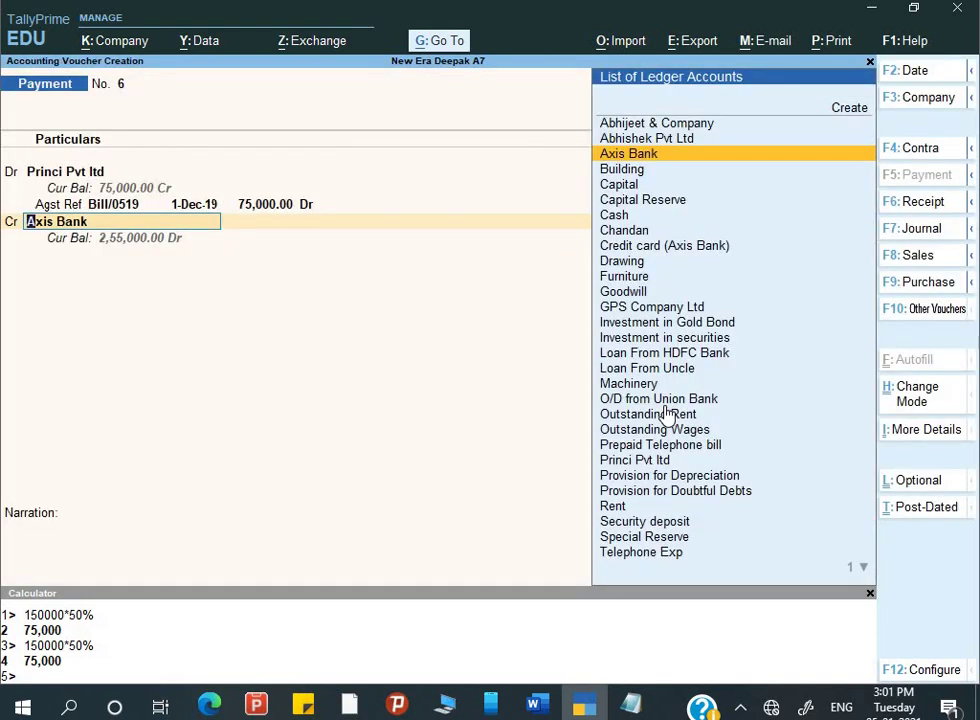
{"action": "type", "text": "Uni"}
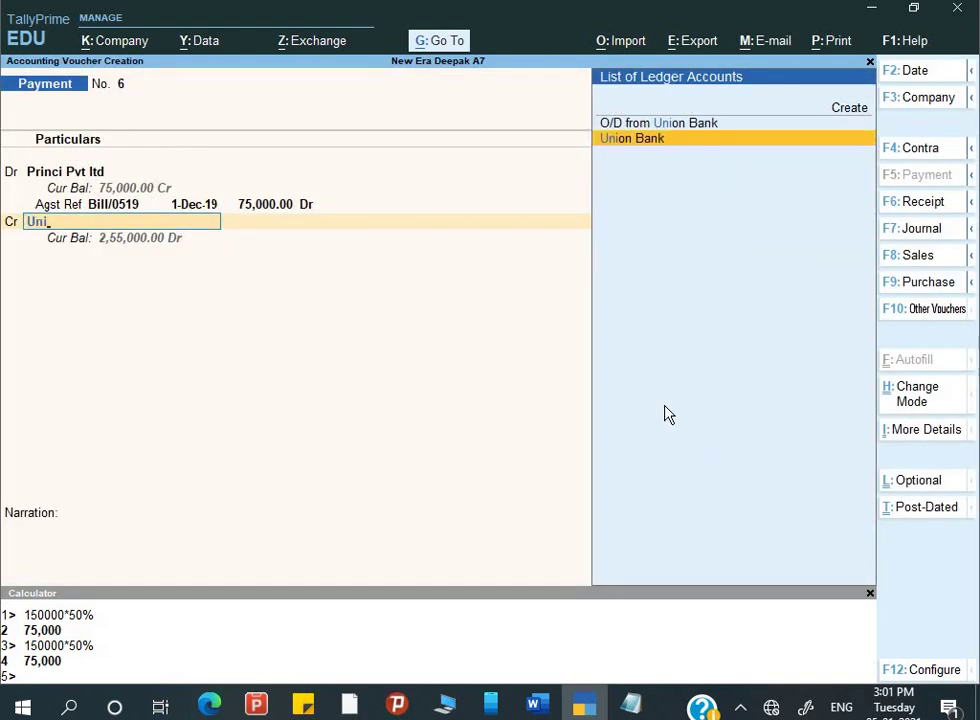
{"action": "key", "text": "Return"}
{"action": "key", "text": "Return"}
{"action": "key", "text": "Return"}
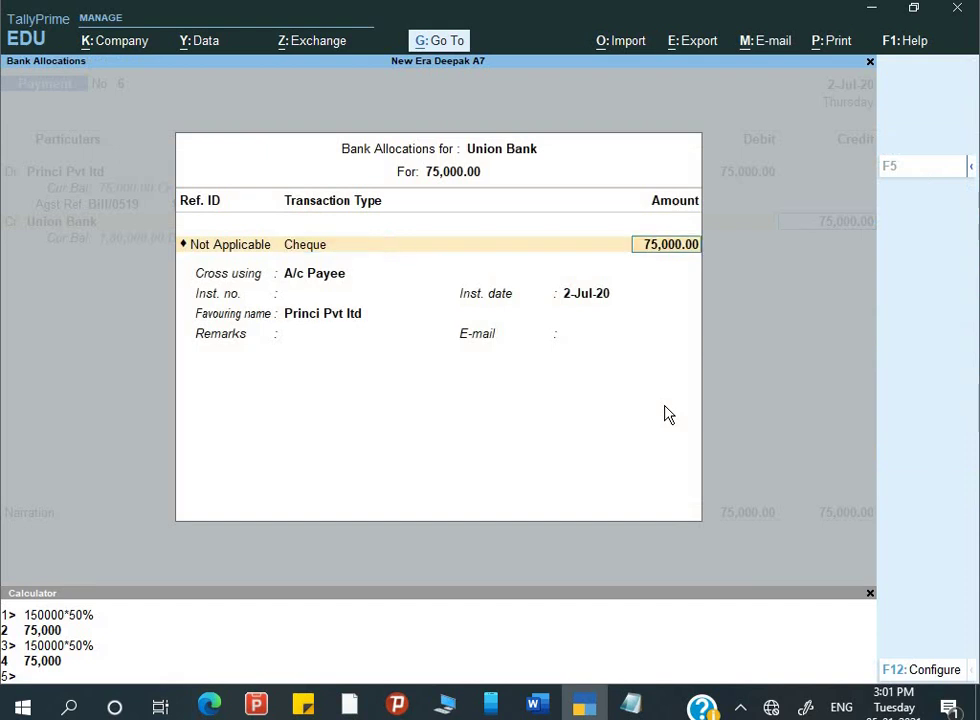
{"action": "key", "text": "Return"}
{"action": "key", "text": "Return"}
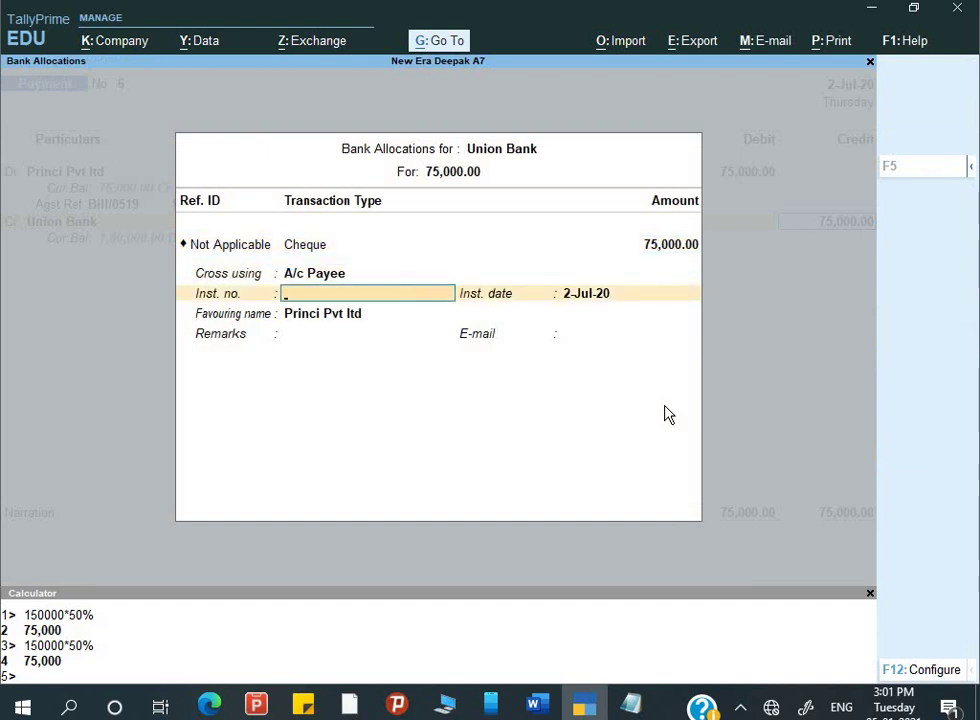
- Copy cheque number 121201 from the assignment into the A/c Payee instrument number and accept
{"action": "key", "text": "alt+Tab"}
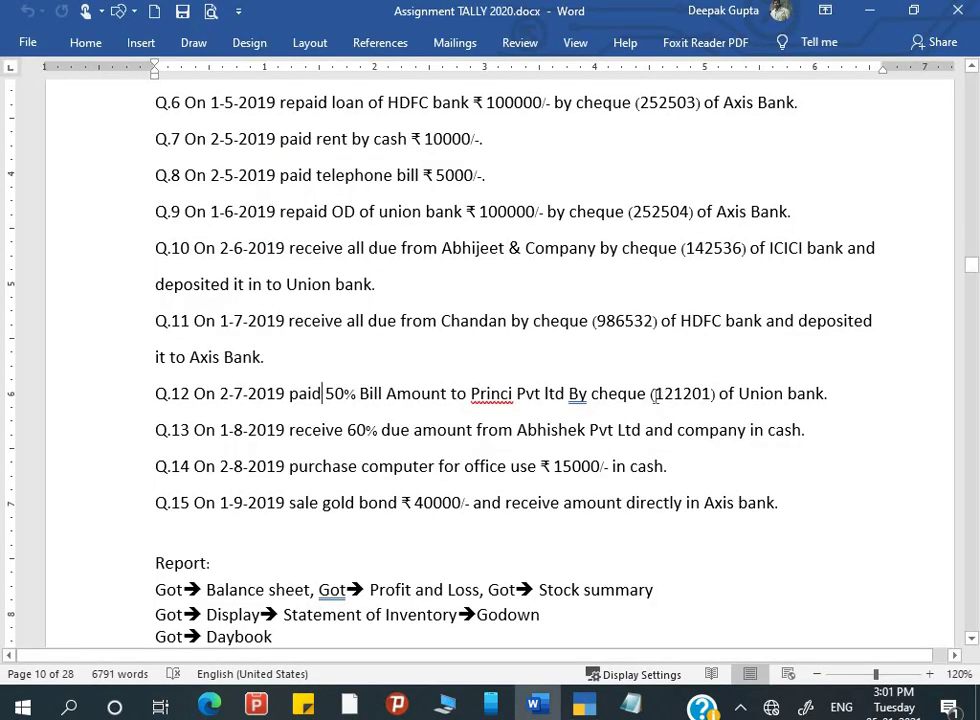
{"action": "left_click_drag", "start_coordinate": [655, 395], "coordinate": [716, 403]}
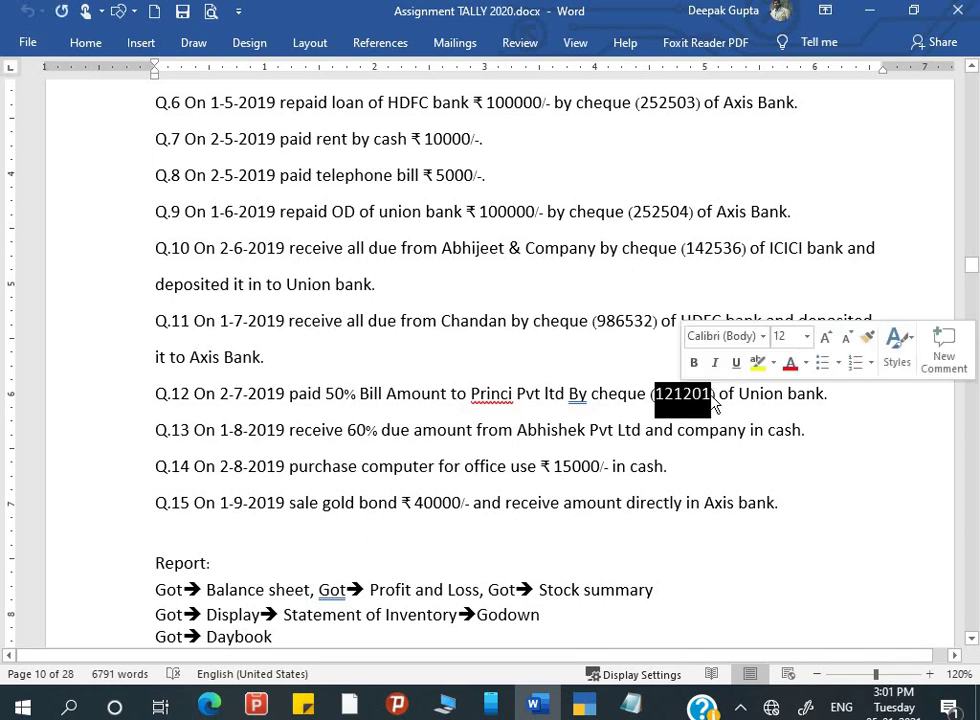
{"action": "key", "text": "ctrl+c"}
{"action": "key", "text": "alt+Tab"}
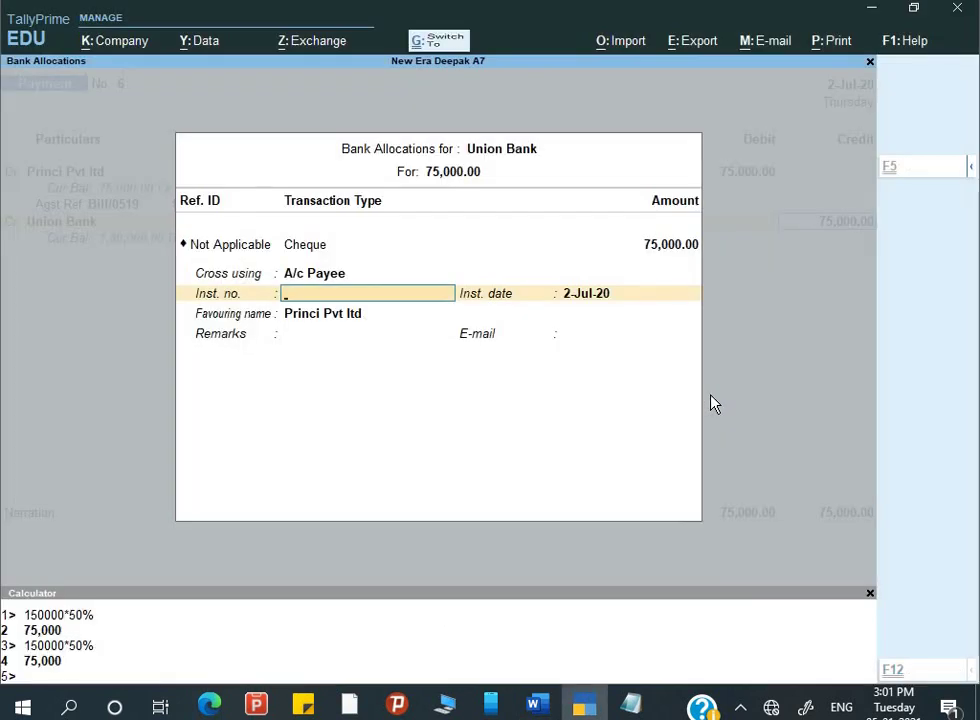
{"action": "key", "text": "ctrl+alt+v"}
{"action": "key", "text": "Return"}
{"action": "key", "text": "Return"}
{"action": "key", "text": "Return"}
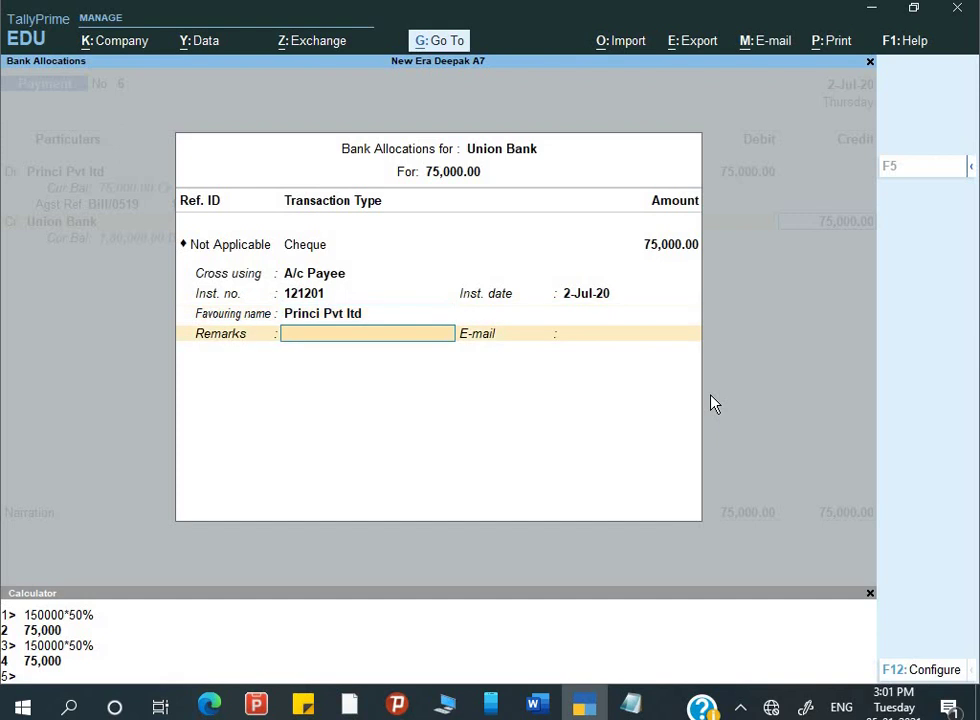
{"action": "key", "text": "ctrl"}
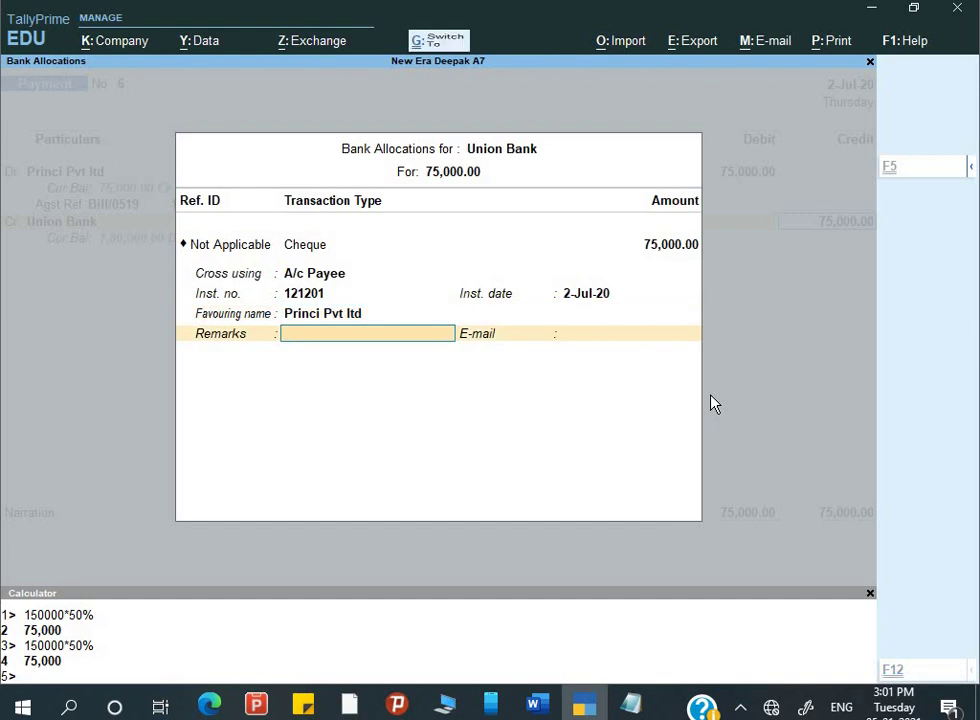
{"action": "key", "text": "ctrl+a"}
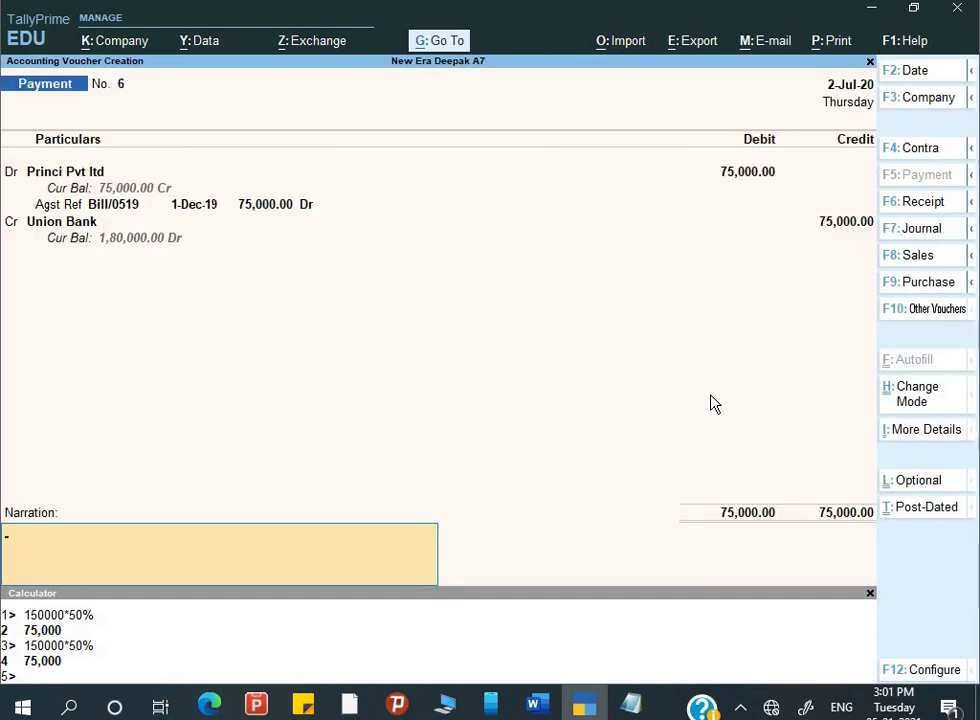
- Add the narration 'Being payment made' and save payment voucher No. 6
{"action": "type", "text": "Being "}
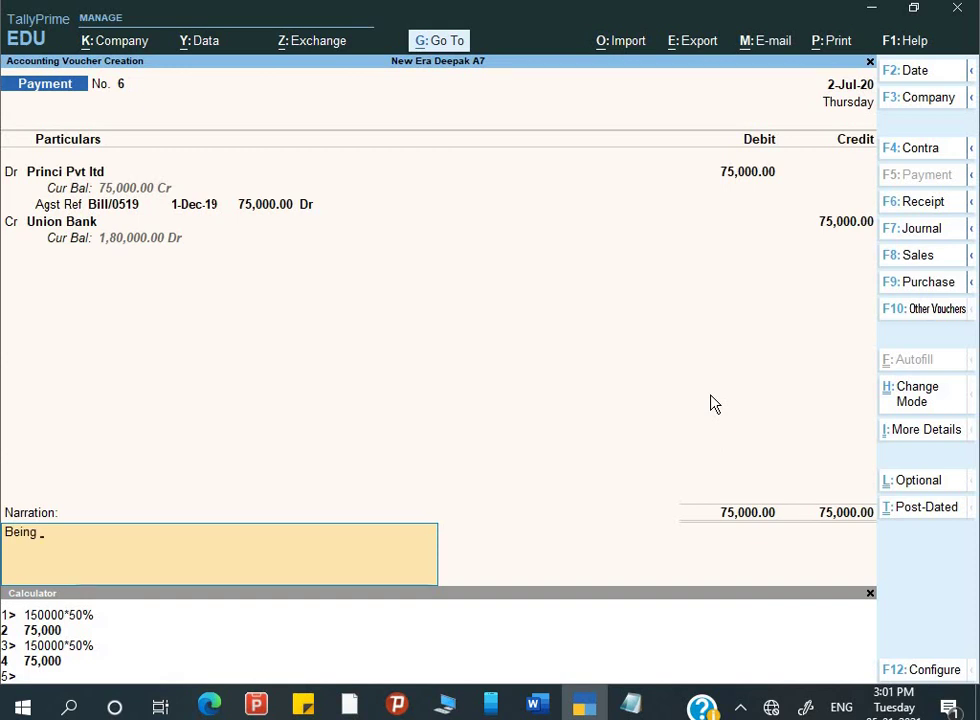
{"action": "type", "text": "payment made"}
{"action": "key", "text": "Return"}
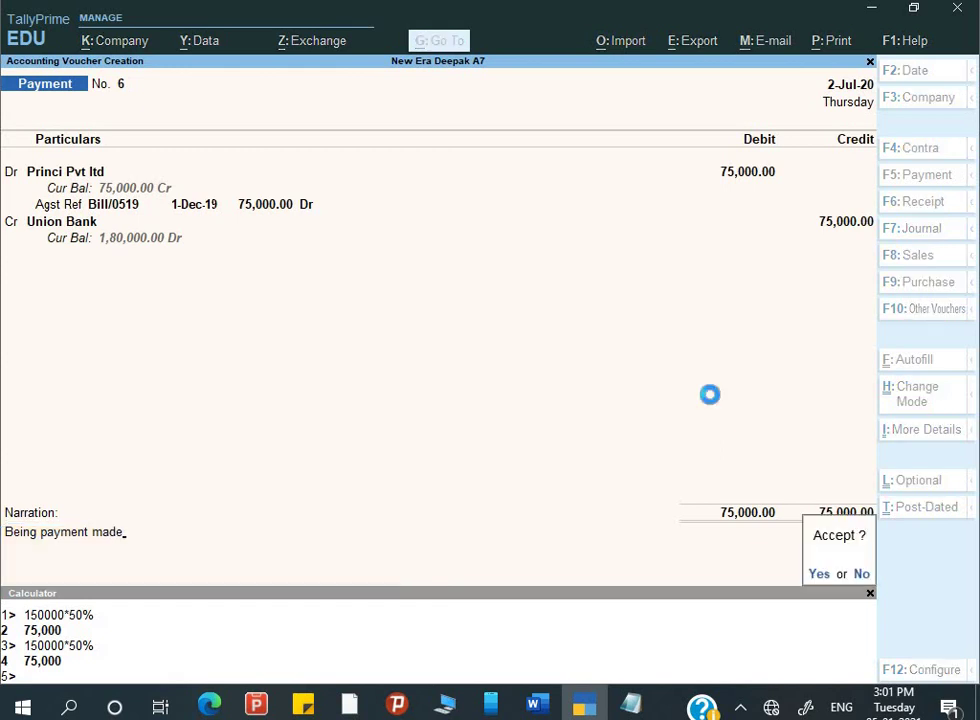
{"action": "key", "text": "Return"}
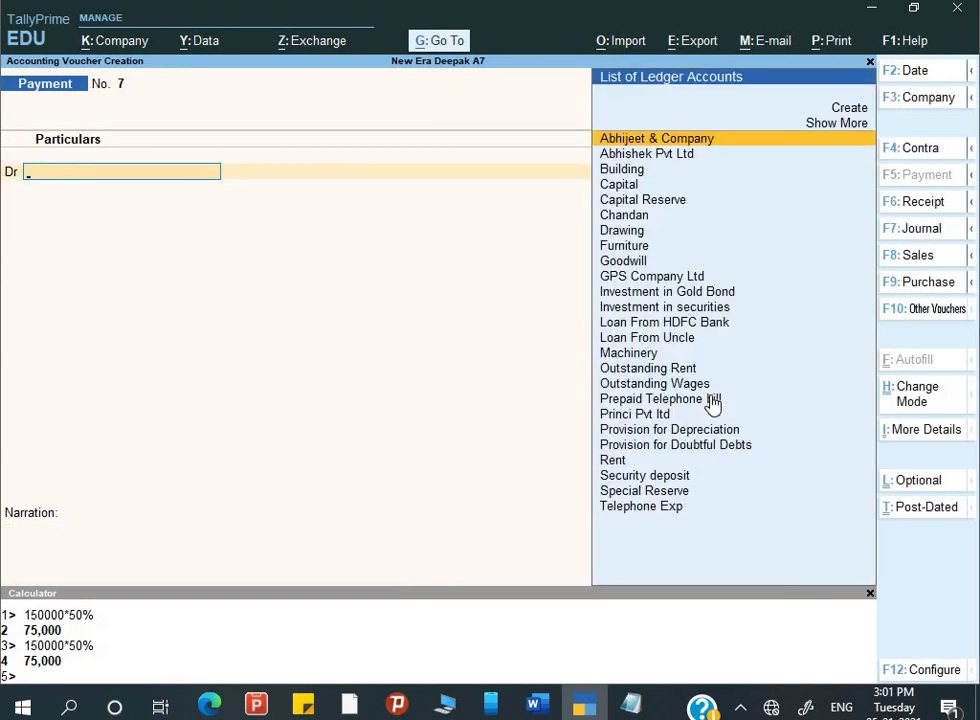
{"action": "key", "text": "Escape"}
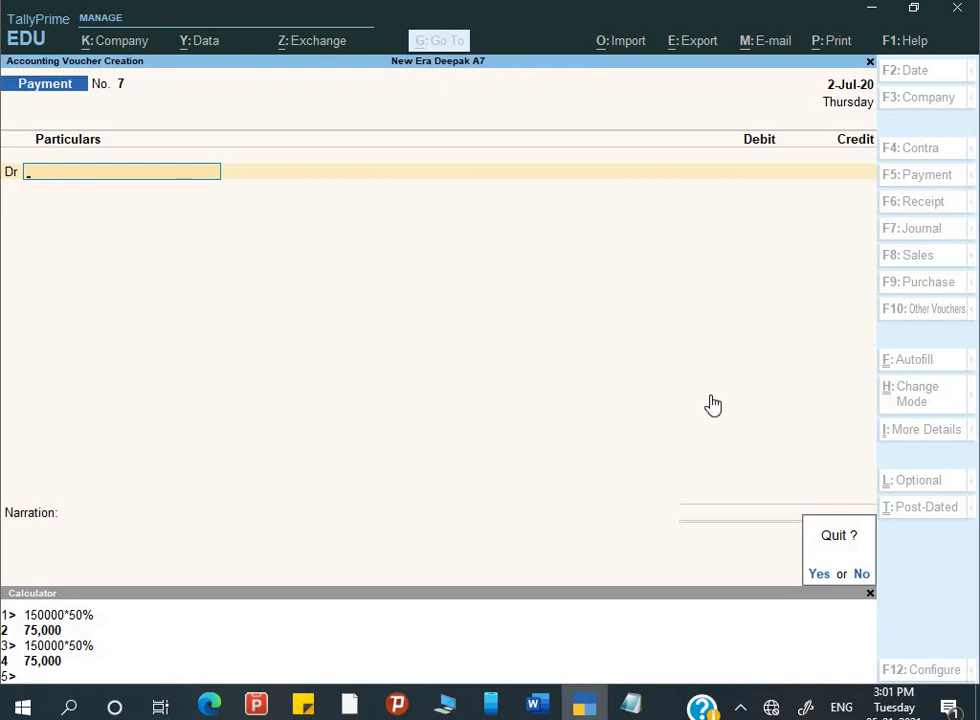
- Review payment voucher No. 6 and check the assignment for the next entry
{"action": "key", "text": "Return"}
{"action": "key", "text": "Return"}
{"action": "key", "text": "alt+Tab"}
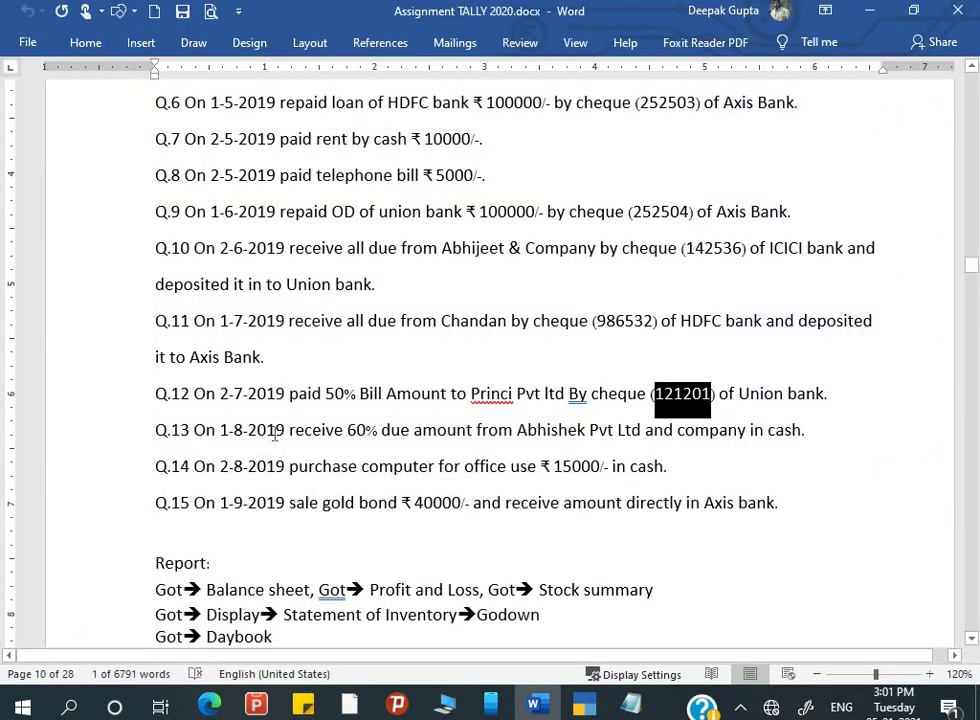
{"action": "key", "text": "alt+Tab"}
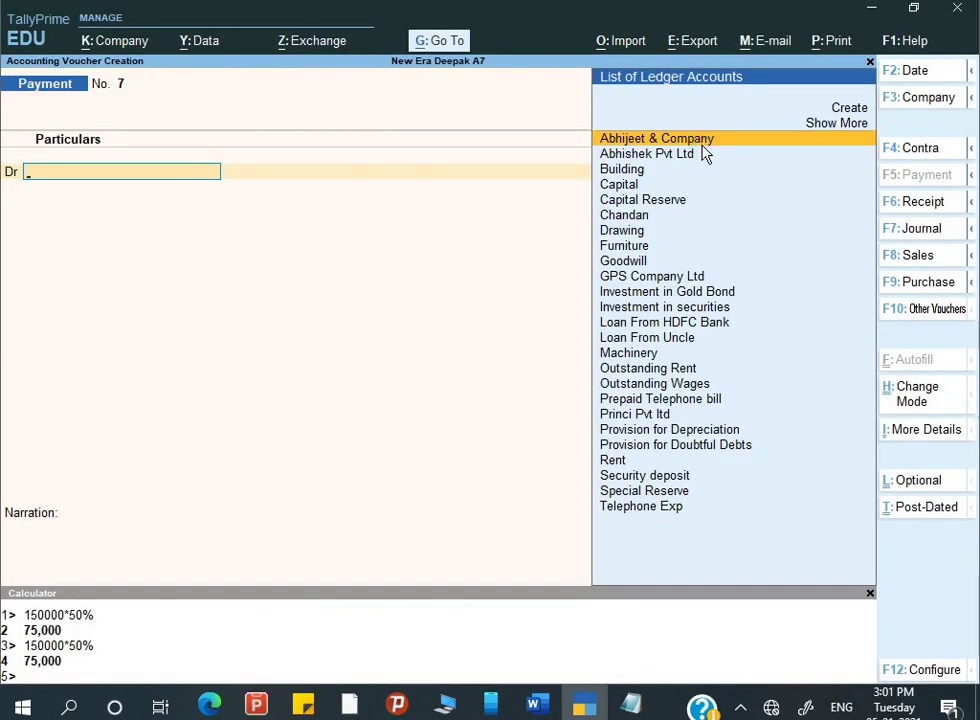
{"action": "key", "text": "Page_Up"}
{"action": "key", "text": "Return"}
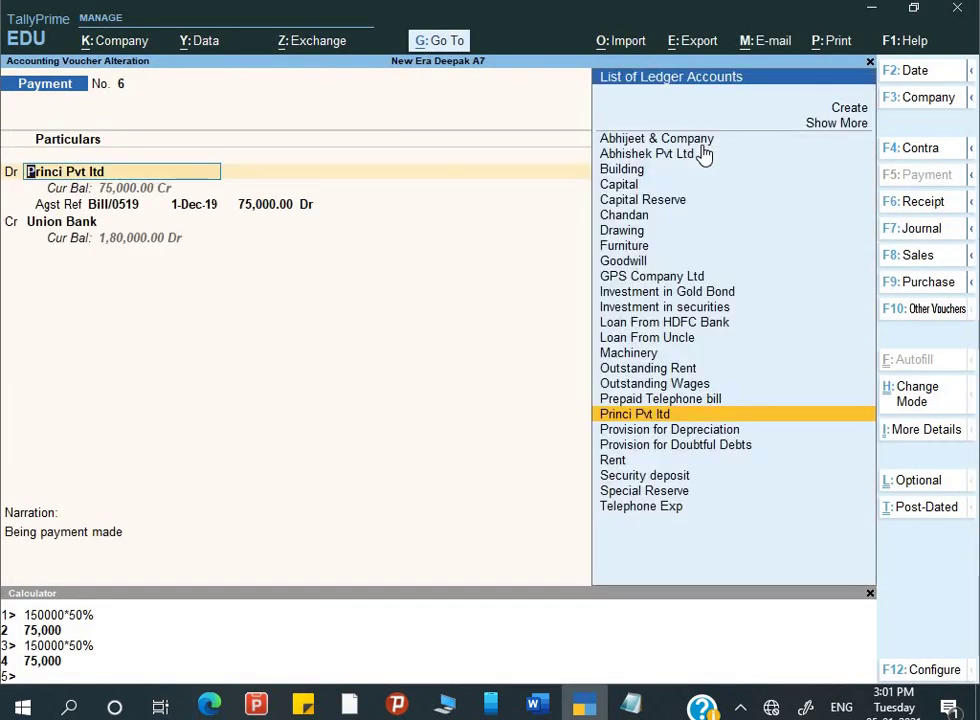
{"action": "key", "text": "Page_Down"}
{"action": "key", "text": "alt+Tab"}
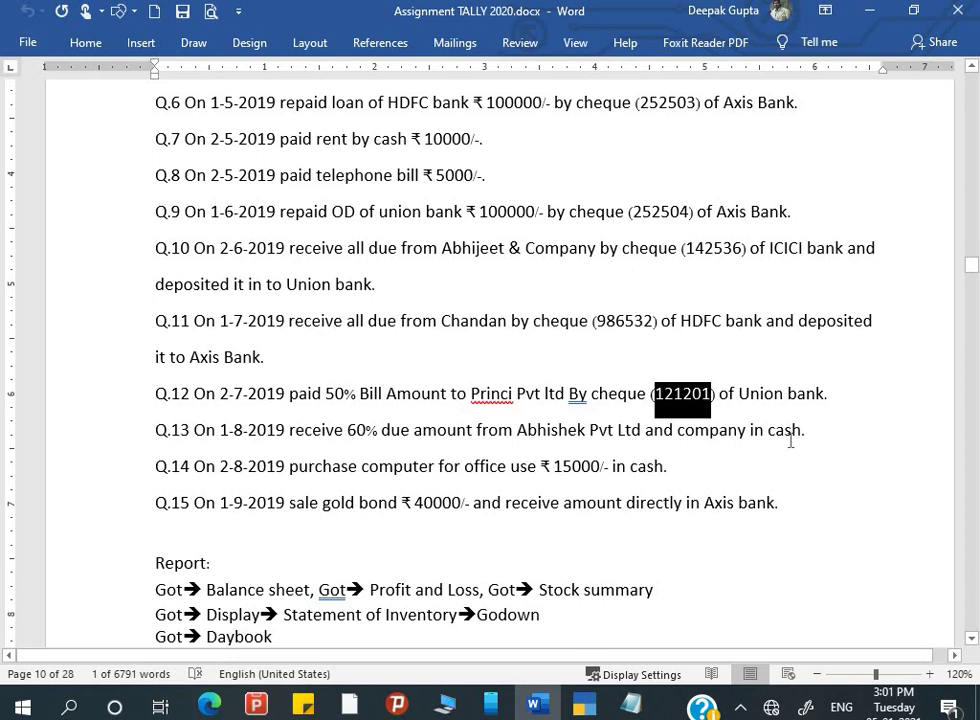
{"action": "key", "text": "alt+Tab"}
{"action": "key", "text": "Tab"}
{"action": "key", "text": "alt+Tab"}
{"action": "key", "text": "alt+Tab"}
{"action": "key", "text": "alt+Tab"}
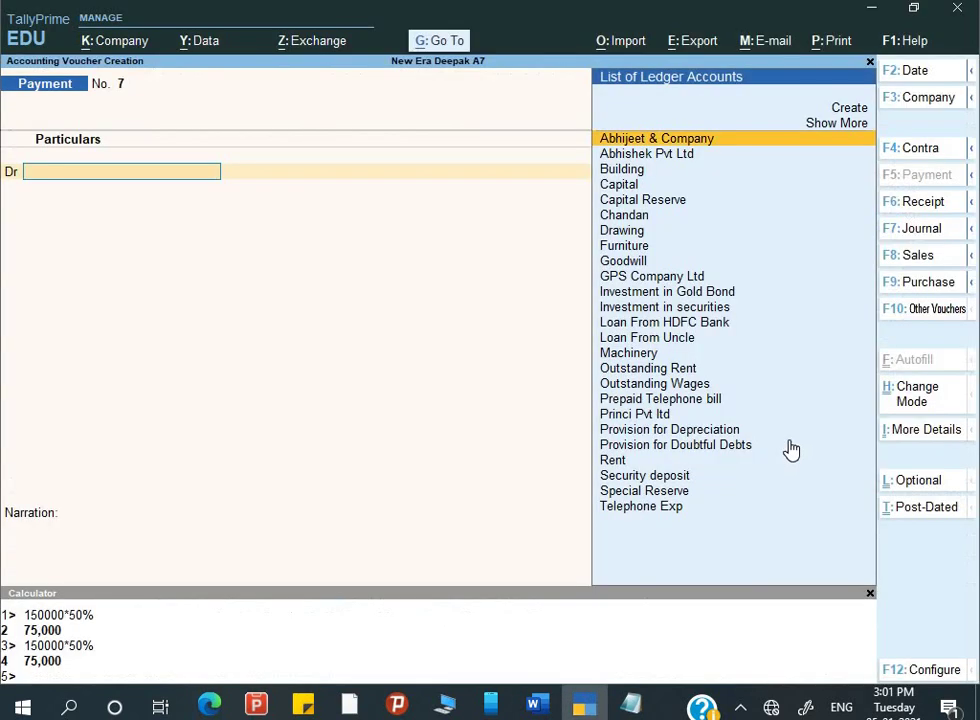
- Date the voucher 1-8 and switch to a Receipt voucher with Abhishek Pvt Ltd highlighted
{"action": "key", "text": "F2"}
{"action": "type", "text": "1"}
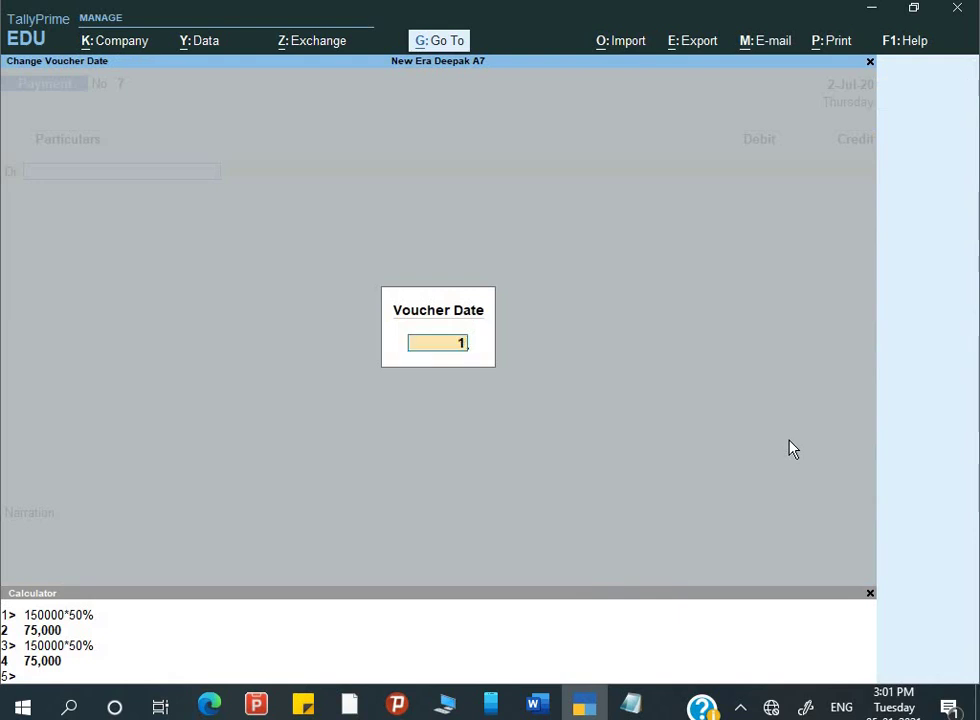
{"action": "type", "text": "-8"}
{"action": "key", "text": "Return"}
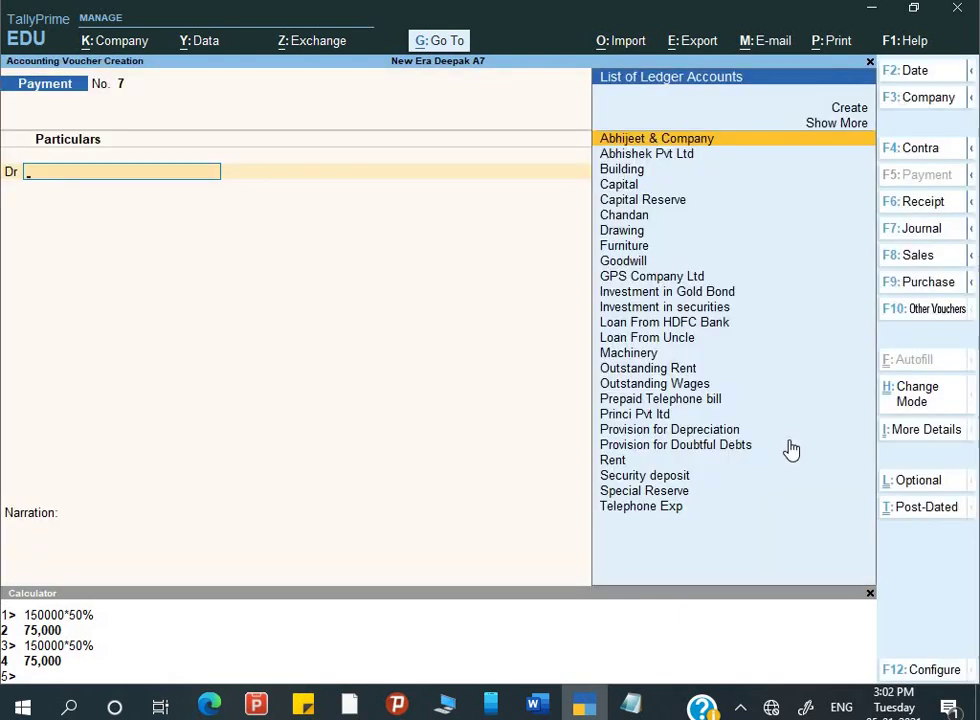
{"action": "key", "text": "alt+Tab"}
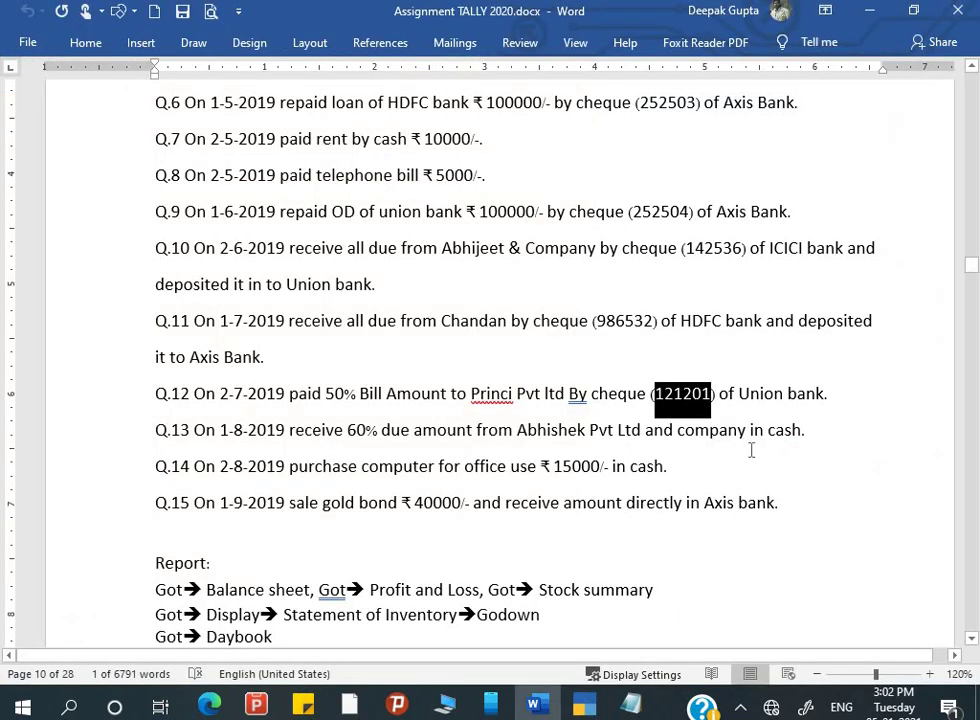
{"action": "key", "text": "alt+Tab"}
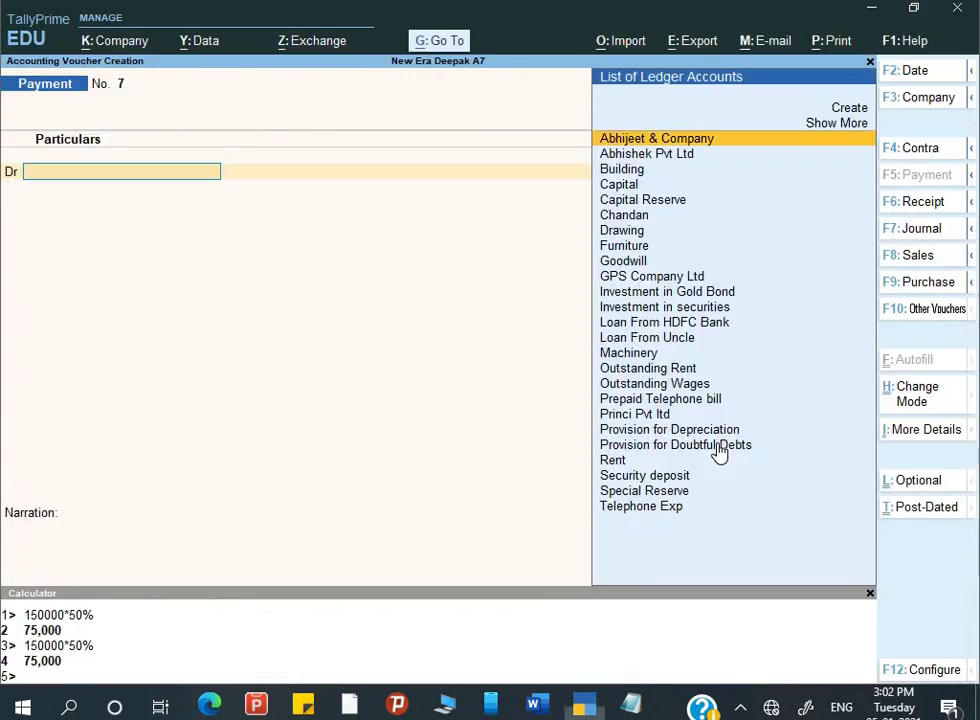
{"action": "type", "text": "Ab"}
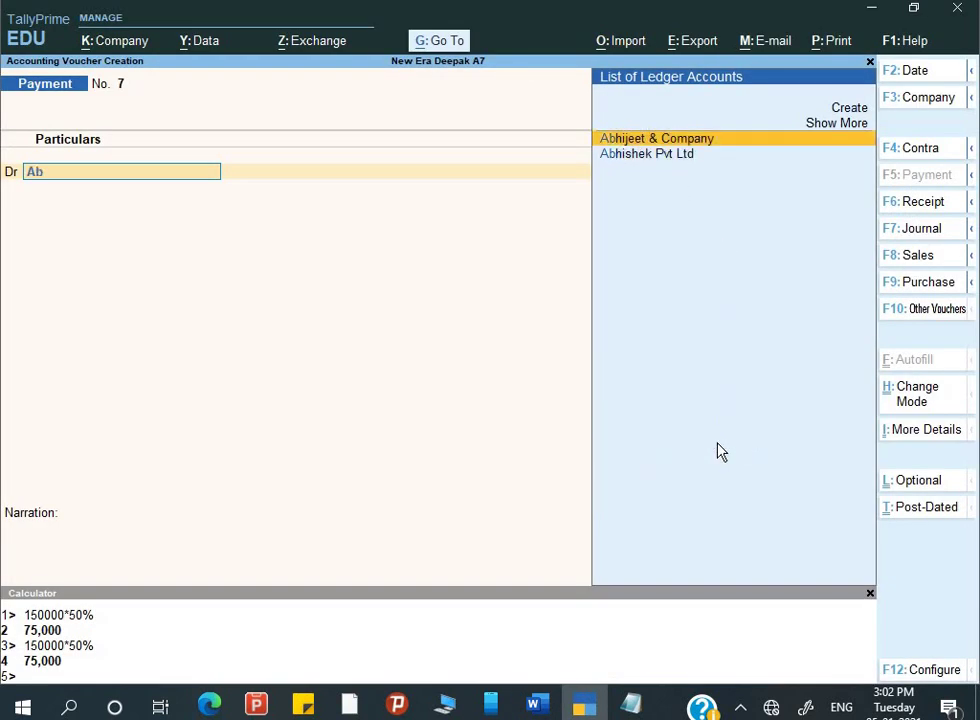
{"action": "key", "text": "Down"}
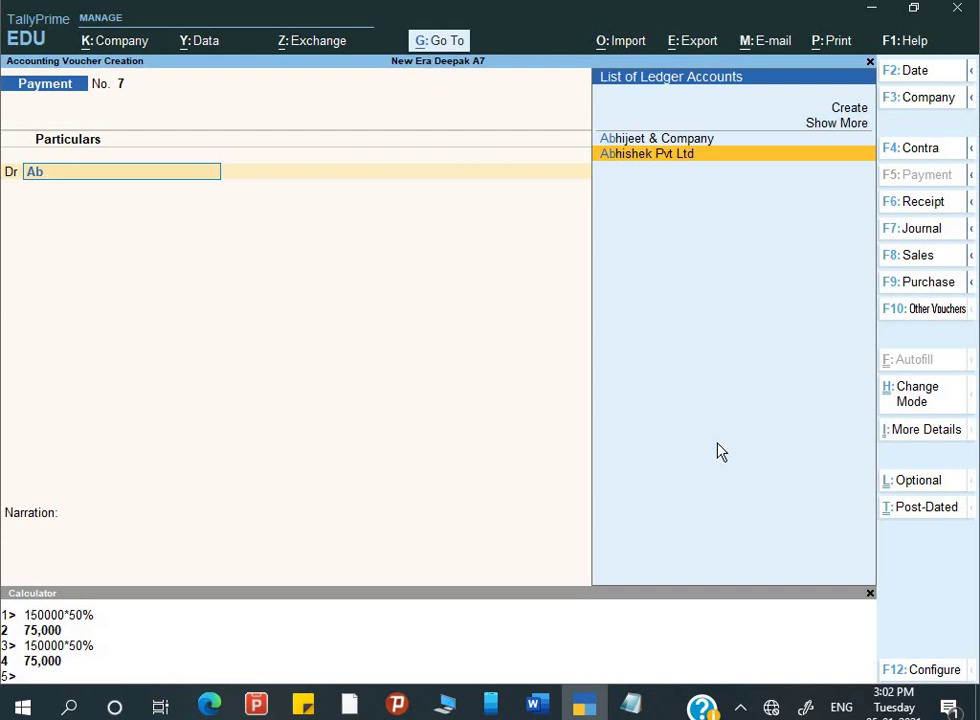
{"action": "key", "text": "F6"}
{"action": "key", "text": "Down"}
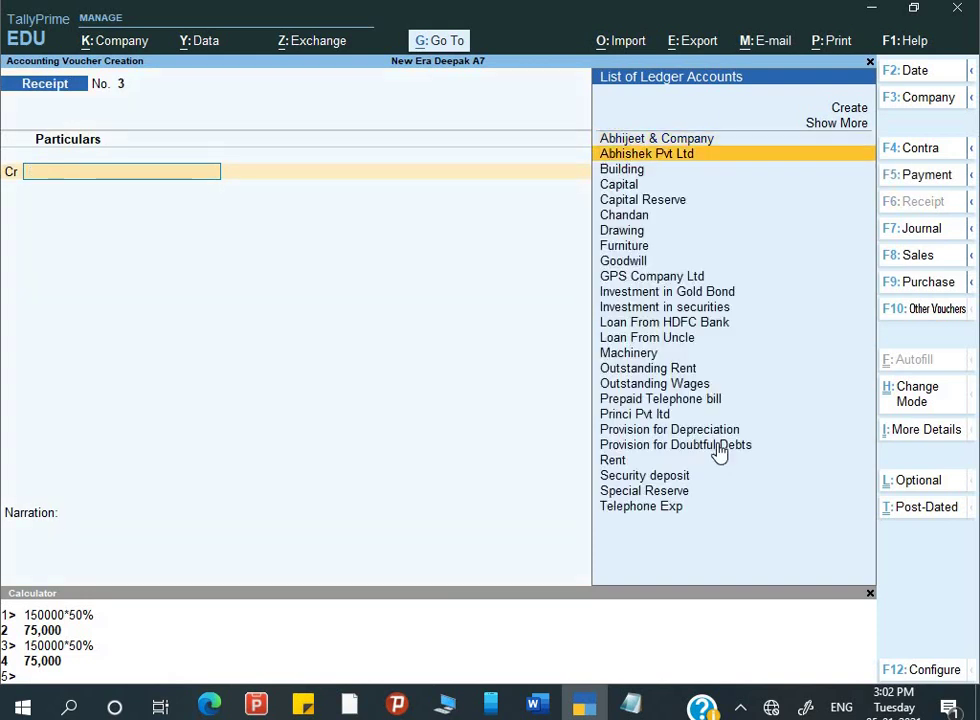
- Credit Abhishek Pvt Ltd 18,000 (30000*60%) against bill Sale/0240
{"action": "key", "text": "Return"}
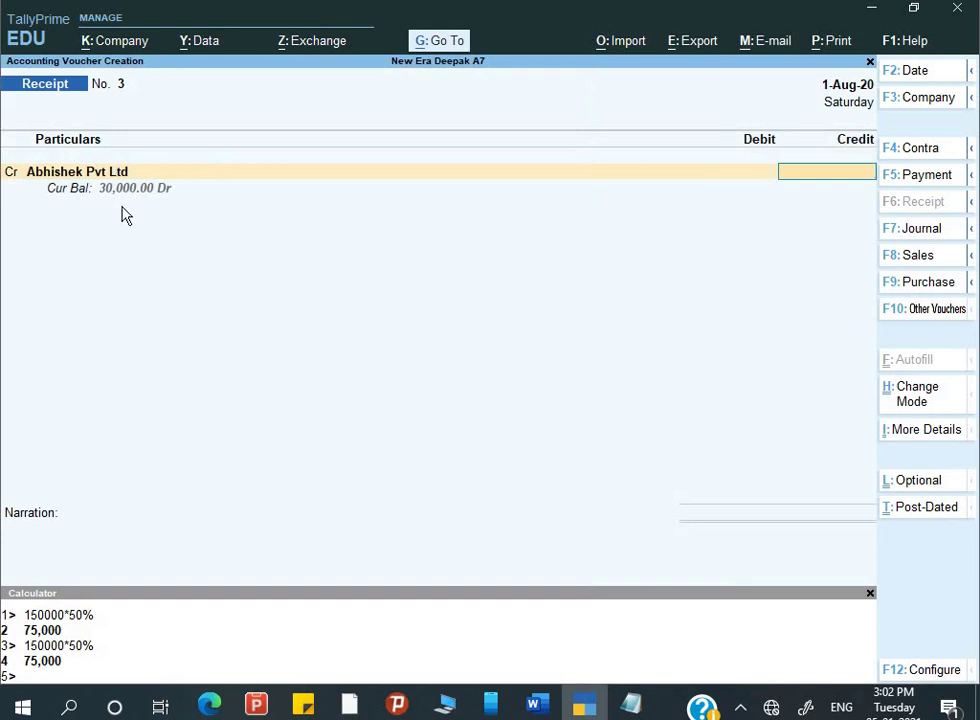
{"action": "key", "text": "ctrl+n"}
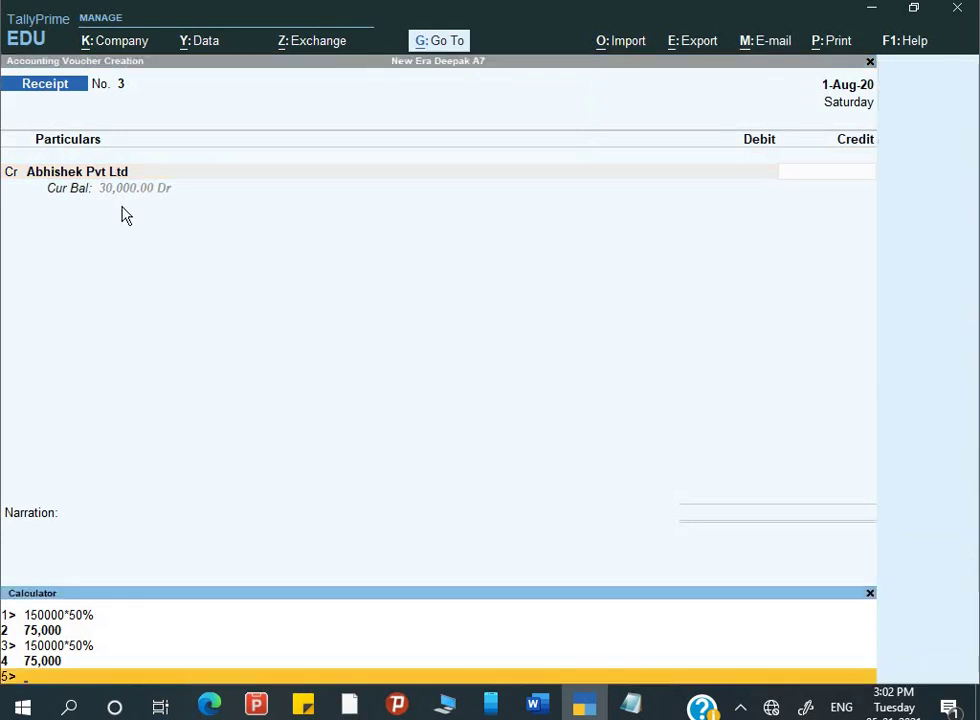
{"action": "type", "text": "30000"}
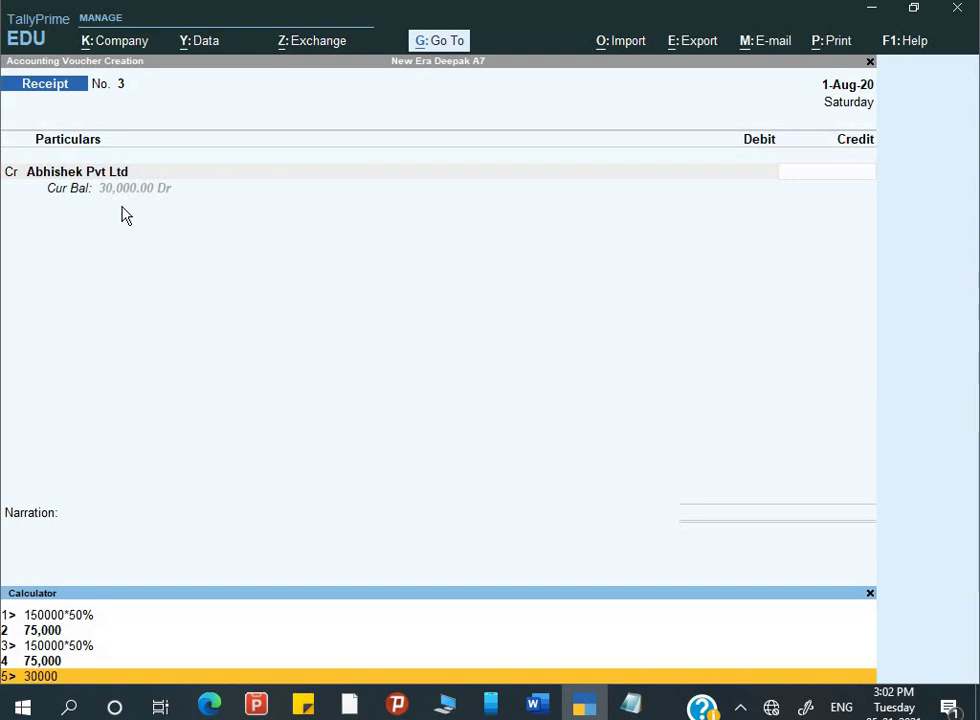
{"action": "type", "text": "*60%"}
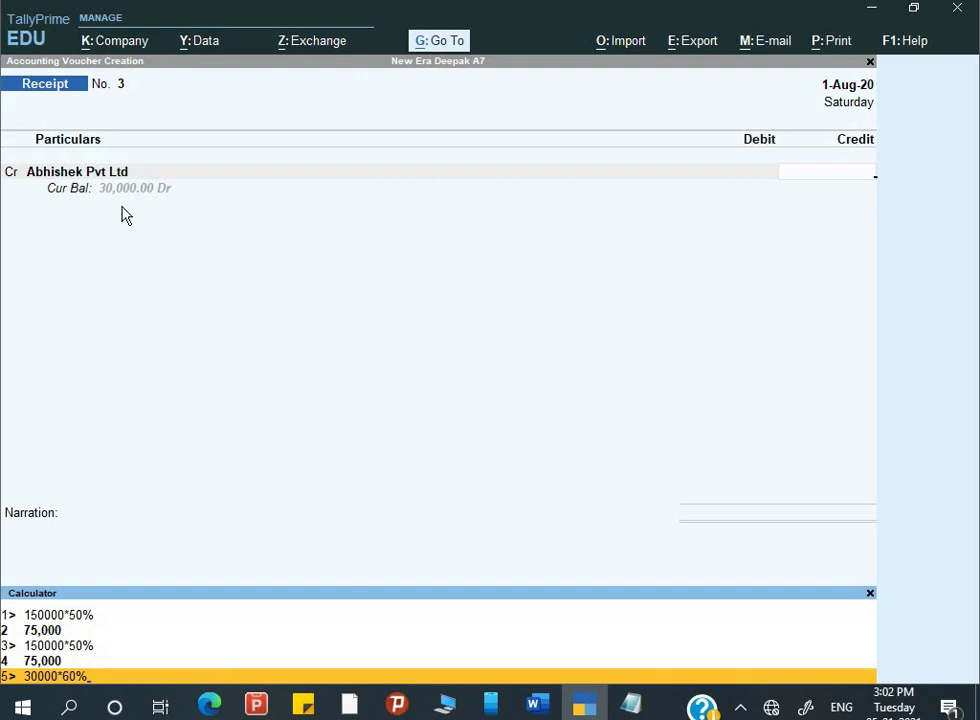
{"action": "key", "text": "Return"}
{"action": "key", "text": "Return"}
{"action": "key", "text": "Return"}
{"action": "key", "text": "Return"}
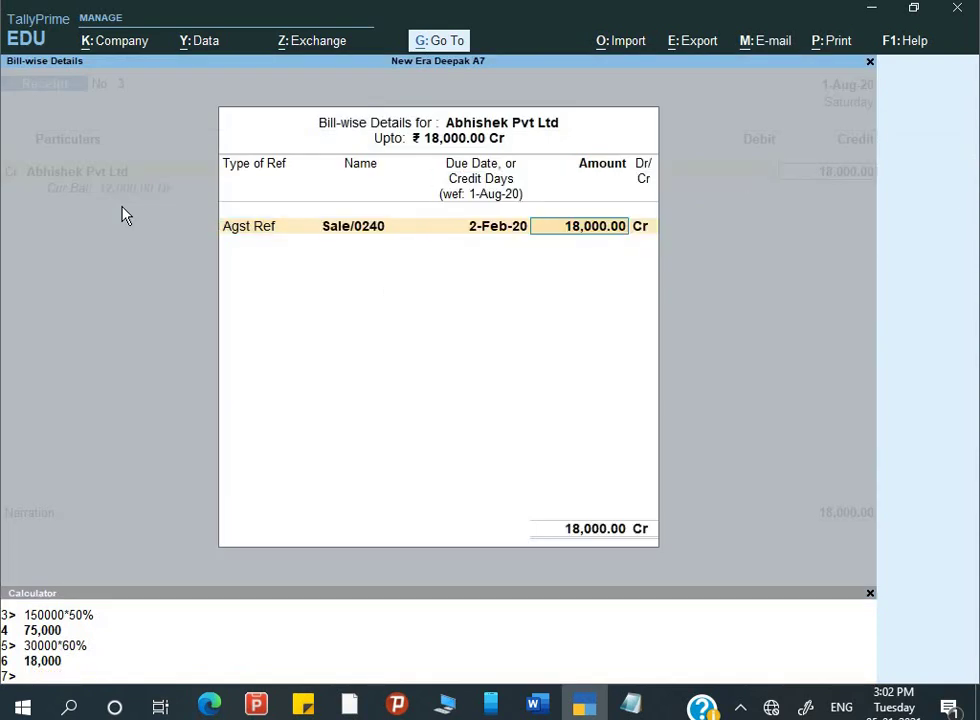
{"action": "key", "text": "Return"}
{"action": "key", "text": "Return"}
{"action": "key", "text": "Return"}
{"action": "key", "text": "Return"}
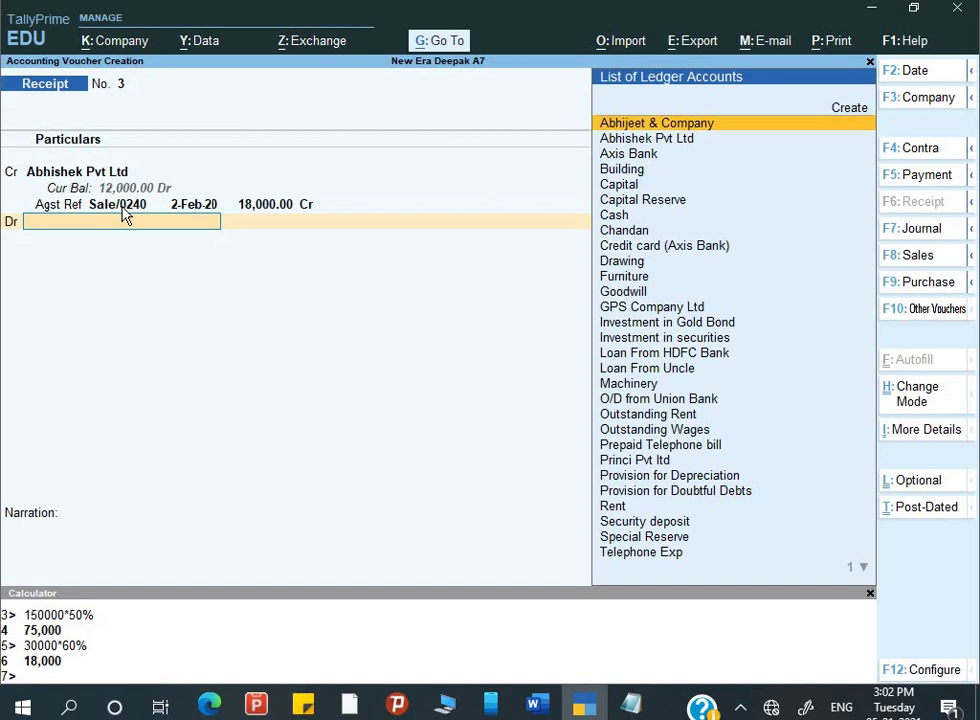
- Debit Cash, add narration 'Being payment rec.' and save receipt No. 3
{"action": "key", "text": "Down"}
{"action": "key", "text": "Down"}
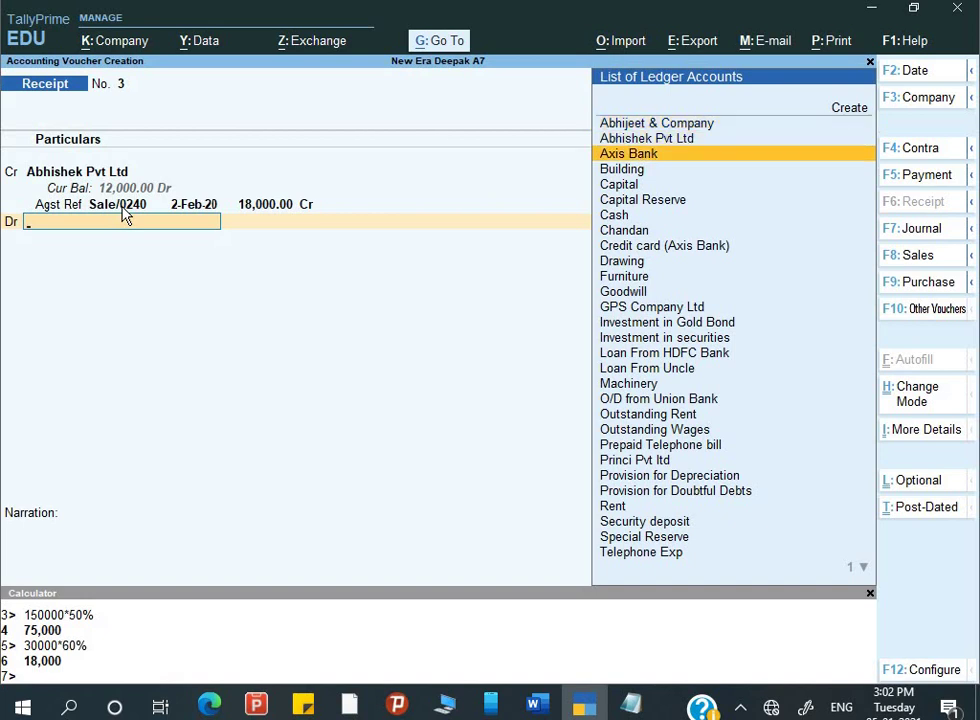
{"action": "key", "text": "alt+Tab"}
{"action": "key", "text": "Down"}
{"action": "key", "text": "Down"}
{"action": "key", "text": "Down"}
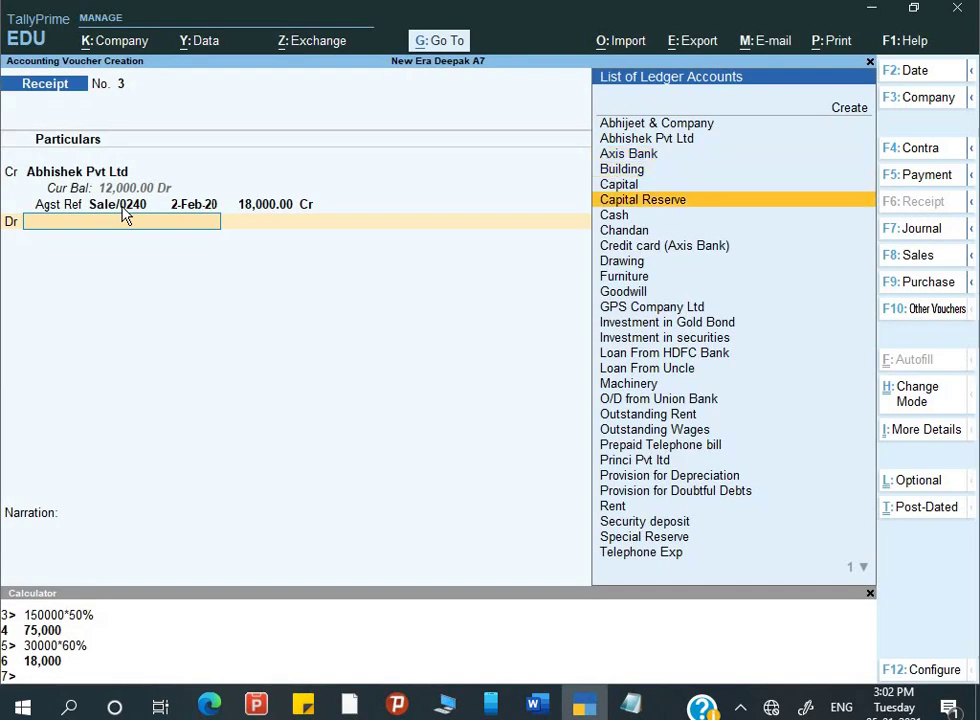
{"action": "key", "text": "Down"}
{"action": "key", "text": "Return"}
{"action": "key", "text": "Return"}
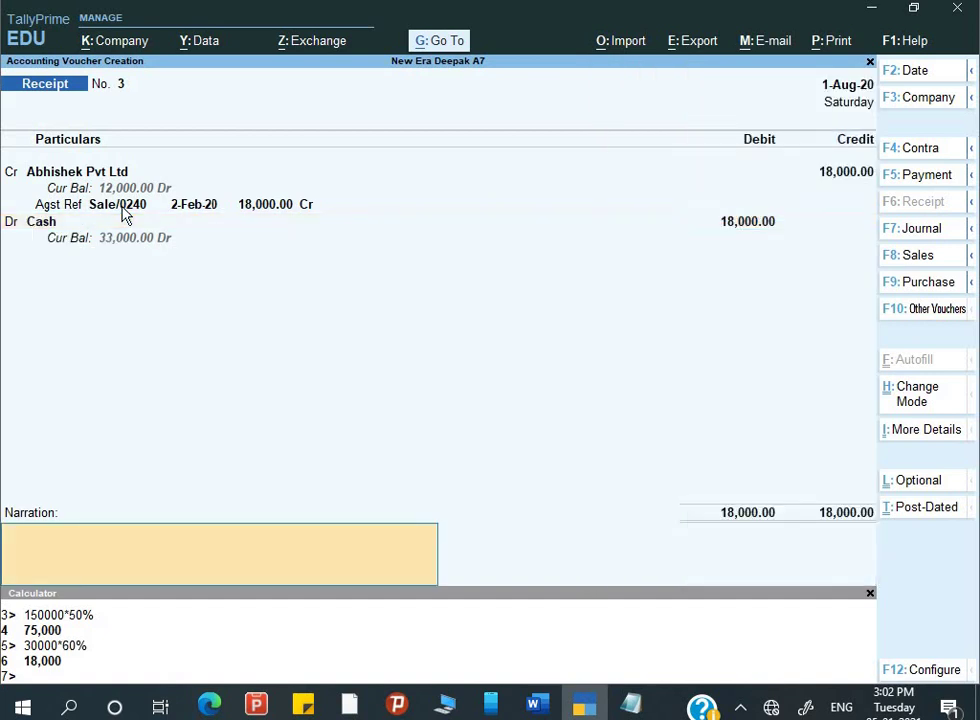
{"action": "type", "text": "Being "}
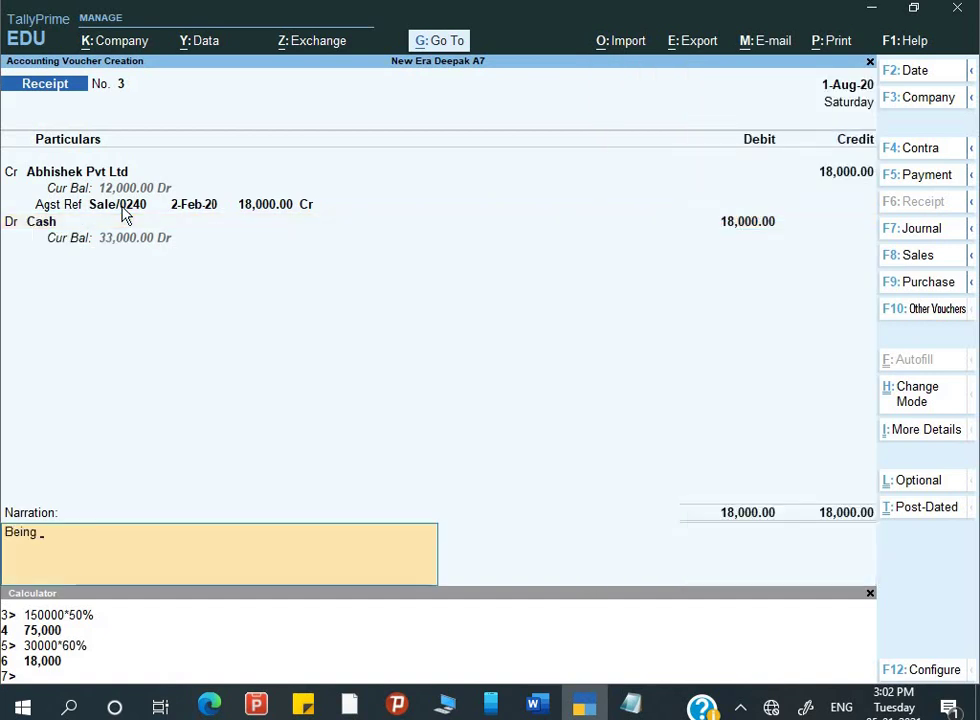
{"action": "type", "text": "payment"}
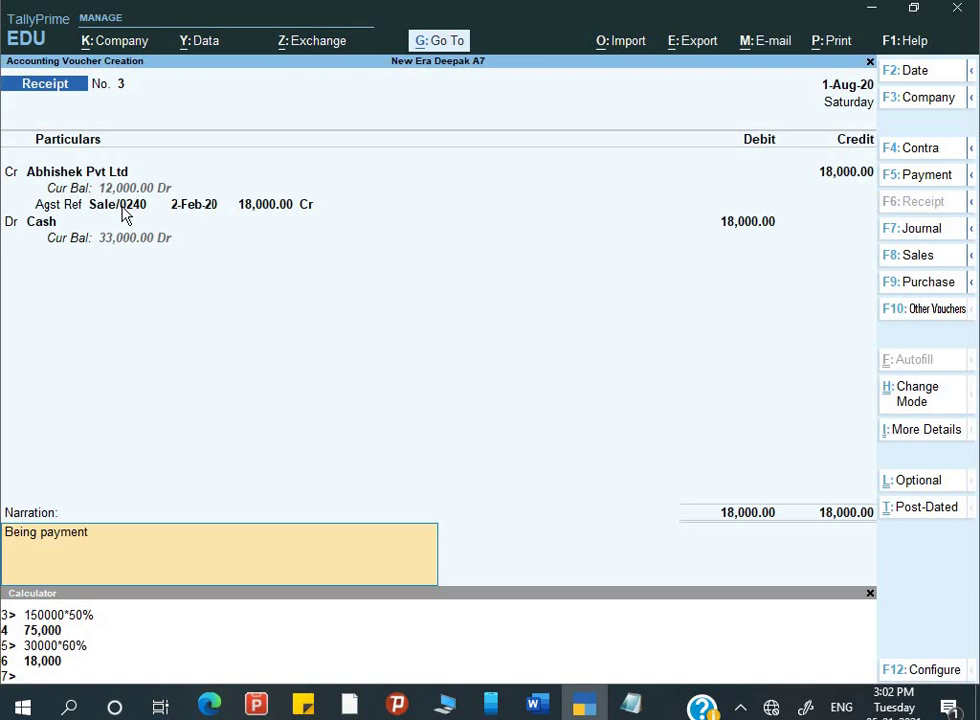
{"action": "type", "text": " rec."}
{"action": "key", "text": "Return"}
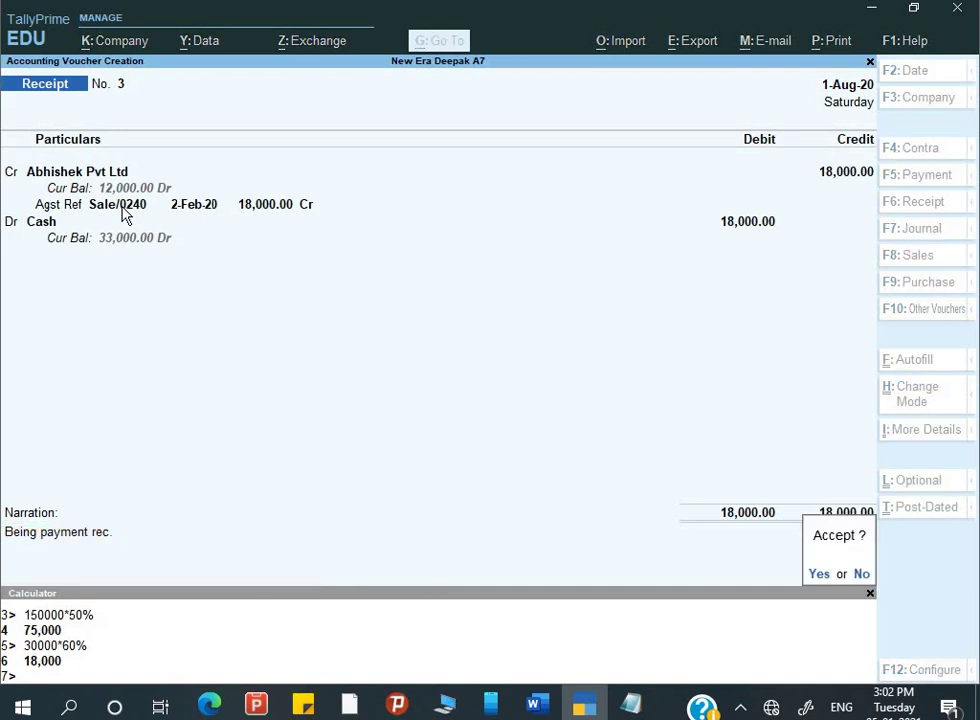
{"action": "key", "text": "Return"}
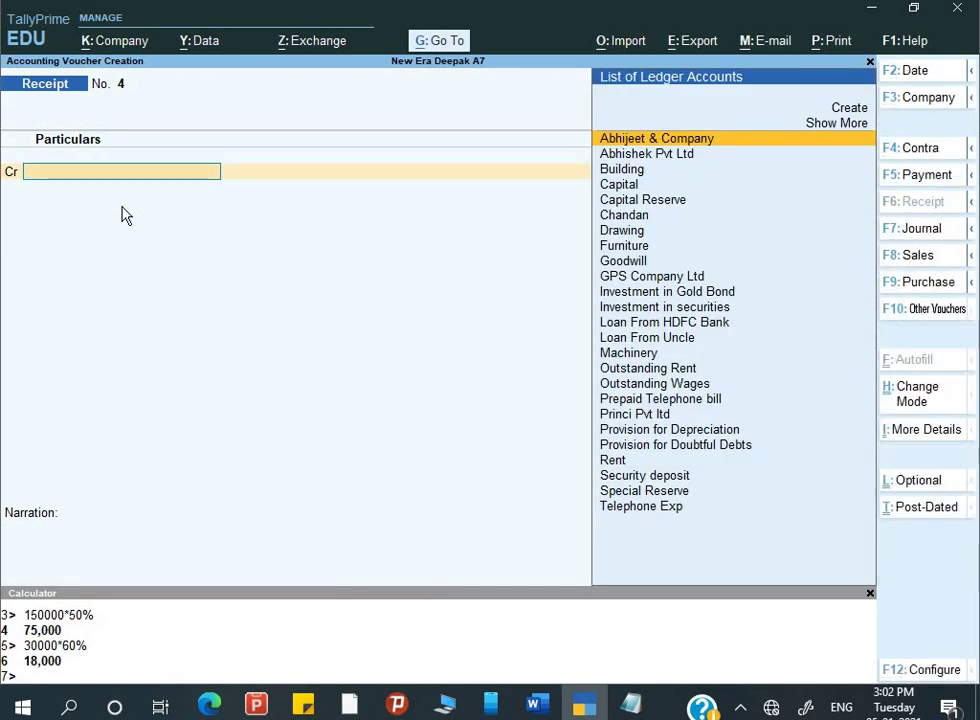
{"action": "key", "text": "alt+Tab"}
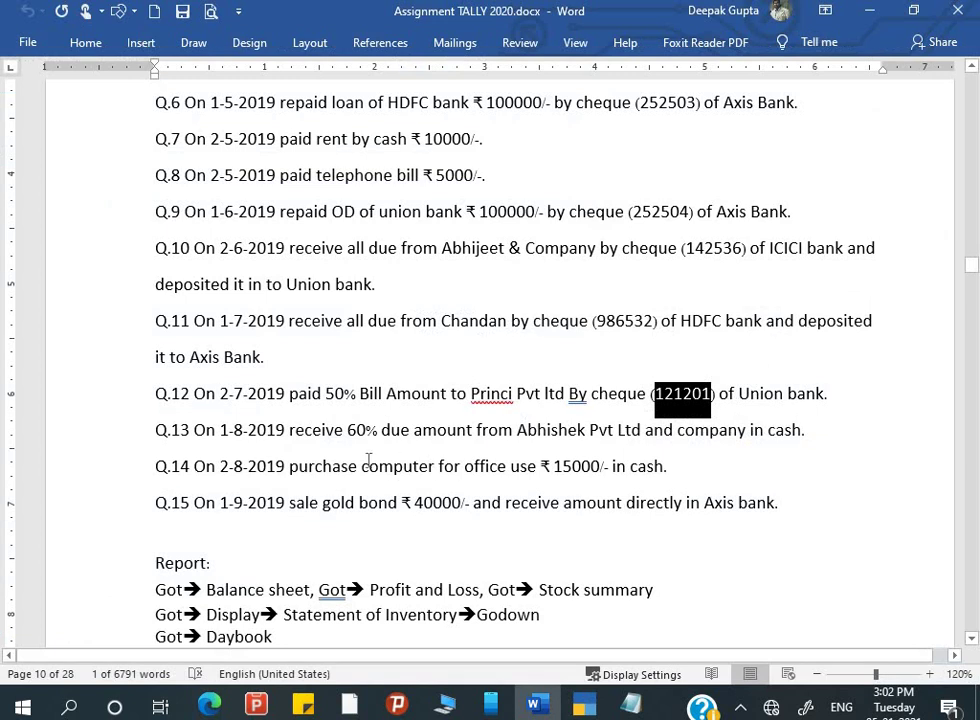
{"action": "left_click", "coordinate": [244, 468]}
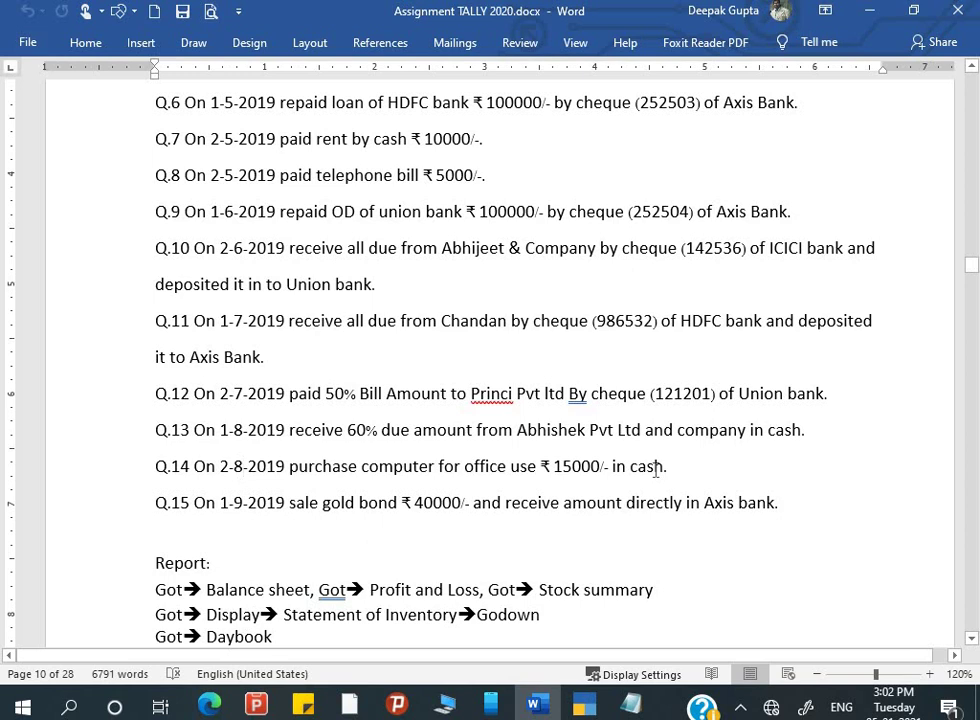
{"action": "key", "text": "alt+Tab"}
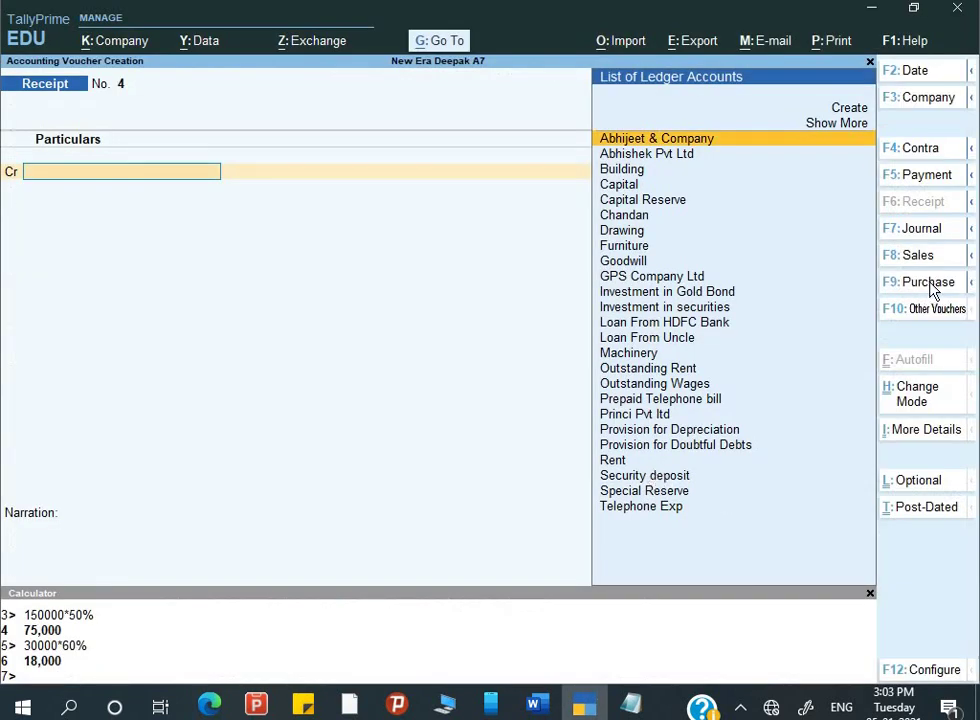
- Start a new Purchase voucher in Accounting Invoice mode
{"action": "left_click", "coordinate": [932, 283]}
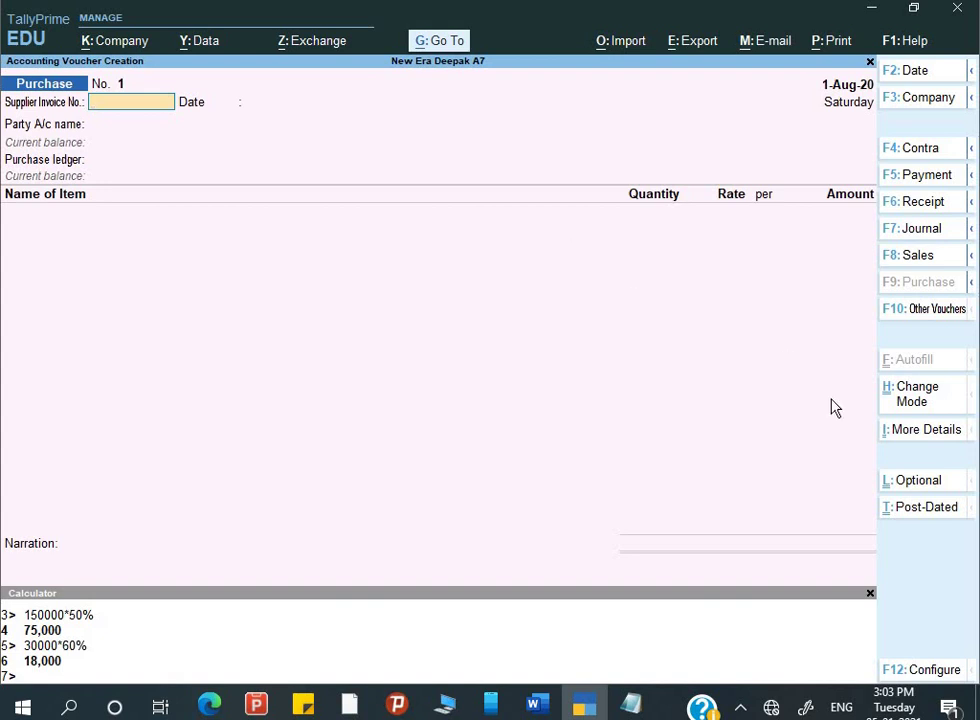
{"action": "left_click", "coordinate": [911, 403]}
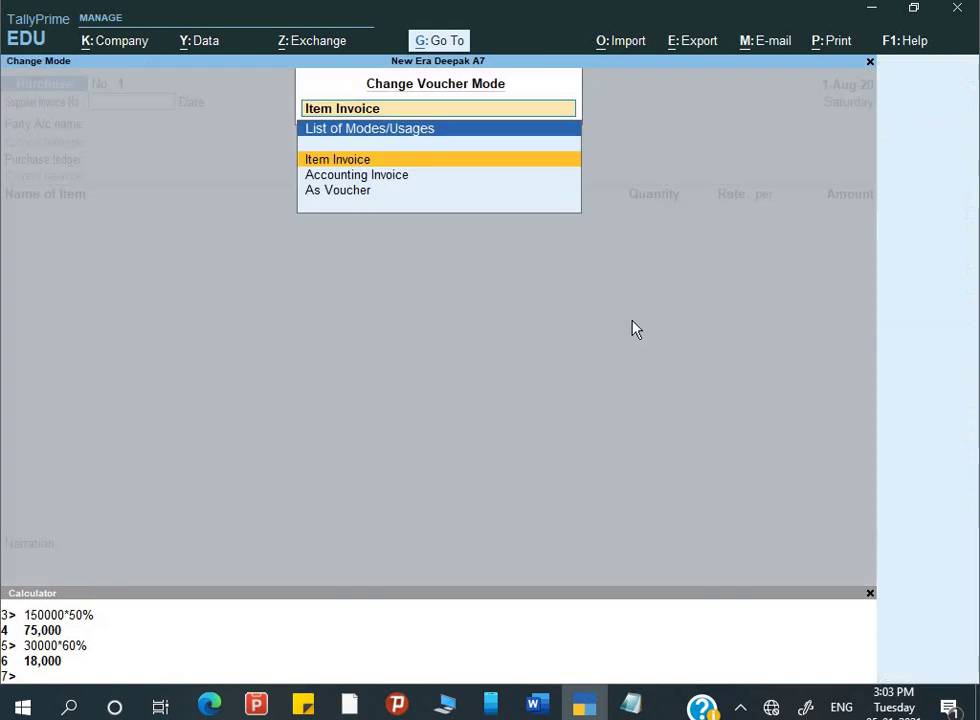
{"action": "key", "text": "Down"}
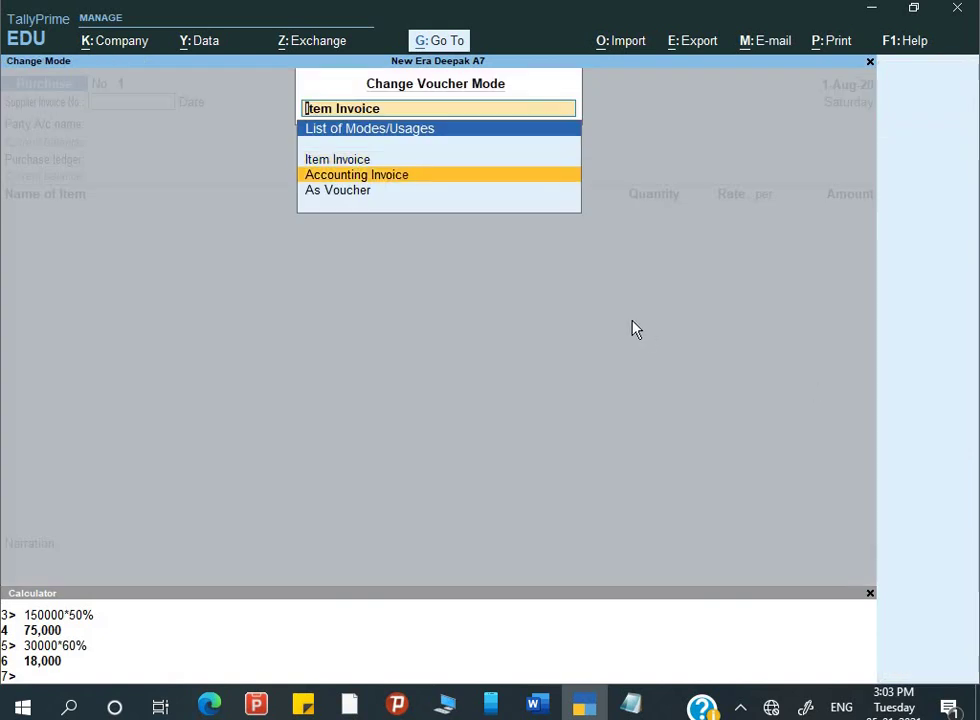
{"action": "key", "text": "Return"}
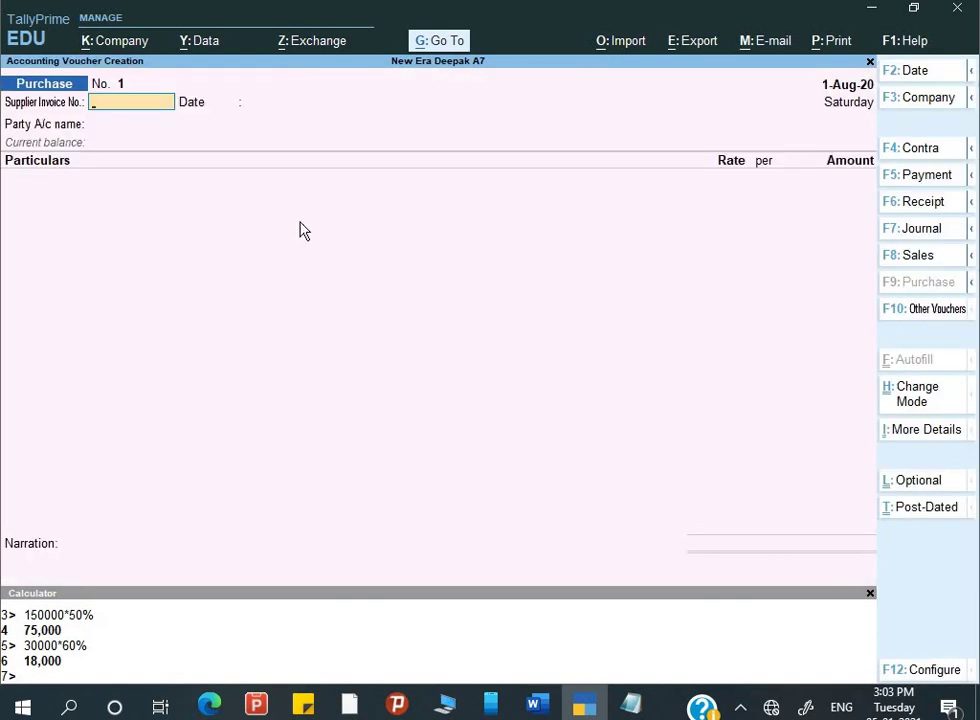
{"action": "key", "text": "Return"}
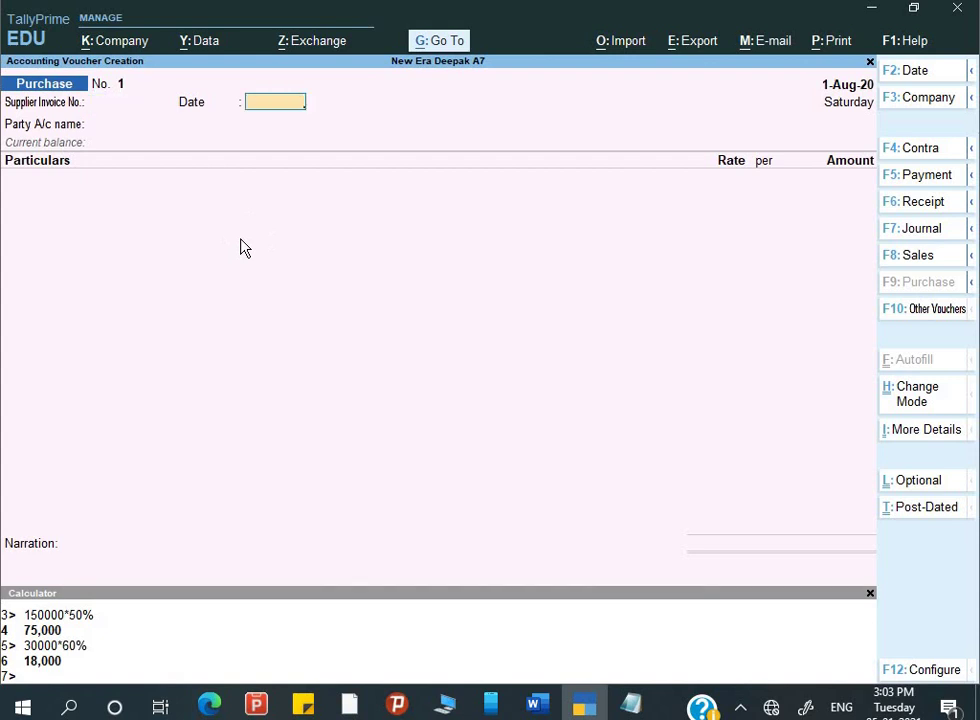
{"action": "key", "text": "BackSpace"}
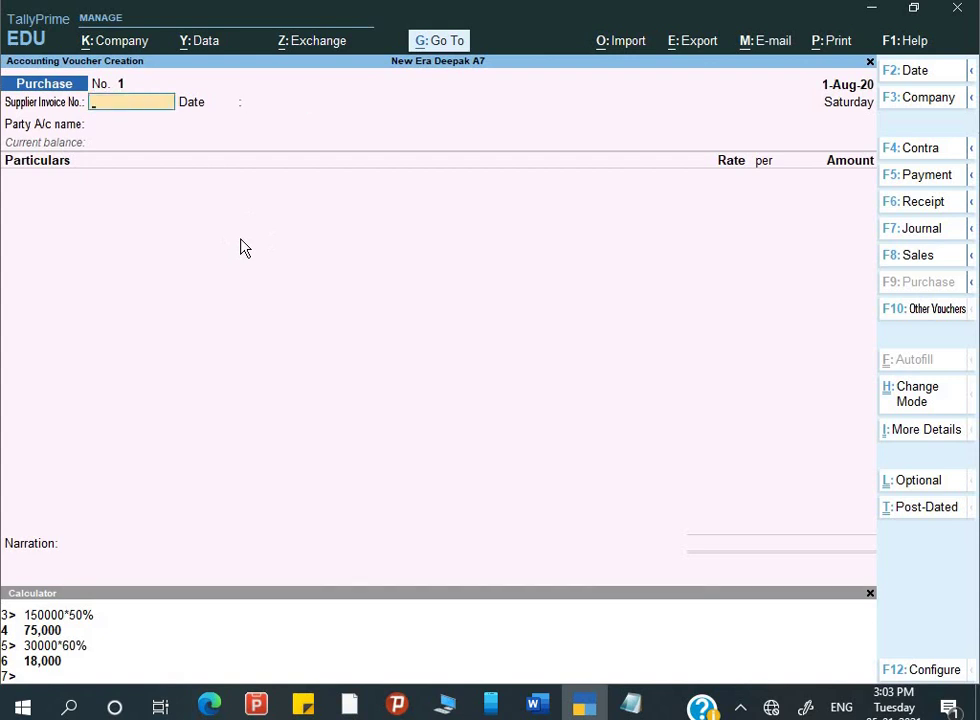
{"action": "key", "text": "Return"}
{"action": "key", "text": "Return"}
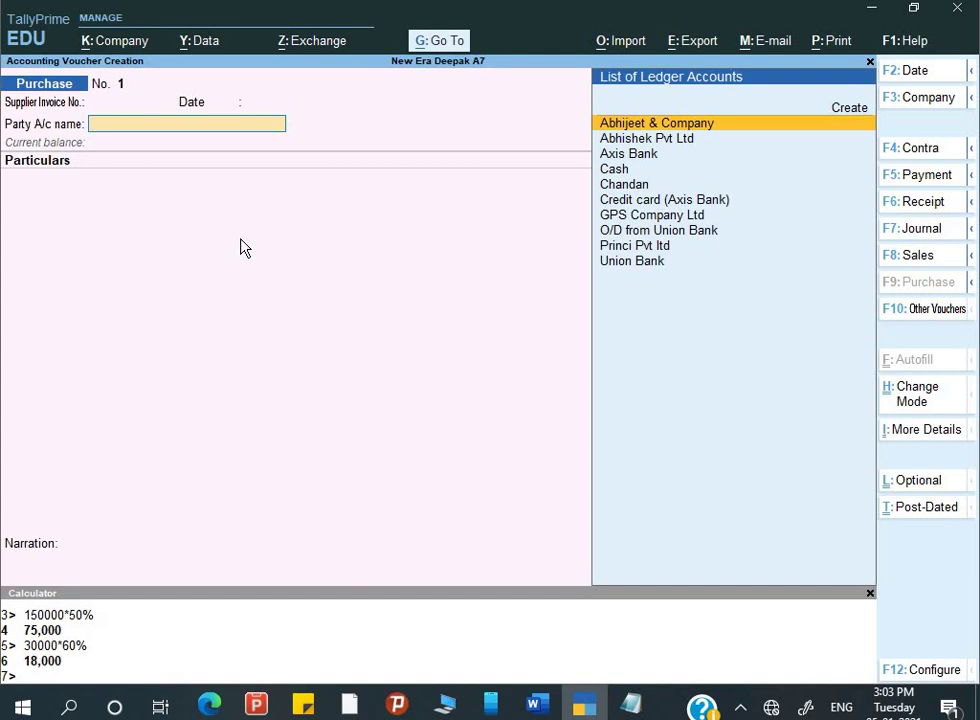
- Set the purchase date to 2-8-2020 and highlight Cash for the party account
{"action": "key", "text": "alt+Tab"}
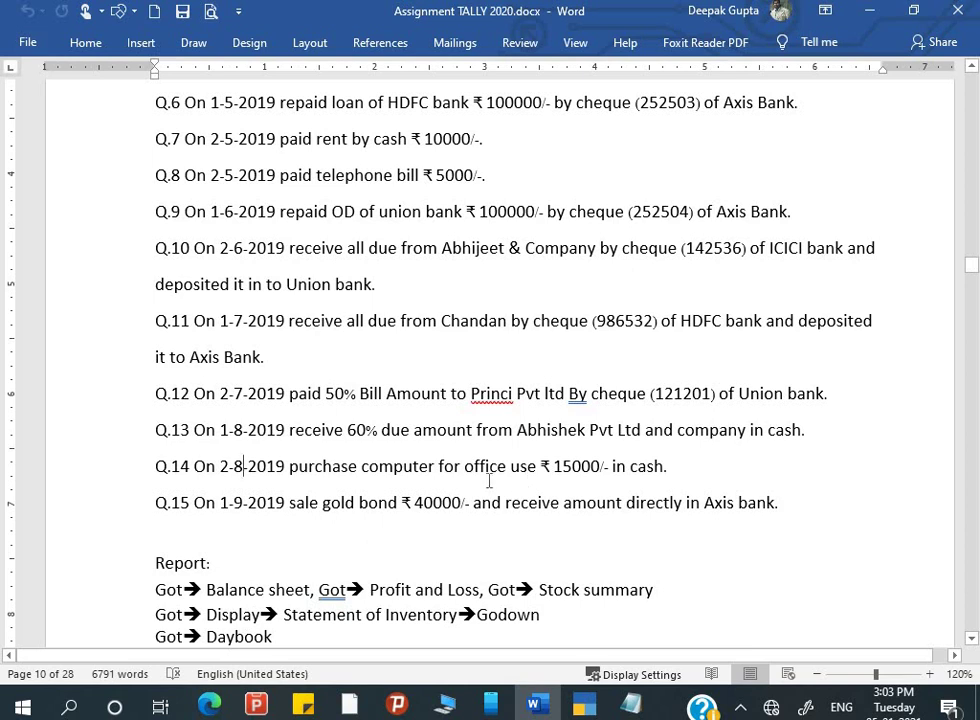
{"action": "key", "text": "alt+Tab"}
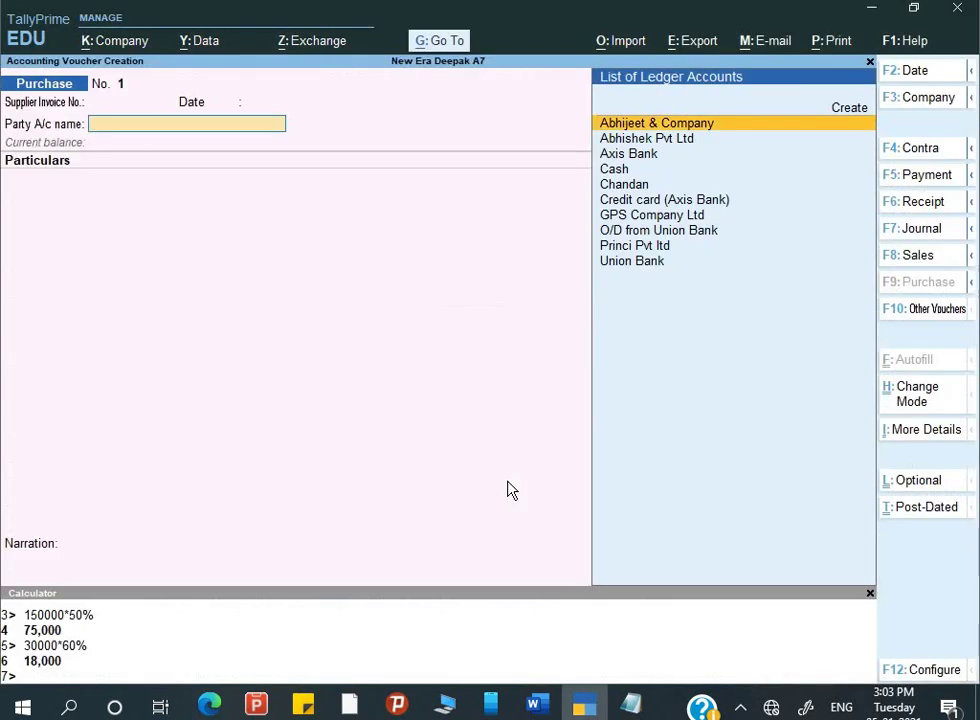
{"action": "key", "text": "F2"}
{"action": "key", "text": "Return"}
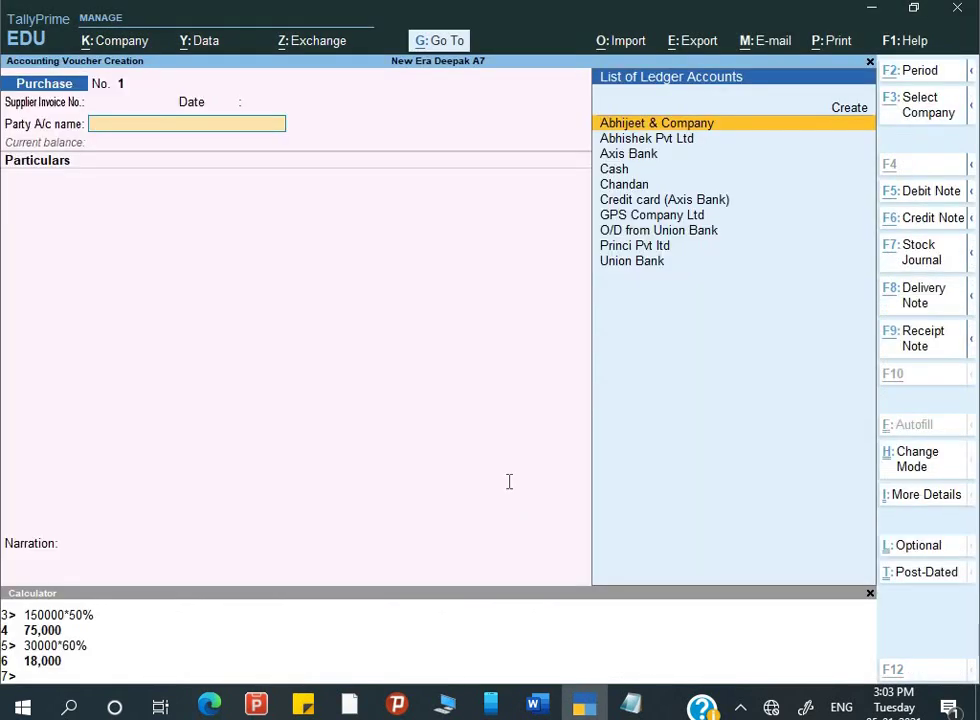
{"action": "key", "text": "alt+Tab"}
{"action": "key", "text": "alt+Tab"}
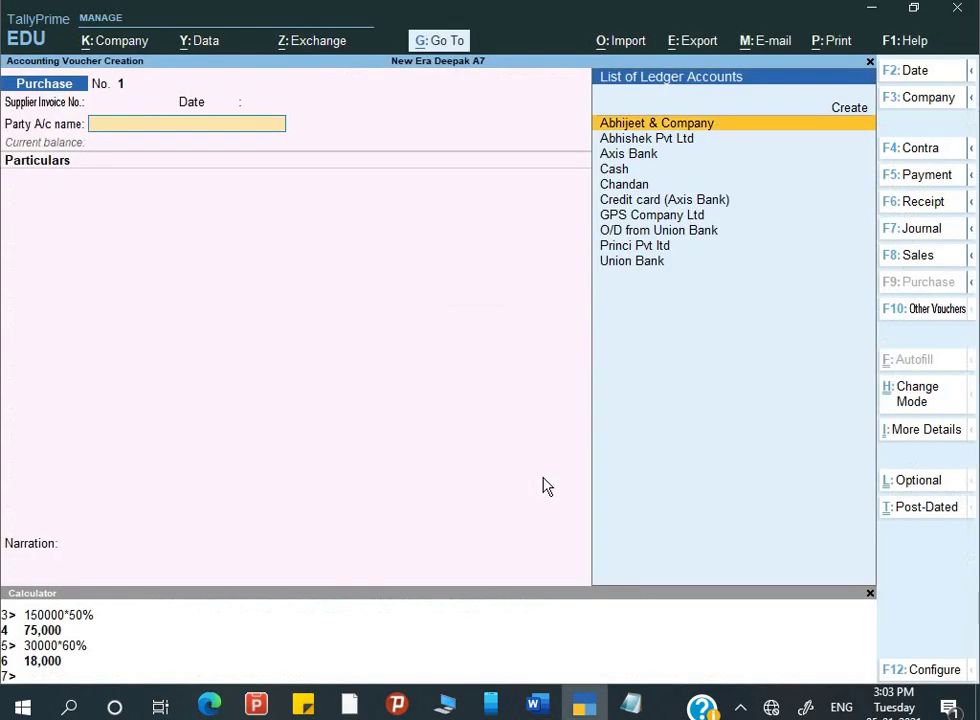
{"action": "key", "text": "Down"}
{"action": "key", "text": "Down"}
{"action": "key", "text": "Down"}
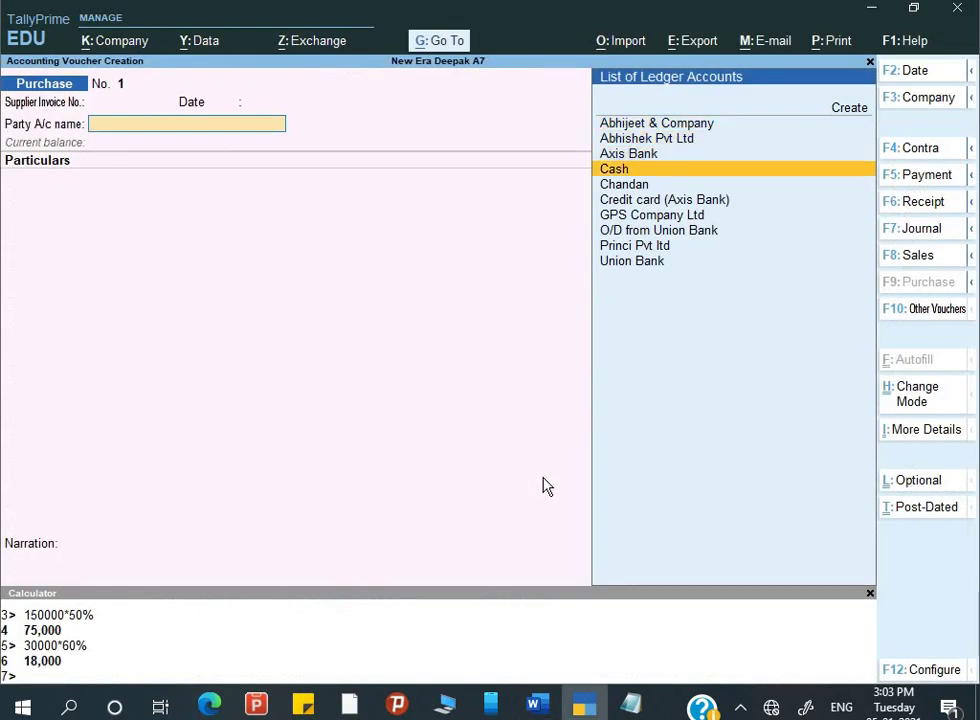
- Set Cash as the party account, accepting the receipt and party details
{"action": "key", "text": "Return"}
{"action": "key", "text": "Return"}
{"action": "key", "text": "Return"}
{"action": "key", "text": "Return"}
{"action": "key", "text": "Return"}
{"action": "key", "text": "Return"}
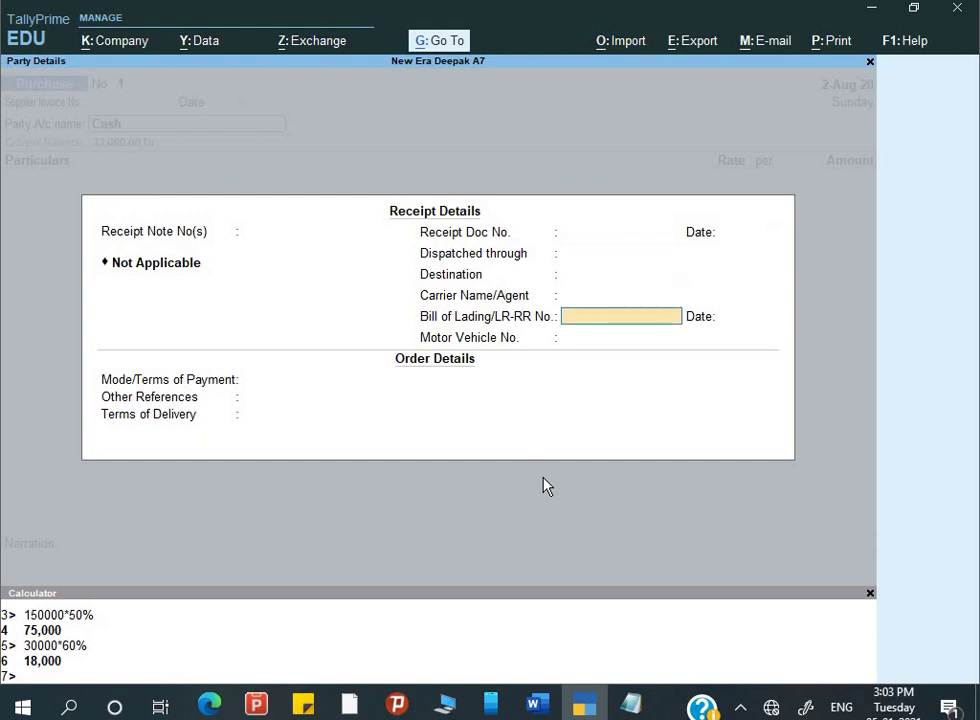
{"action": "key", "text": "Return"}
{"action": "key", "text": "Return"}
{"action": "key", "text": "Return"}
{"action": "key", "text": "Return"}
{"action": "key", "text": "Return"}
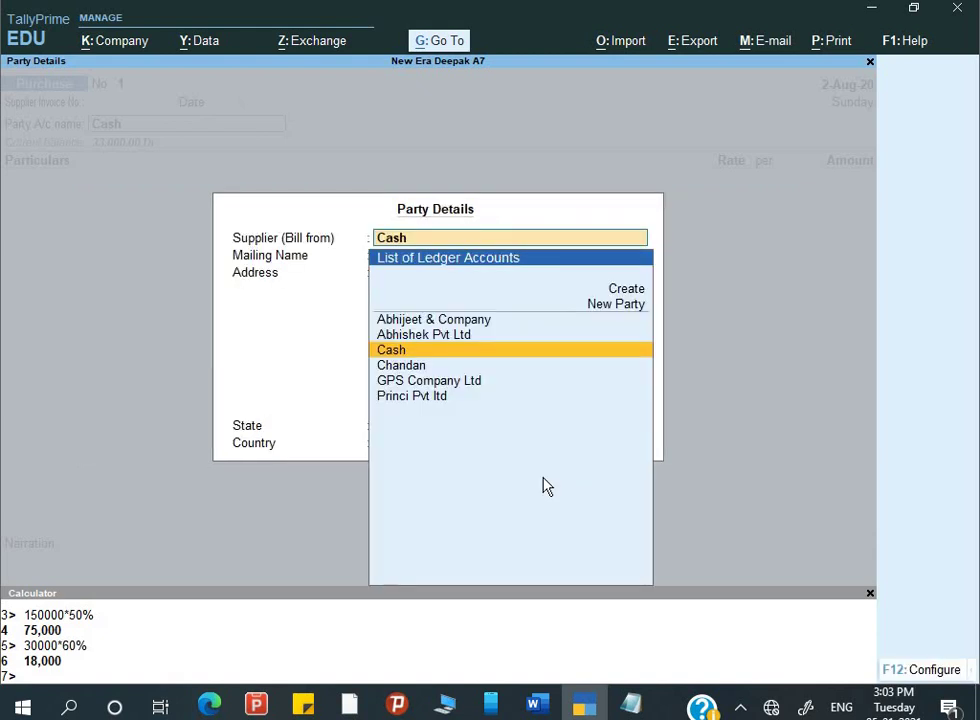
{"action": "key", "text": "Return"}
{"action": "key", "text": "Return"}
{"action": "key", "text": "Return"}
{"action": "key", "text": "Return"}
{"action": "key", "text": "Return"}
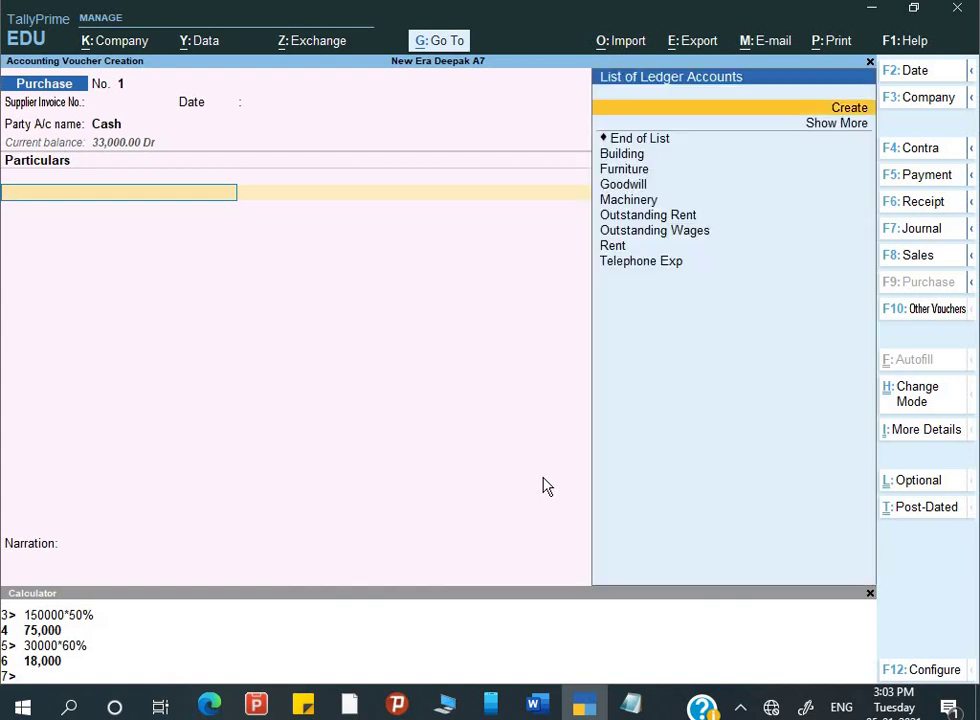
{"action": "key", "text": "alt+Tab"}
{"action": "key", "text": "alt+Tab"}
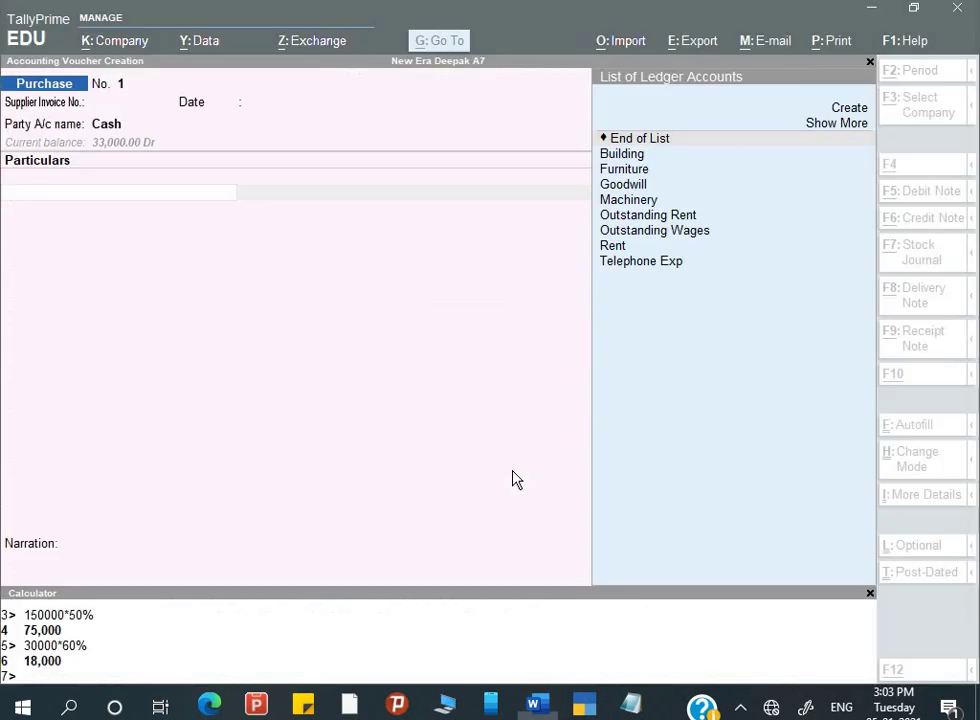
- Create ledger Computer under Fixed Assets and enter it as the purchase particulars
{"action": "key", "text": "alt+c"}
{"action": "type", "text": "Ompu"}
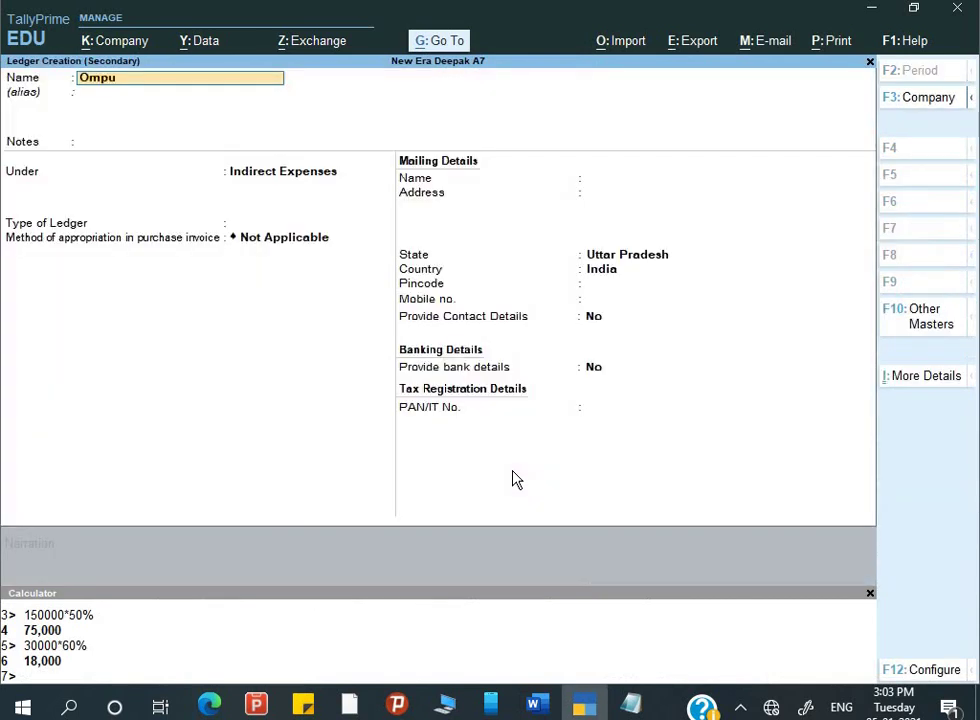
{"action": "type", "text": "ter"}
{"action": "key", "text": "Return"}
{"action": "key", "text": "Return"}
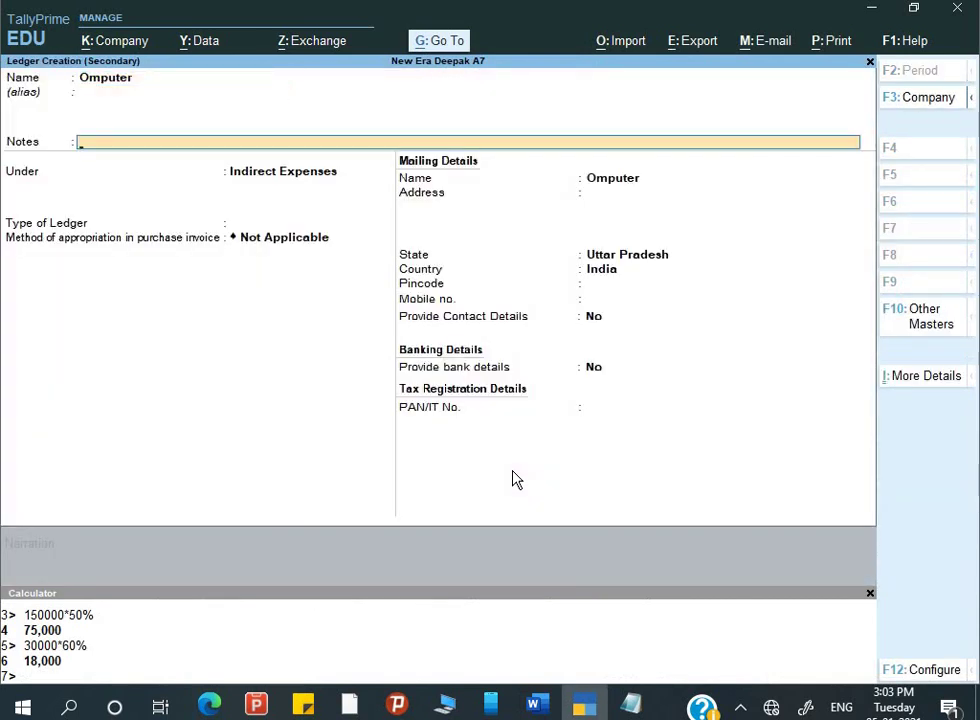
{"action": "key", "text": "BackSpace"}
{"action": "key", "text": "BackSpace"}
{"action": "type", "text": "Compu"}
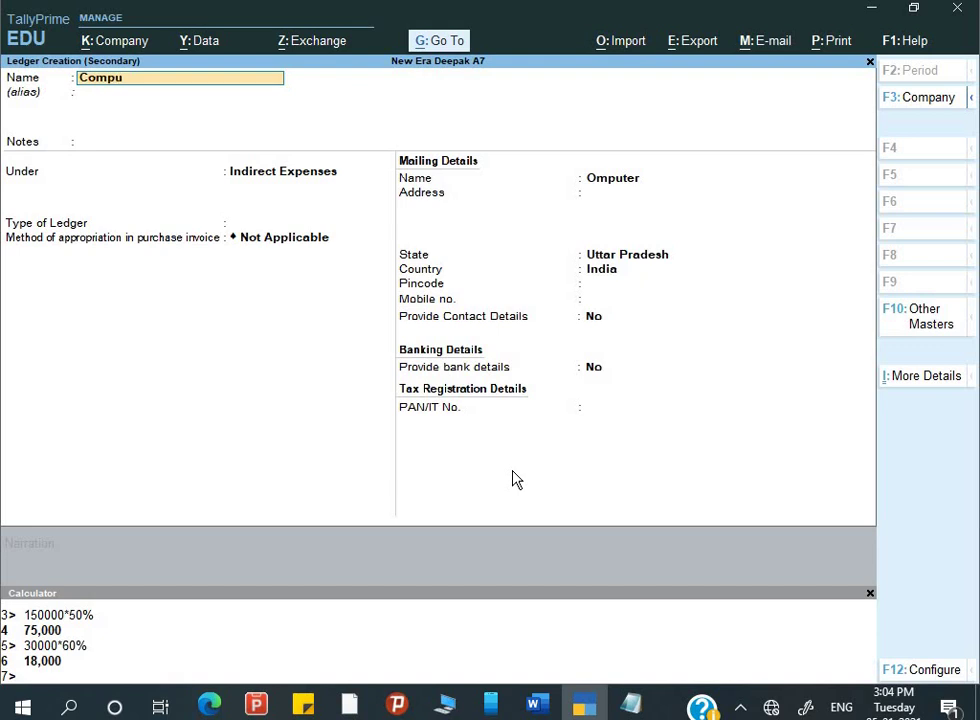
{"action": "key", "text": "Return"}
{"action": "key", "text": "Return"}
{"action": "key", "text": "Return"}
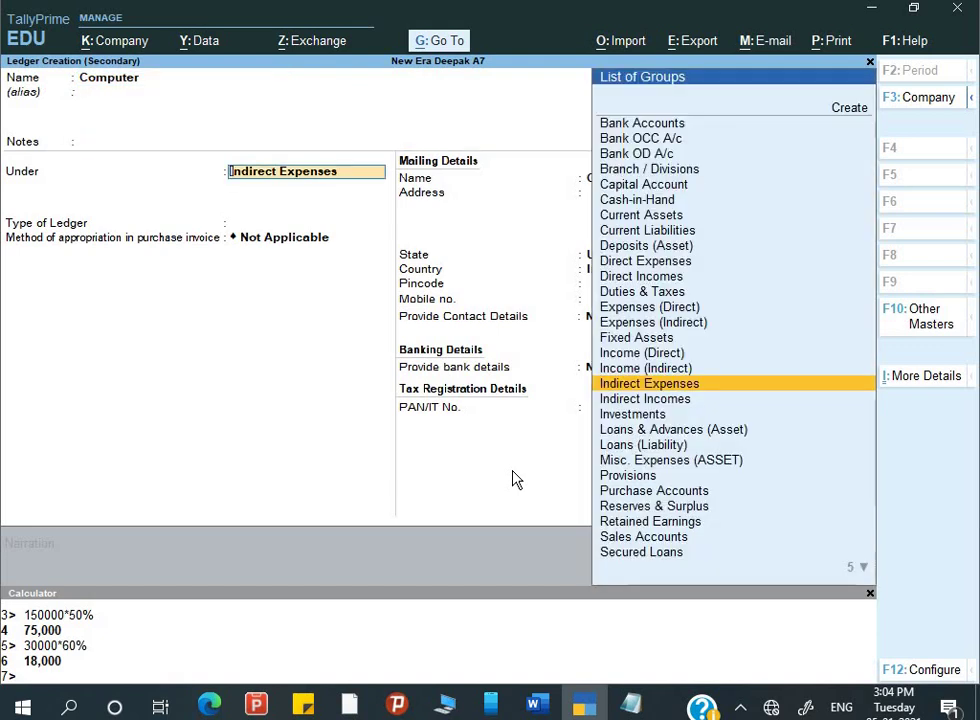
{"action": "type", "text": "F"}
{"action": "key", "text": "Return"}
{"action": "key", "text": "Return"}
{"action": "key", "text": "Return"}
{"action": "key", "text": "Return"}
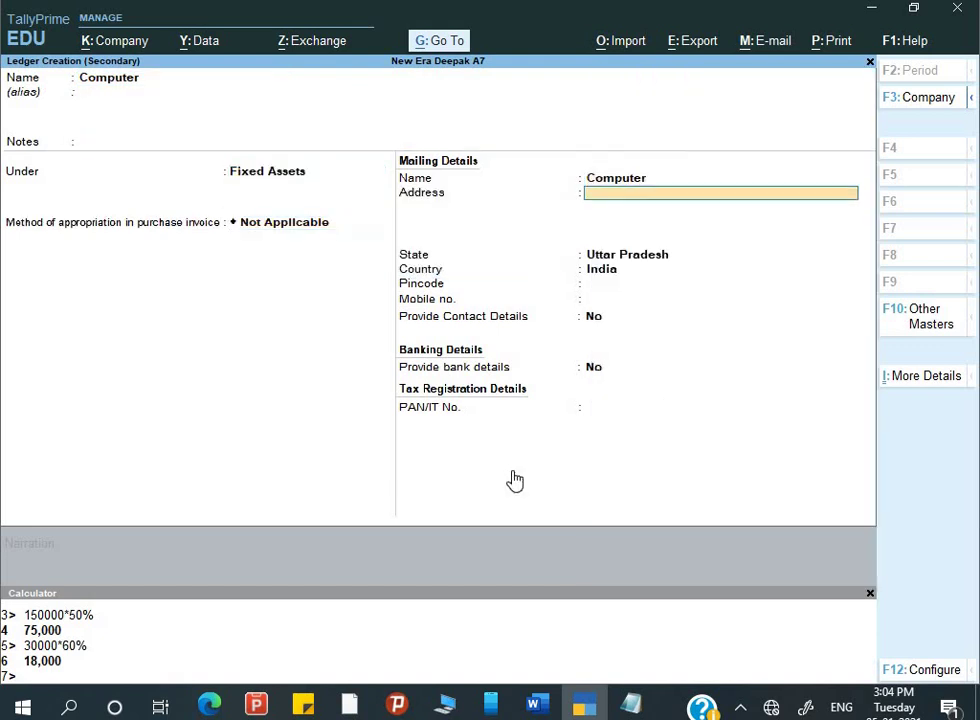
{"action": "key", "text": "ctrl+a"}
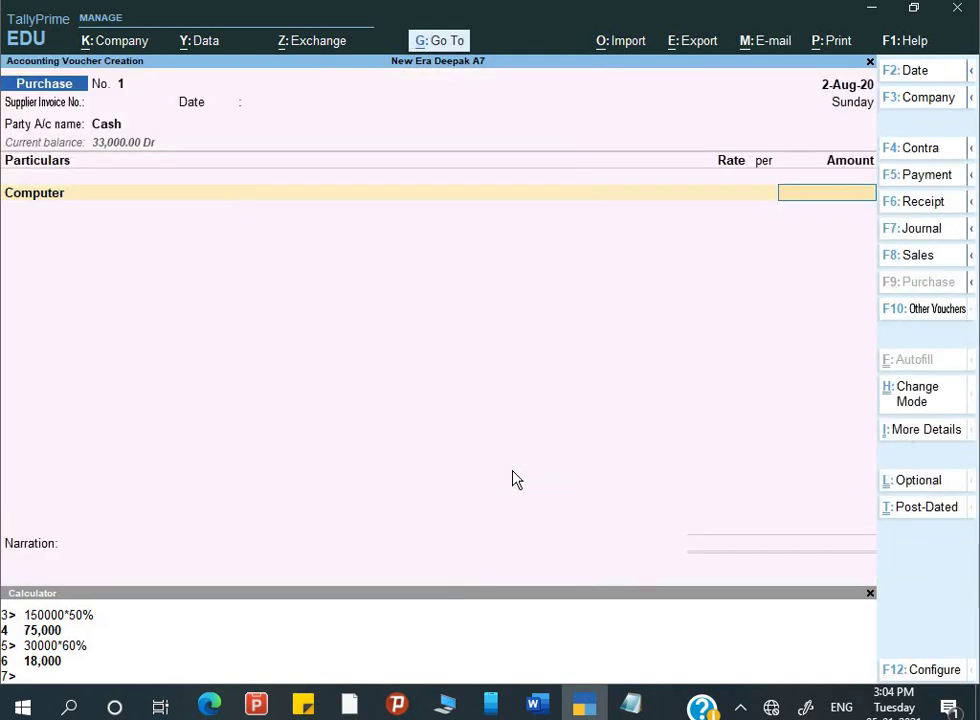
- Enter 15,000 as the amount for the Computer ledger
{"action": "key", "text": "alt+Tab"}
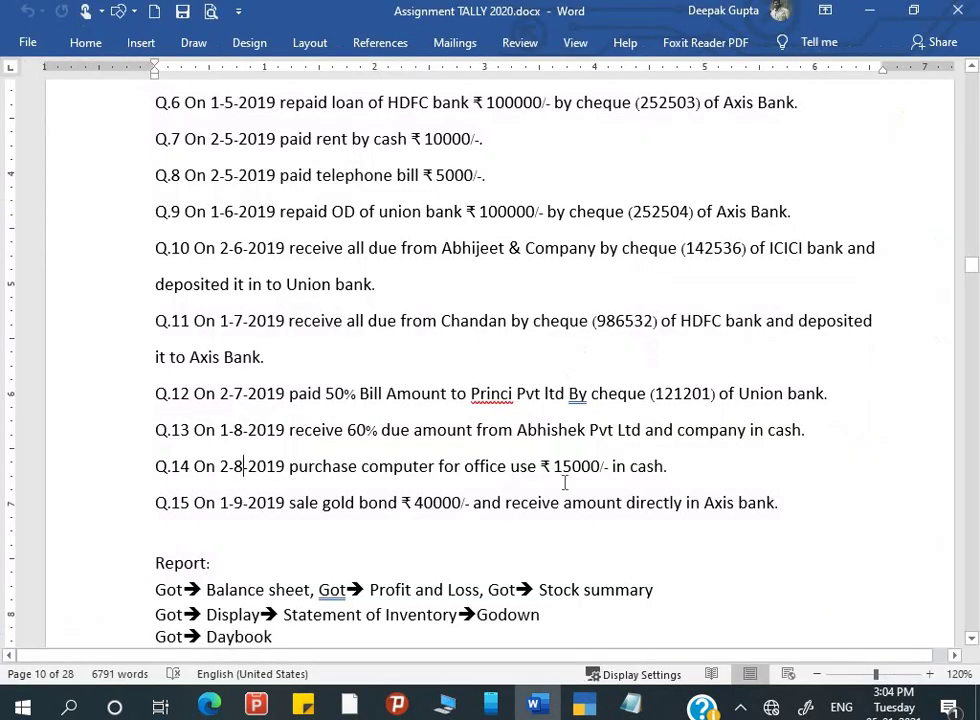
{"action": "key", "text": "alt+Tab"}
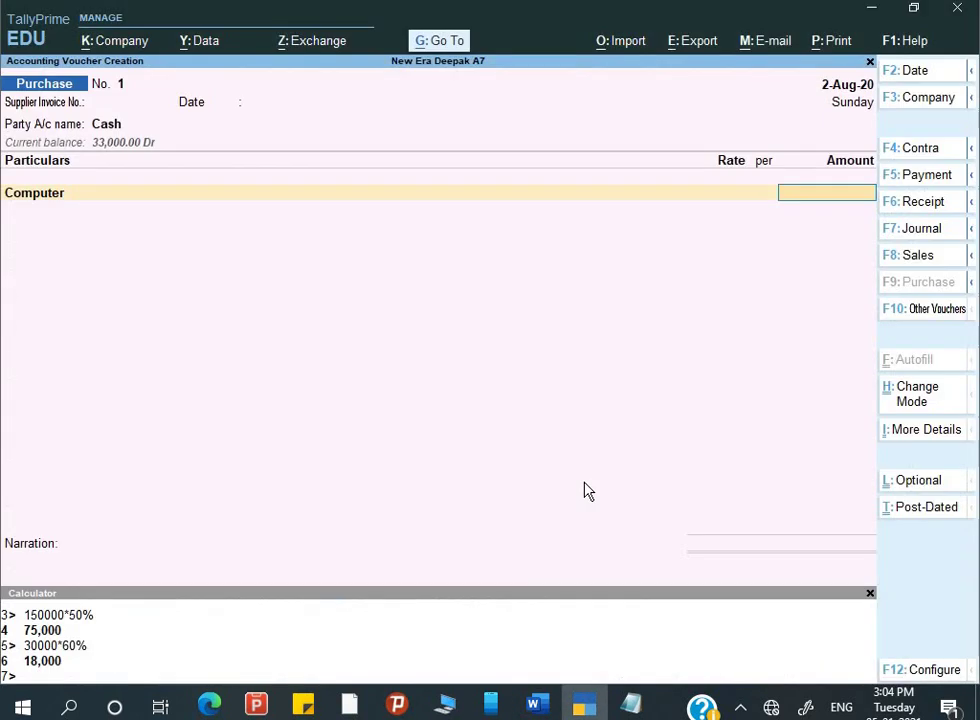
{"action": "type", "text": "15,"}
{"action": "type", "text": "000"}
{"action": "key", "text": "Return"}
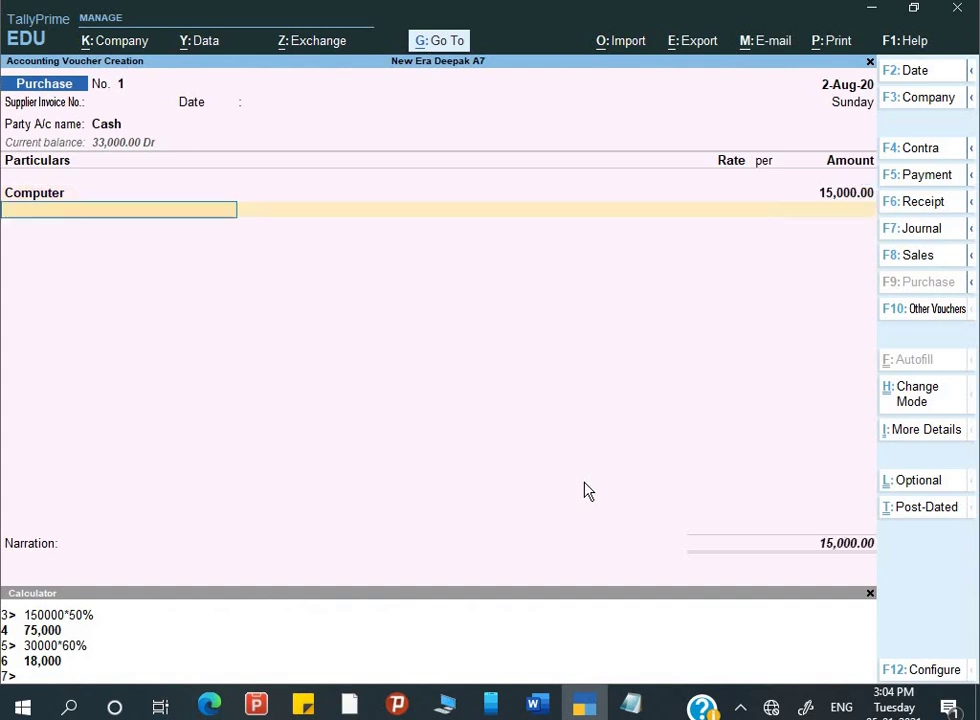
{"action": "key", "text": "Return"}
{"action": "key", "text": "Return"}
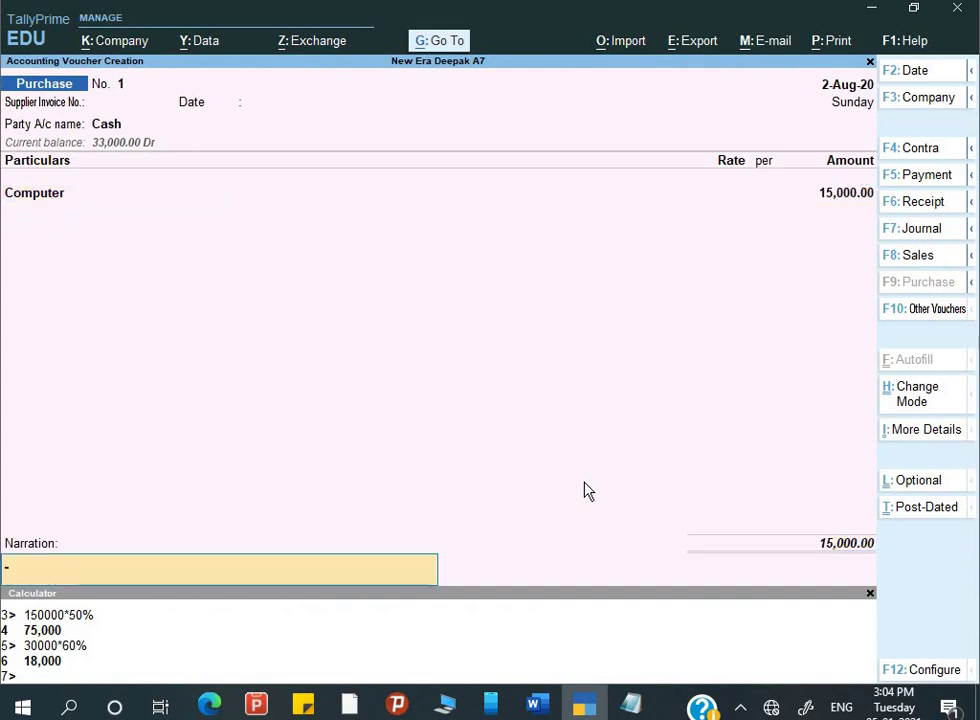
- Add narration 'Being computer purchase for office use' and save the purchase voucher
{"action": "type", "text": "Being"}
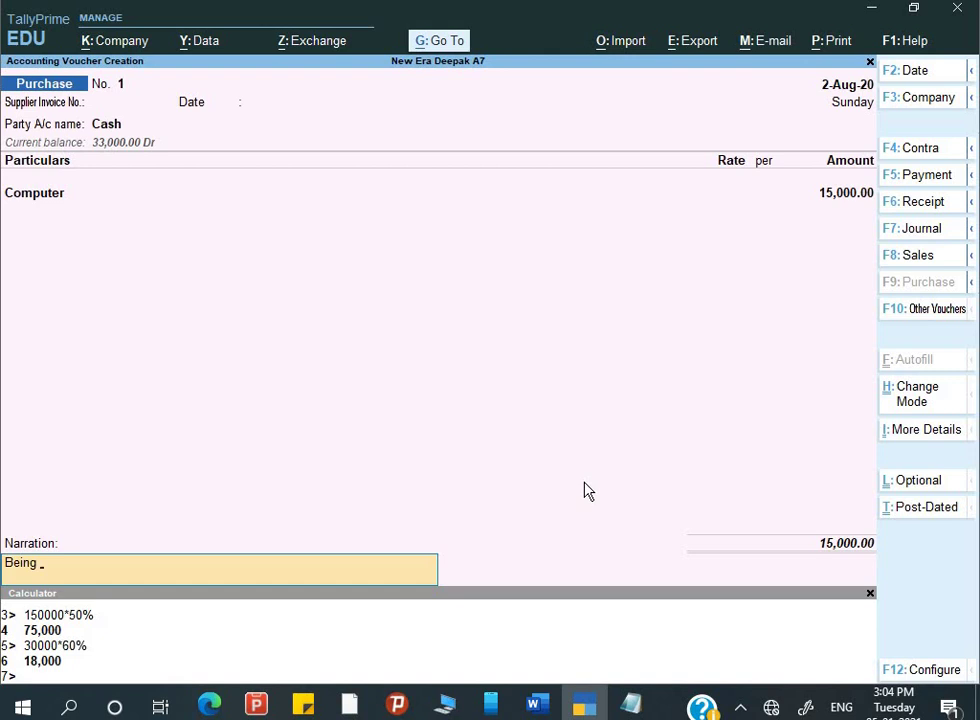
{"action": "type", "text": " comu"}
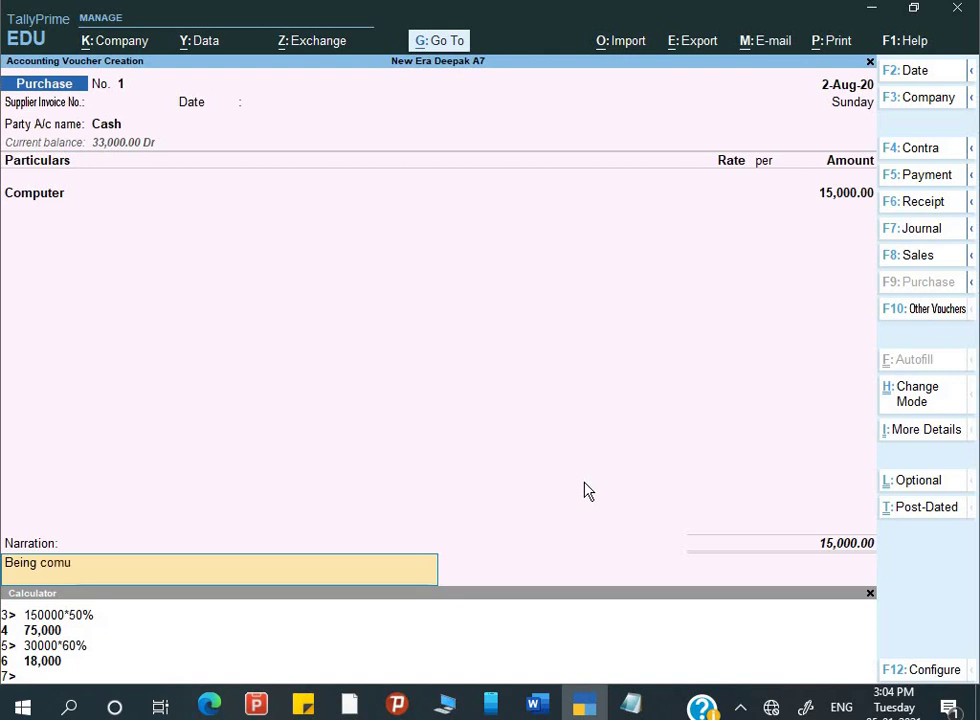
{"action": "key", "text": "BackSpace"}
{"action": "type", "text": "puter purchase for"}
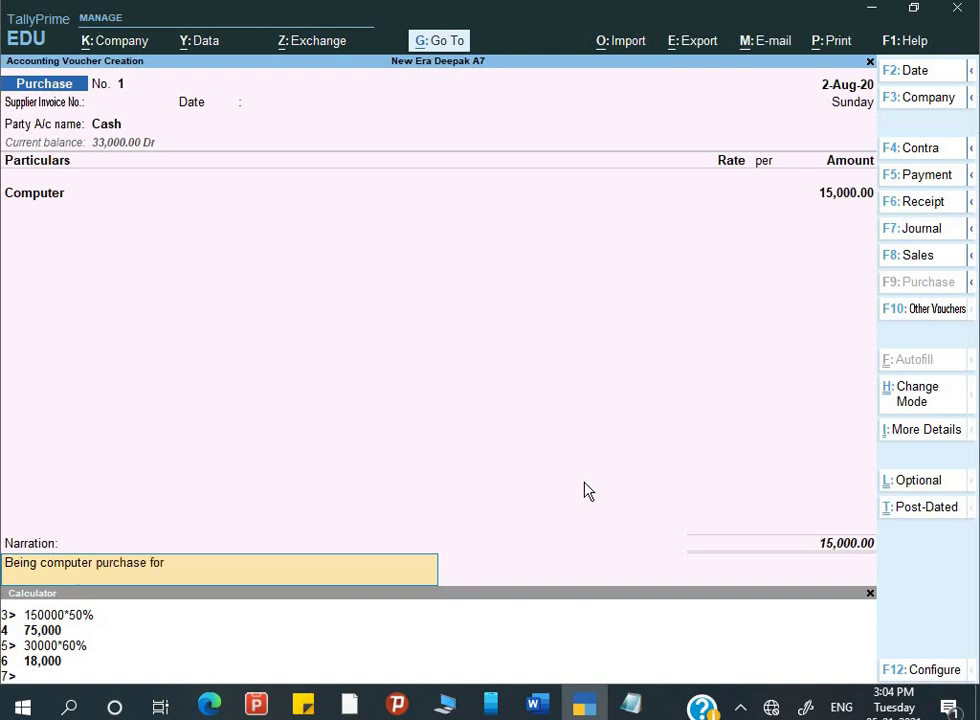
{"action": "type", "text": " office use"}
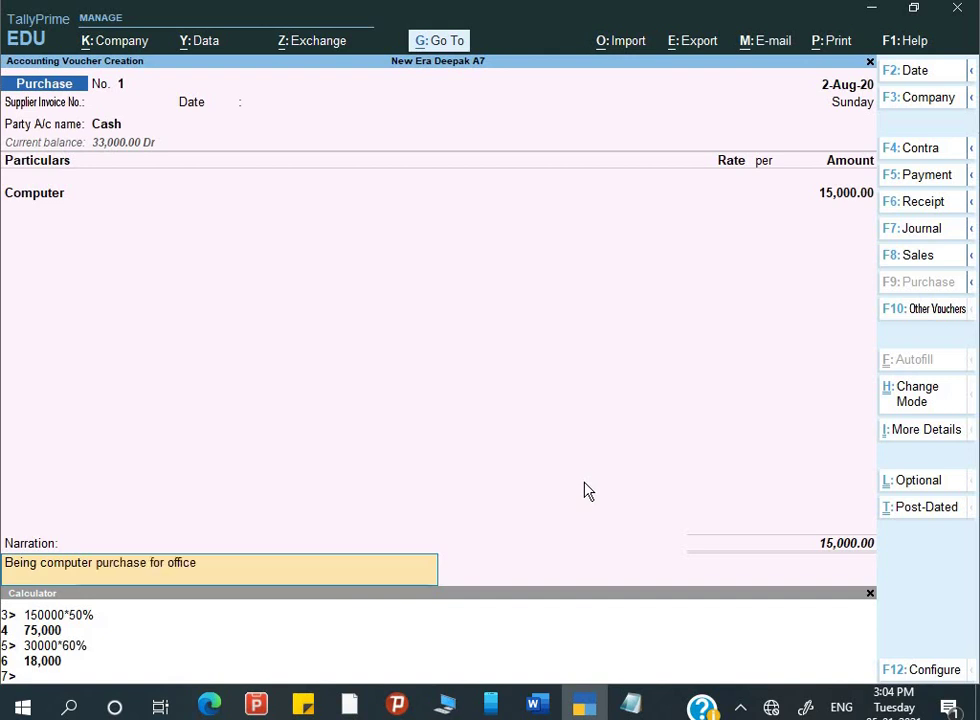
{"action": "key", "text": "Return"}
{"action": "key", "text": "y"}
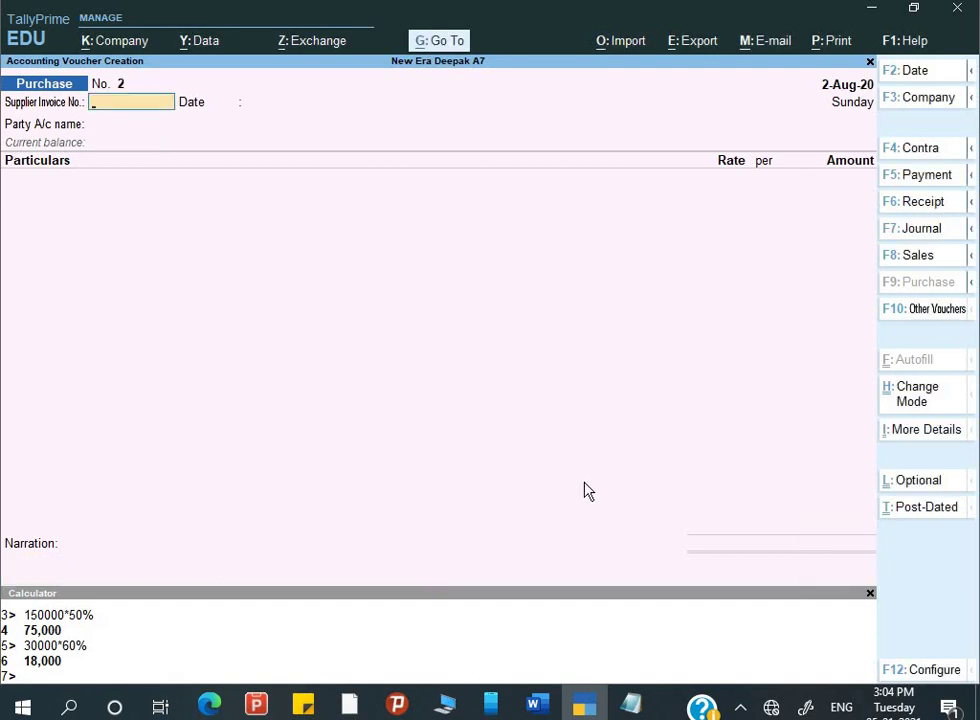
{"action": "key", "text": "alt+Tab"}
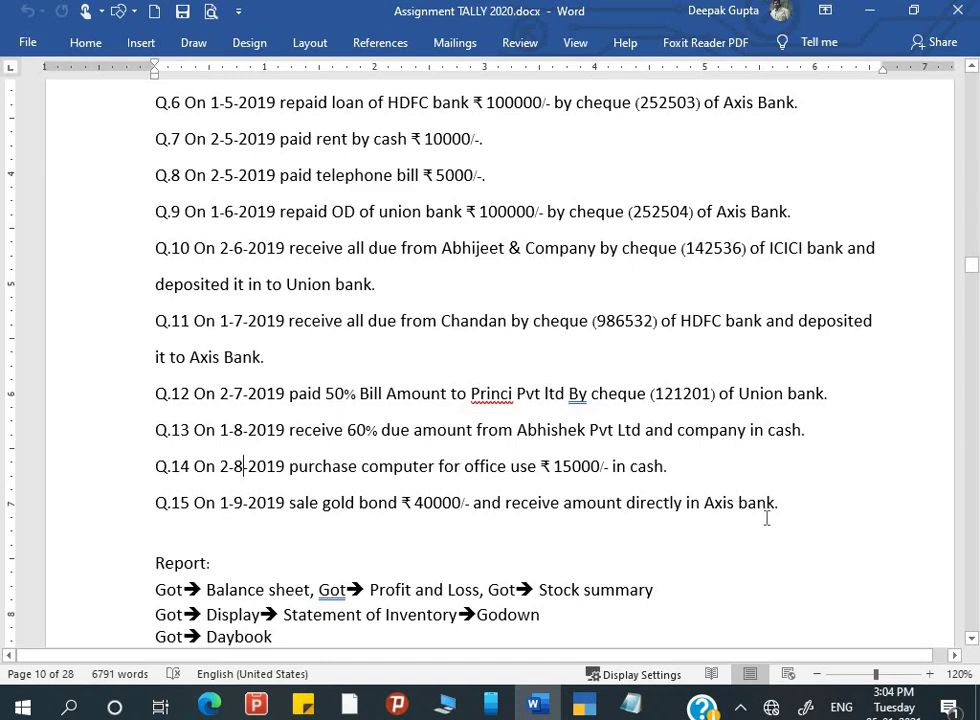
{"action": "scroll", "coordinate": [767, 518], "scroll_direction": "up", "scroll_amount": 15}
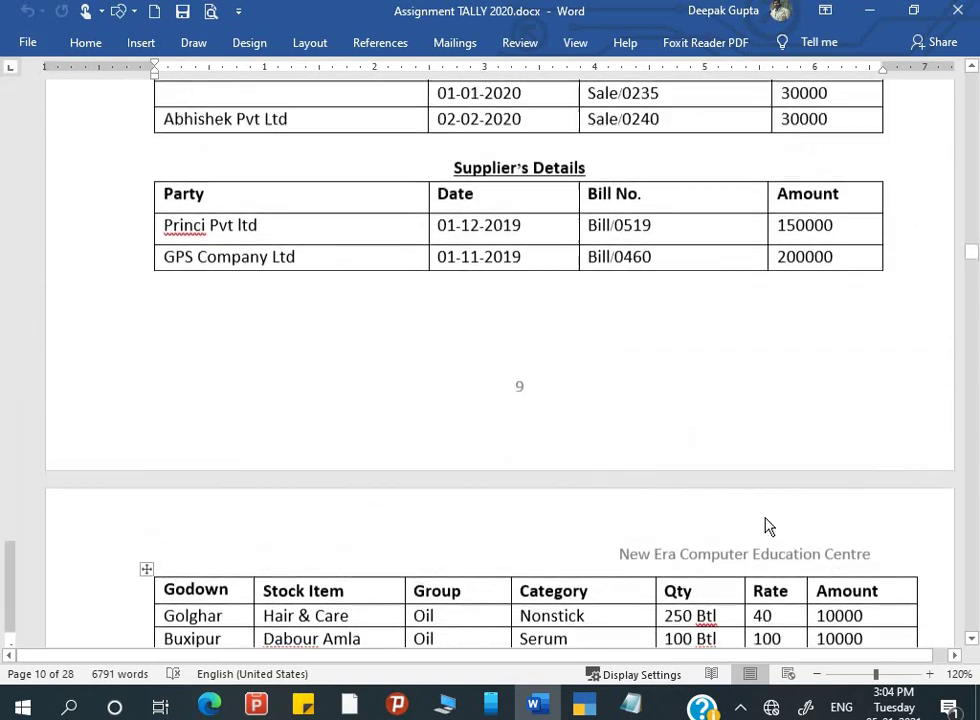
{"action": "scroll", "coordinate": [767, 518], "scroll_direction": "up", "scroll_amount": 8}
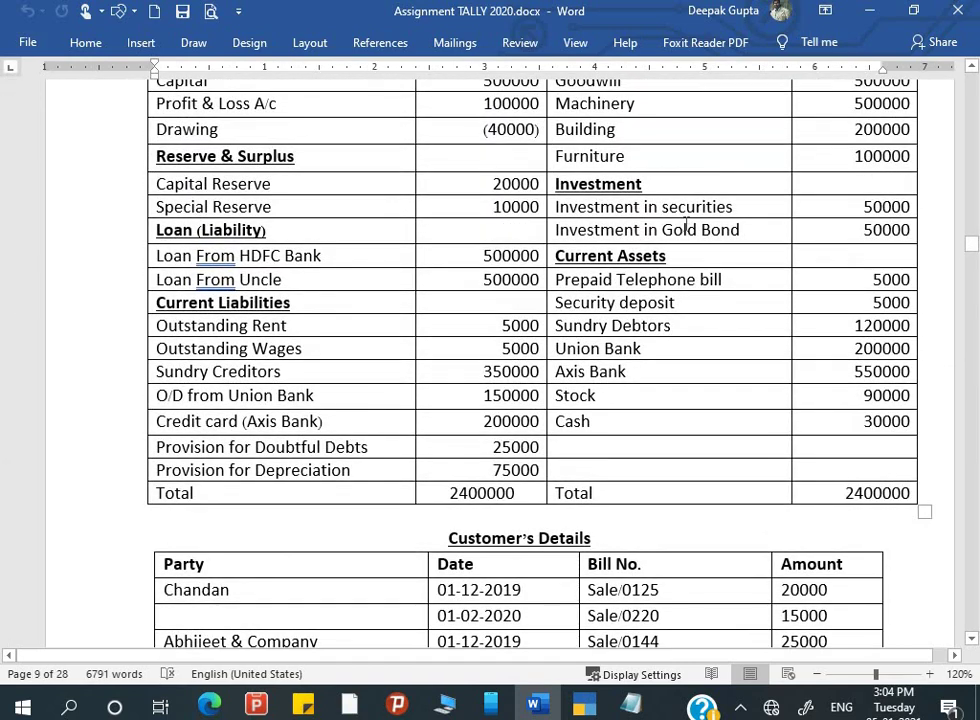
{"action": "scroll", "coordinate": [615, 431], "scroll_direction": "down", "scroll_amount": 10}
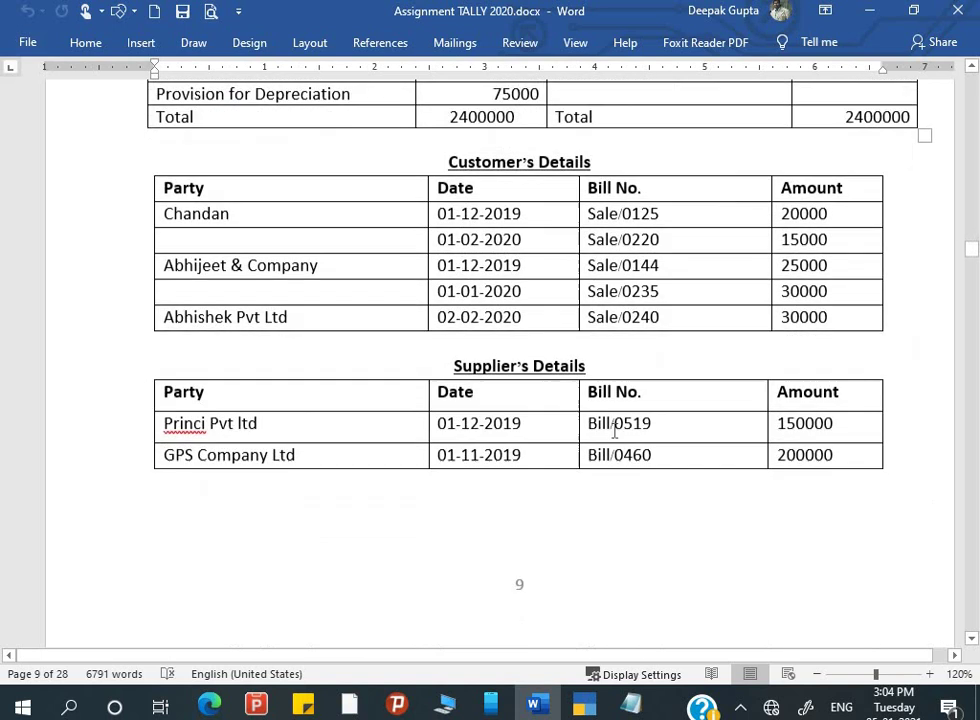
{"action": "scroll", "coordinate": [615, 431], "scroll_direction": "down", "scroll_amount": 6}
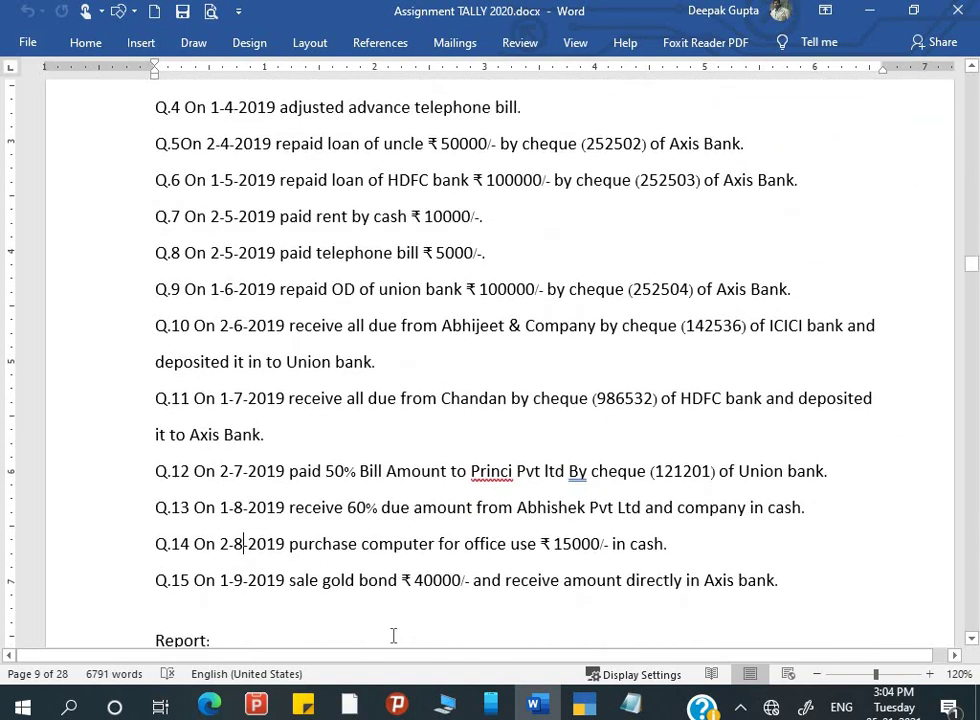
{"action": "key", "text": "alt+Tab"}
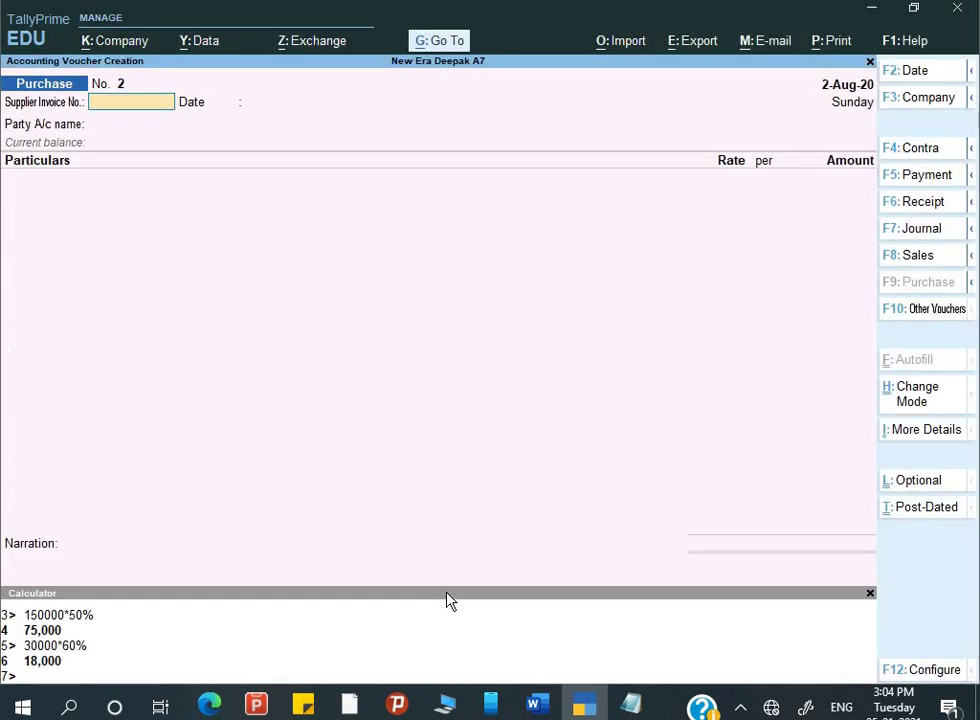
- Start a Receipt voucher crediting Investment in Gold Bond 50,000
{"action": "key", "text": "F6"}
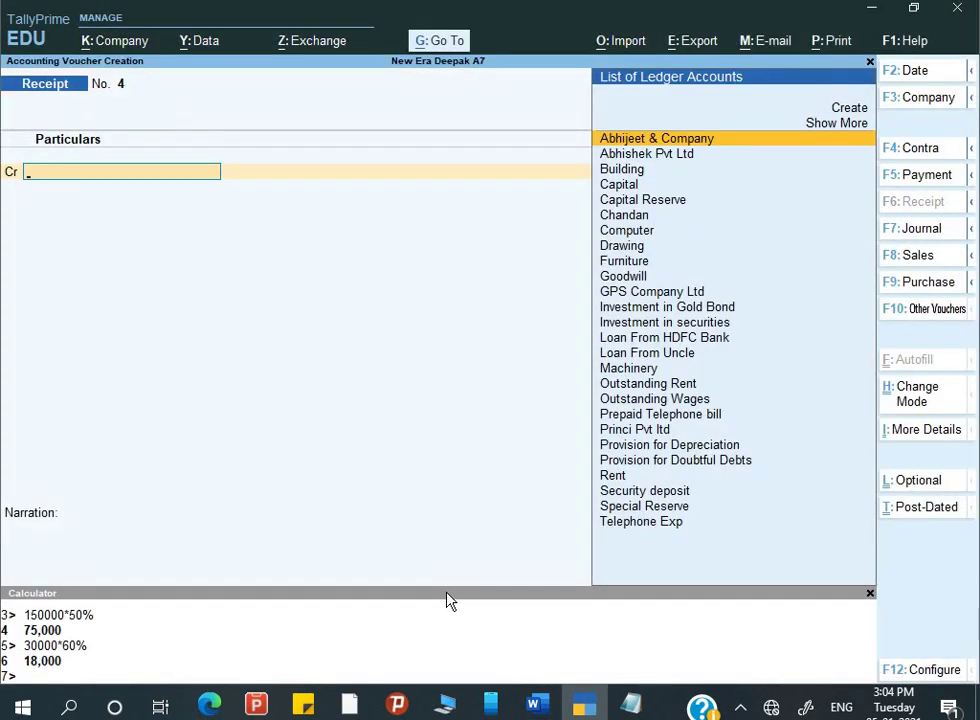
{"action": "key", "text": "Down"}
{"action": "key", "text": "Down"}
{"action": "key", "text": "Down"}
{"action": "key", "text": "Down"}
{"action": "key", "text": "Down"}
{"action": "key", "text": "Down"}
{"action": "key", "text": "Down"}
{"action": "key", "text": "Down"}
{"action": "key", "text": "Down"}
{"action": "key", "text": "Down"}
{"action": "key", "text": "Down"}
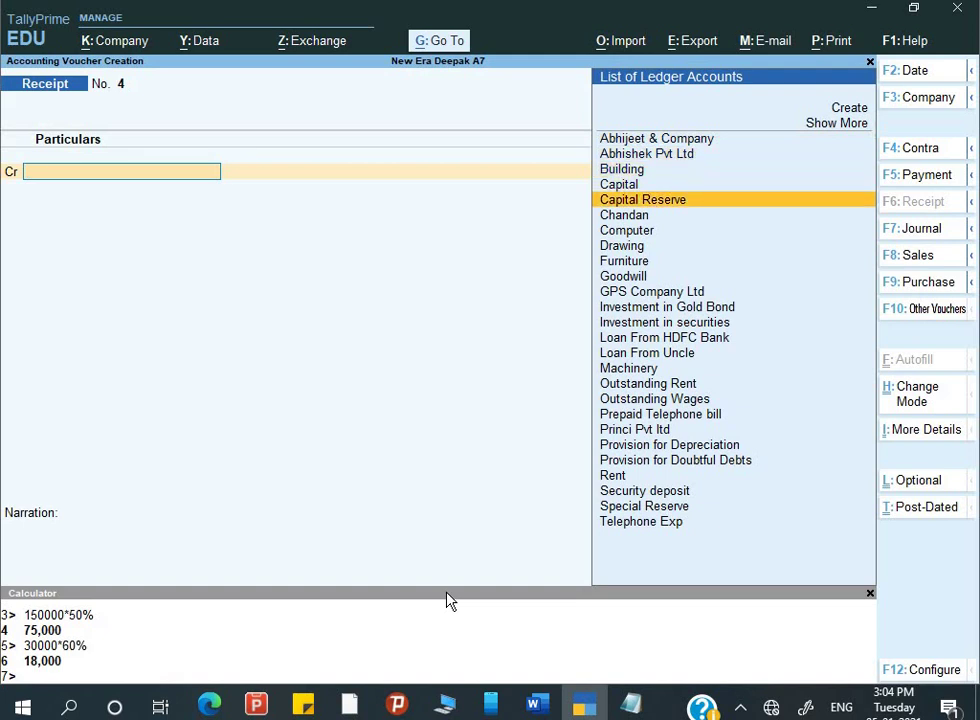
{"action": "key", "text": "Return"}
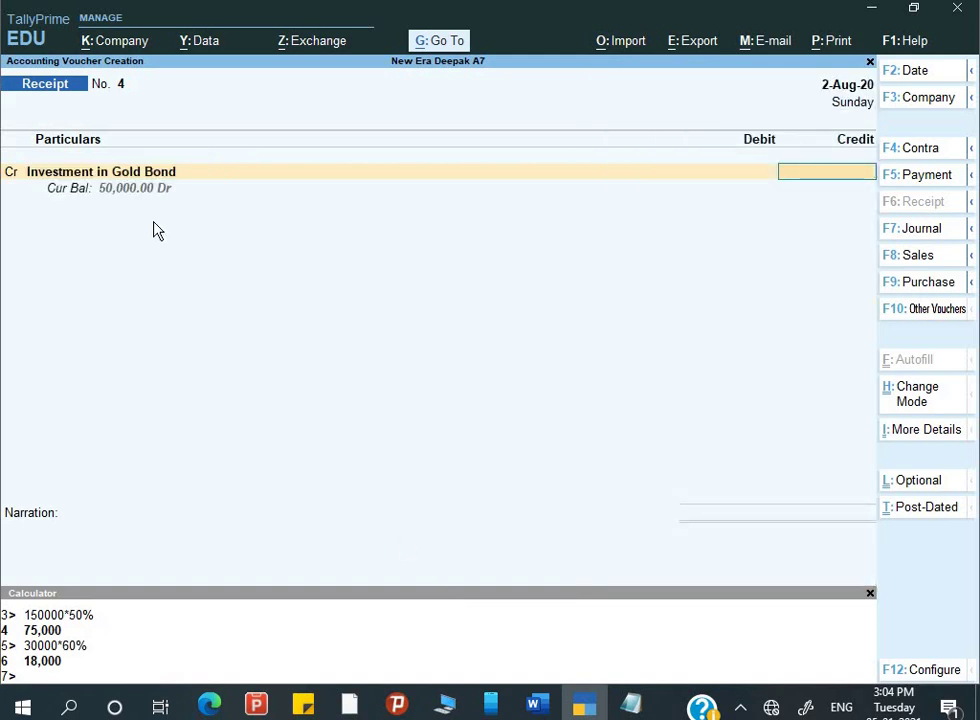
{"action": "type", "text": "50000"}
{"action": "key", "text": "Return"}
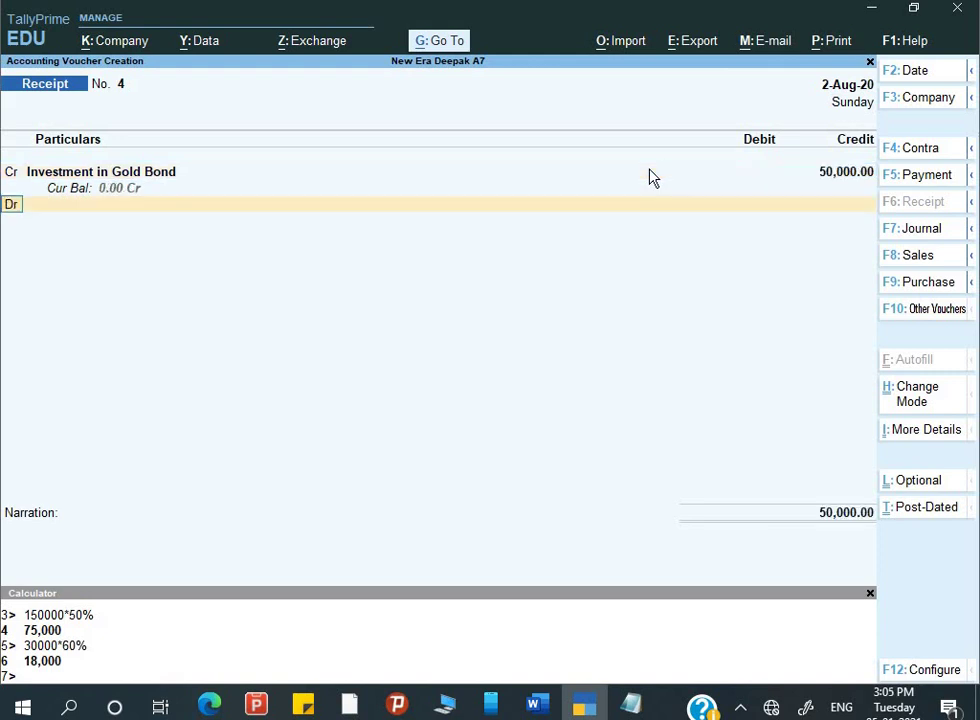
- Debit Axis Bank 40,000 on the receipt's debit line
{"action": "key", "text": "Return"}
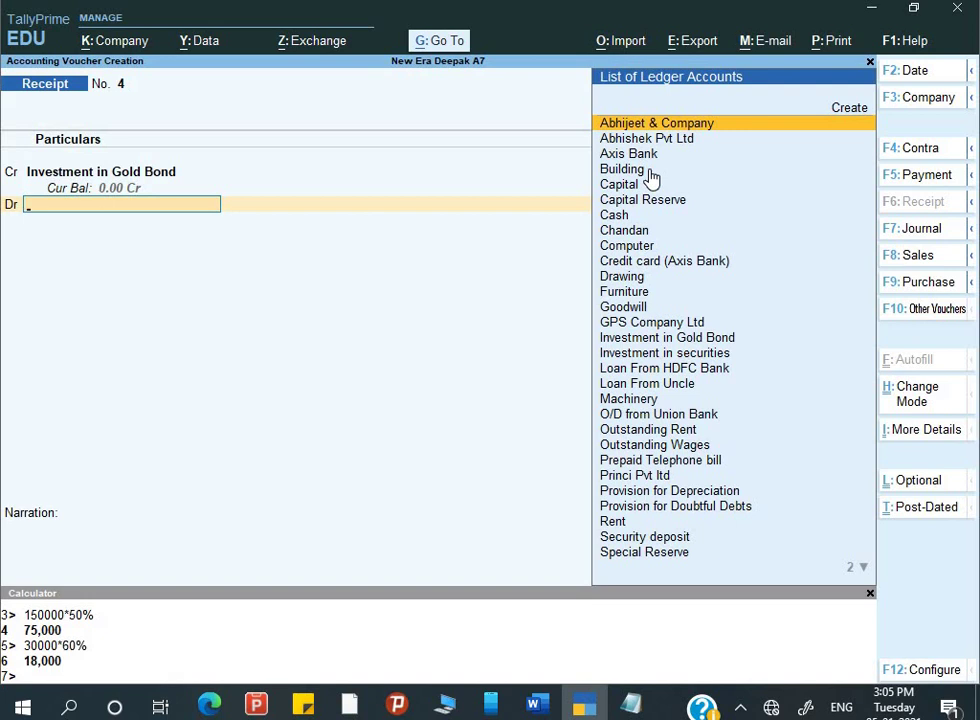
{"action": "key", "text": "alt+Tab"}
{"action": "key", "text": "alt+Tab"}
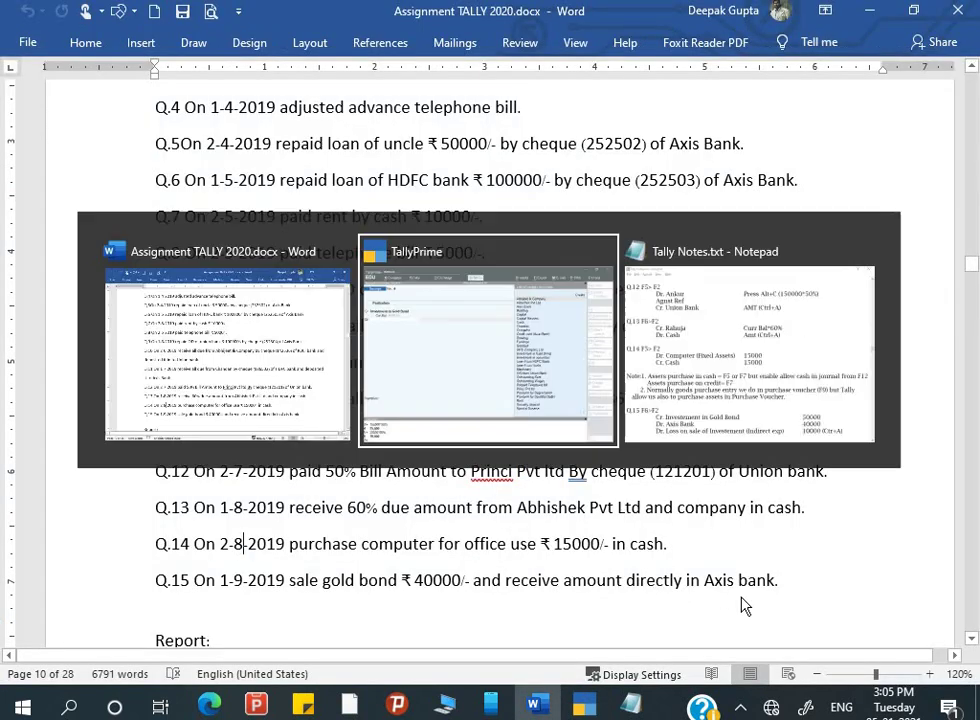
{"action": "type", "text": "Ax"}
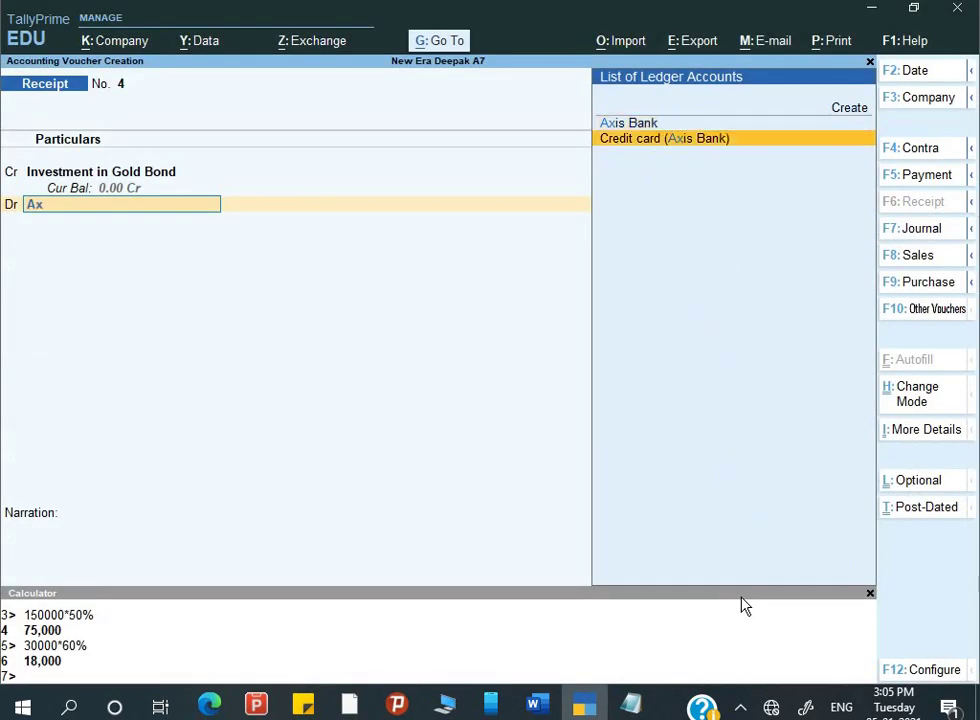
{"action": "key", "text": "Up"}
{"action": "key", "text": "Return"}
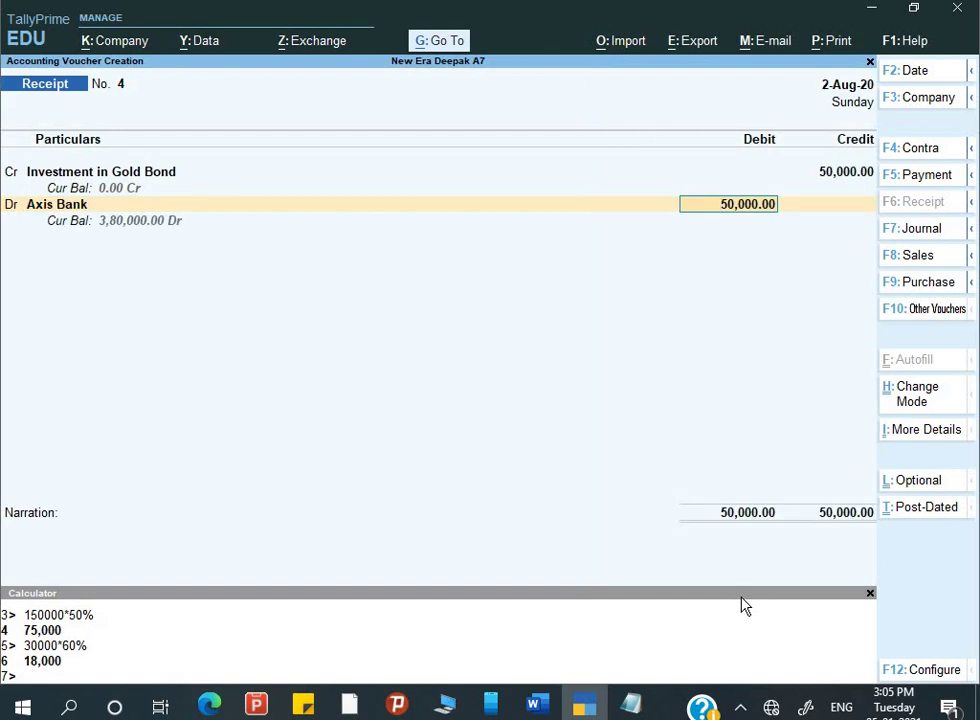
{"action": "type", "text": "40,000"}
{"action": "key", "text": "Return"}
{"action": "key", "text": "Return"}
{"action": "key", "text": "Return"}
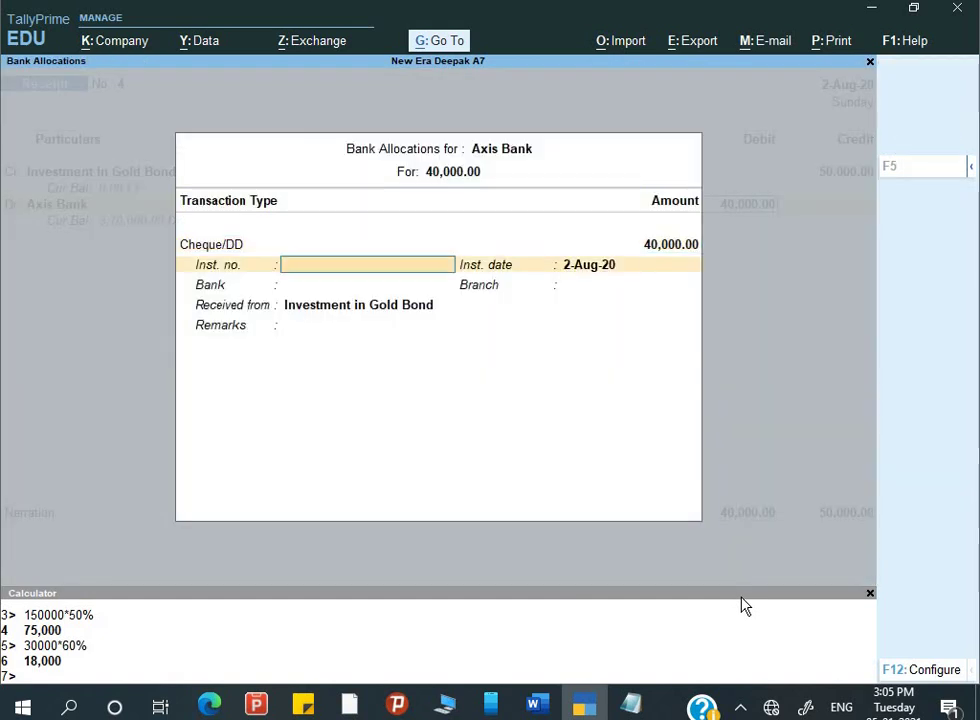
- Allocate Axis Bank's 40,000 as an e-Fund Transfer and return to the voucher for a new Dr line
{"action": "key", "text": "alt+Tab"}
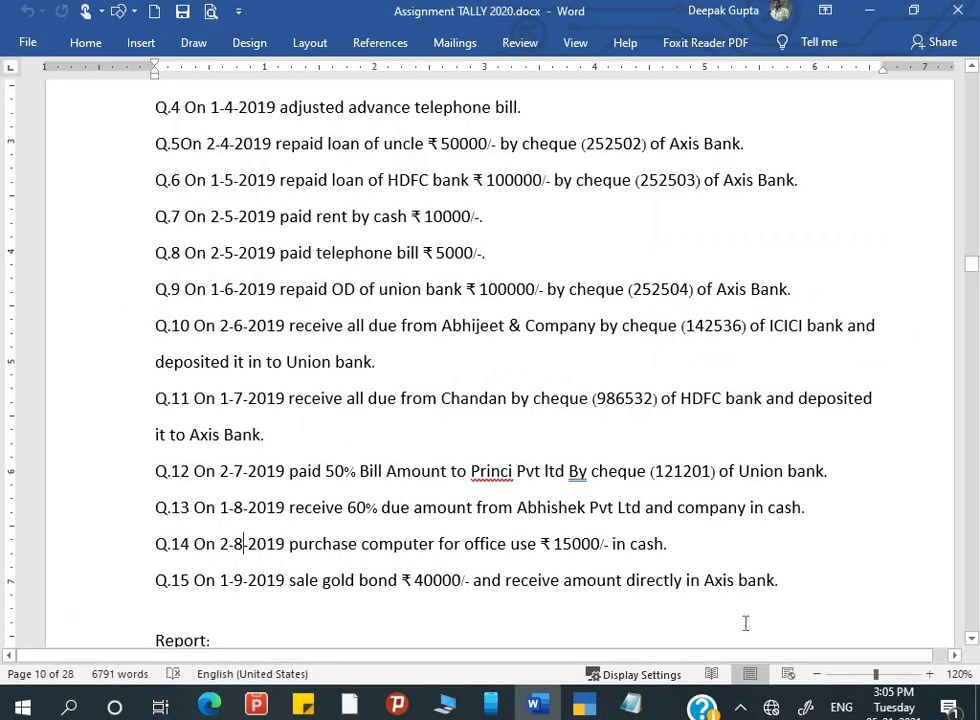
{"action": "key", "text": "alt+Tab"}
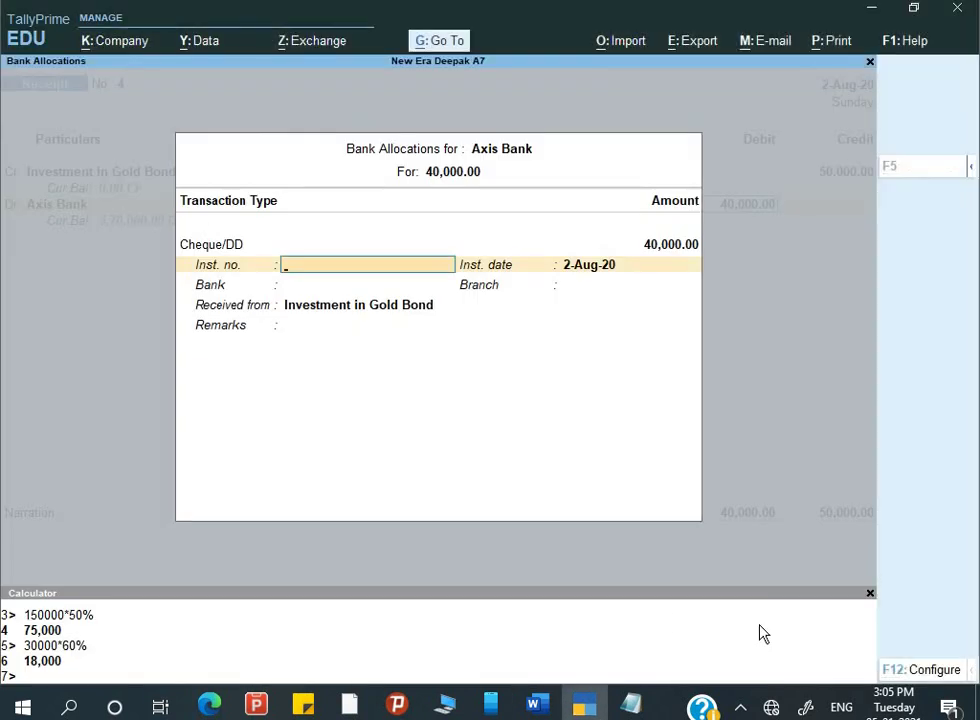
{"action": "key", "text": "shift+Tab"}
{"action": "key", "text": "shift+Tab"}
{"action": "key", "text": "Down"}
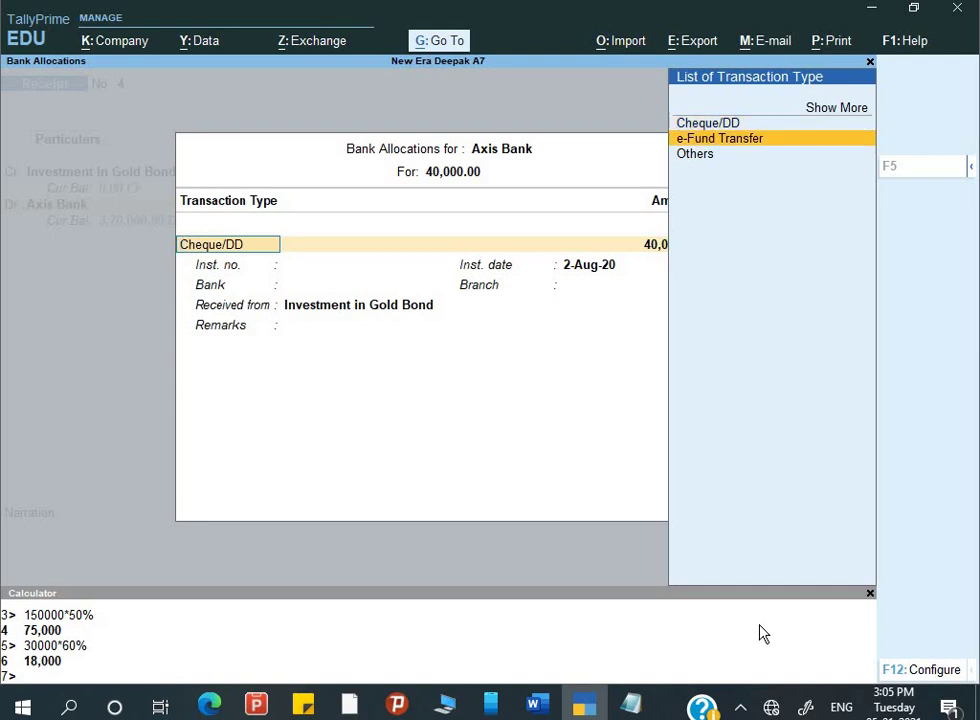
{"action": "key", "text": "Return"}
{"action": "key", "text": "Return"}
{"action": "key", "text": "Return"}
{"action": "key", "text": "Return"}
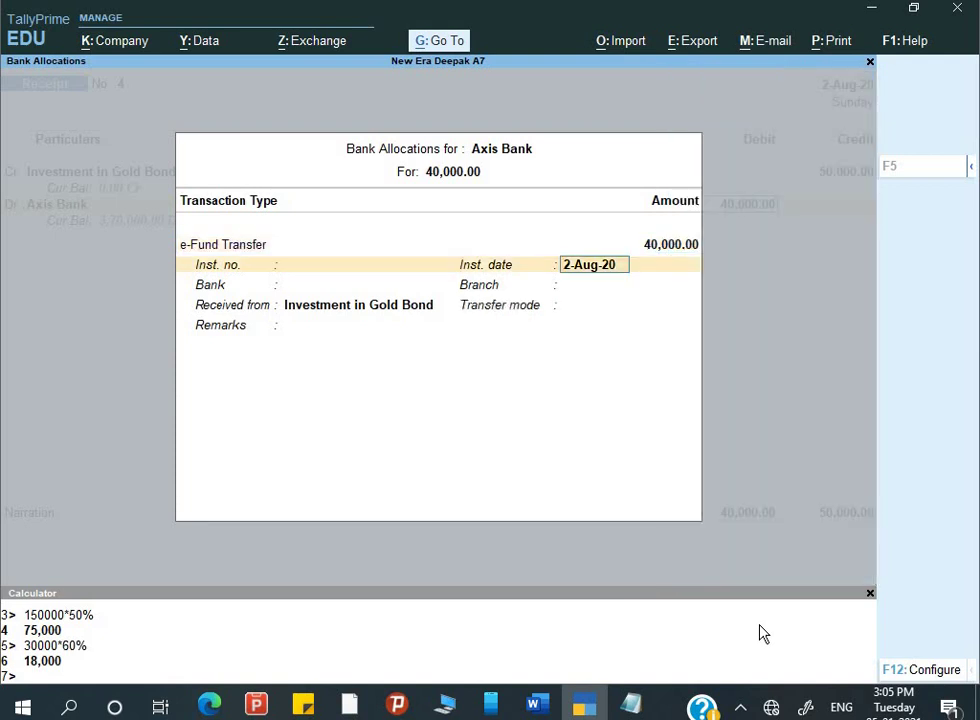
{"action": "key", "text": "Return"}
{"action": "key", "text": "Return"}
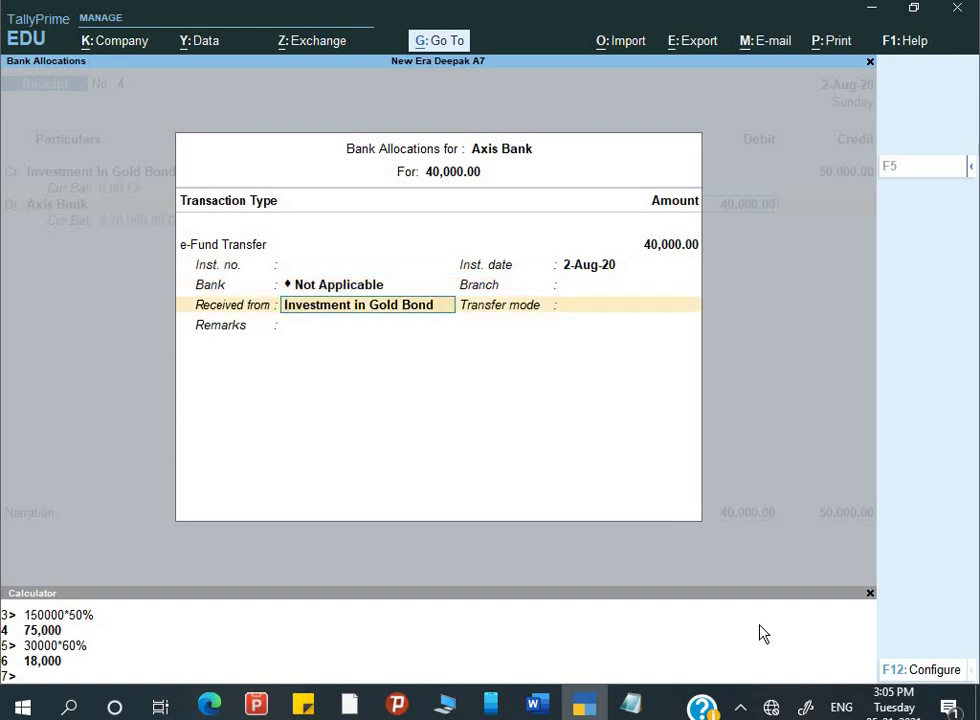
{"action": "key", "text": "Return"}
{"action": "key", "text": "Return"}
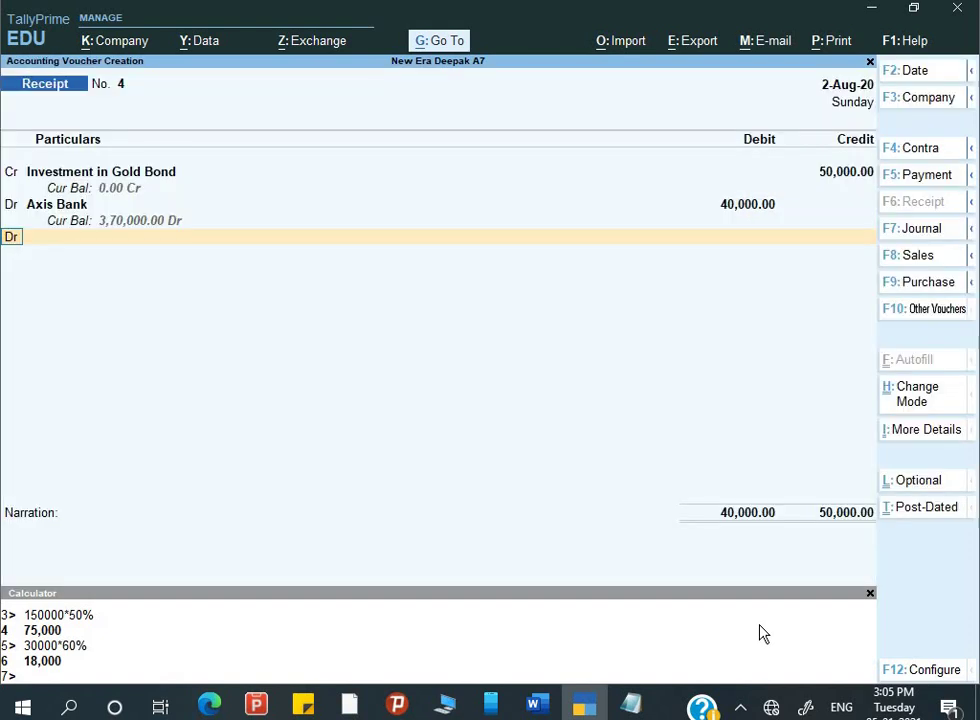
{"action": "key", "text": "Return"}
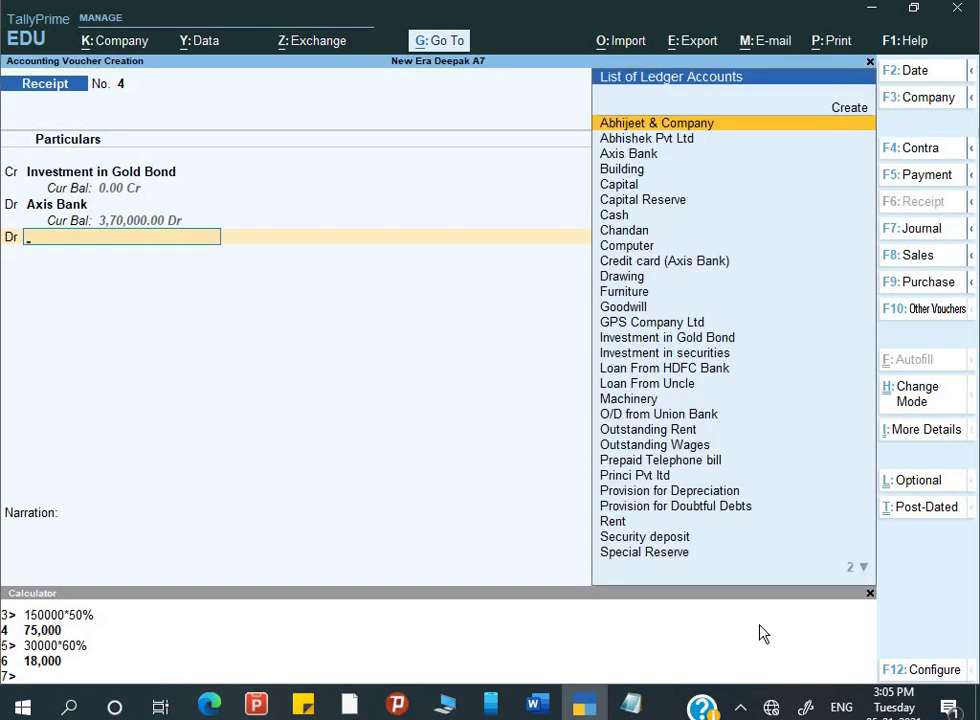
- Create the ledger 'Loss on Sale of Assets' under Indirect Expenses and save it
{"action": "key", "text": "alt+c"}
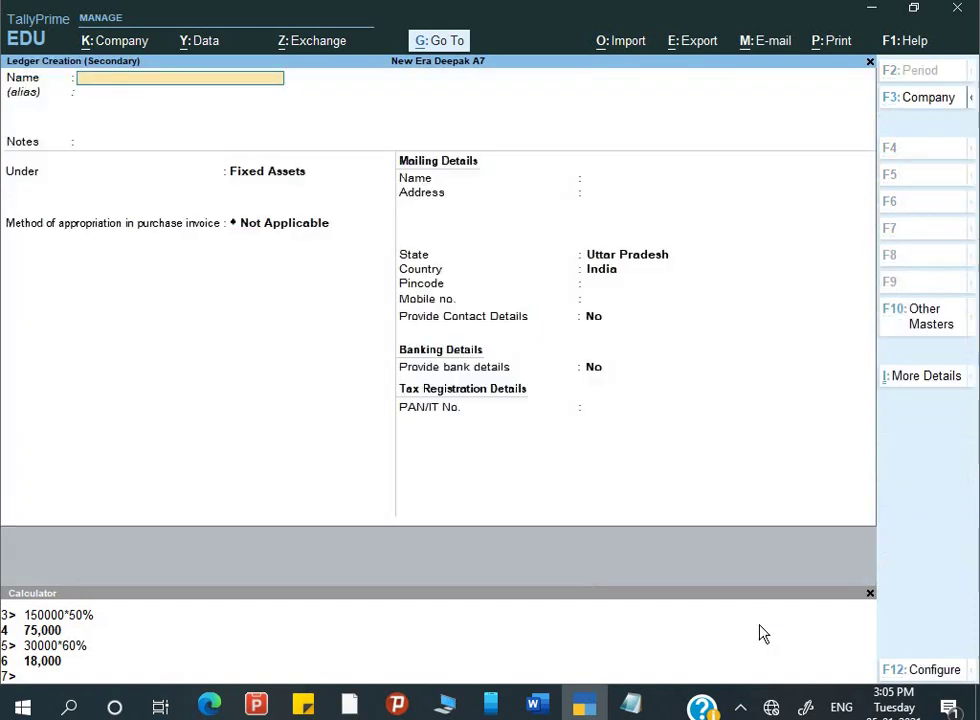
{"action": "type", "text": "Loss on Sale"}
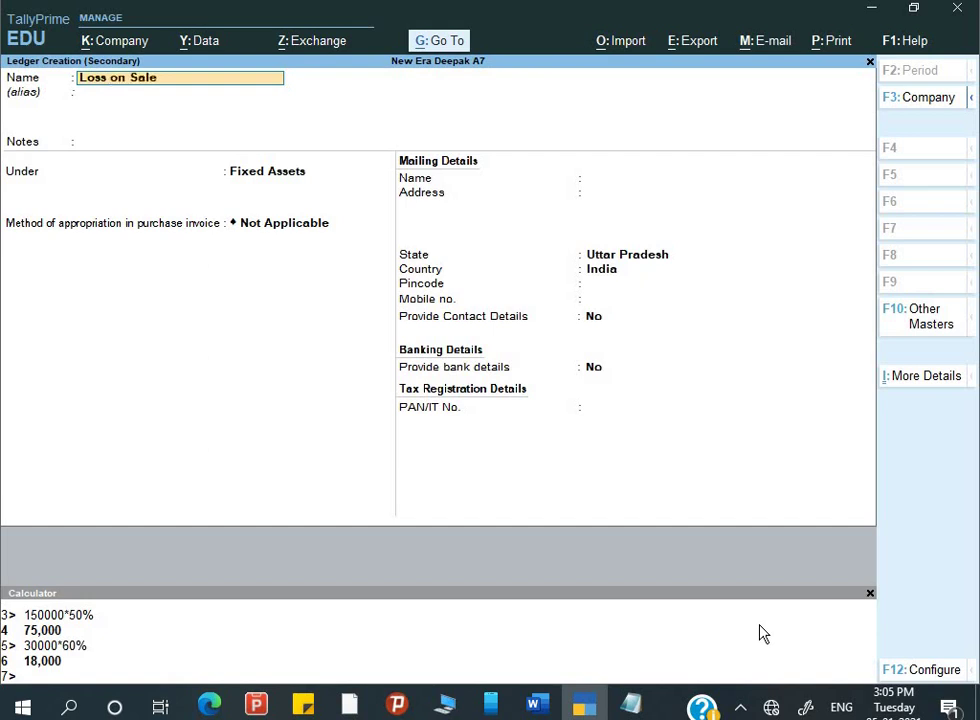
{"action": "type", "text": " of As"}
{"action": "key", "text": "Return"}
{"action": "key", "text": "Return"}
{"action": "key", "text": "Return"}
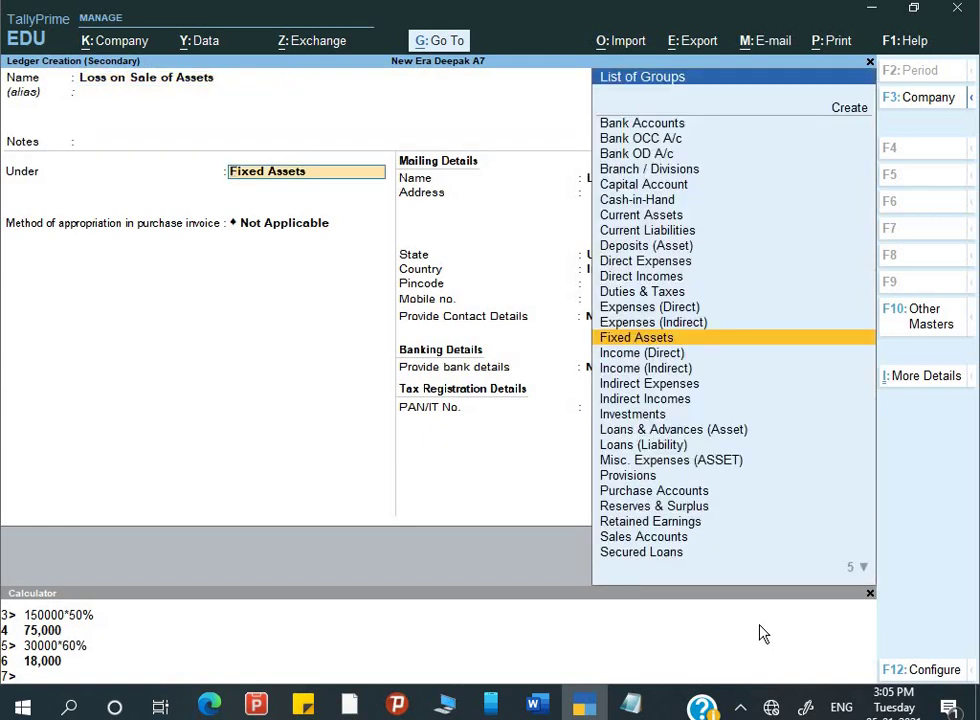
{"action": "type", "text": "In"}
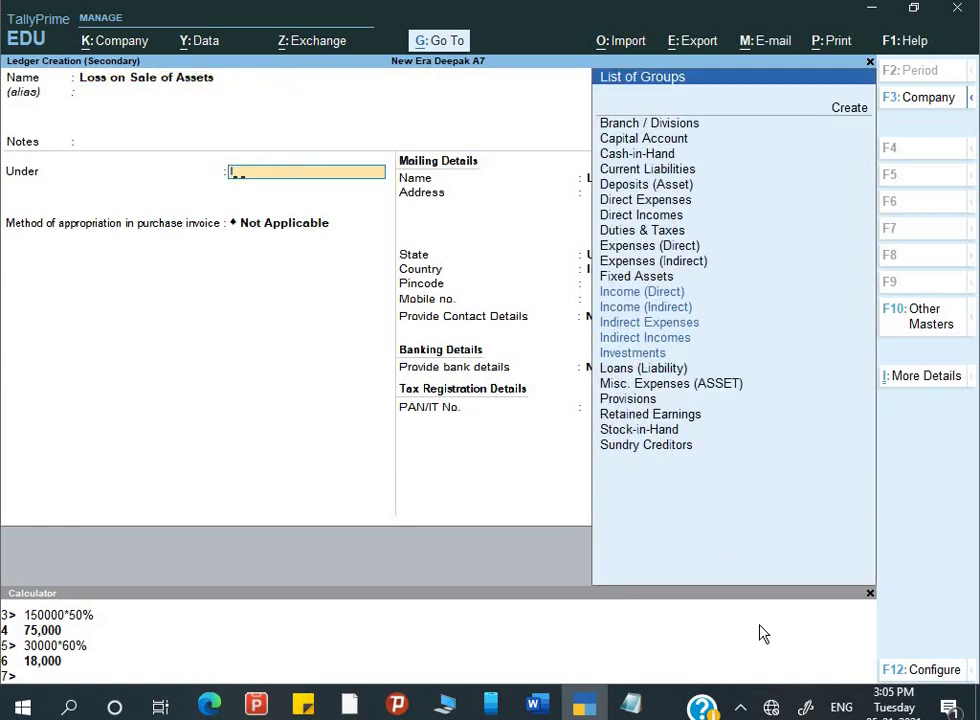
{"action": "key", "text": "Down"}
{"action": "key", "text": "Down"}
{"action": "key", "text": "Return"}
{"action": "key", "text": "Return"}
{"action": "key", "text": "Return"}
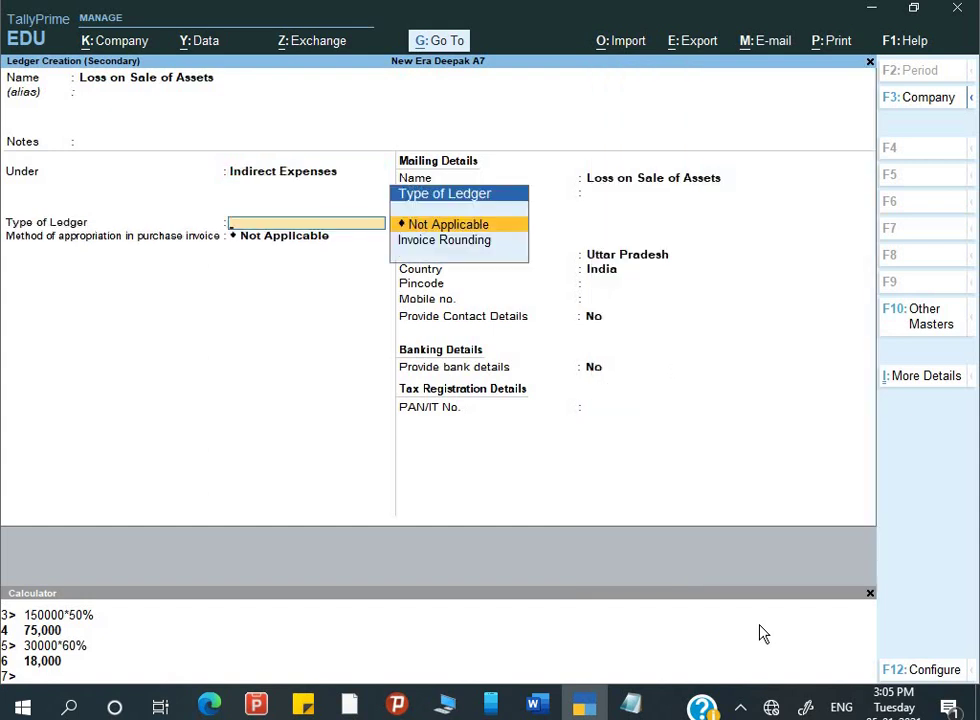
{"action": "key", "text": "ctrl+a"}
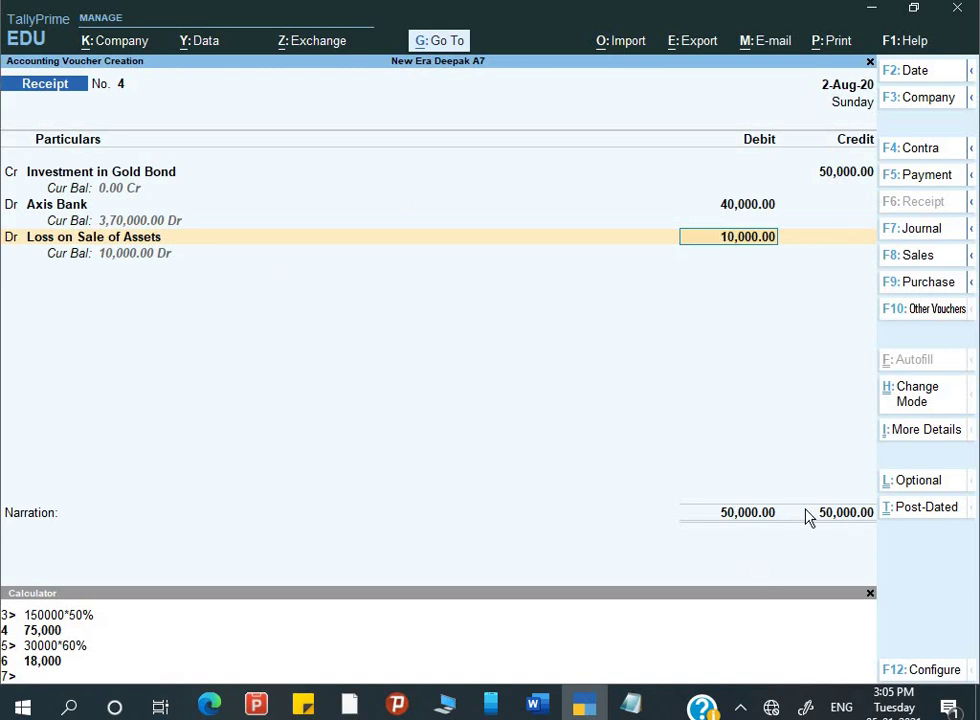
- Accept the 10,000 debit, add narration 'Being investement sold', and save receipt voucher No. 4
{"action": "key", "text": "Return"}
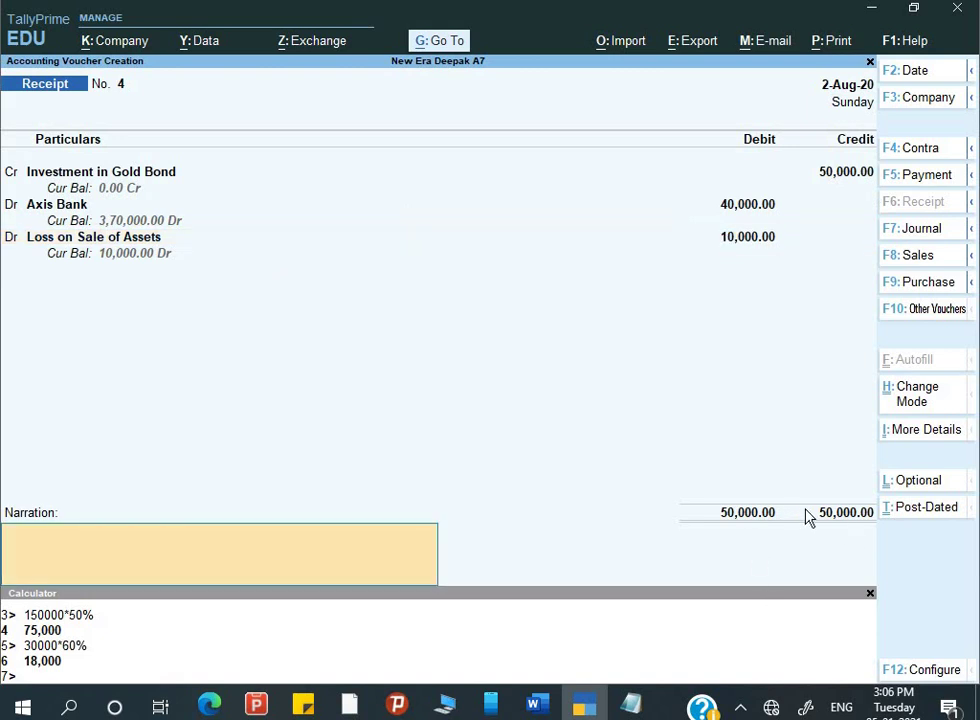
{"action": "type", "text": "Being inv"}
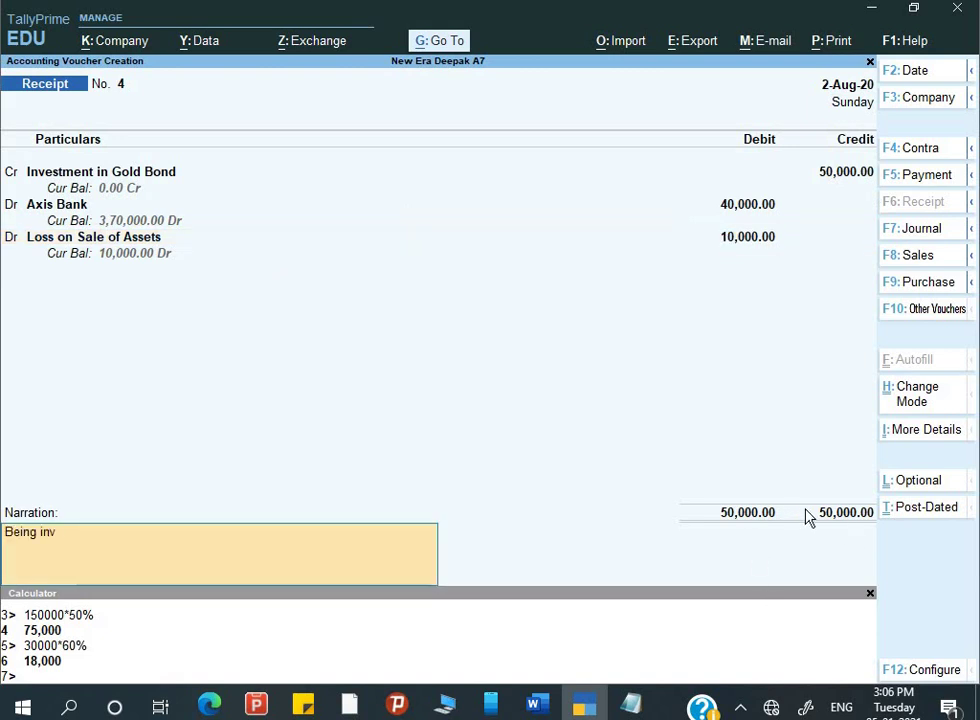
{"action": "type", "text": "esteme"}
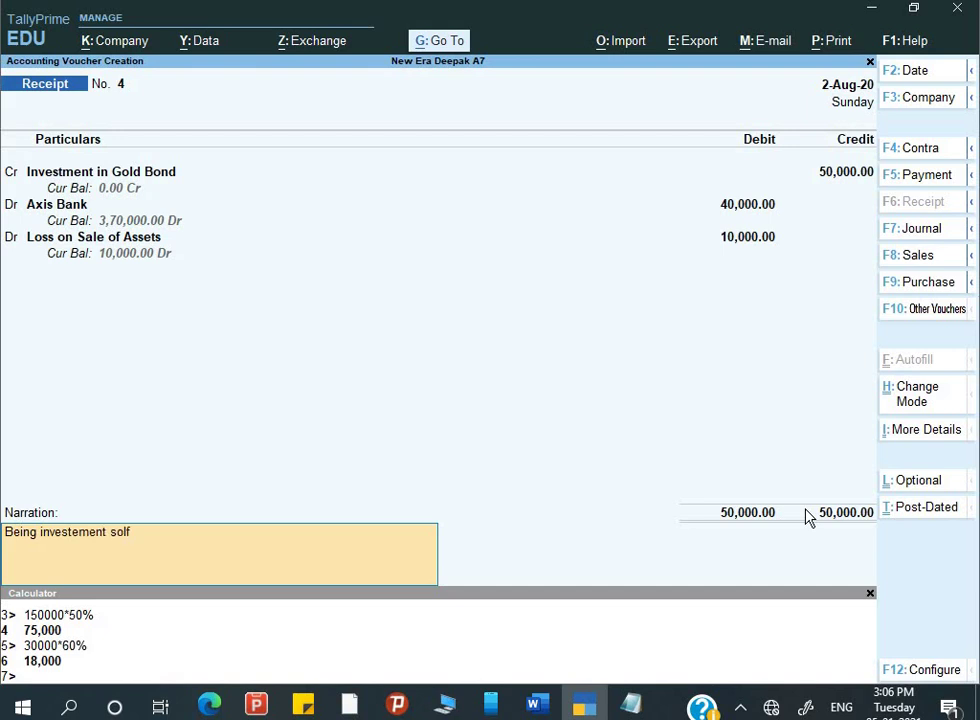
{"action": "type", "text": "nt sold"}
{"action": "key", "text": "Return"}
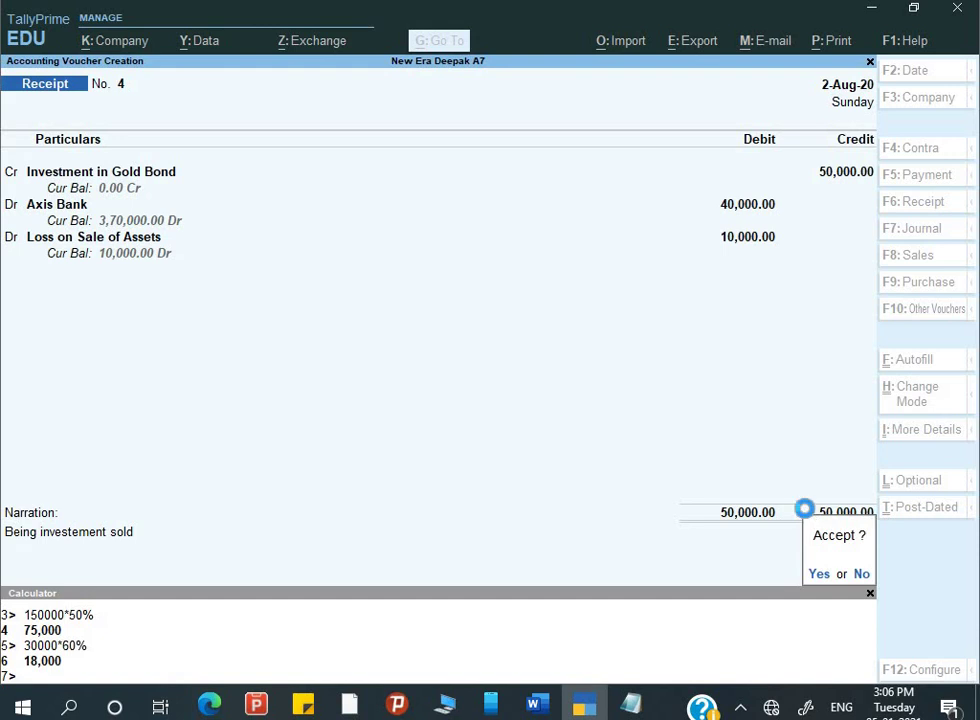
{"action": "key", "text": "Return"}
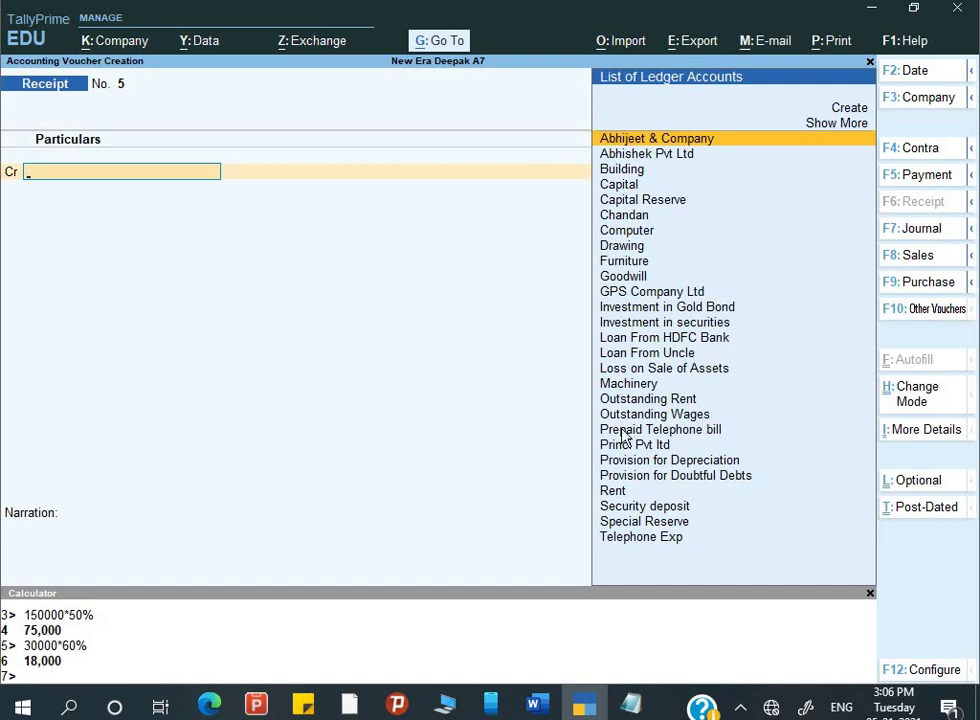
- Scroll the Word assignment down to the final questions and Report steps
{"action": "left_click", "coordinate": [533, 706]}
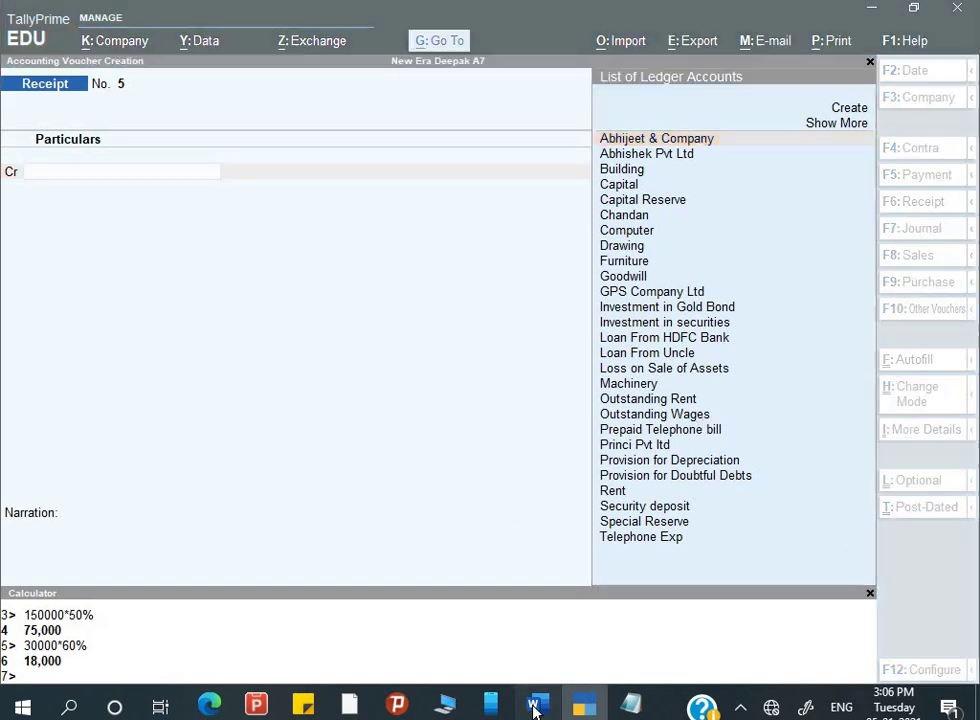
{"action": "scroll", "coordinate": [360, 505], "scroll_direction": "down", "scroll_amount": 3}
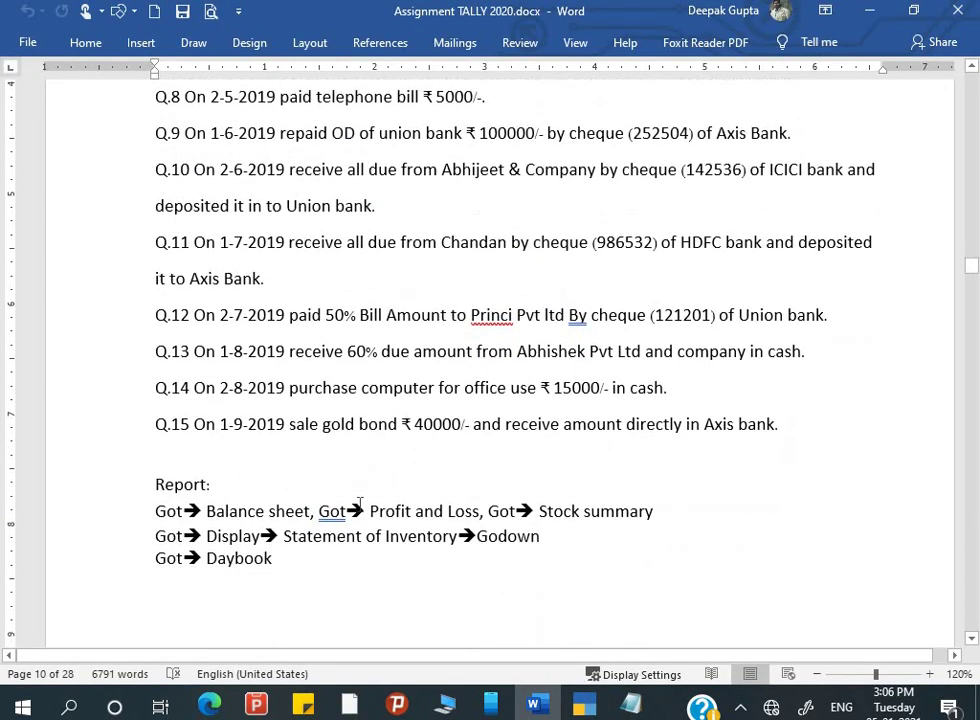
{"action": "scroll", "coordinate": [315, 484], "scroll_direction": "down", "scroll_amount": 1}
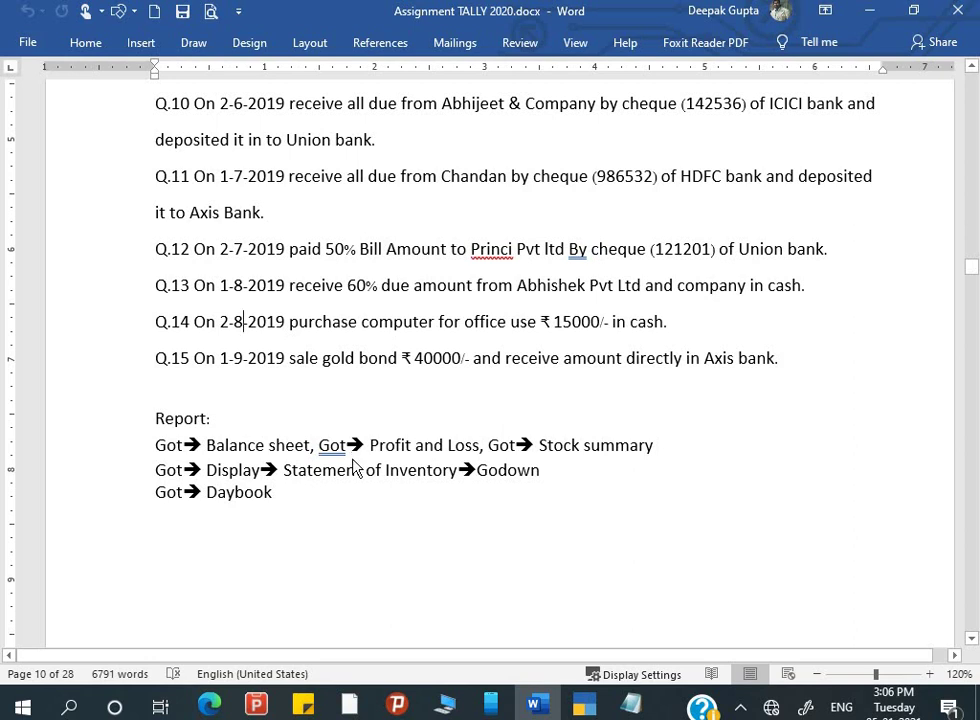
- Back in Tally, quit the blank receipt voucher No. 5 to reach the Gateway of Tally
{"action": "key", "text": "alt+Tab"}
{"action": "key", "text": "Escape"}
{"action": "key", "text": "y"}
{"action": "key", "text": "Escape"}
- Open the detailed Balance Sheet and review its Assets and Current Liabilities rows
{"action": "key", "text": "n"}
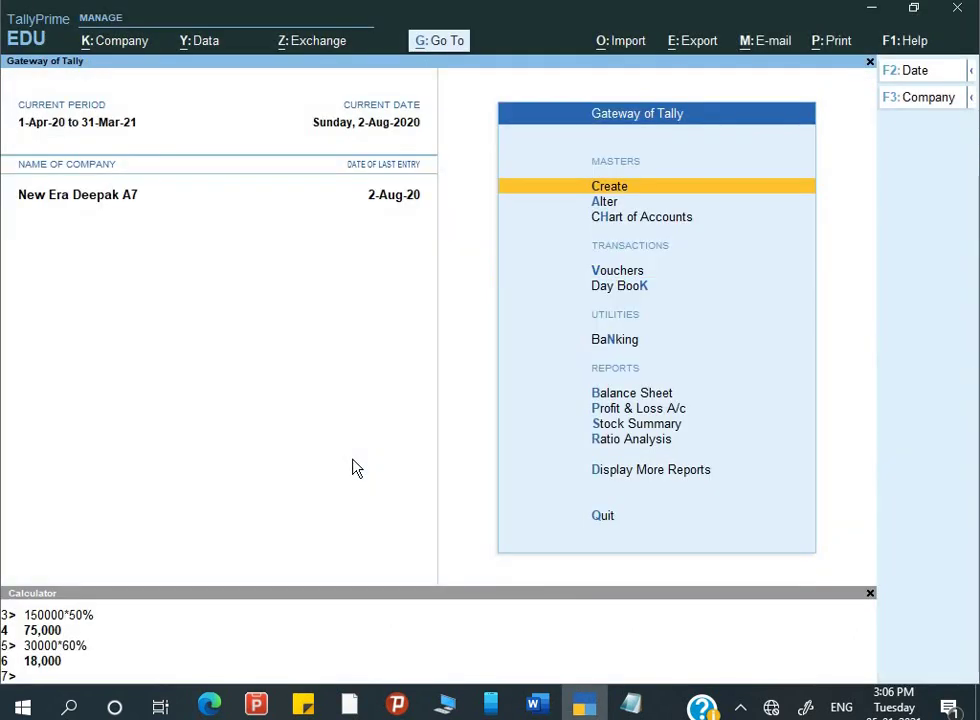
{"action": "key", "text": "b"}
{"action": "key", "text": "Down"}
{"action": "key", "text": "Right"}
{"action": "key", "text": "Down"}
{"action": "key", "text": "Down"}
{"action": "key", "text": "Down"}
{"action": "key", "text": "Down"}
{"action": "key", "text": "Down"}
{"action": "key", "text": "Down"}
{"action": "key", "text": "Down"}
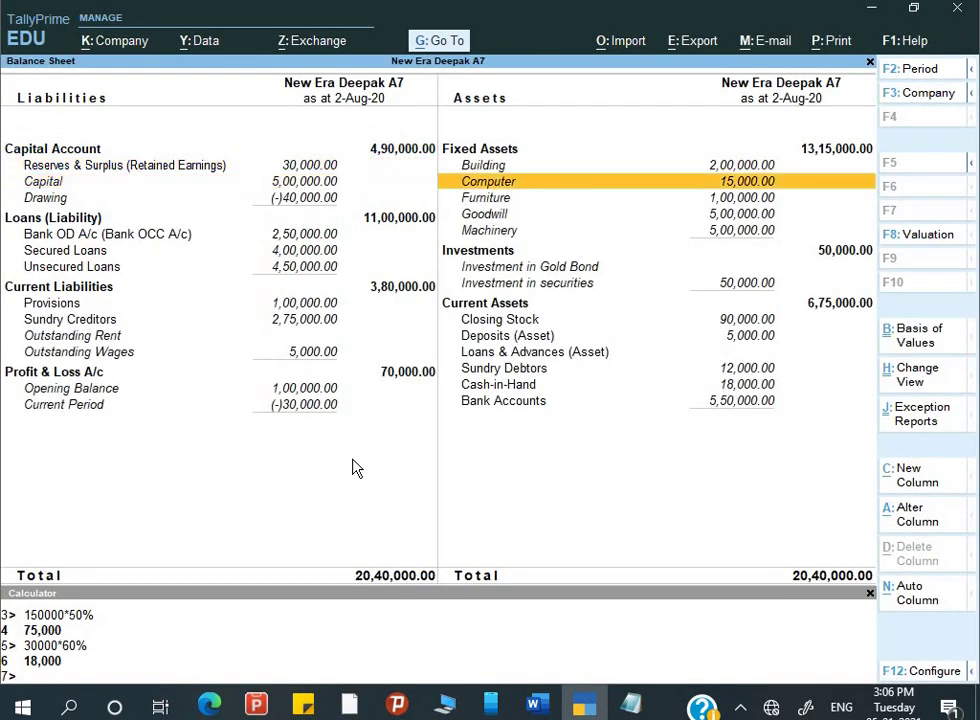
{"action": "key", "text": "Left"}
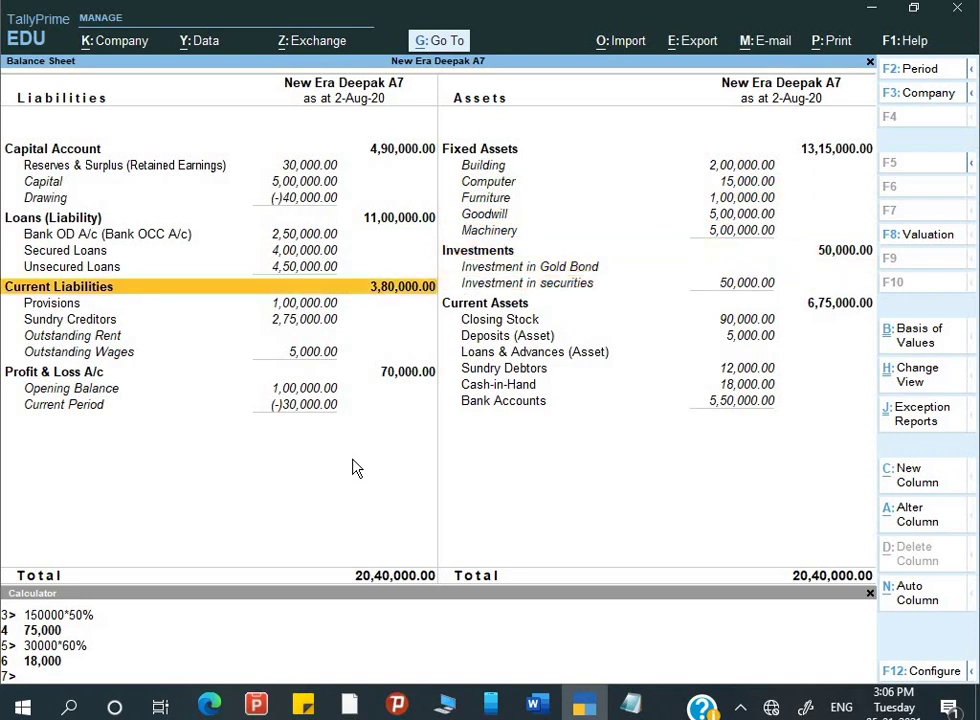
{"action": "key", "text": "Down"}
{"action": "key", "text": "Down"}
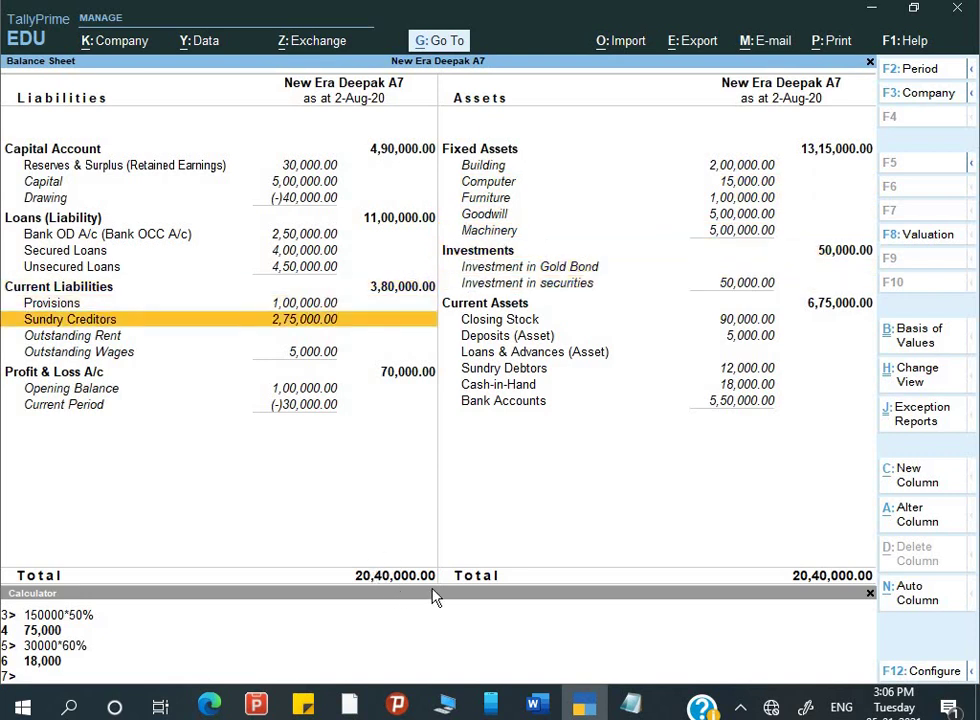
{"action": "key", "text": "Up"}
{"action": "key", "text": "Up"}
{"action": "key", "text": "Up"}
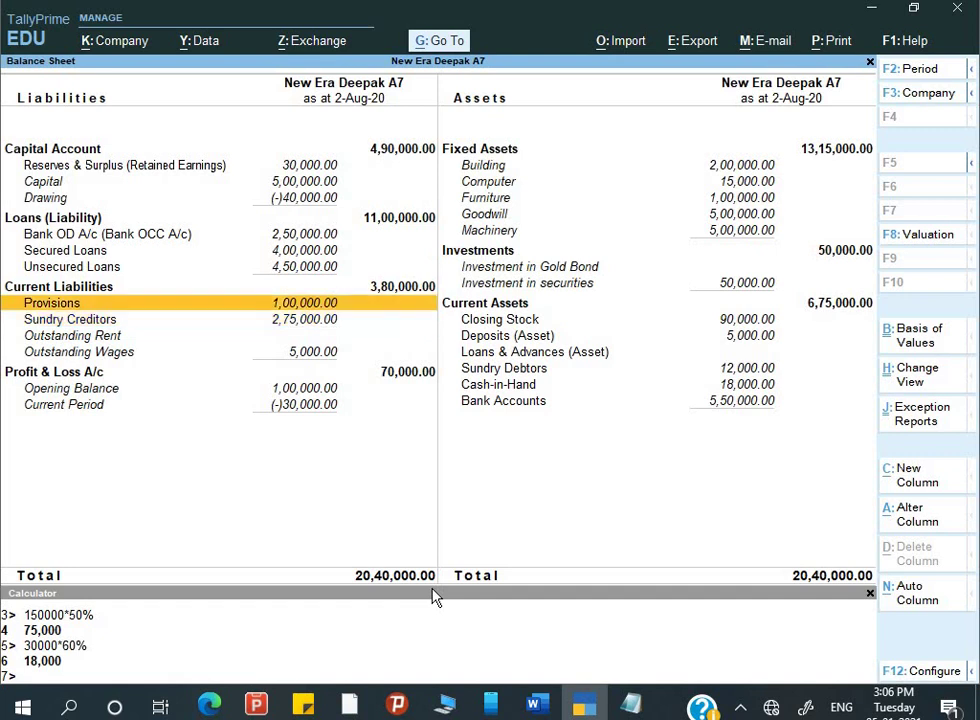
{"action": "key", "text": "Down"}
{"action": "key", "text": "Down"}
{"action": "key", "text": "Down"}
{"action": "key", "text": "Down"}
{"action": "key", "text": "Down"}
{"action": "key", "text": "Down"}
- Review the detailed Profit & Loss A/c, checking Closing Stock, Opening Stock and Indirect Expenses rows
{"action": "key", "text": "Return"}
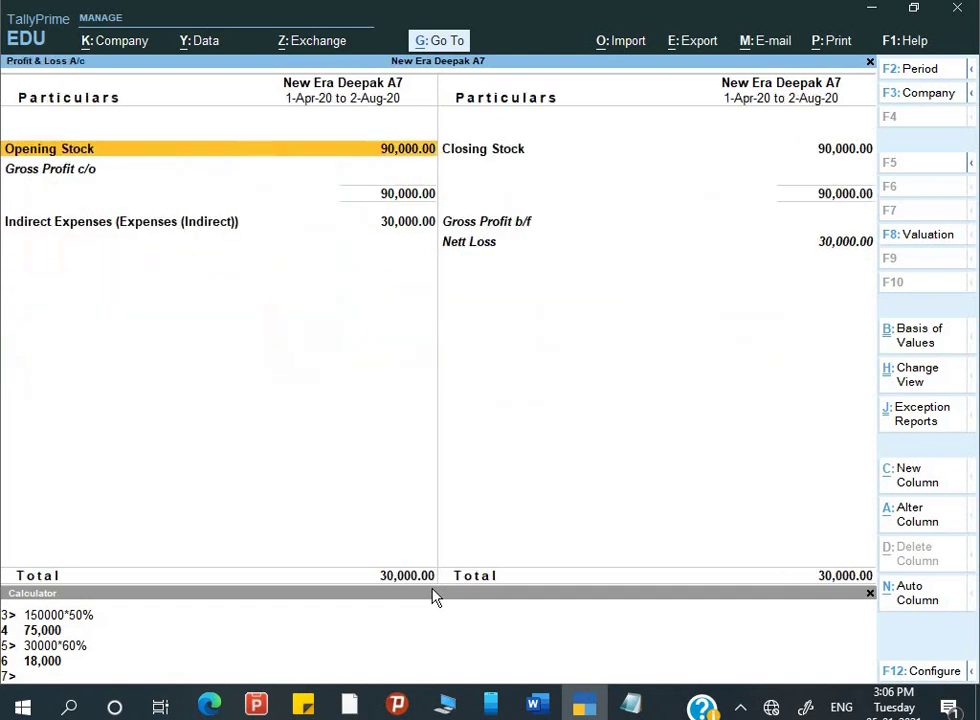
{"action": "key", "text": "alt+F5"}
{"action": "key", "text": "Right"}
{"action": "key", "text": "Down"}
{"action": "key", "text": "Down"}
{"action": "key", "text": "Down"}
{"action": "key", "text": "Down"}
{"action": "key", "text": "Down"}
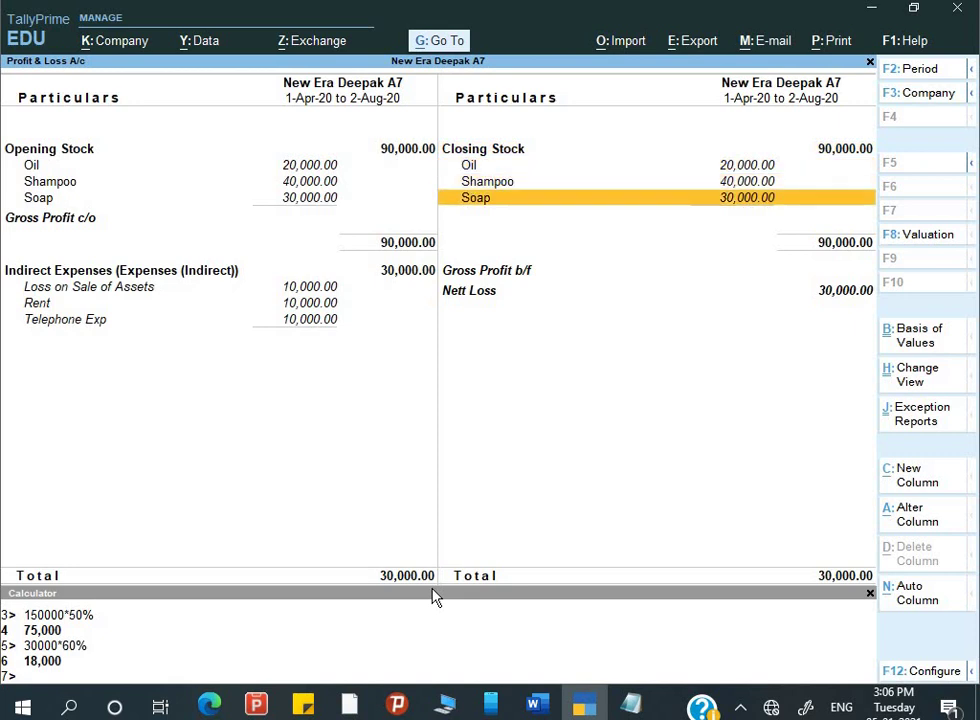
{"action": "key", "text": "Up"}
{"action": "key", "text": "Up"}
{"action": "key", "text": "Left"}
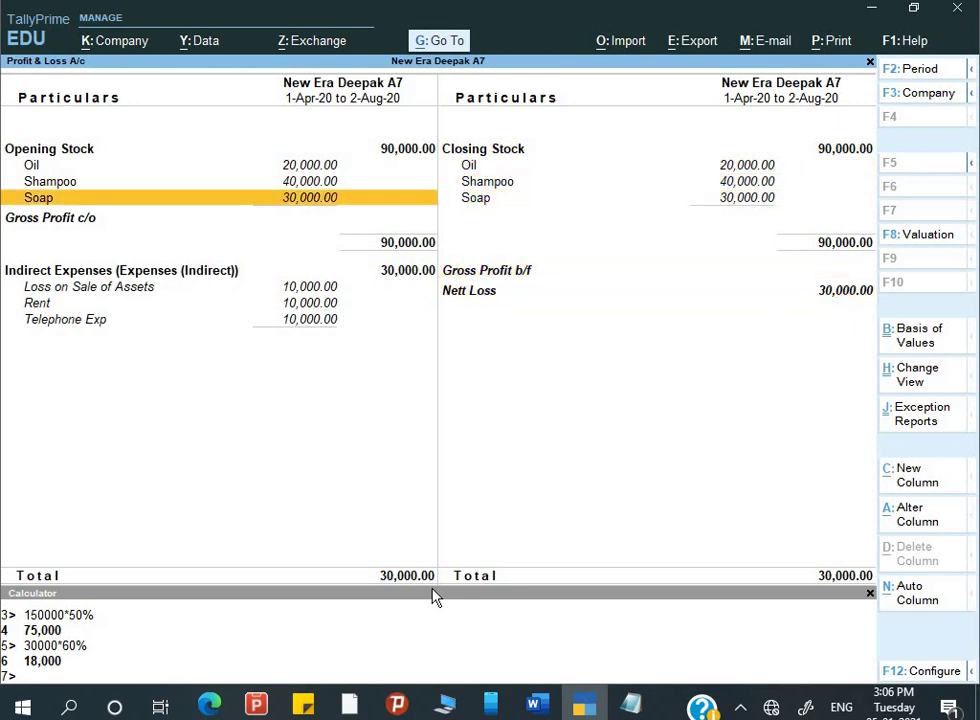
{"action": "key", "text": "Down"}
{"action": "key", "text": "Down"}
{"action": "key", "text": "Down"}
{"action": "key", "text": "Down"}
{"action": "key", "text": "Up"}
{"action": "key", "text": "Up"}
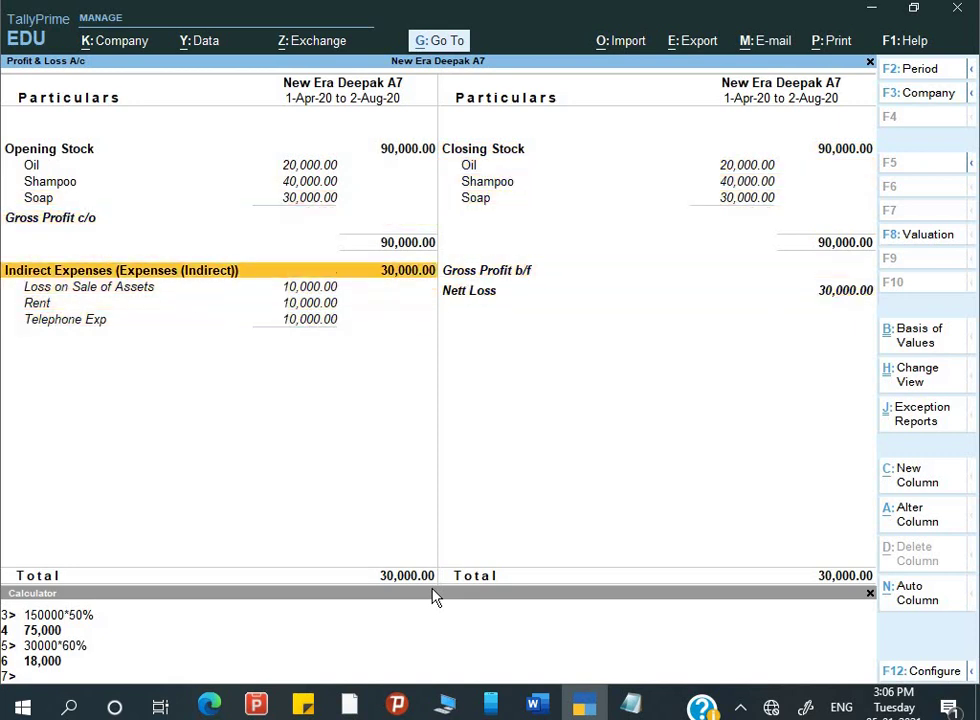
{"action": "key", "text": "Down"}
{"action": "key", "text": "Down"}
{"action": "key", "text": "Escape"}
{"action": "key", "text": "Right"}
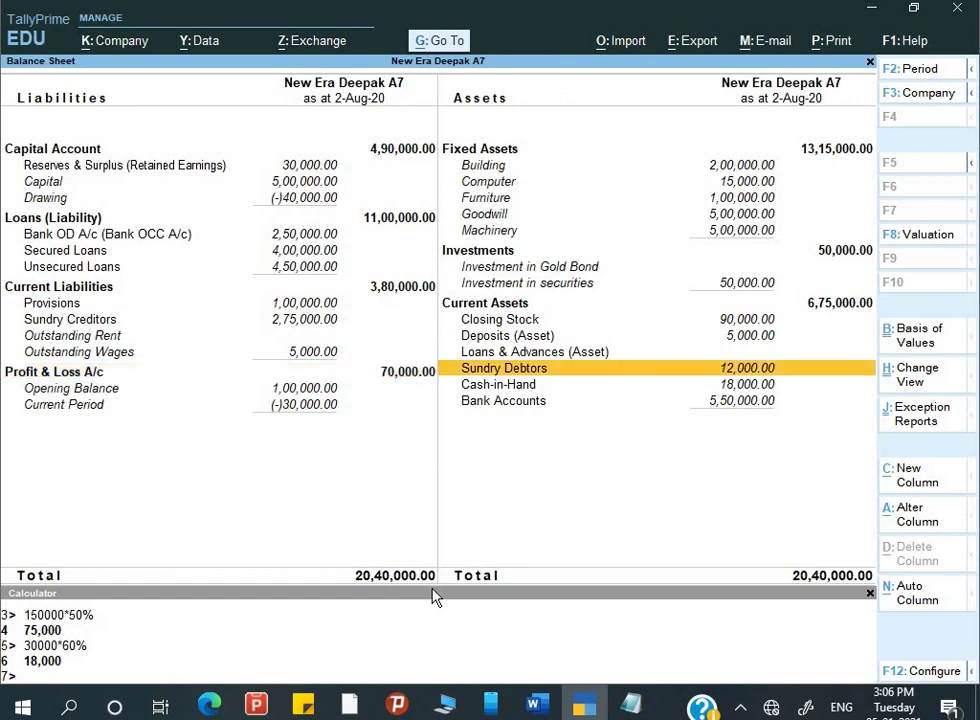
{"action": "key", "text": "Escape"}
- Open the Profit & Loss A/c from the Gateway, showing the 30,000 Nett Loss, checking the assignment
{"action": "key", "text": "alt+Tab"}
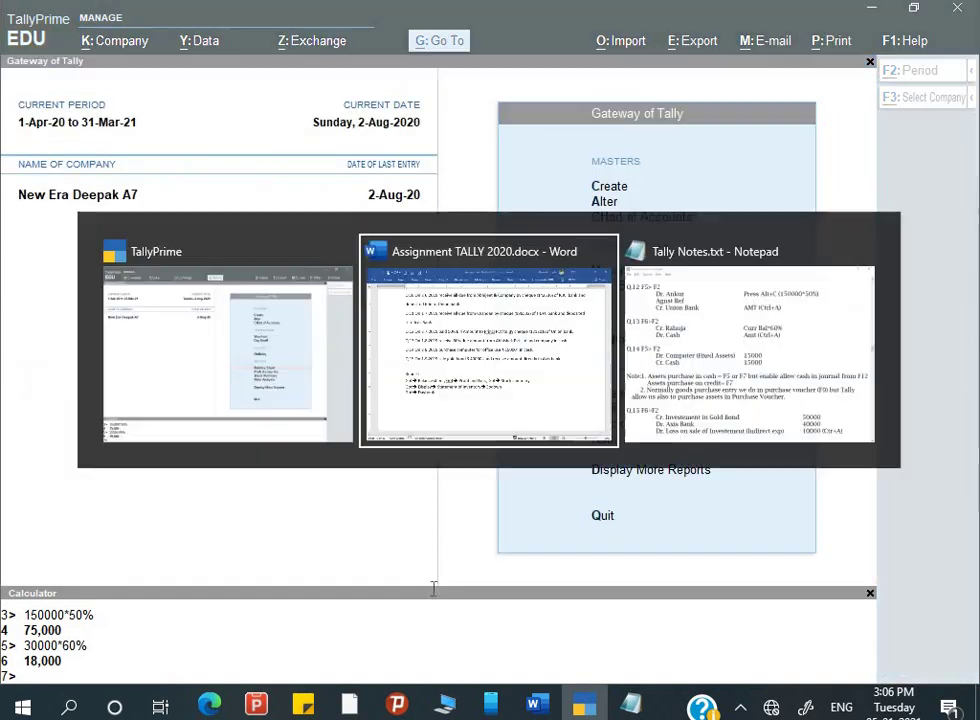
{"action": "key", "text": "alt+Tab"}
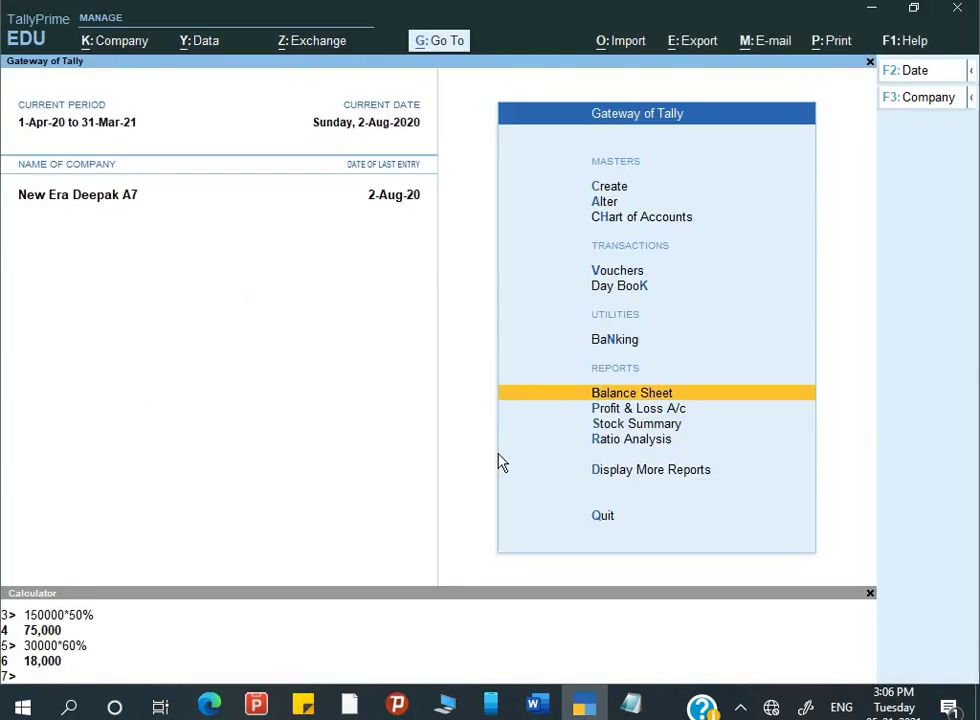
{"action": "key", "text": "Down"}
{"action": "key", "text": "Return"}
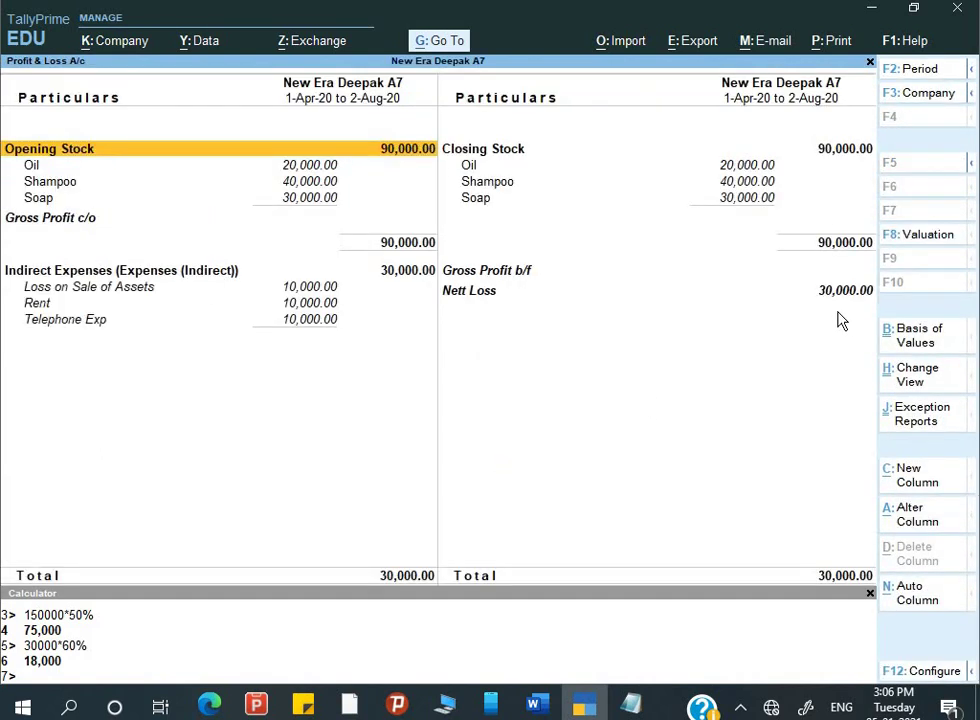
{"action": "key", "text": "alt+Tab"}
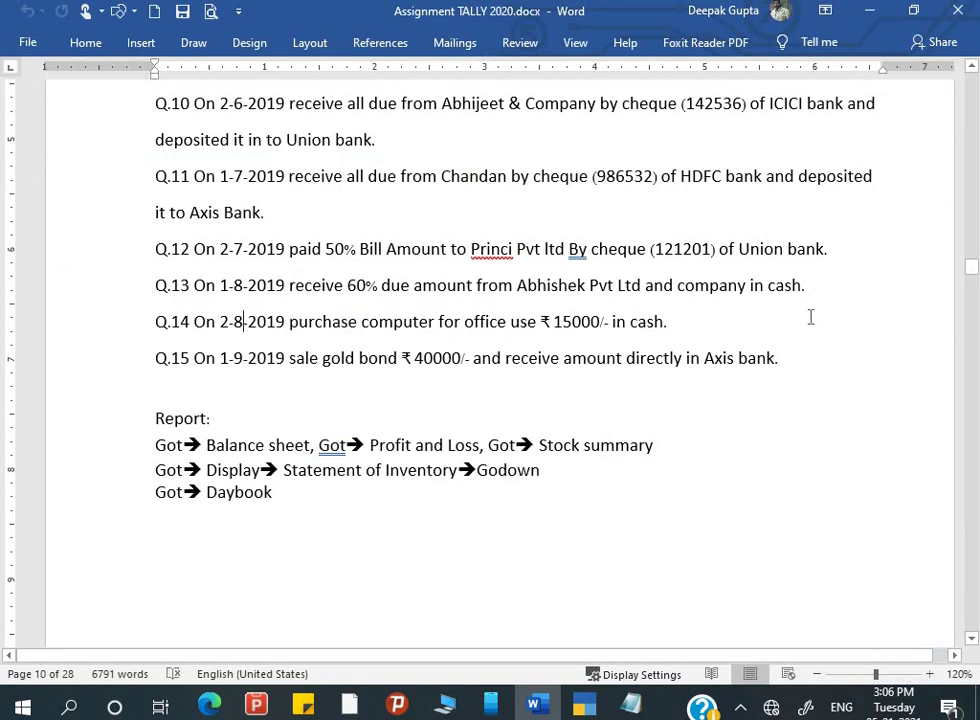
{"action": "key", "text": "alt+Tab"}
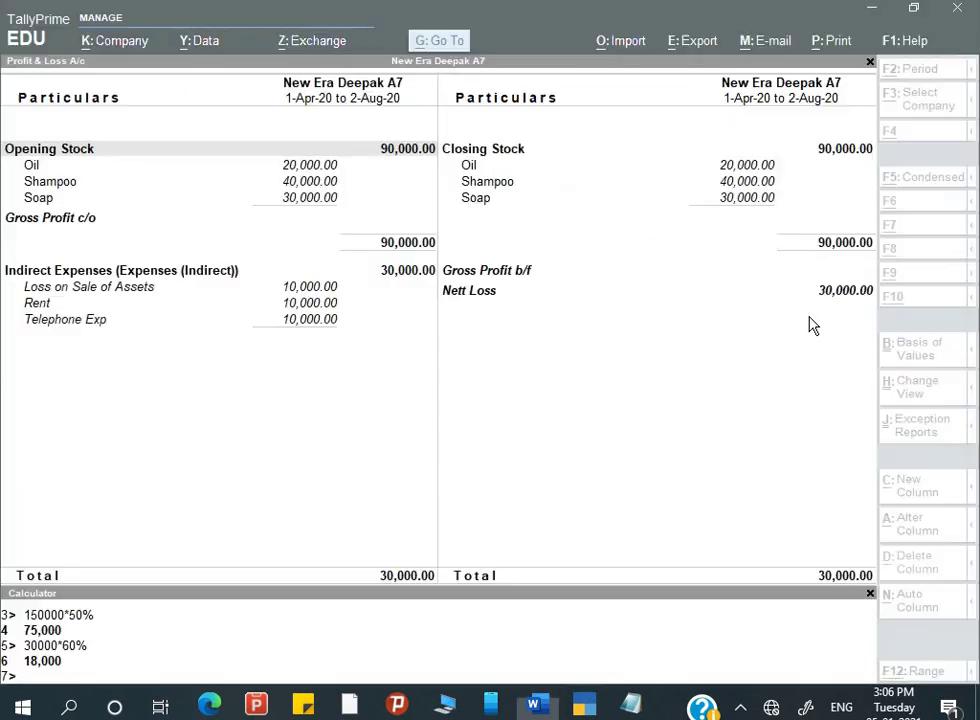
{"action": "key", "text": "Escape"}
- View the Stock Summary item by item, totalling 90,000, including the Soap items
{"action": "key", "text": "Down"}
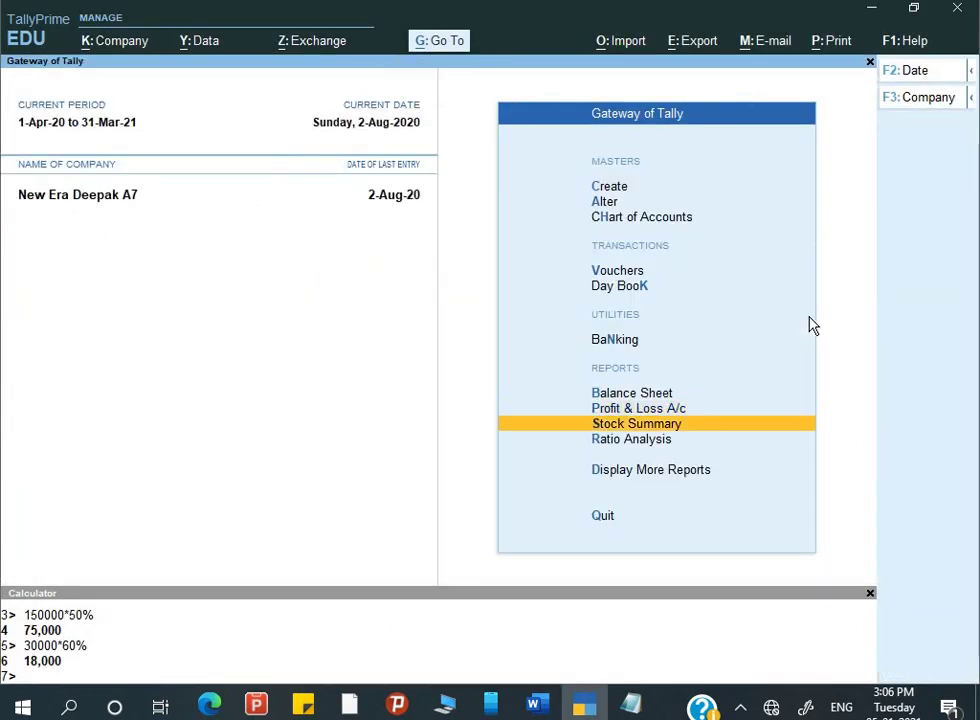
{"action": "key", "text": "Return"}
{"action": "key", "text": "alt+F5"}
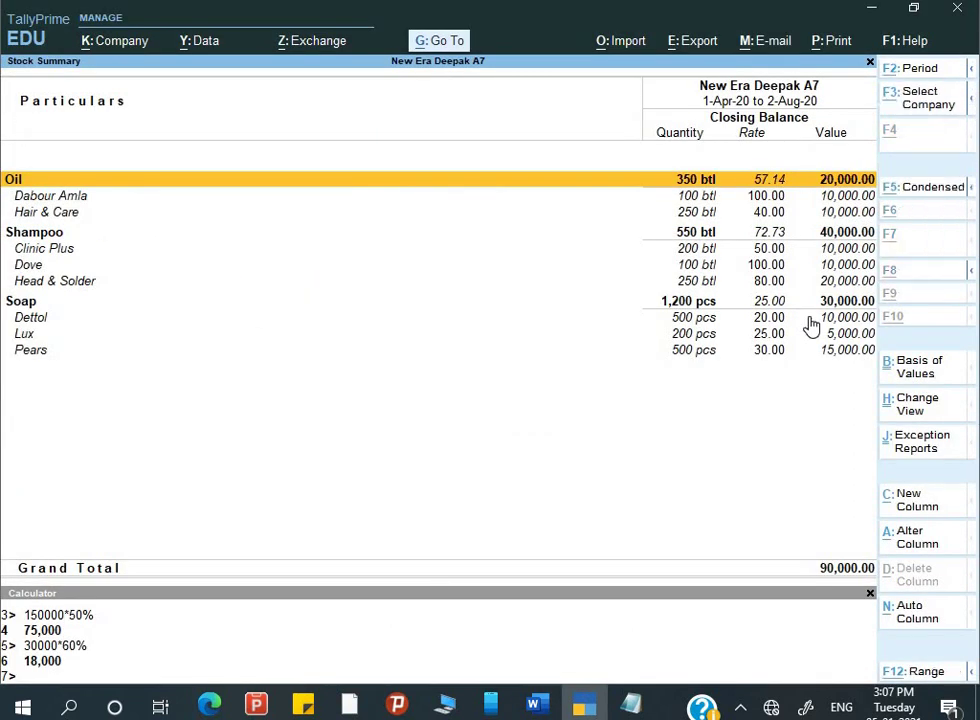
{"action": "key", "text": "alt+F5"}
{"action": "key", "text": "alt+F5"}
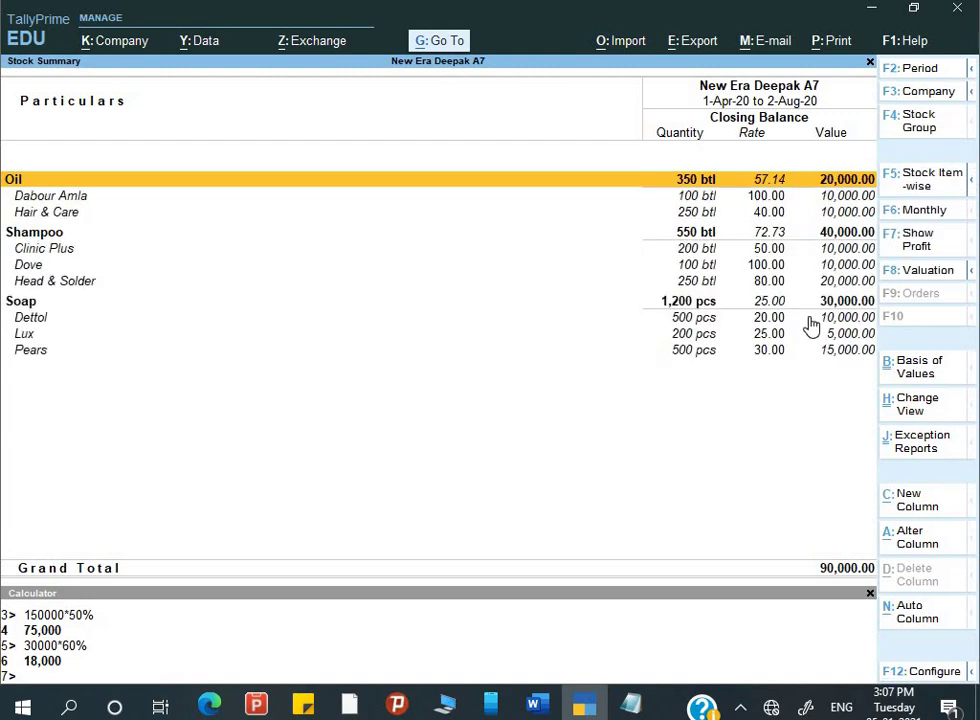
{"action": "key", "text": "Down"}
{"action": "key", "text": "Down"}
{"action": "key", "text": "Down"}
{"action": "key", "text": "Down"}
{"action": "key", "text": "Down"}
{"action": "key", "text": "Down"}
{"action": "key", "text": "Down"}
{"action": "key", "text": "Down"}
{"action": "key", "text": "Down"}
{"action": "key", "text": "Down"}
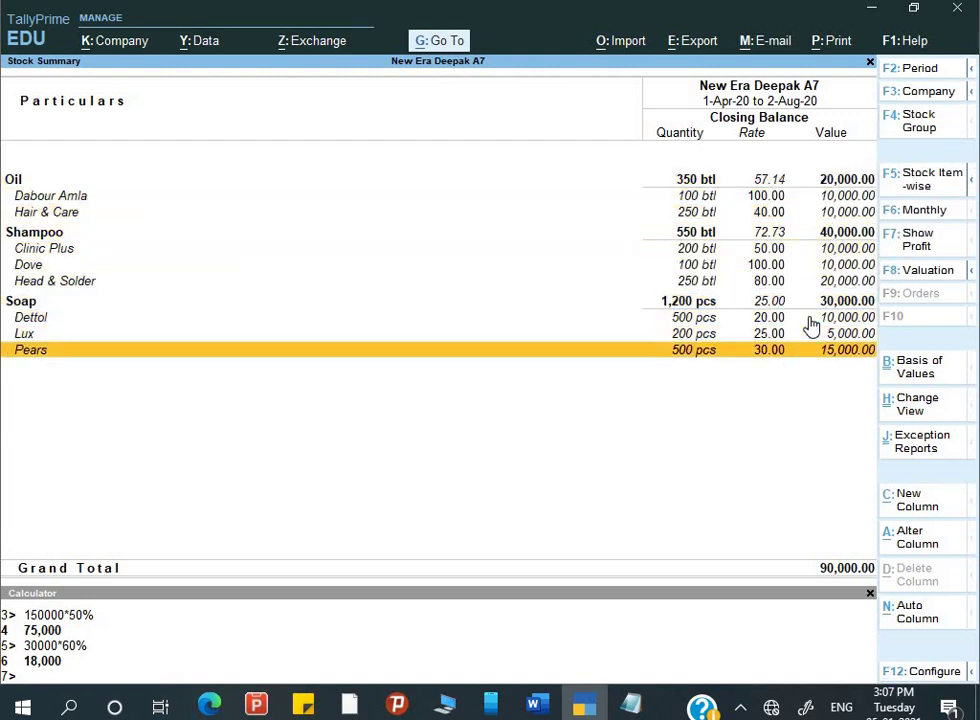
{"action": "key", "text": "alt+Tab"}
{"action": "key", "text": "alt+Tab"}
{"action": "key", "text": "Escape"}
{"action": "key", "text": "Down"}
{"action": "key", "text": "Down"}
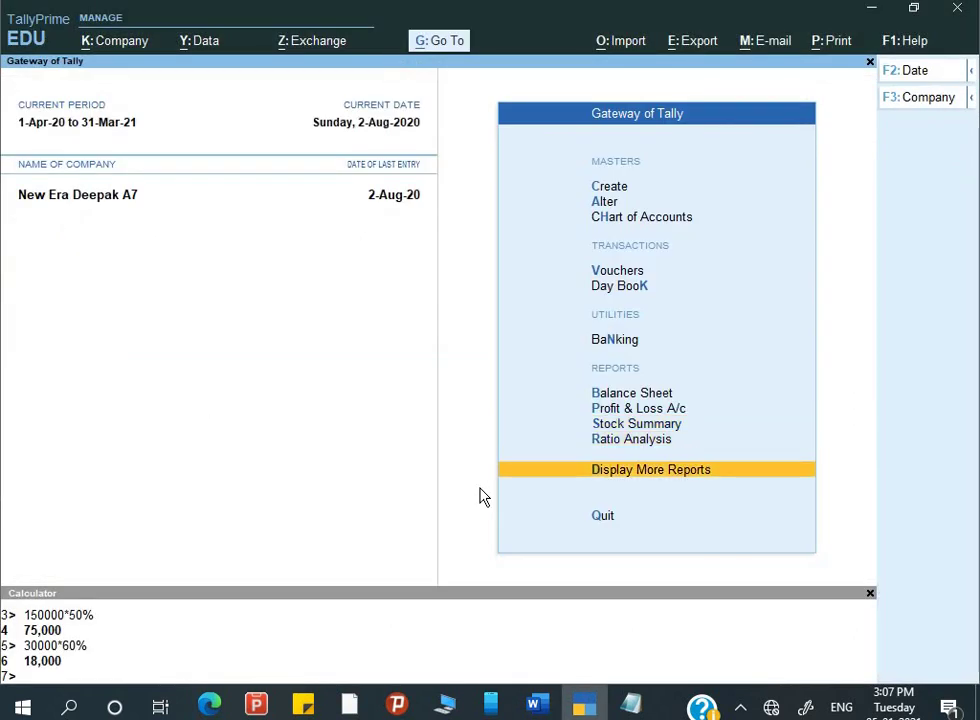
- Reach the Godowns list under Display More Reports > Inventory Books
{"action": "key", "text": "Return"}
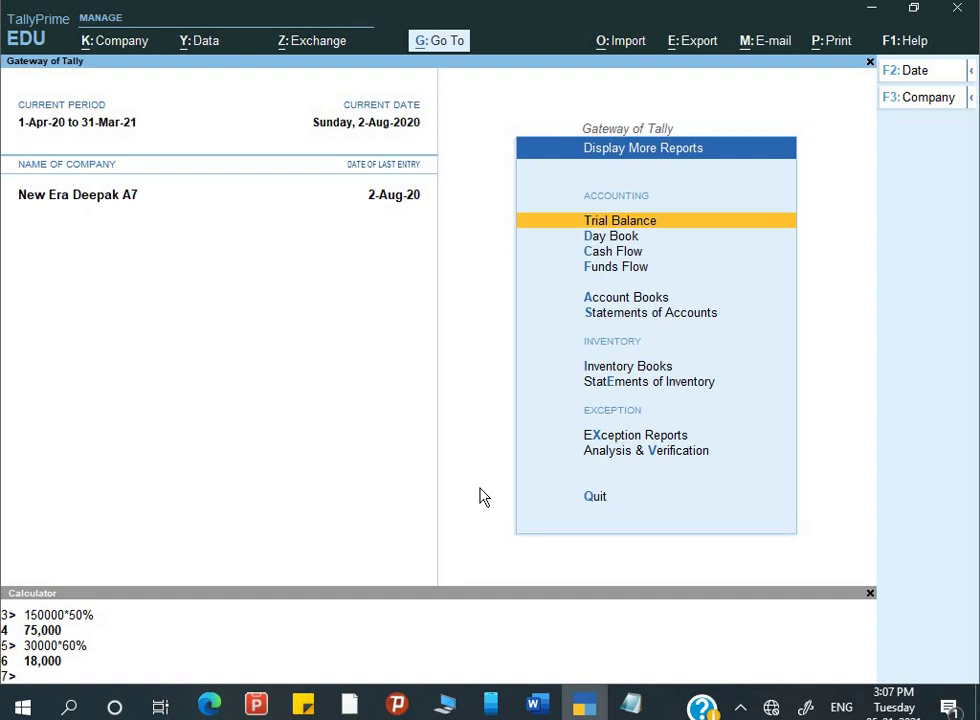
{"action": "key", "text": "Down"}
{"action": "key", "text": "Down"}
{"action": "key", "text": "Down"}
{"action": "key", "text": "Down"}
{"action": "key", "text": "Down"}
{"action": "key", "text": "Down"}
{"action": "key", "text": "Down"}
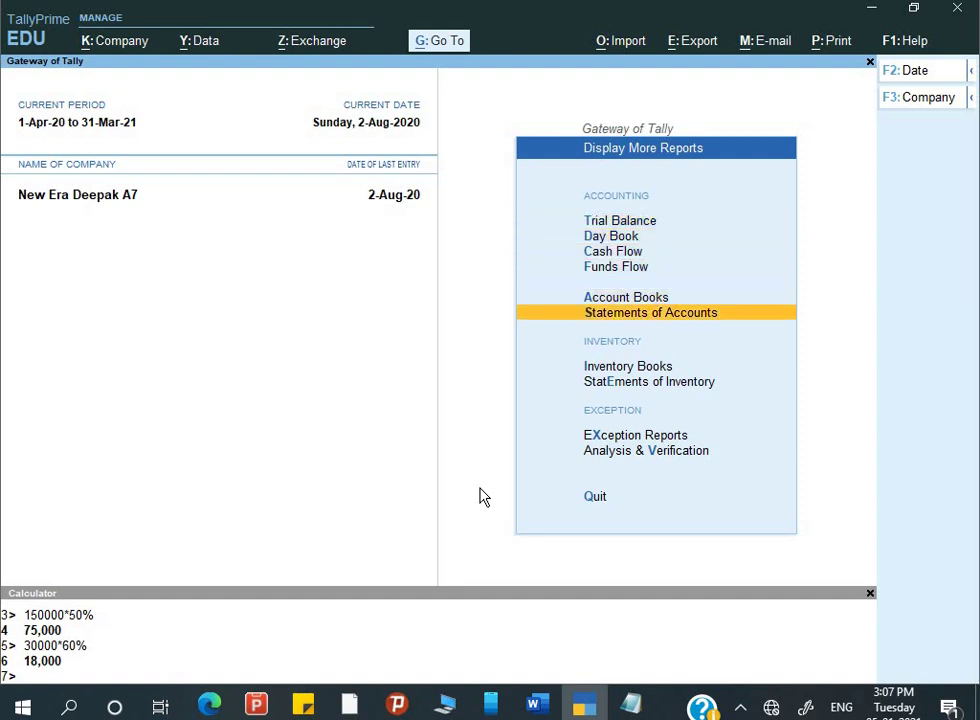
{"action": "key", "text": "Return"}
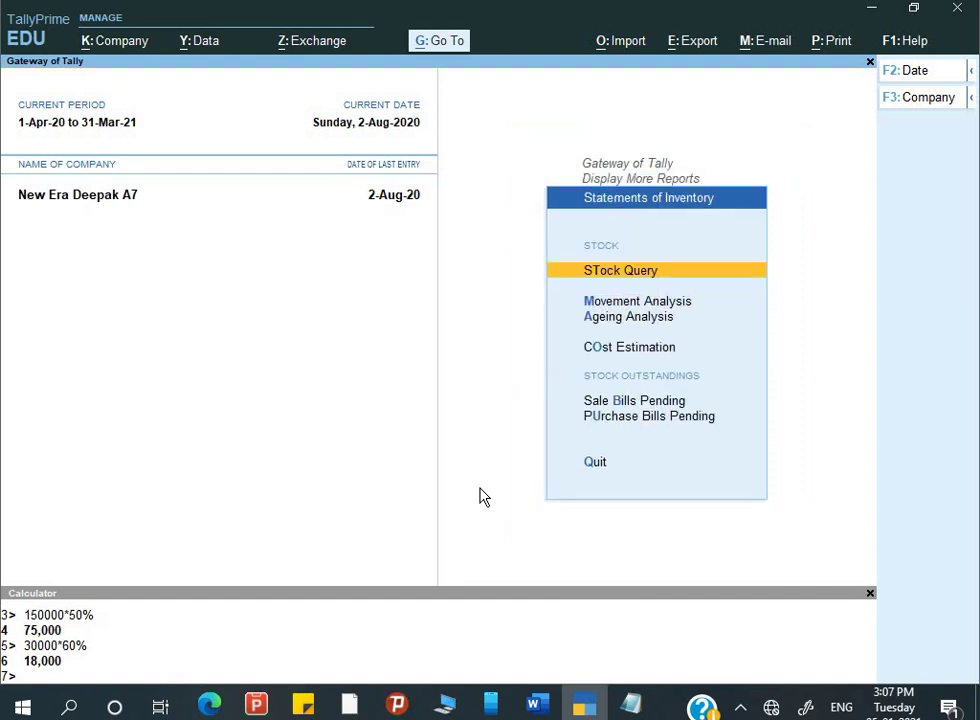
{"action": "key", "text": "Down"}
{"action": "key", "text": "Down"}
{"action": "key", "text": "Down"}
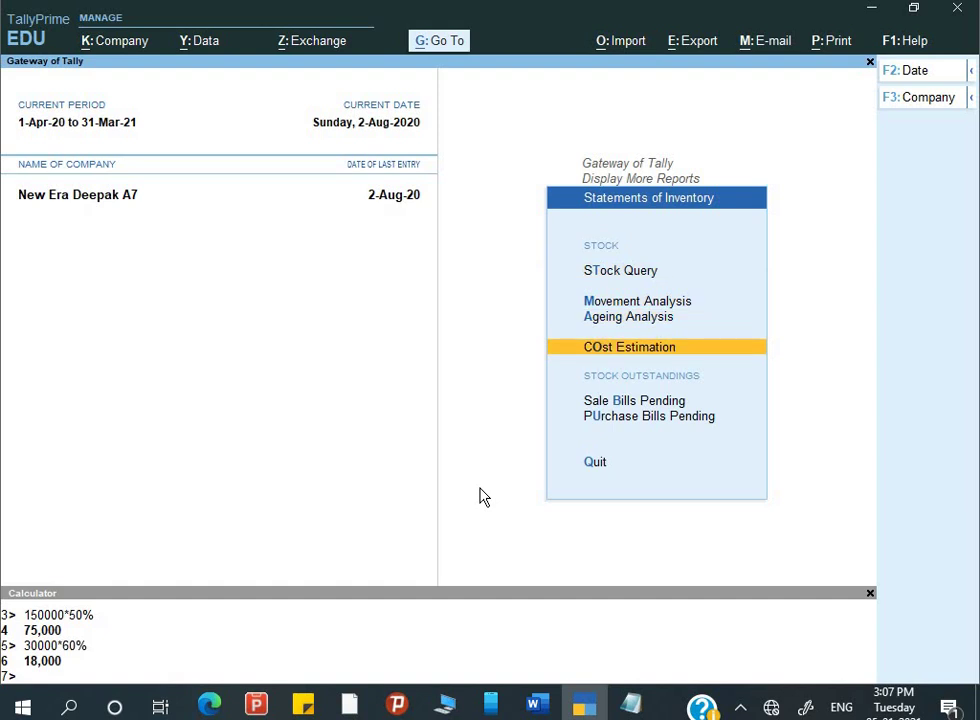
{"action": "key", "text": "Escape"}
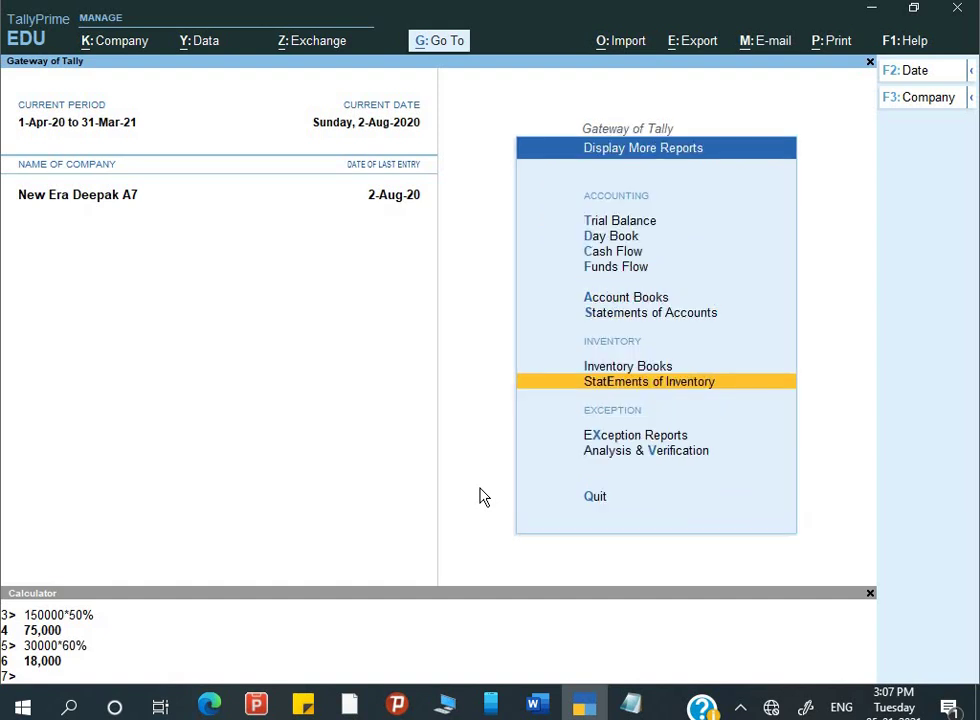
{"action": "key", "text": "Up"}
{"action": "key", "text": "Return"}
{"action": "key", "text": "Down"}
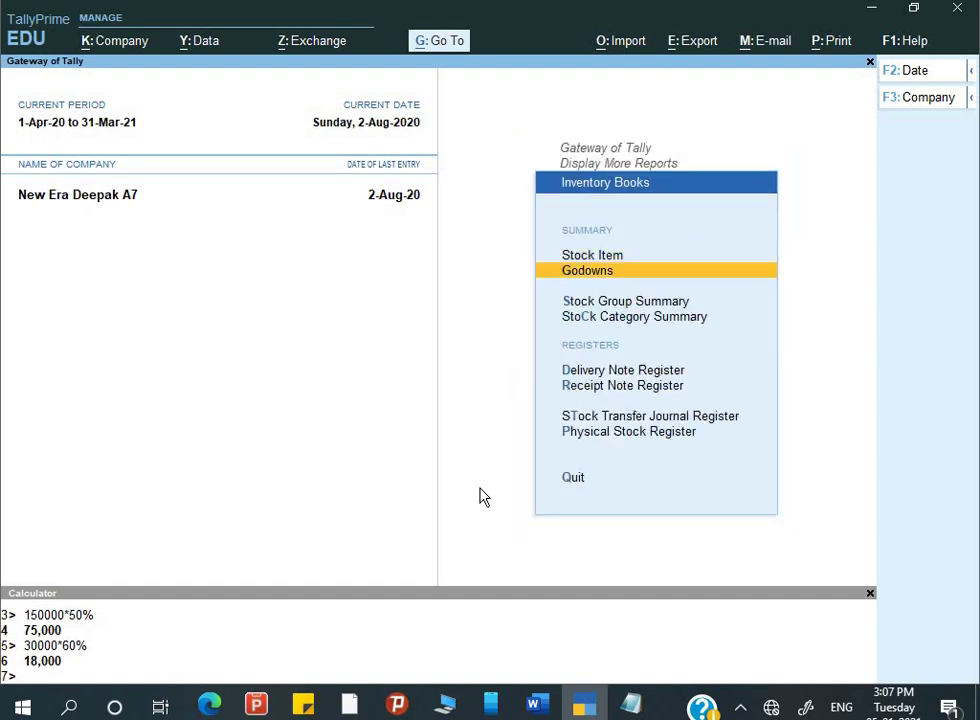
{"action": "key", "text": "Return"}
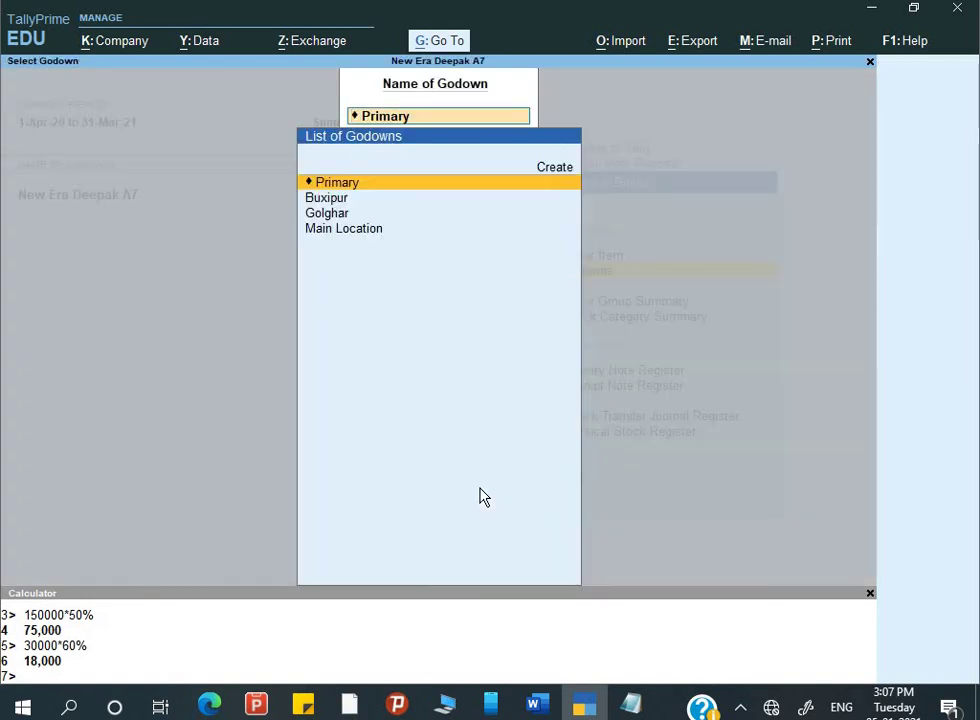
- View the Buxipur godown summary item by item, totalling 35,000
{"action": "key", "text": "Down"}
{"action": "key", "text": "Return"}
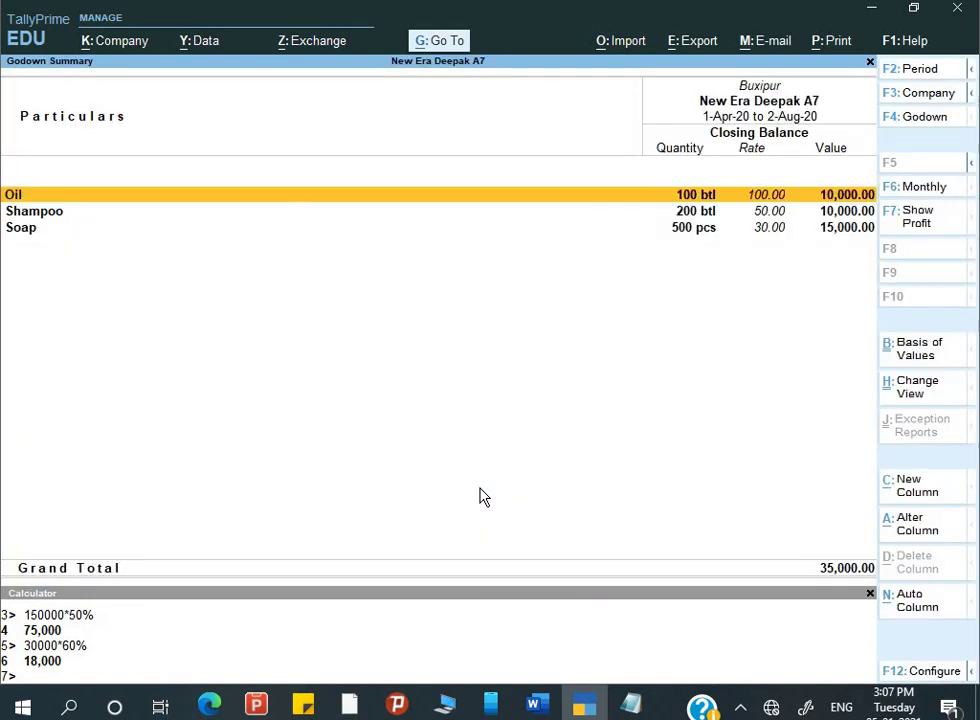
{"action": "key", "text": "alt+F5"}
{"action": "key", "text": "Down"}
{"action": "key", "text": "Down"}
{"action": "key", "text": "Down"}
{"action": "key", "text": "Down"}
{"action": "key", "text": "Down"}
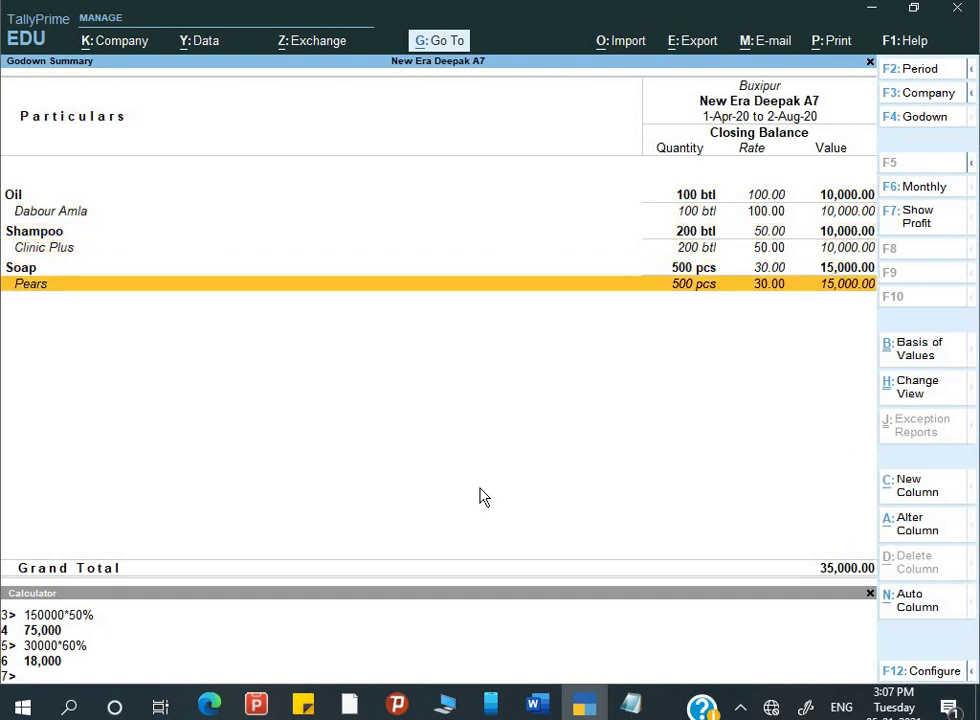
- Switch to the Golghar godown summary in item detail (55,000), then back out to More Reports
{"action": "key", "text": "F4"}
{"action": "key", "text": "Down"}
{"action": "key", "text": "Return"}
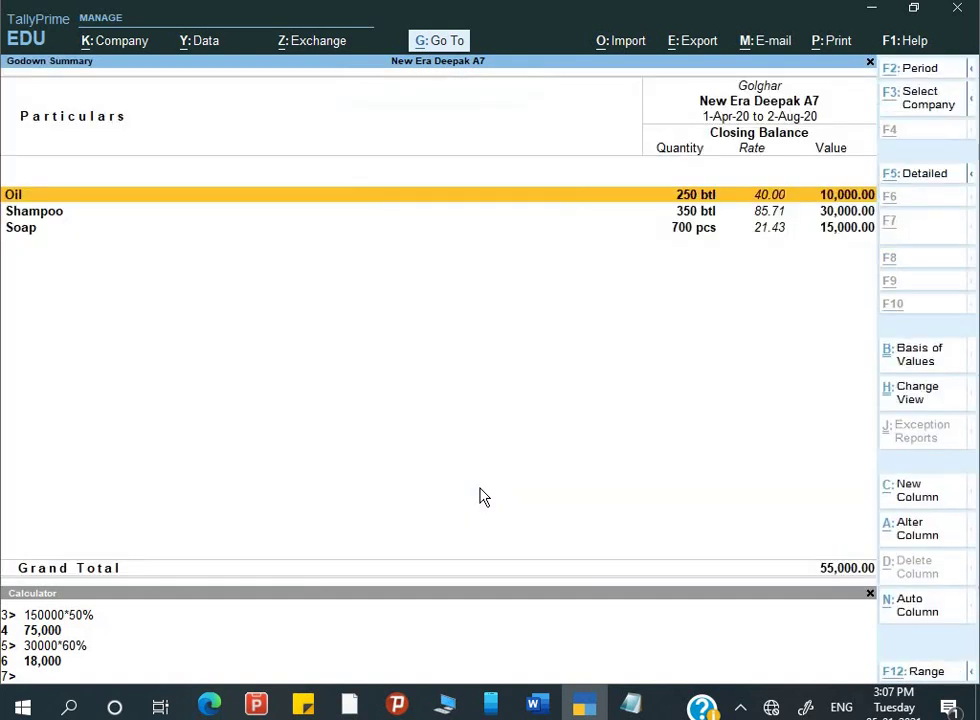
{"action": "key", "text": "alt+F5"}
{"action": "key", "text": "Down"}
{"action": "key", "text": "Down"}
{"action": "key", "text": "Down"}
{"action": "key", "text": "Down"}
{"action": "key", "text": "Down"}
{"action": "key", "text": "Down"}
{"action": "key", "text": "Down"}
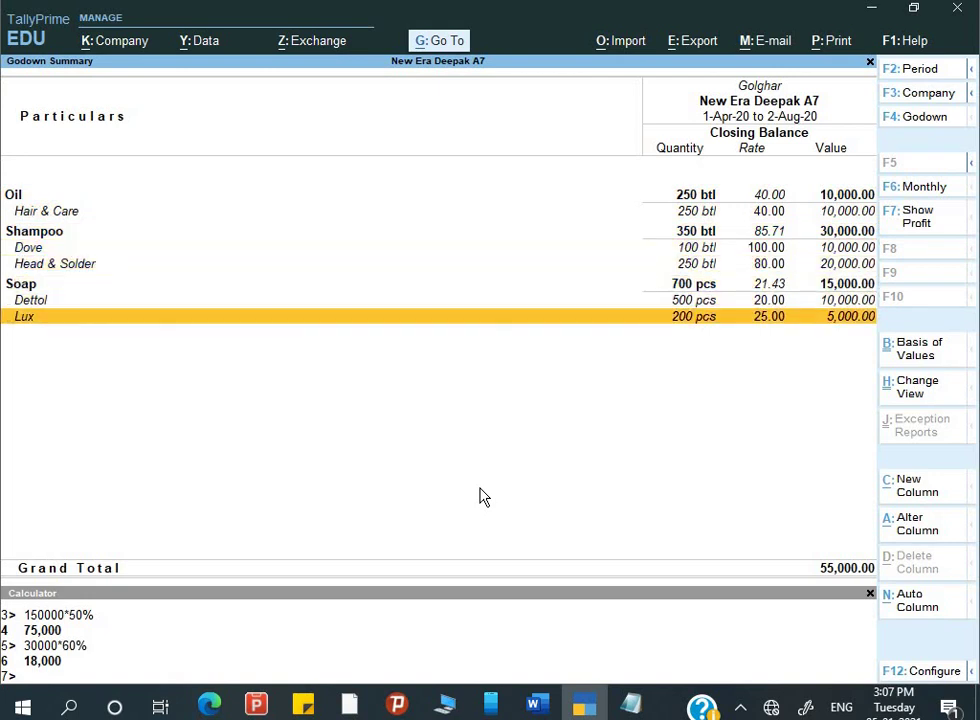
{"action": "key", "text": "F4"}
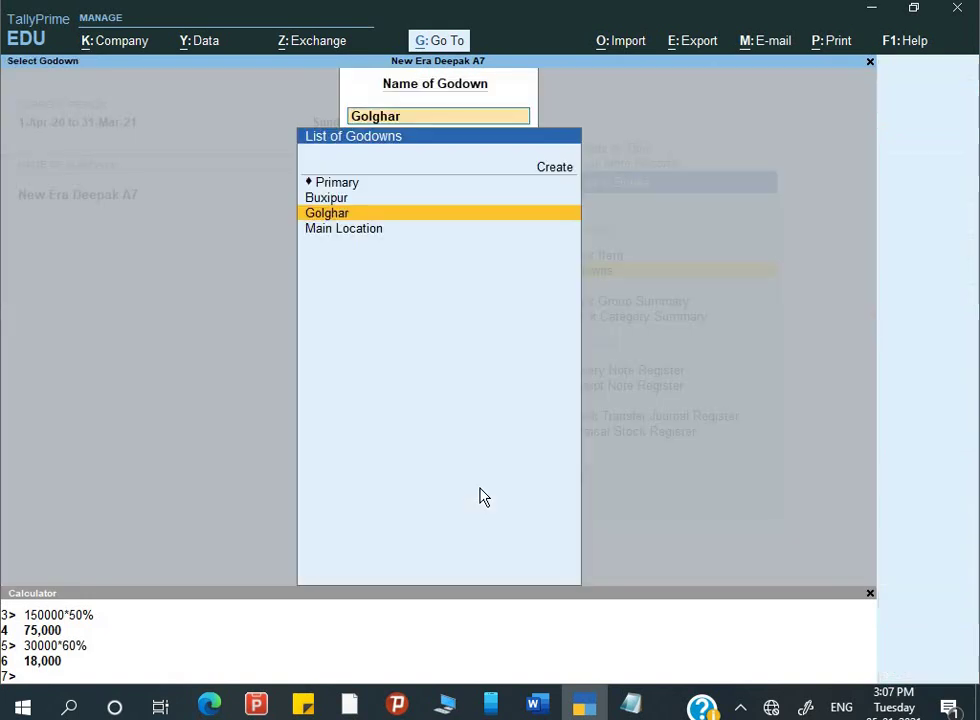
{"action": "key", "text": "Escape"}
{"action": "key", "text": "Escape"}
{"action": "key", "text": "Escape"}
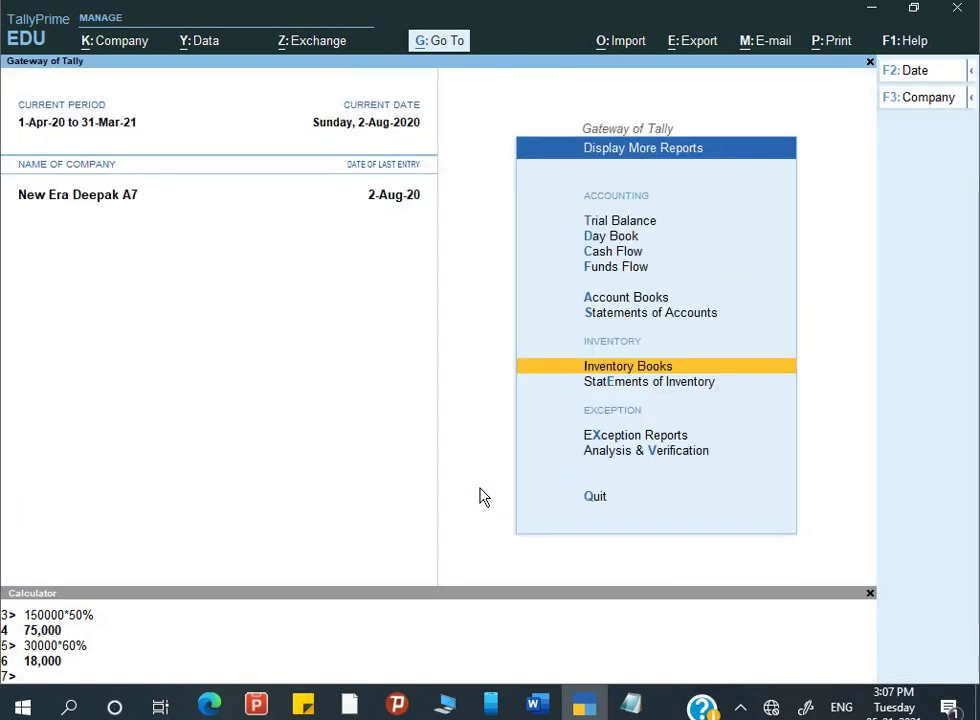
{"action": "key", "text": "Escape"}
- Delete 'Statement of' before 'Inventory' in the Godown report path line
{"action": "key", "text": "alt+Tab"}
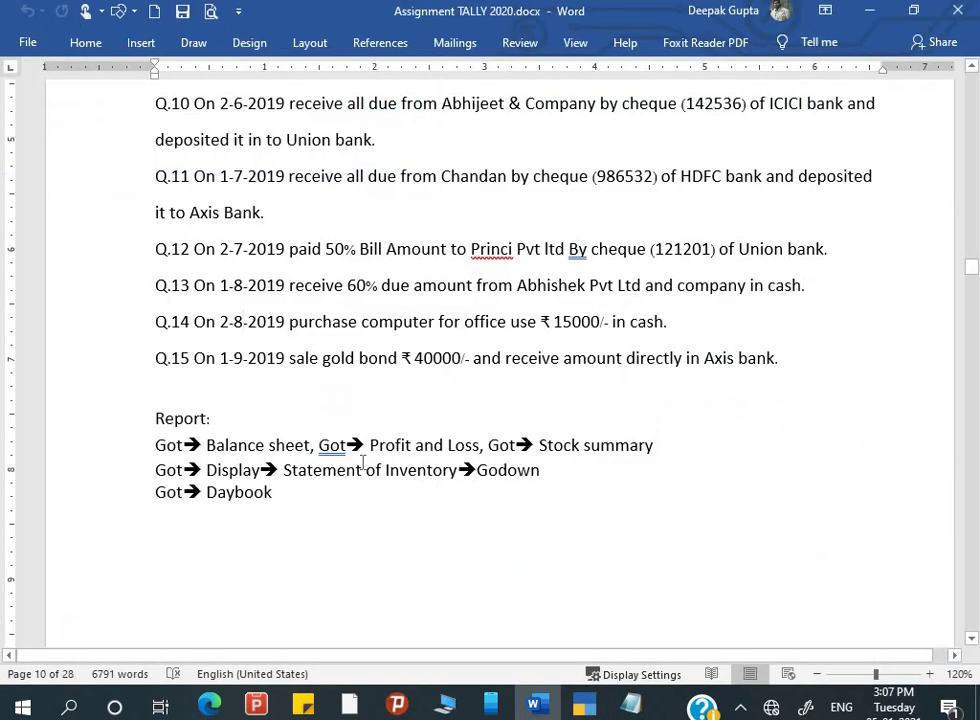
{"action": "left_click", "coordinate": [386, 469]}
{"action": "key", "text": "BackSpace"}
{"action": "key", "text": "BackSpace"}
{"action": "key", "text": "BackSpace"}
{"action": "key", "text": "BackSpace"}
{"action": "key", "text": "BackSpace"}
{"action": "key", "text": "BackSpace"}
{"action": "key", "text": "BackSpace"}
{"action": "key", "text": "BackSpace"}
{"action": "key", "text": "BackSpace"}
{"action": "key", "text": "BackSpace"}
{"action": "key", "text": "BackSpace"}
{"action": "key", "text": "BackSpace"}
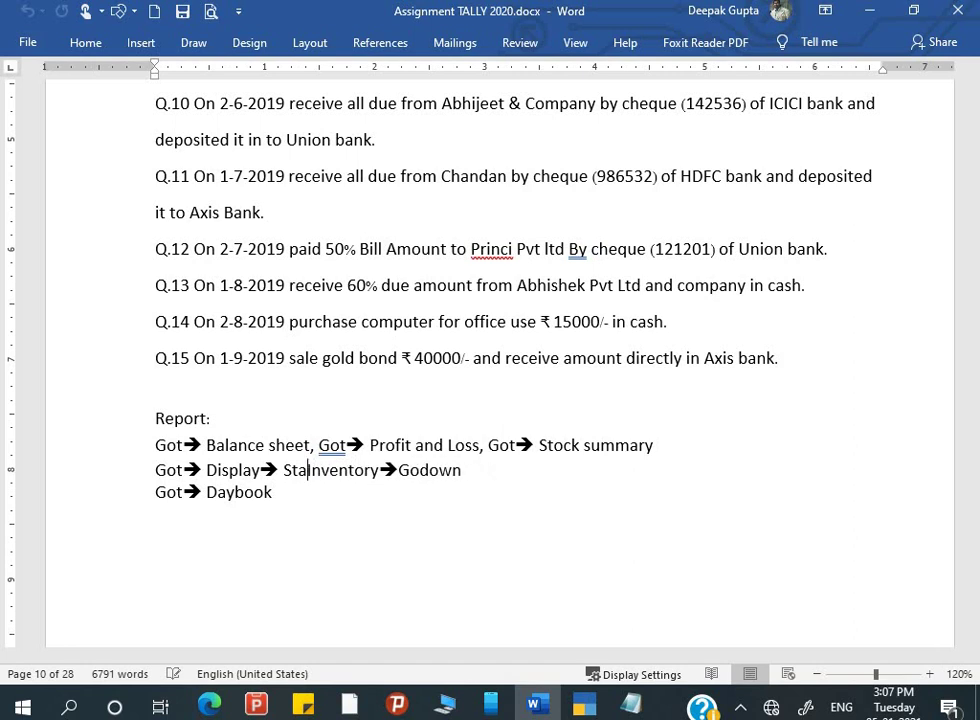
{"action": "key", "text": "BackSpace"}
- Add ' Books' after 'Inventory' so the path reads 'Inventory Books→Godown'
{"action": "left_click", "coordinate": [155, 492]}
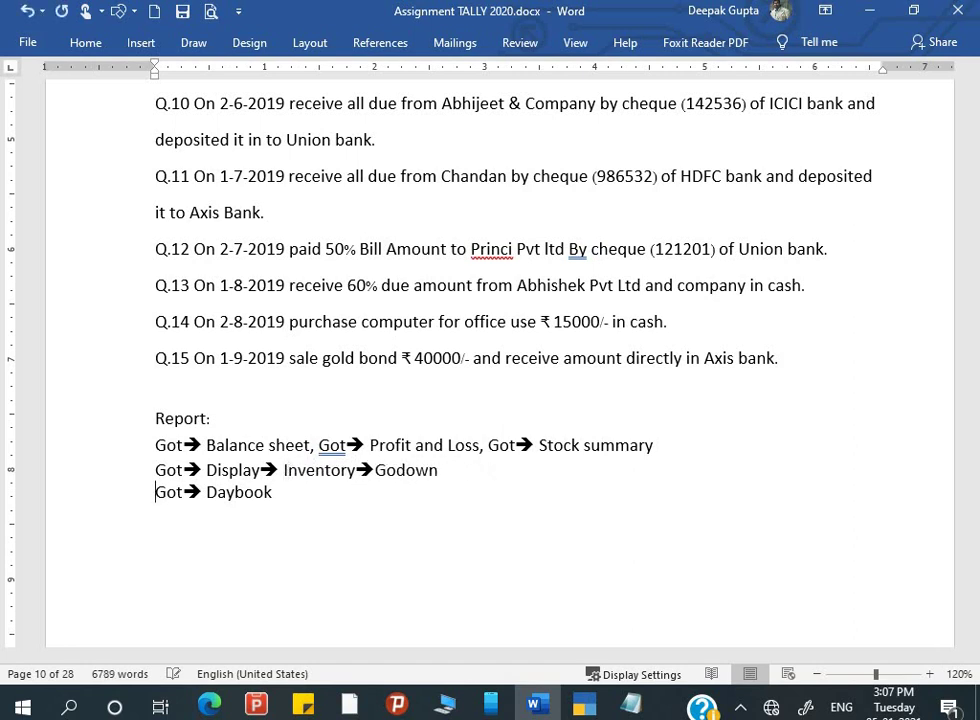
{"action": "key", "text": "Left"}
{"action": "key", "text": "Left"}
{"action": "key", "text": "Left"}
{"action": "key", "text": "Left"}
{"action": "key", "text": "Left"}
{"action": "key", "text": "Left"}
{"action": "key", "text": "Left"}
{"action": "key", "text": "Left"}
{"action": "key", "text": "Right"}
{"action": "key", "text": "Right"}
{"action": "key", "text": "Up"}
{"action": "key", "text": "Left"}
{"action": "key", "text": "Down"}
{"action": "key", "text": "Left"}
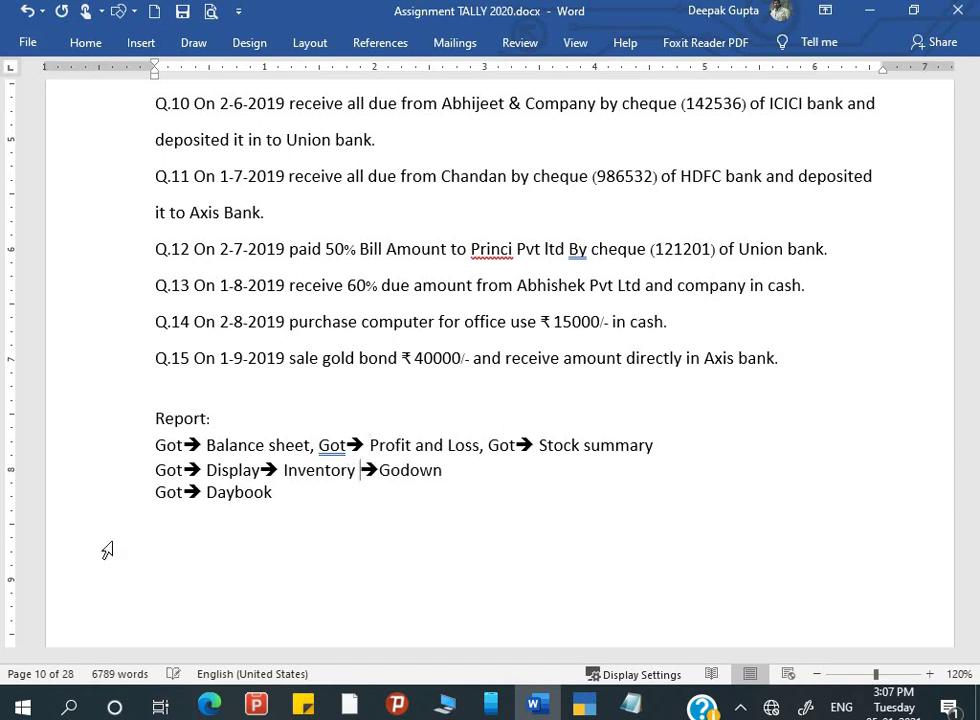
{"action": "type", "text": "Books"}
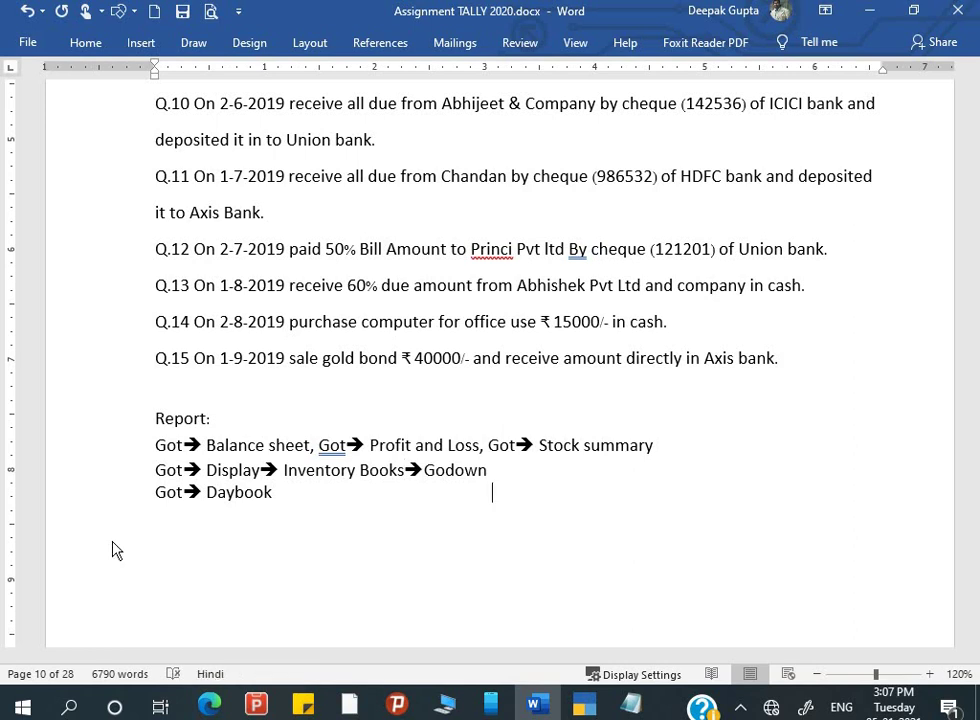
{"action": "key", "text": "alt+Tab"}
{"action": "key", "text": "Return"}
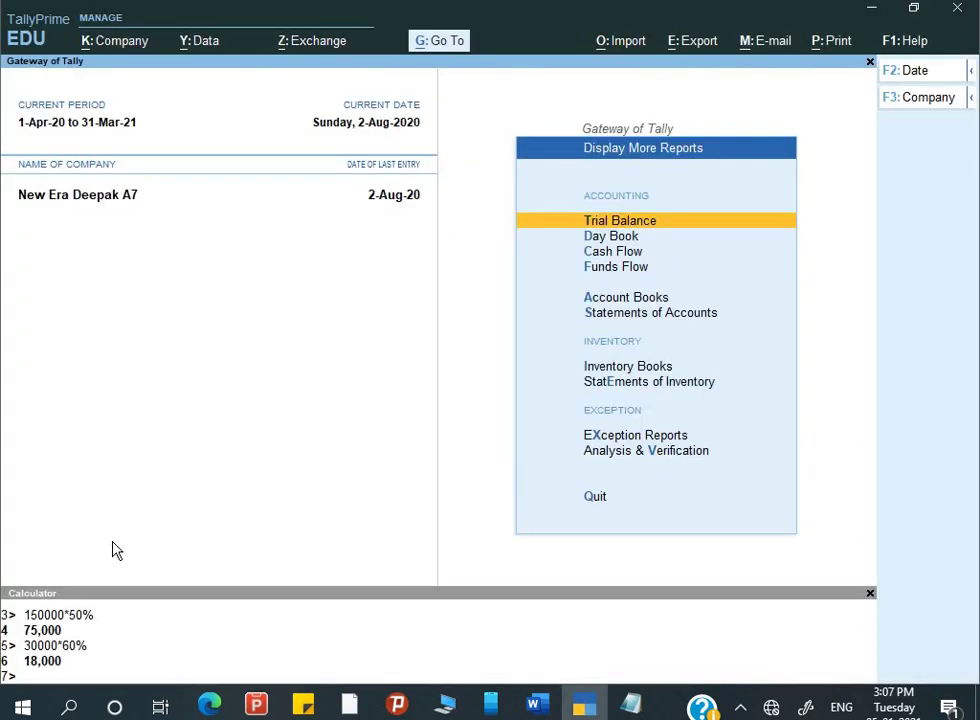
- Open the Day Book and set its period to start from 1-Apr-20
{"action": "key", "text": "Down"}
{"action": "key", "text": "Return"}
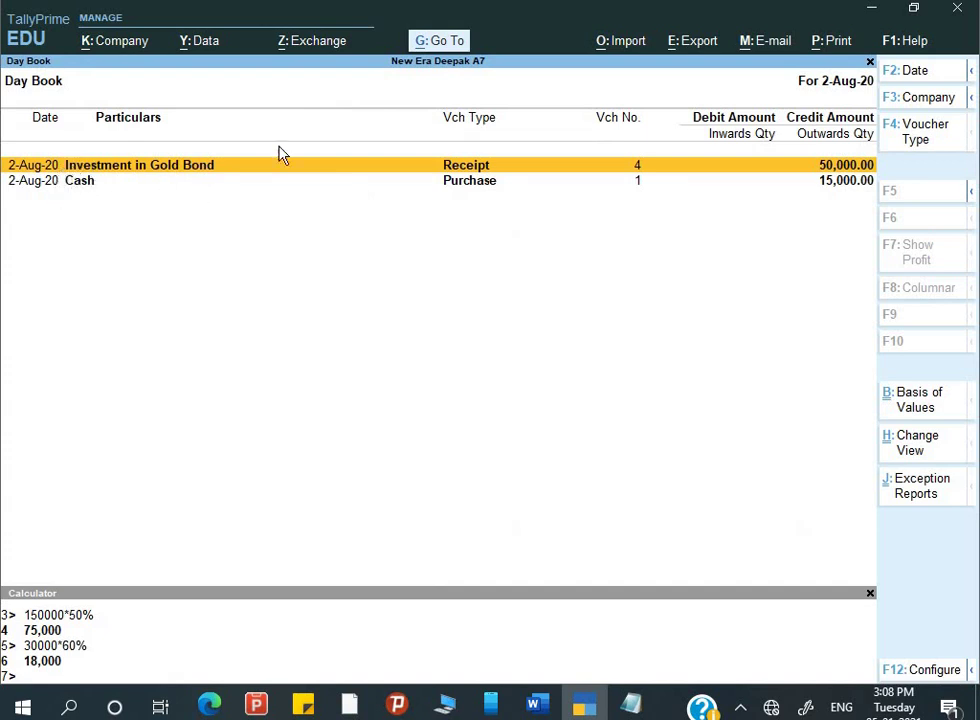
{"action": "key", "text": "alt"}
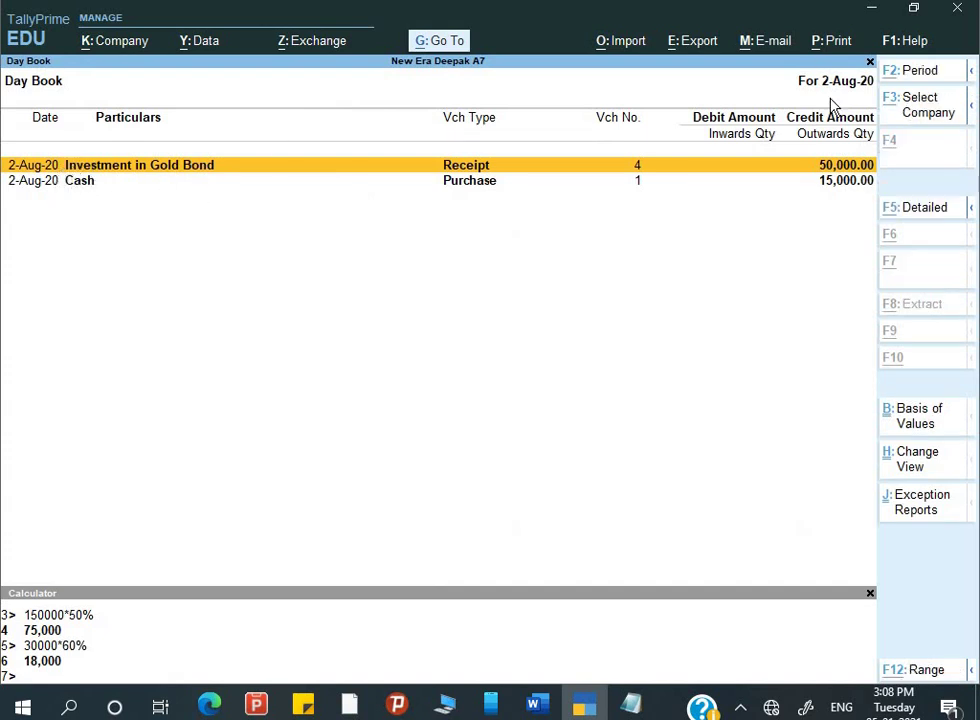
{"action": "key", "text": "alt+F2"}
{"action": "key", "text": "BackSpace"}
{"action": "key", "text": "Return"}
{"action": "key", "text": "Return"}
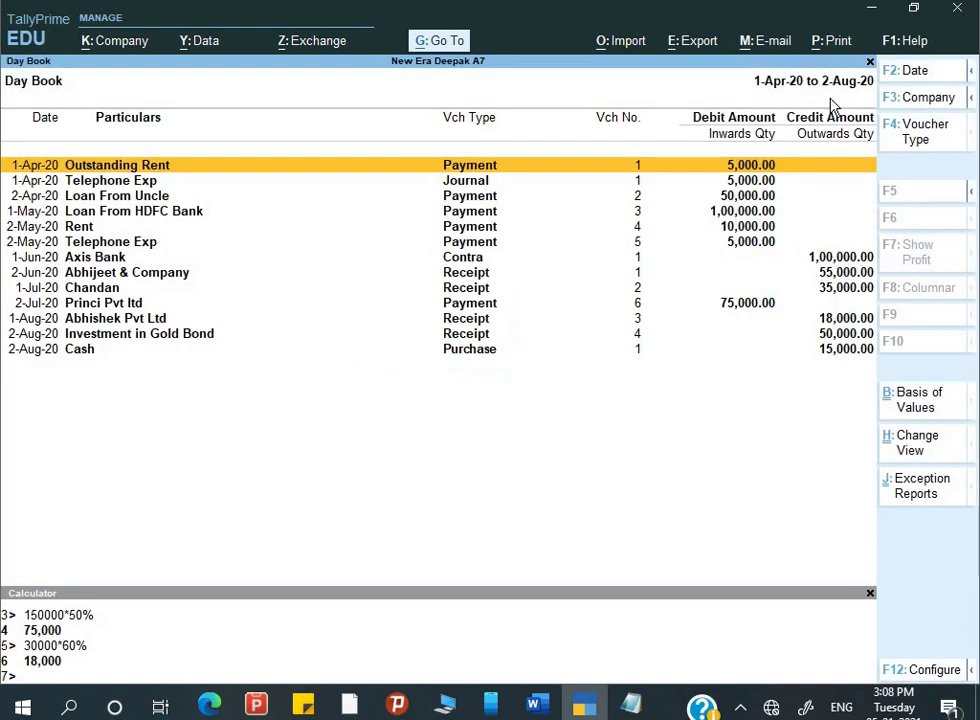
{"action": "key", "text": "Down"}
{"action": "key", "text": "Down"}
{"action": "key", "text": "Down"}
{"action": "key", "text": "Down"}
{"action": "key", "text": "Down"}
{"action": "key", "text": "Down"}
{"action": "key", "text": "Down"}
{"action": "key", "text": "Down"}
{"action": "key", "text": "Down"}
{"action": "key", "text": "Down"}
{"action": "key", "text": "Down"}
{"action": "key", "text": "Down"}
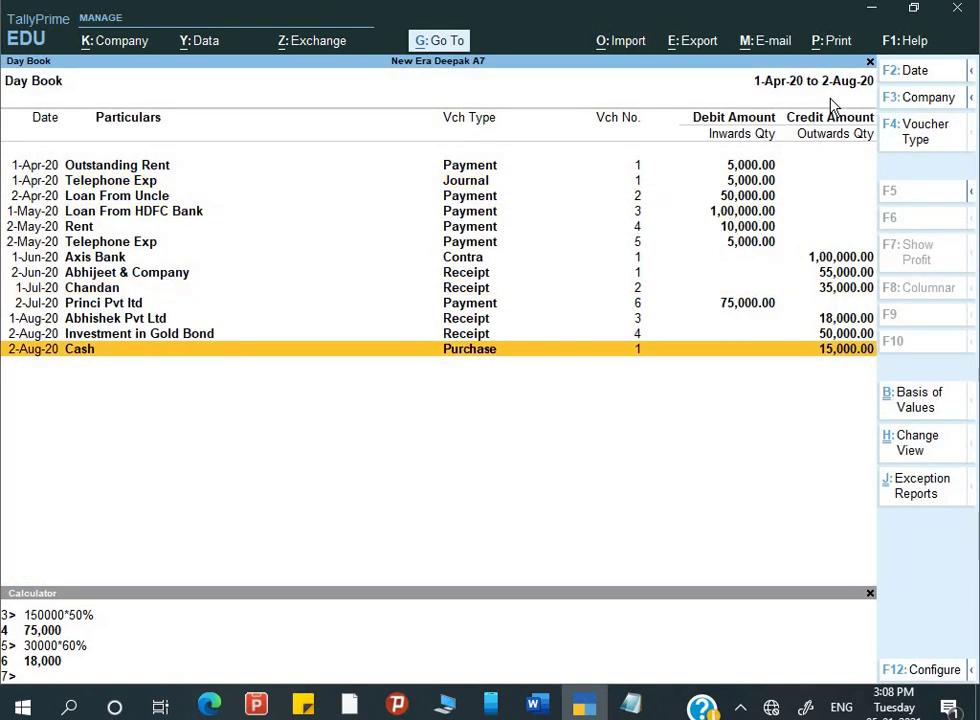
- Change the Investment in Gold Bond receipt's voucher and instrument dates to 1-Sep-20
{"action": "key", "text": "Up"}
{"action": "key", "text": "Return"}
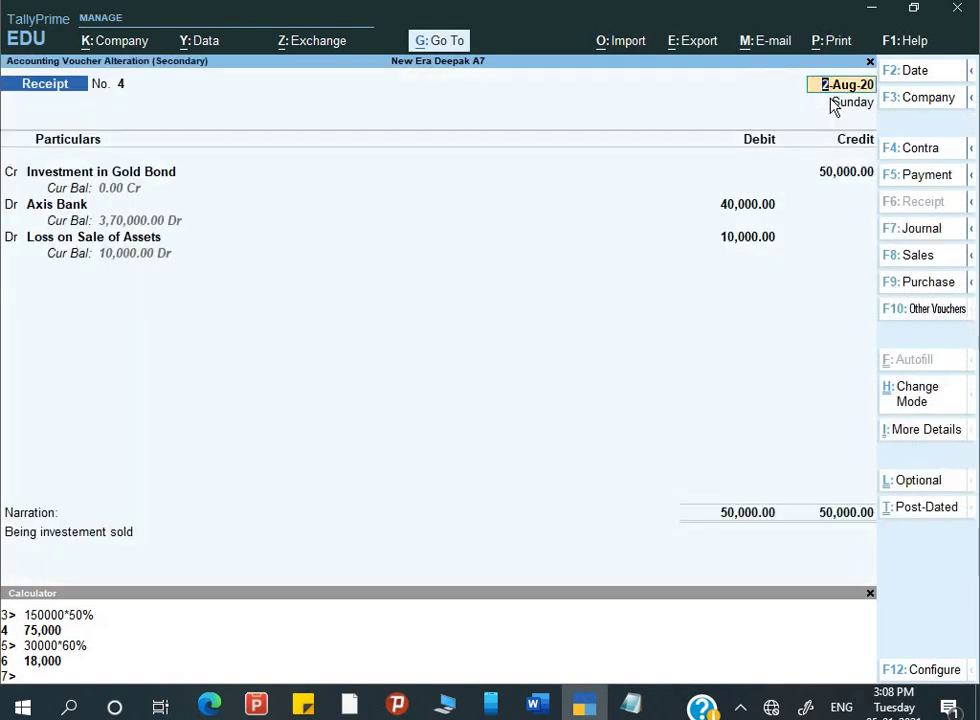
{"action": "key", "text": "alt+Tab"}
{"action": "key", "text": "alt+Tab"}
{"action": "key", "text": "F2"}
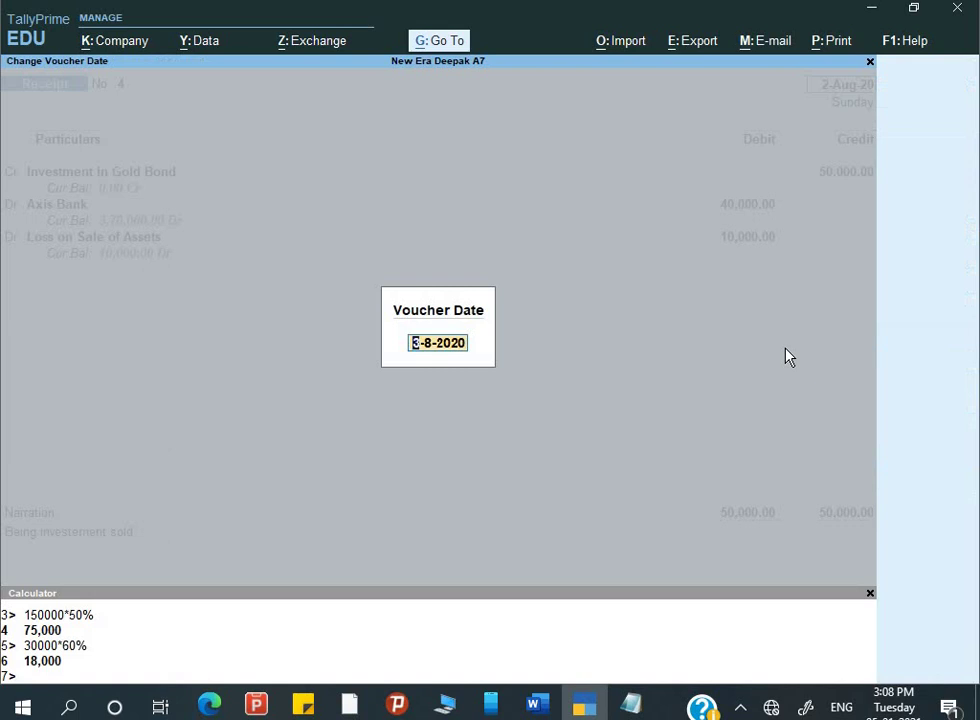
{"action": "type", "text": "1-9"}
{"action": "key", "text": "Return"}
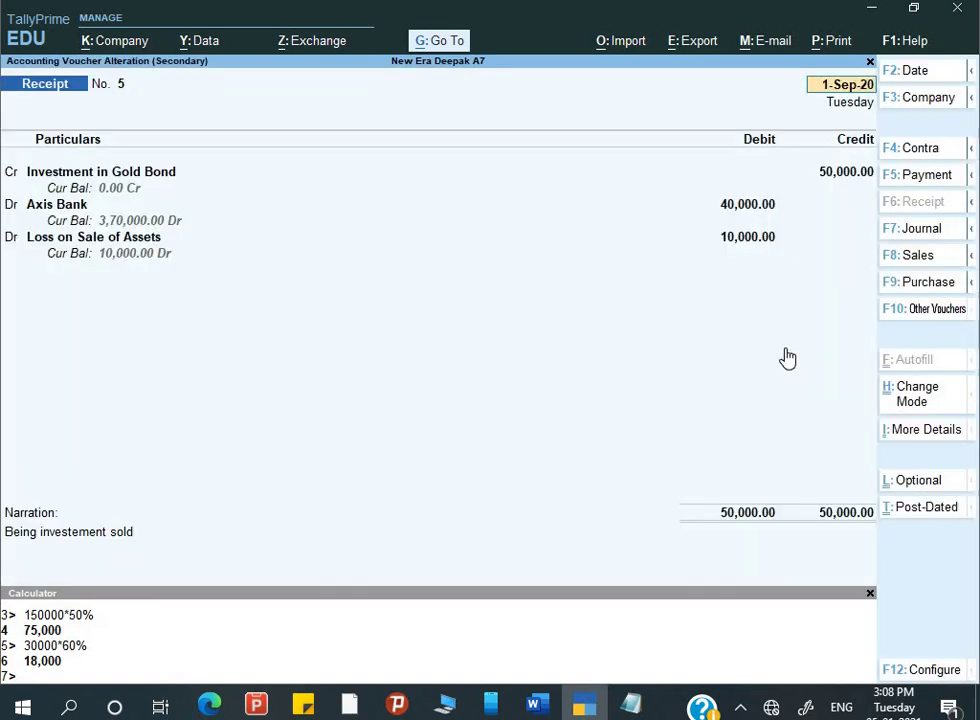
{"action": "key", "text": "Return"}
{"action": "key", "text": "Return"}
{"action": "key", "text": "Return"}
{"action": "key", "text": "Return"}
{"action": "key", "text": "Return"}
{"action": "key", "text": "Return"}
{"action": "key", "text": "Return"}
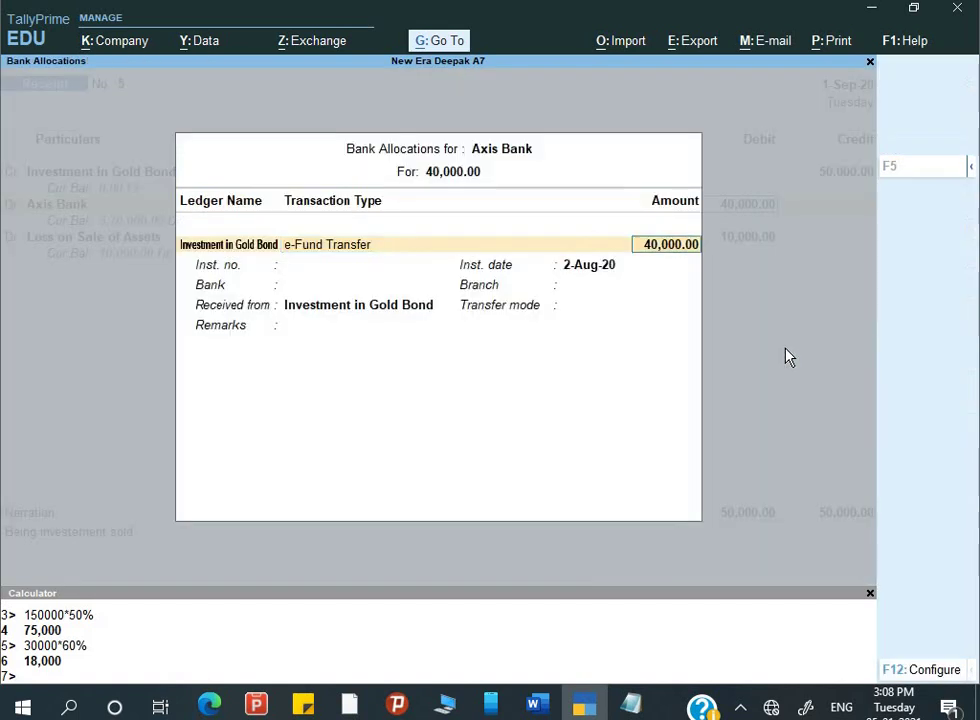
{"action": "type", "text": "1-"}
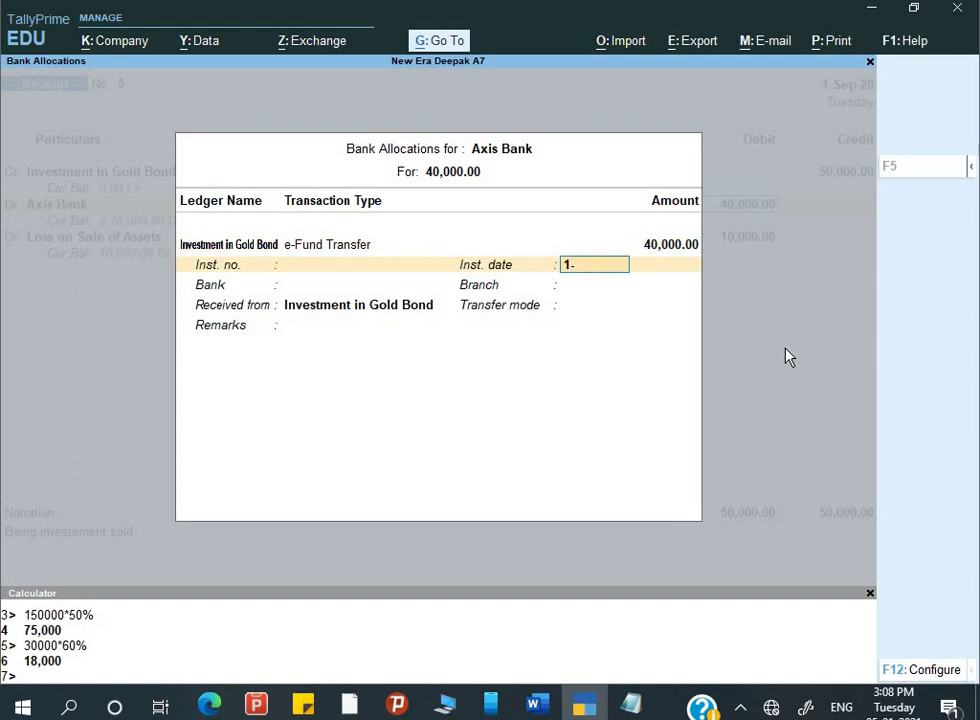
{"action": "key", "text": "Return"}
{"action": "key", "text": "Return"}
{"action": "key", "text": "Return"}
{"action": "key", "text": "Return"}
{"action": "key", "text": "Return"}
{"action": "key", "text": "Return"}
{"action": "key", "text": "Return"}
{"action": "key", "text": "Return"}
{"action": "key", "text": "Return"}
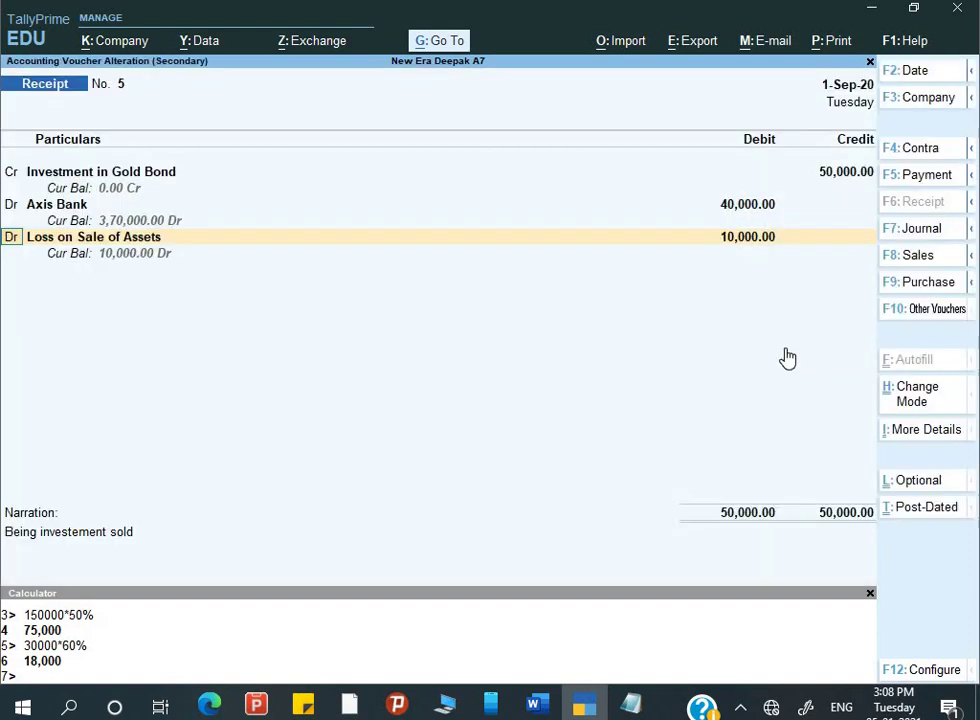
{"action": "key", "text": "Return"}
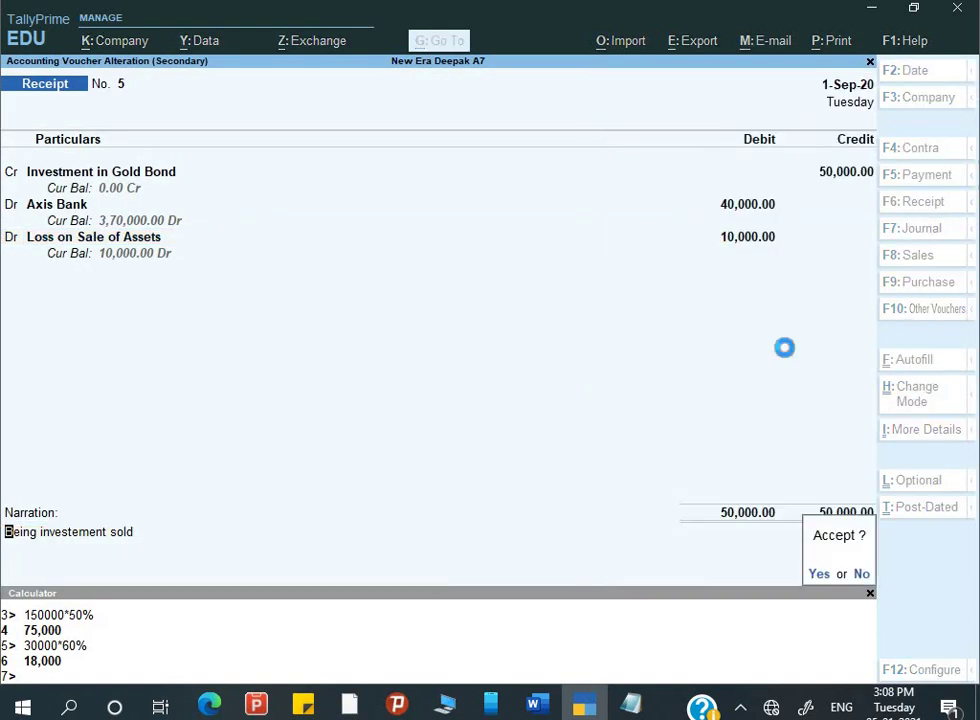
{"action": "key", "text": "Down"}
{"action": "key", "text": "Down"}
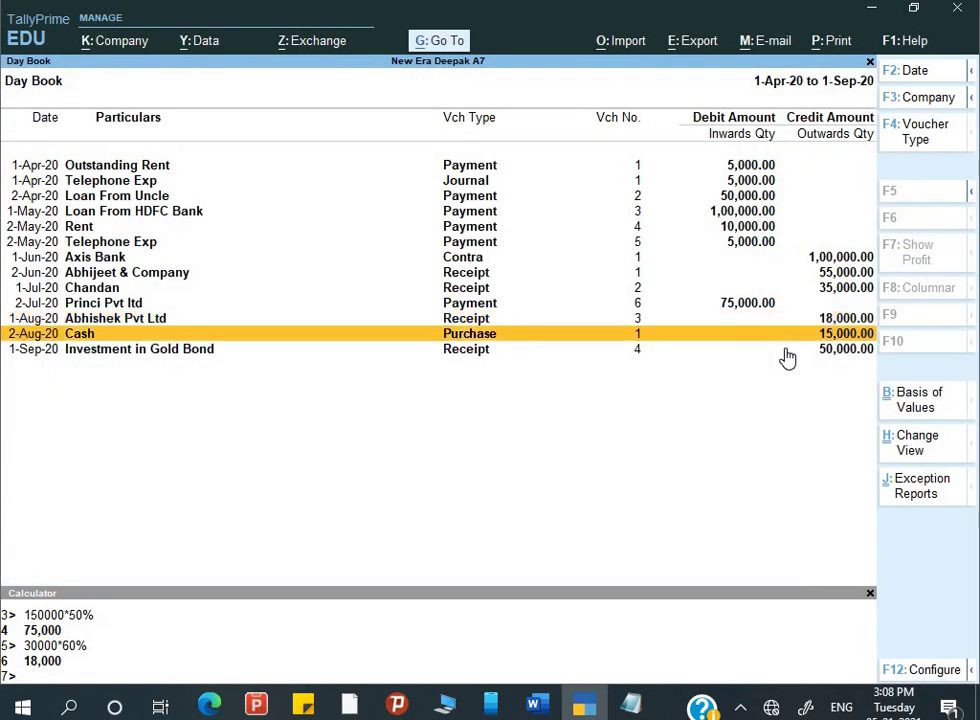
- Expand the Day Book to show each voucher's ledger lines
{"action": "key", "text": "Up"}
{"action": "key", "text": "Up"}
{"action": "key", "text": "Up"}
{"action": "key", "text": "Up"}
{"action": "key", "text": "Up"}
{"action": "key", "text": "Up"}
{"action": "key", "text": "Up"}
{"action": "key", "text": "Up"}
{"action": "key", "text": "Up"}
{"action": "key", "text": "Up"}
{"action": "key", "text": "Up"}
{"action": "key", "text": "Up"}
{"action": "key", "text": "Down"}
{"action": "key", "text": "Down"}
{"action": "key", "text": "Down"}
{"action": "key", "text": "Down"}
{"action": "key", "text": "Down"}
{"action": "key", "text": "Down"}
{"action": "key", "text": "Down"}
{"action": "key", "text": "Down"}
{"action": "key", "text": "Down"}
{"action": "key", "text": "Down"}
{"action": "key", "text": "Down"}
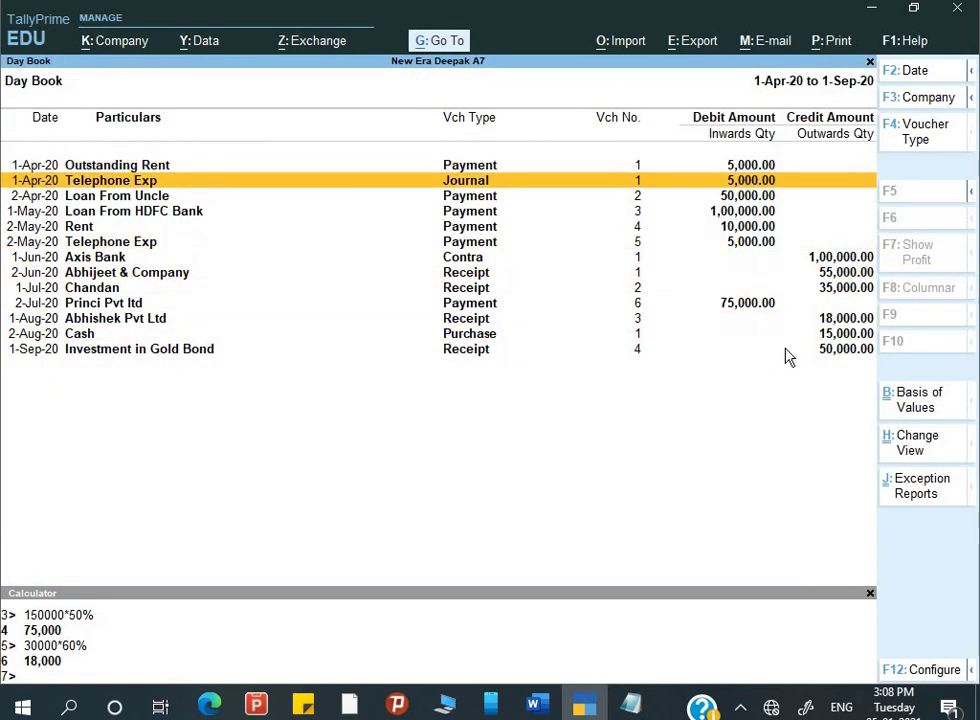
{"action": "key", "text": "Up"}
{"action": "key", "text": "Up"}
{"action": "key", "text": "Up"}
{"action": "key", "text": "Up"}
{"action": "key", "text": "Up"}
{"action": "key", "text": "Up"}
{"action": "key", "text": "Up"}
{"action": "key", "text": "Up"}
{"action": "key", "text": "Up"}
{"action": "key", "text": "Up"}
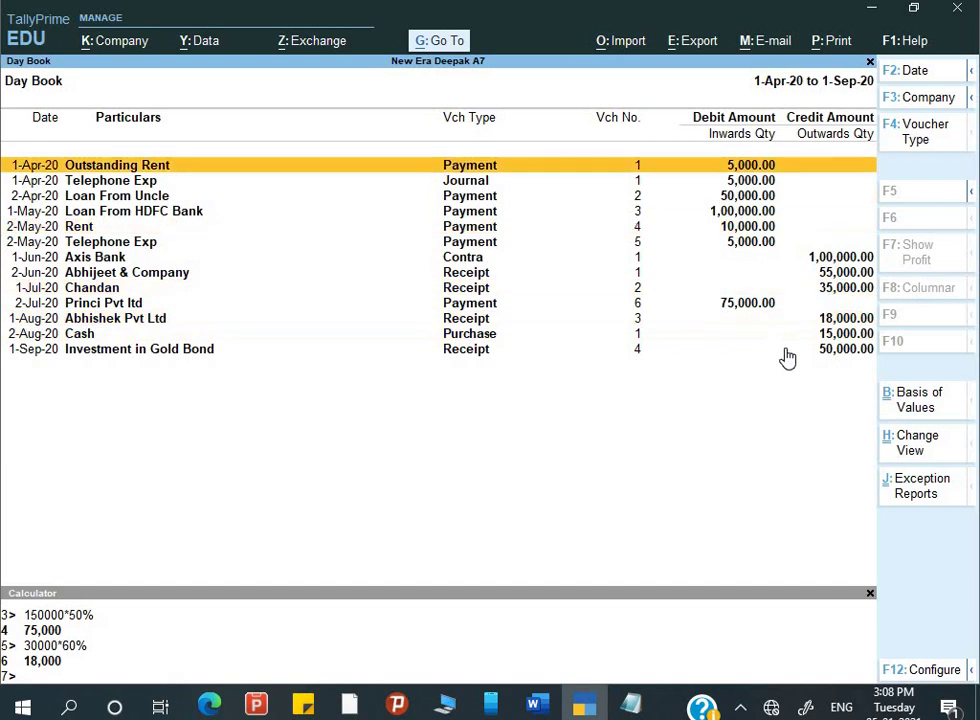
{"action": "key", "text": "alt+F5"}
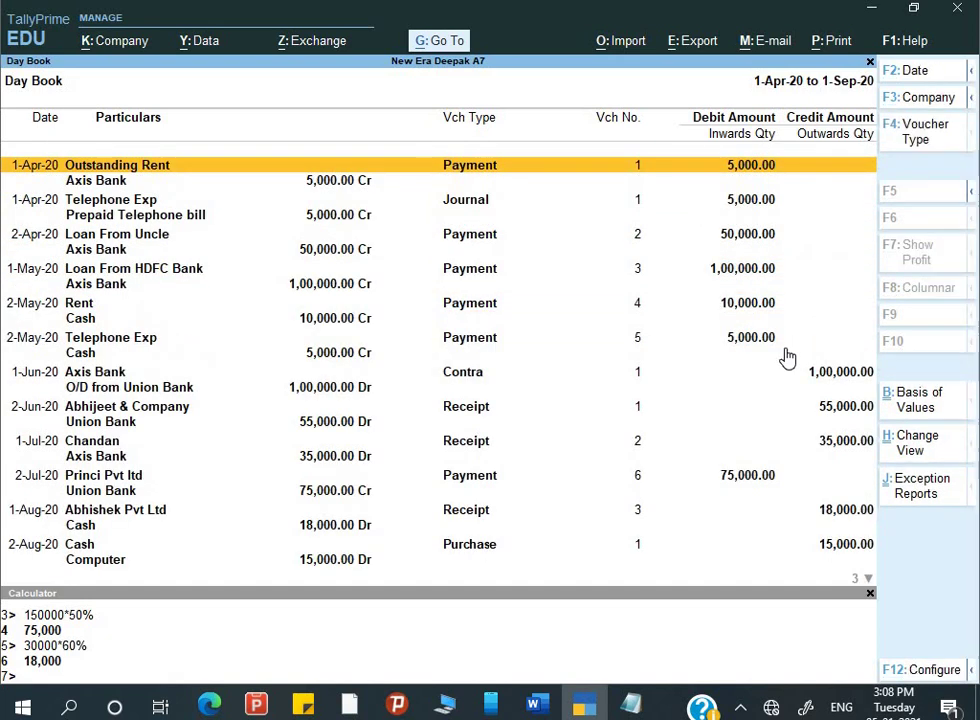
- Print-preview the current Day Book report and scroll through the enlarged page
{"action": "key", "text": "alt+p"}
{"action": "key", "text": "Return"}
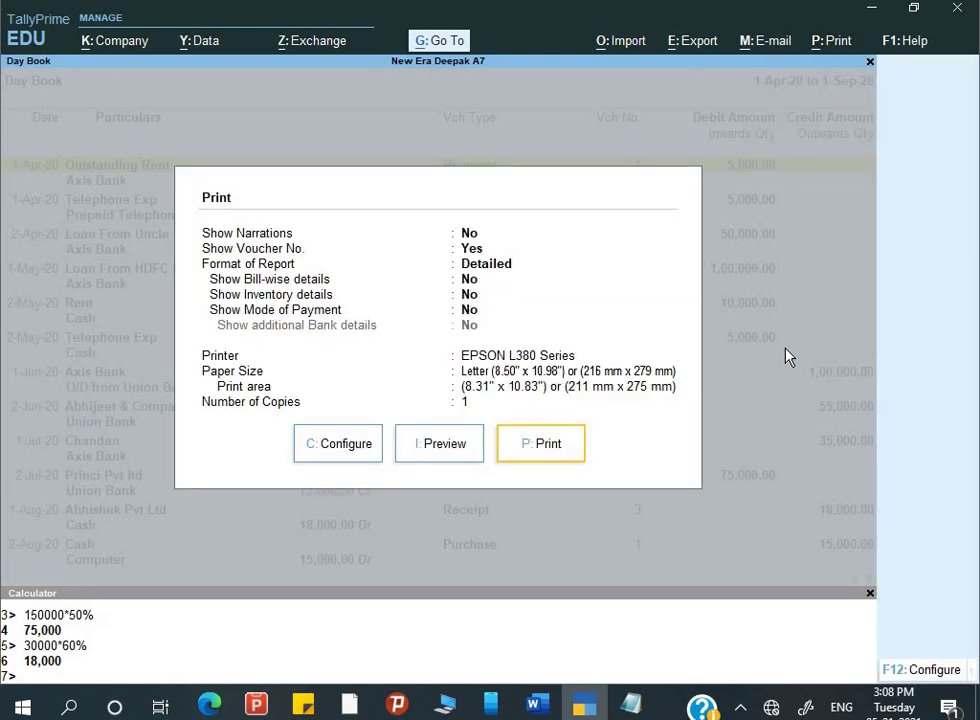
{"action": "key", "text": "i"}
{"action": "key", "text": "Return"}
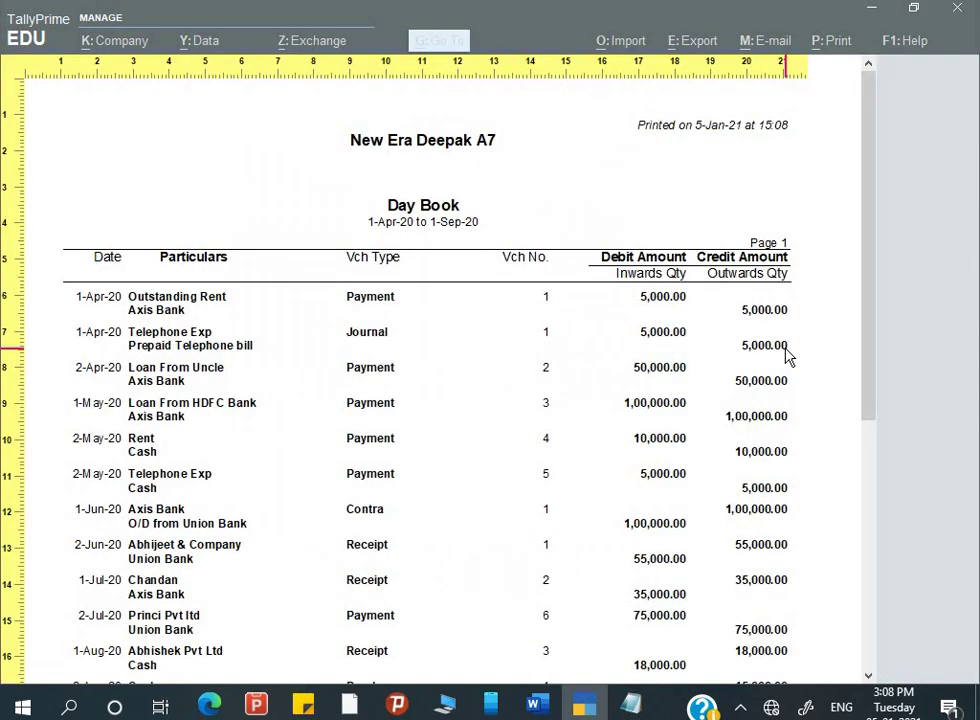
{"action": "scroll", "coordinate": [786, 357], "scroll_direction": "down", "scroll_amount": 3}
{"action": "scroll", "coordinate": [786, 357], "scroll_direction": "down", "scroll_amount": 3}
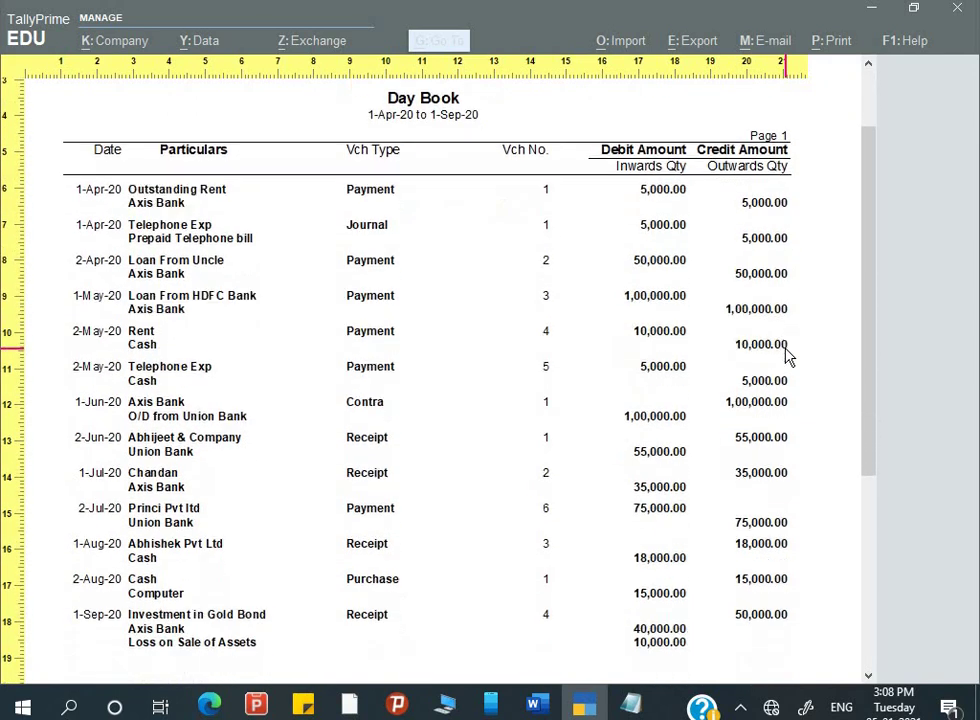
{"action": "scroll", "coordinate": [786, 357], "scroll_direction": "down", "scroll_amount": 2}
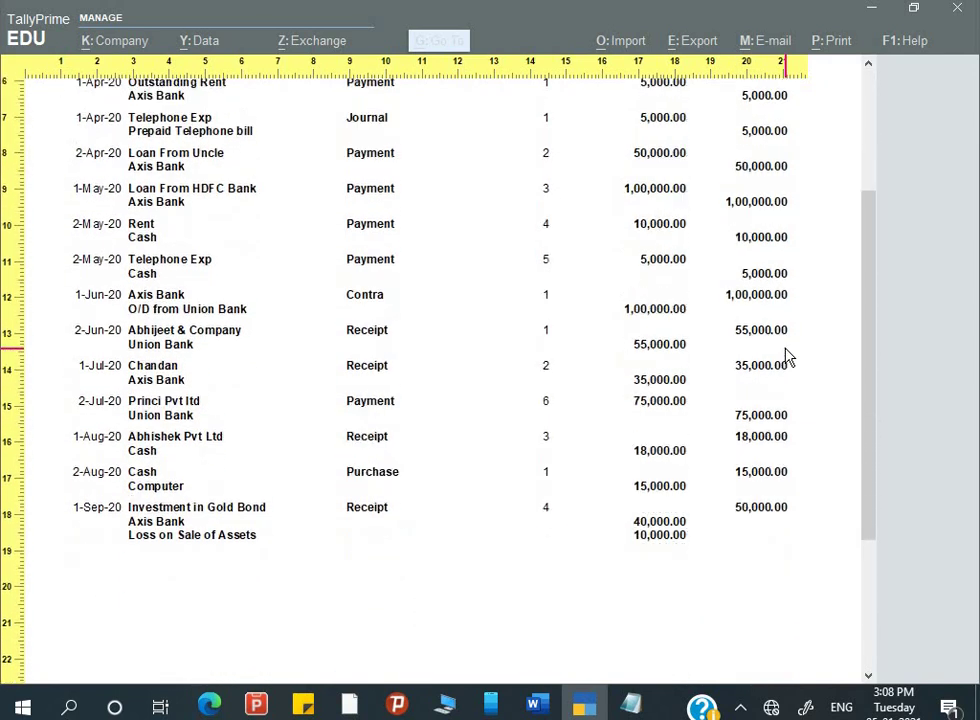
{"action": "scroll", "coordinate": [786, 357], "scroll_direction": "up", "scroll_amount": 6}
{"action": "scroll", "coordinate": [786, 357], "scroll_direction": "down", "scroll_amount": 1}
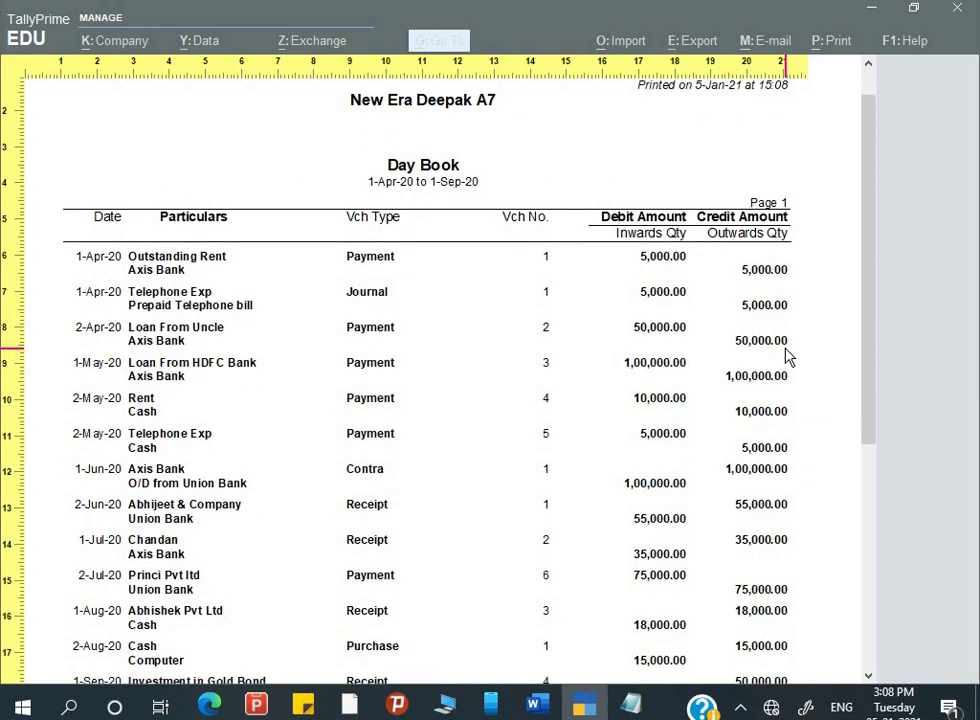
{"action": "key", "text": "Escape"}
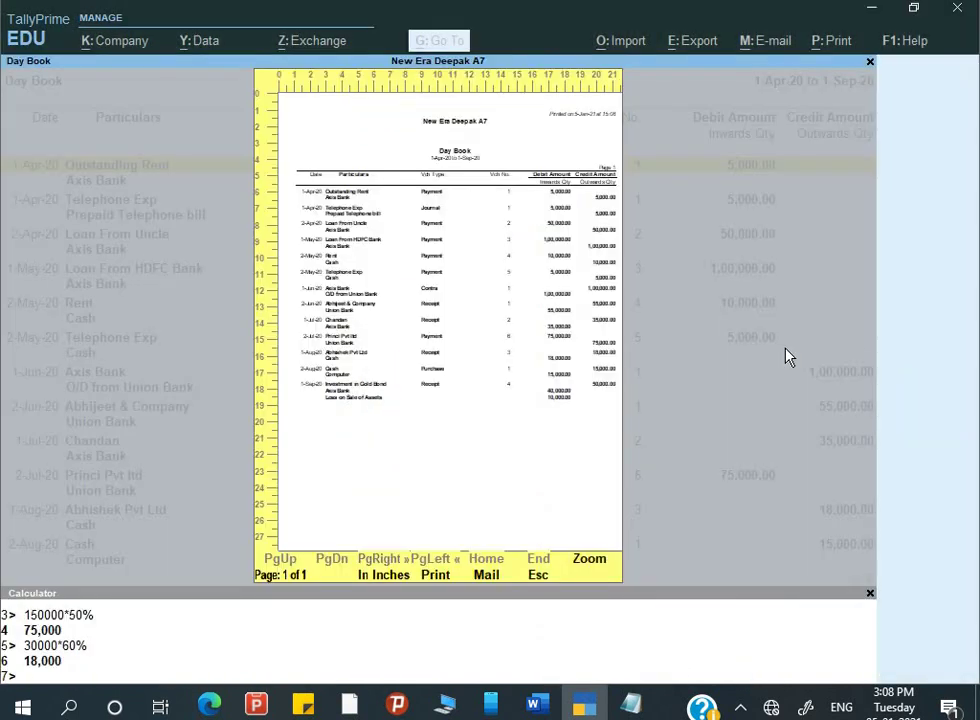
{"action": "key", "text": "Escape"}
{"action": "key", "text": "Escape"}
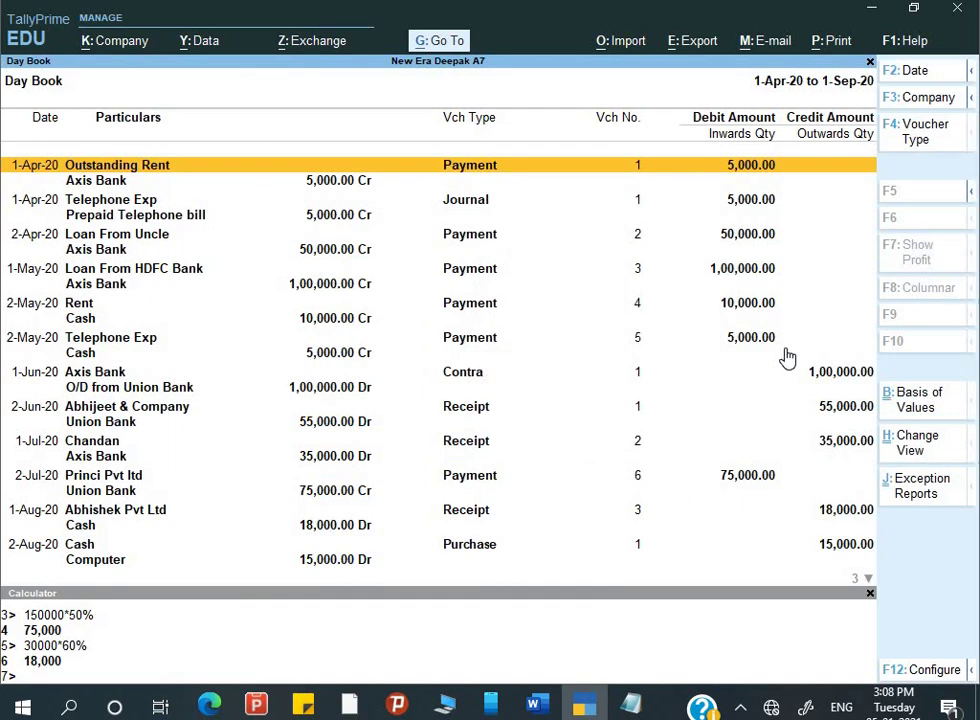
- Set Show Narrations to Yes and preview the Day Book printout again
{"action": "key", "text": "alt+p"}
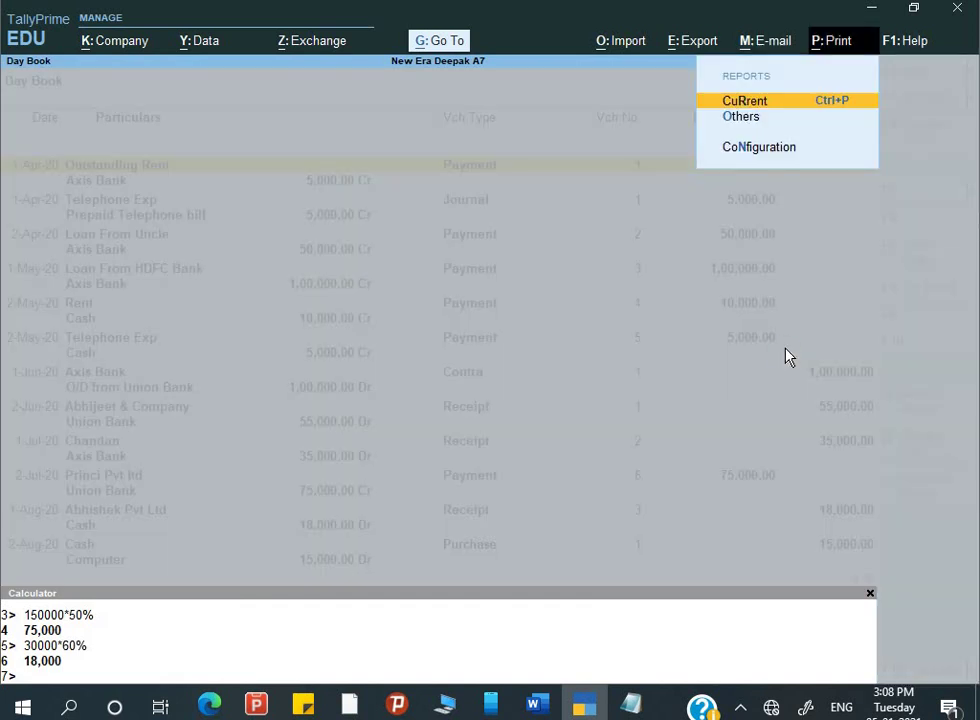
{"action": "key", "text": "Return"}
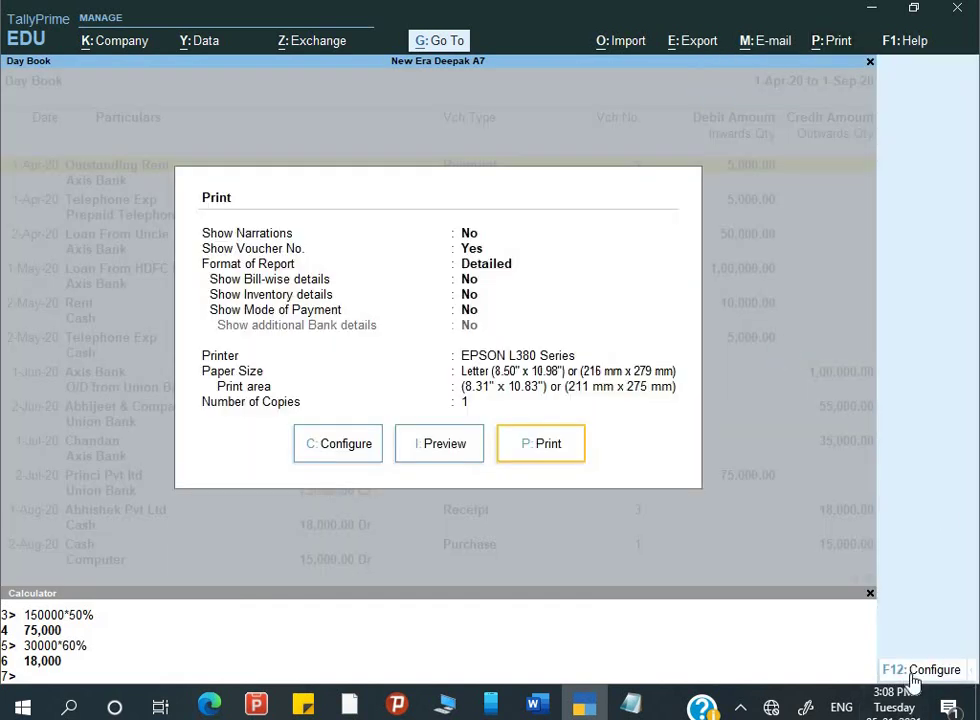
{"action": "left_click", "coordinate": [913, 677]}
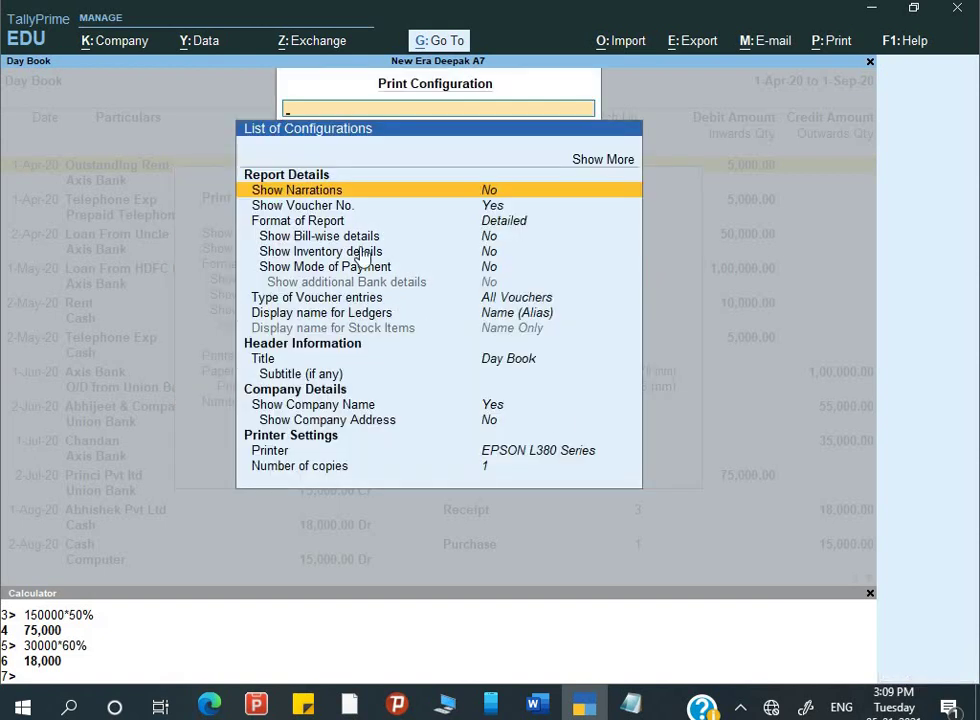
{"action": "key", "text": "Return"}
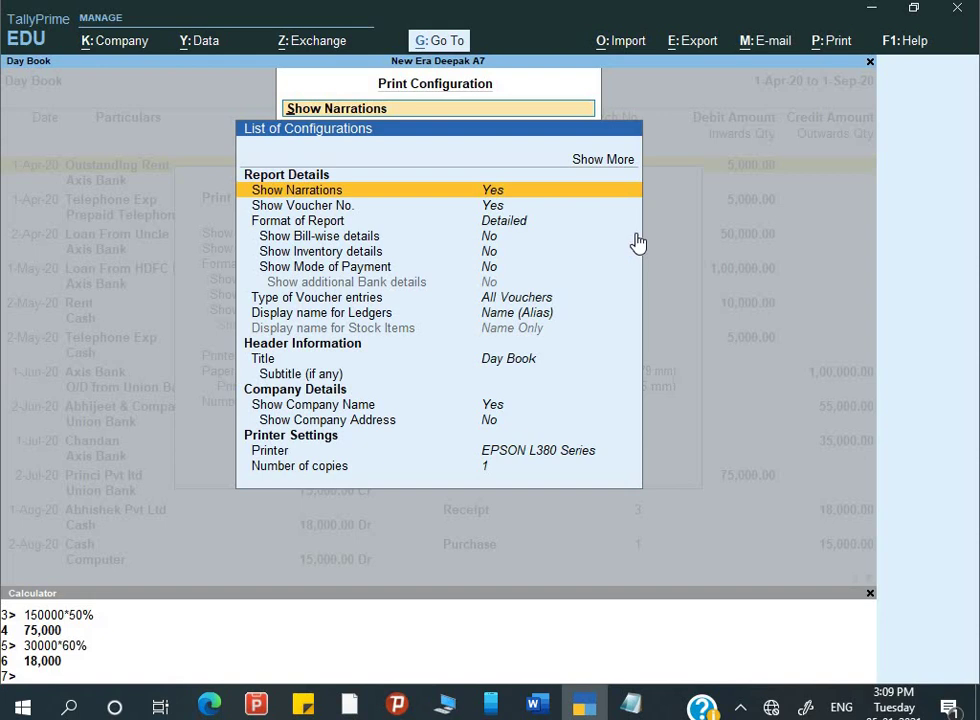
{"action": "key", "text": "Escape"}
{"action": "key", "text": "Escape"}
{"action": "key", "text": "i"}
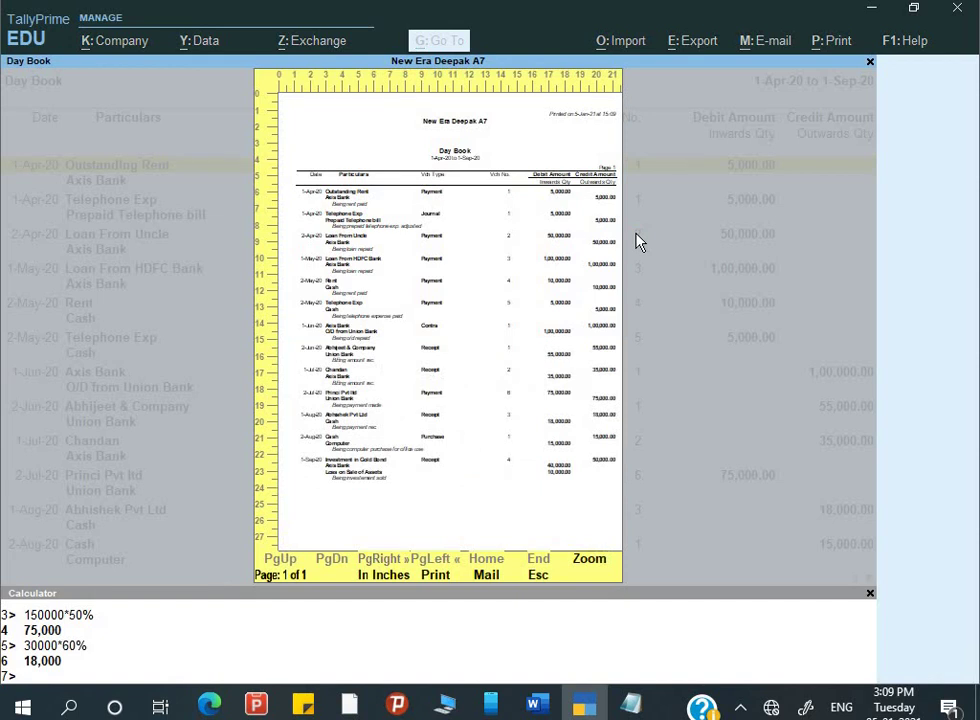
{"action": "key", "text": "Return"}
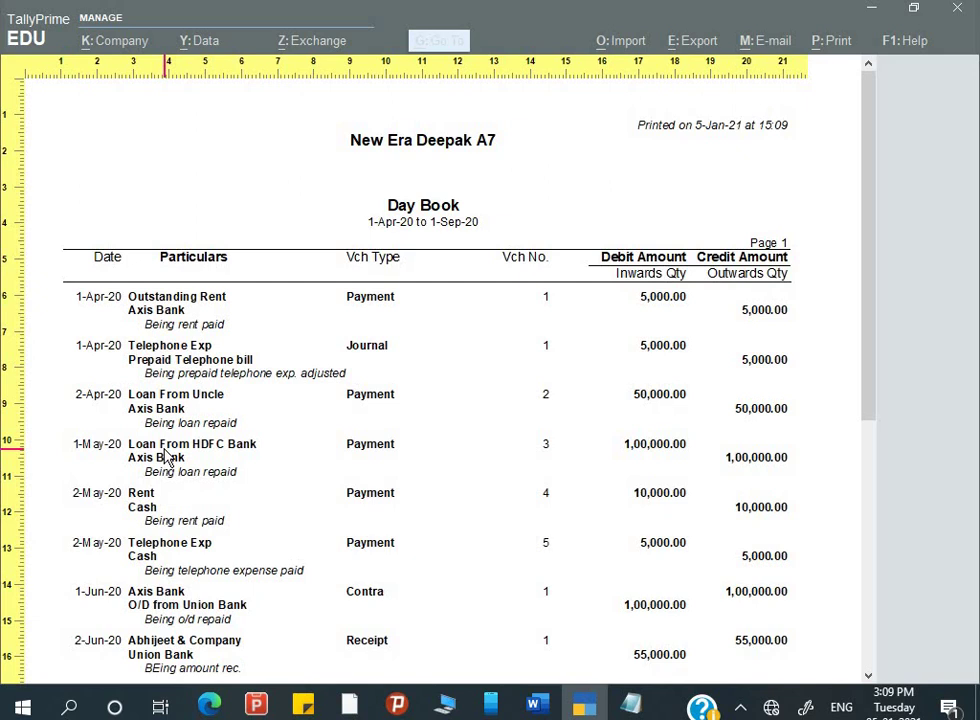
{"action": "key", "text": "Return"}
{"action": "key", "text": "Escape"}
{"action": "key", "text": "Escape"}
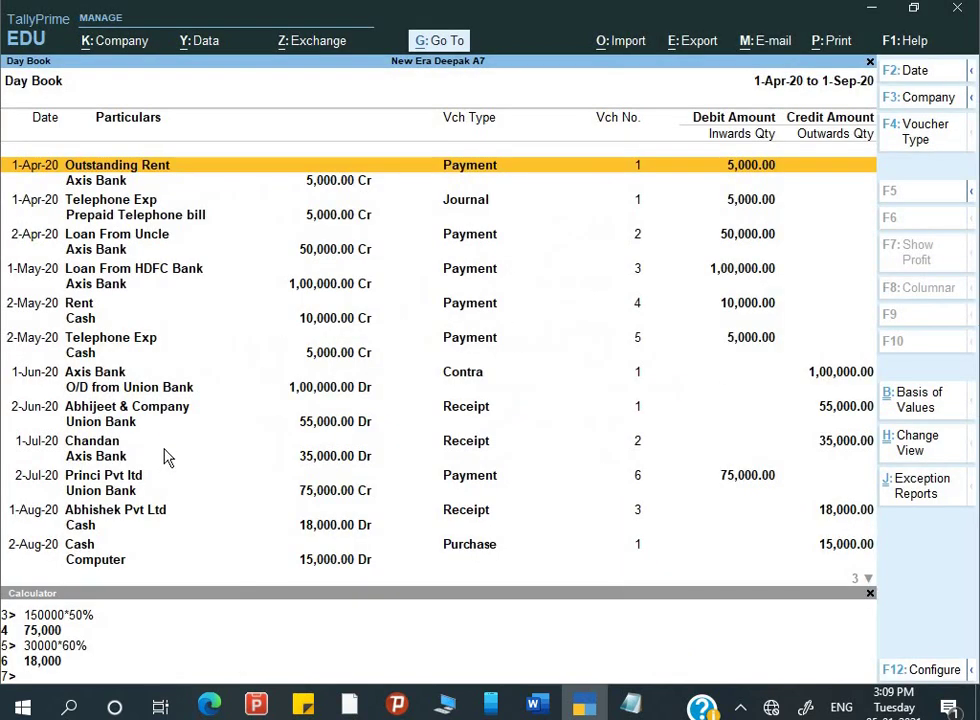
- Return to Gateway of Tally and open the Balance Sheet in detailed view
{"action": "key", "text": "Escape"}
{"action": "key", "text": "Down"}
{"action": "key", "text": "Escape"}
{"action": "key", "text": "Up"}
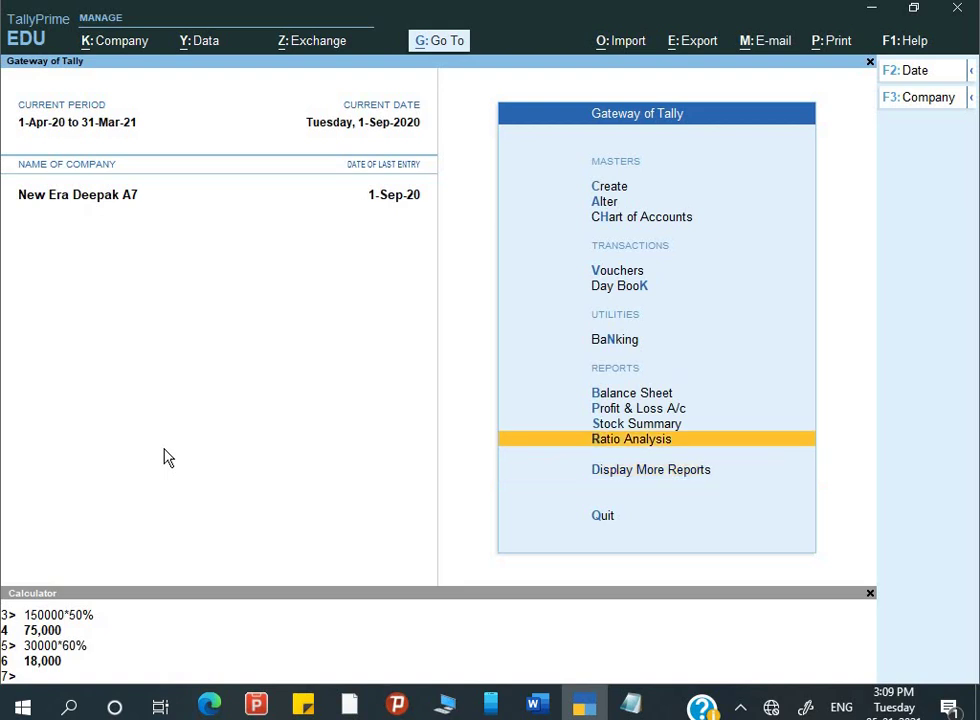
{"action": "key", "text": "Up"}
{"action": "key", "text": "Up"}
{"action": "key", "text": "Up"}
{"action": "key", "text": "Return"}
{"action": "key", "text": "alt+f5"}
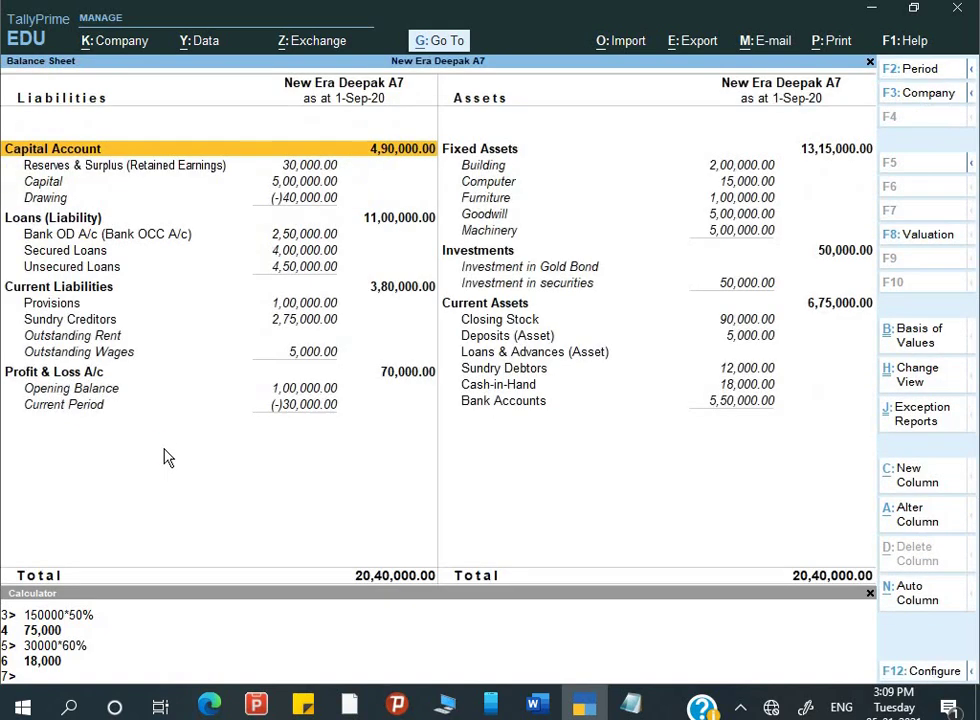
- Print-preview the current Balance Sheet, balancing at 20,40,000.00, then reopen its print settings
{"action": "key", "text": "alt+p"}
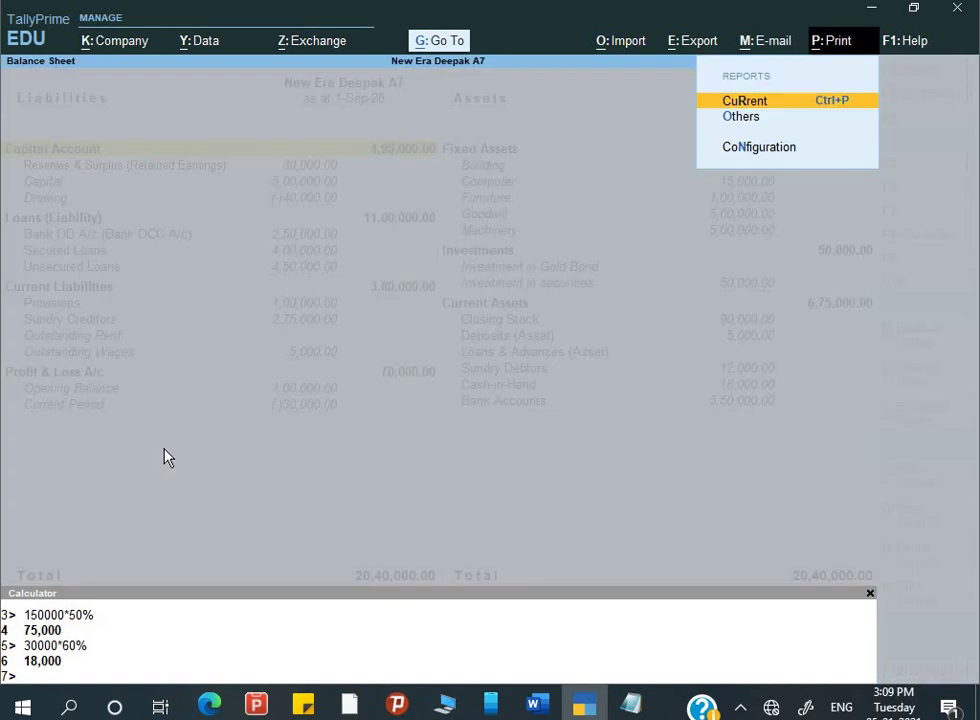
{"action": "key", "text": "Return"}
{"action": "key", "text": "i"}
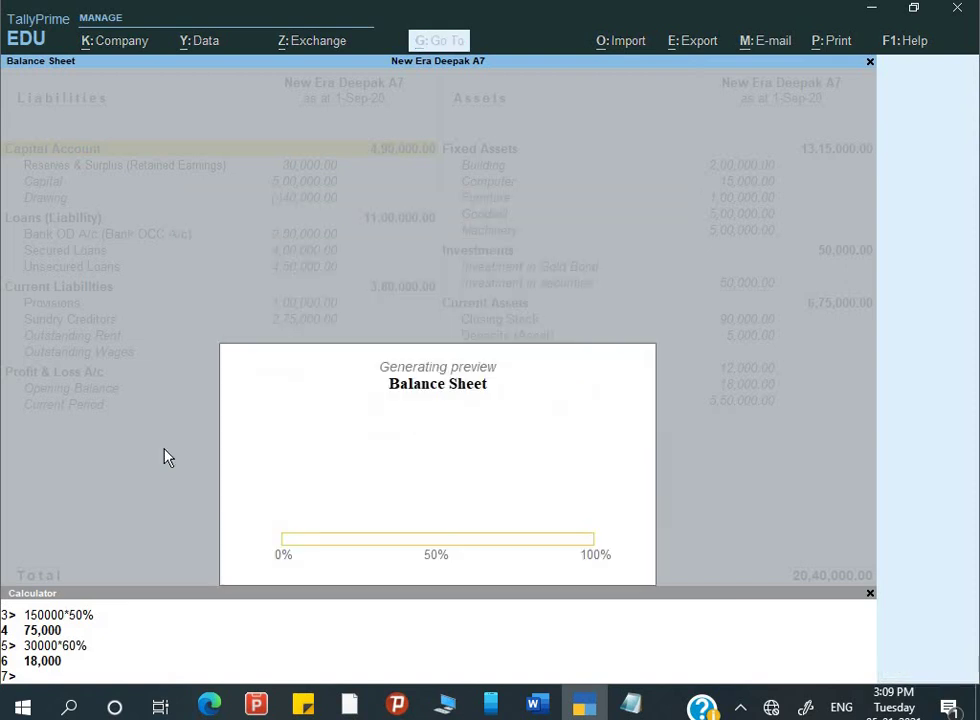
{"action": "key", "text": "z"}
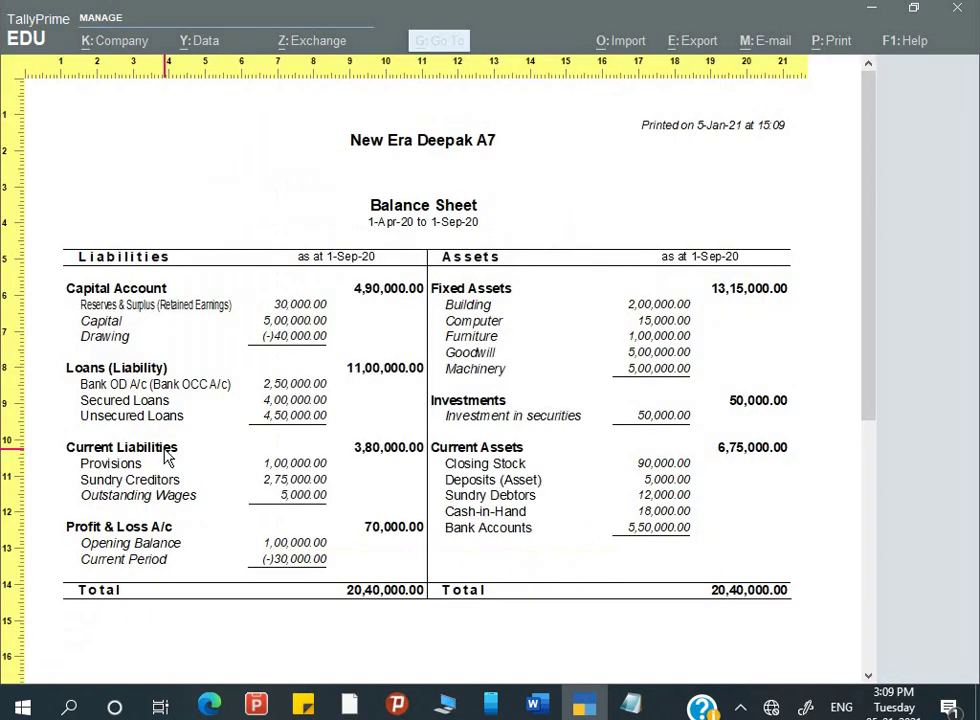
{"action": "scroll", "coordinate": [168, 457], "scroll_direction": "down", "scroll_amount": 2}
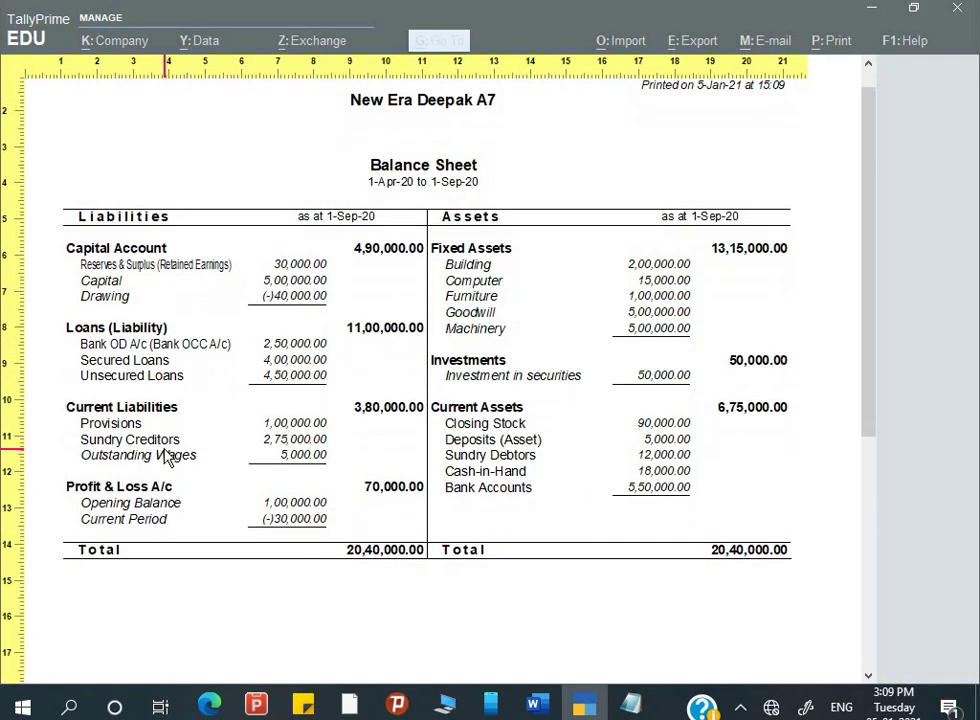
{"action": "scroll", "coordinate": [388, 300], "scroll_direction": "up", "scroll_amount": 2}
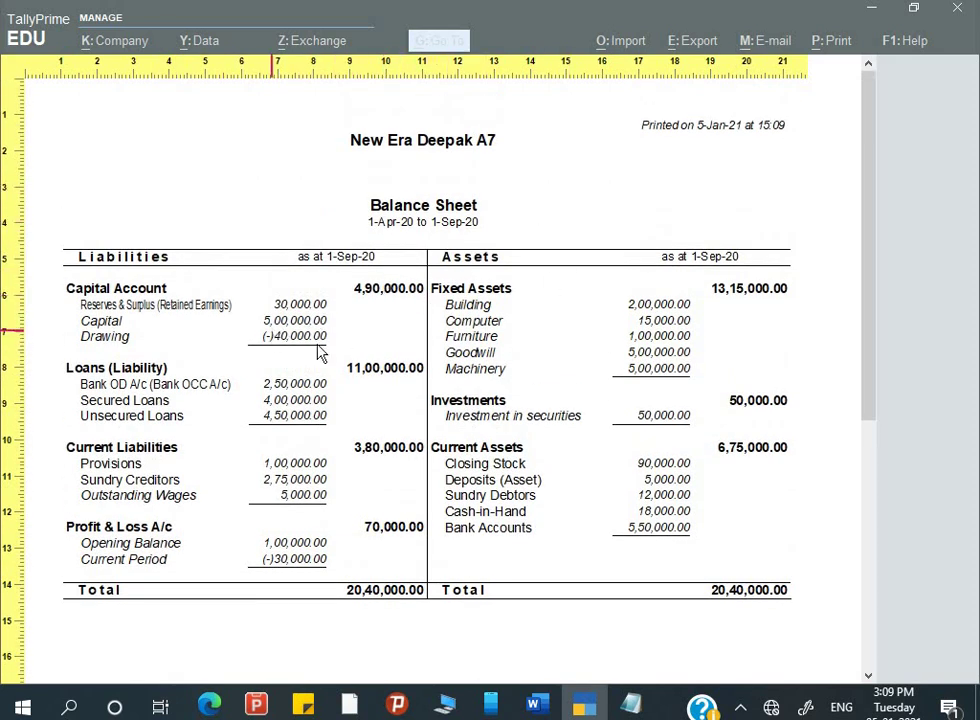
{"action": "key", "text": "Return"}
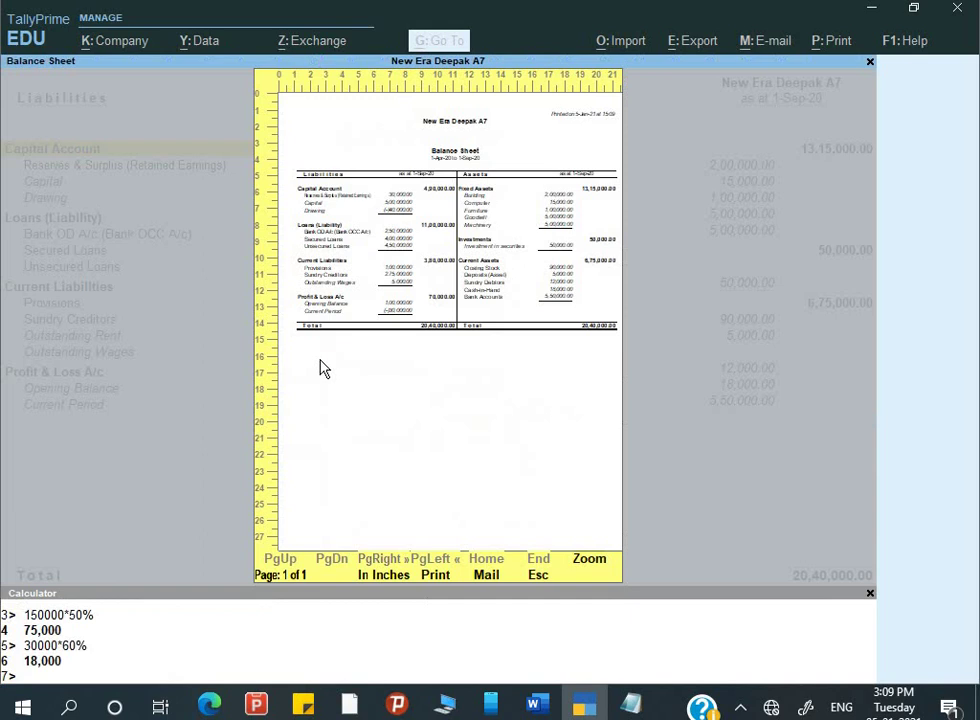
{"action": "key", "text": "Escape"}
{"action": "key", "text": "Escape"}
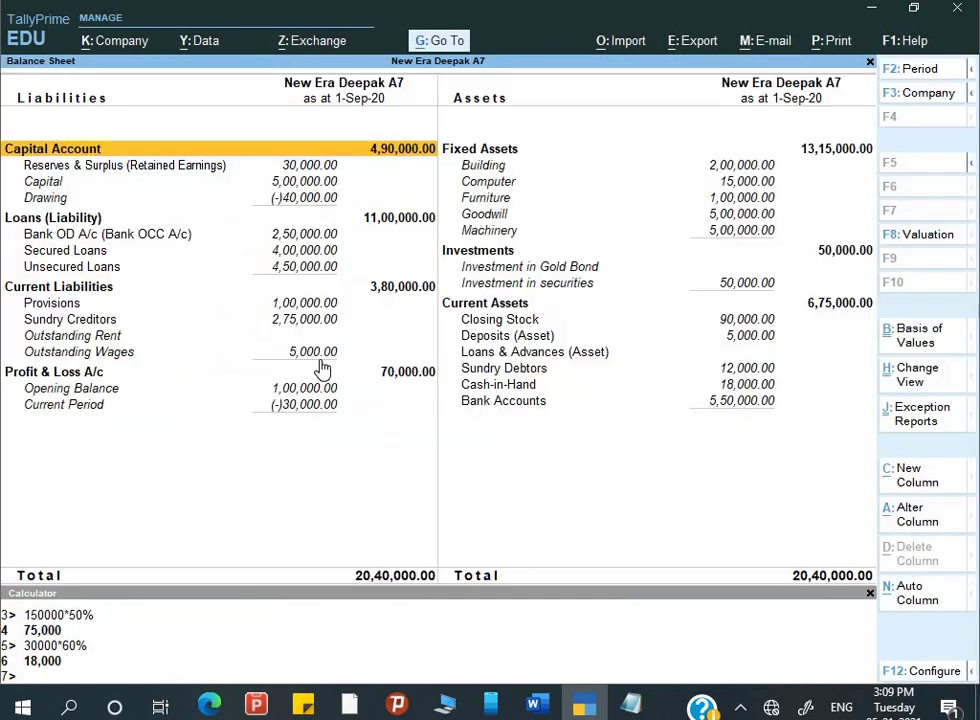
{"action": "key", "text": "alt+p"}
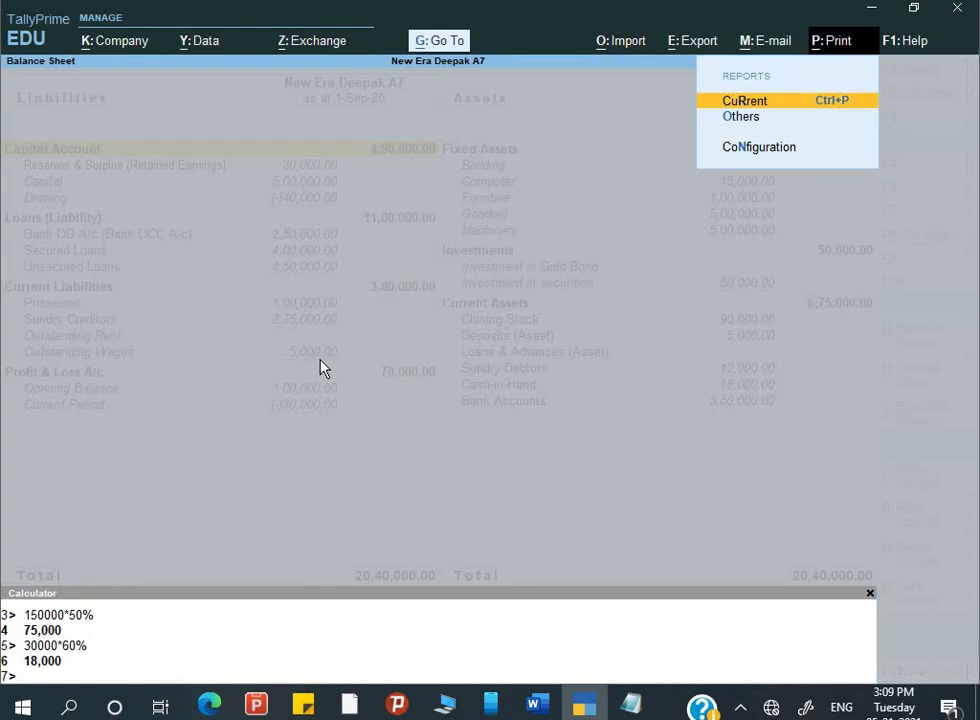
{"action": "key", "text": "Return"}
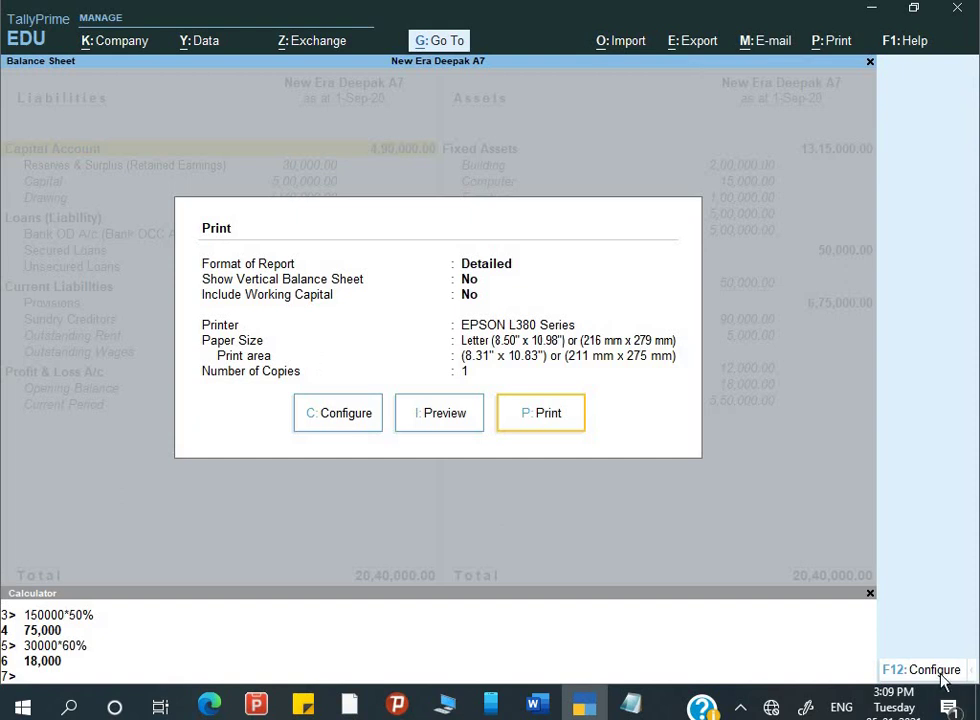
- Set Show Percentages to Yes in the Balance Sheet print configuration
{"action": "left_click", "coordinate": [943, 680]}
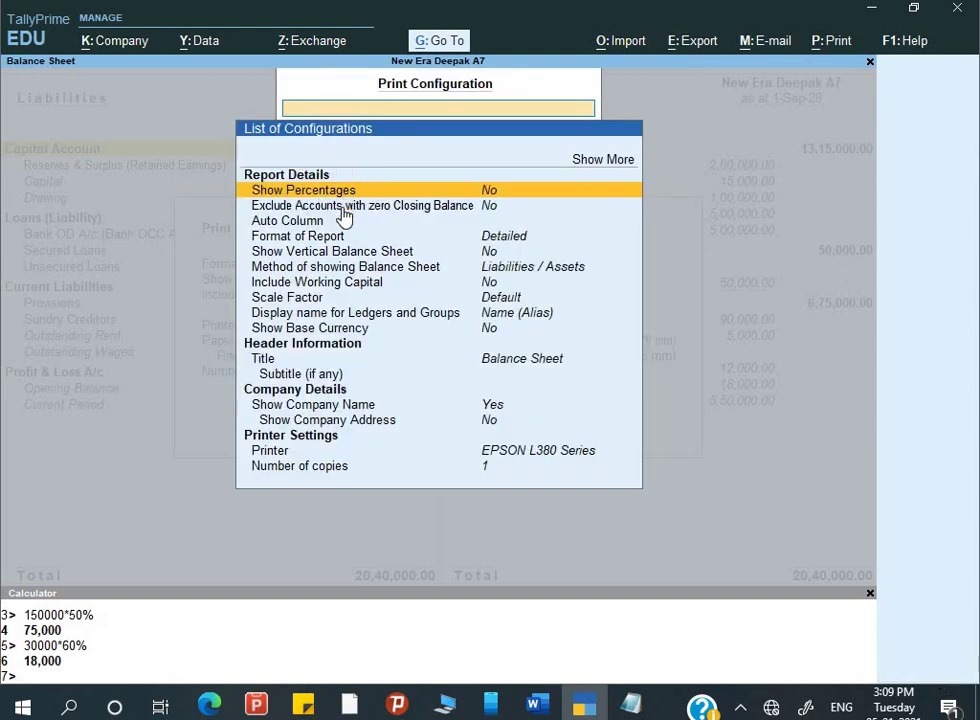
{"action": "key", "text": "Return"}
{"action": "key", "text": "Down"}
{"action": "key", "text": "Down"}
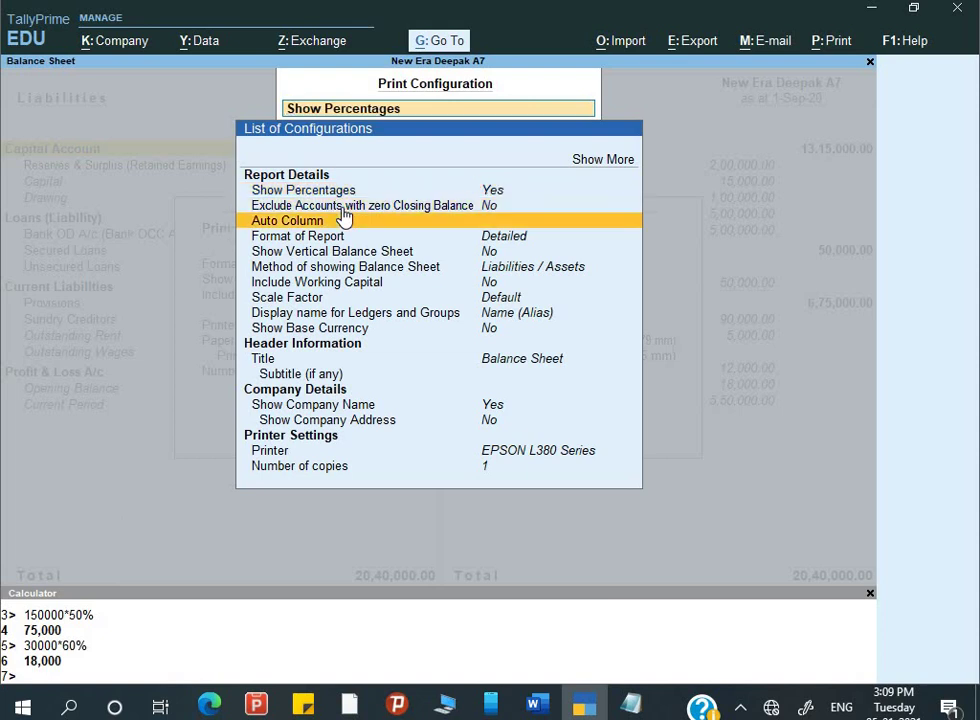
{"action": "key", "text": "Down"}
{"action": "key", "text": "Up"}
{"action": "key", "text": "Up"}
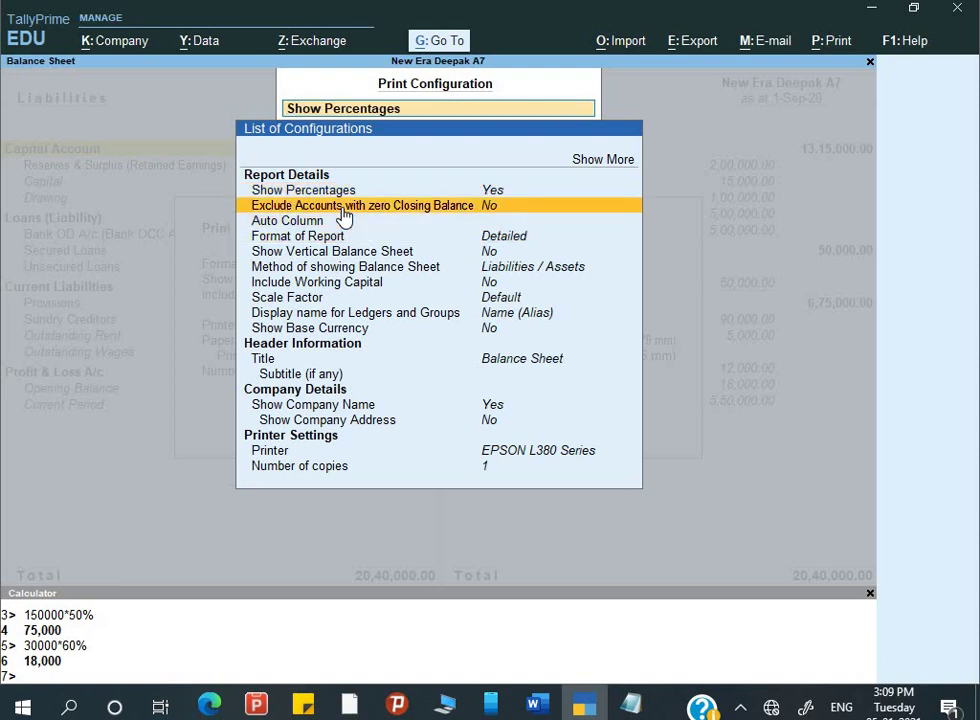
{"action": "key", "text": "Down"}
{"action": "key", "text": "Down"}
{"action": "key", "text": "Down"}
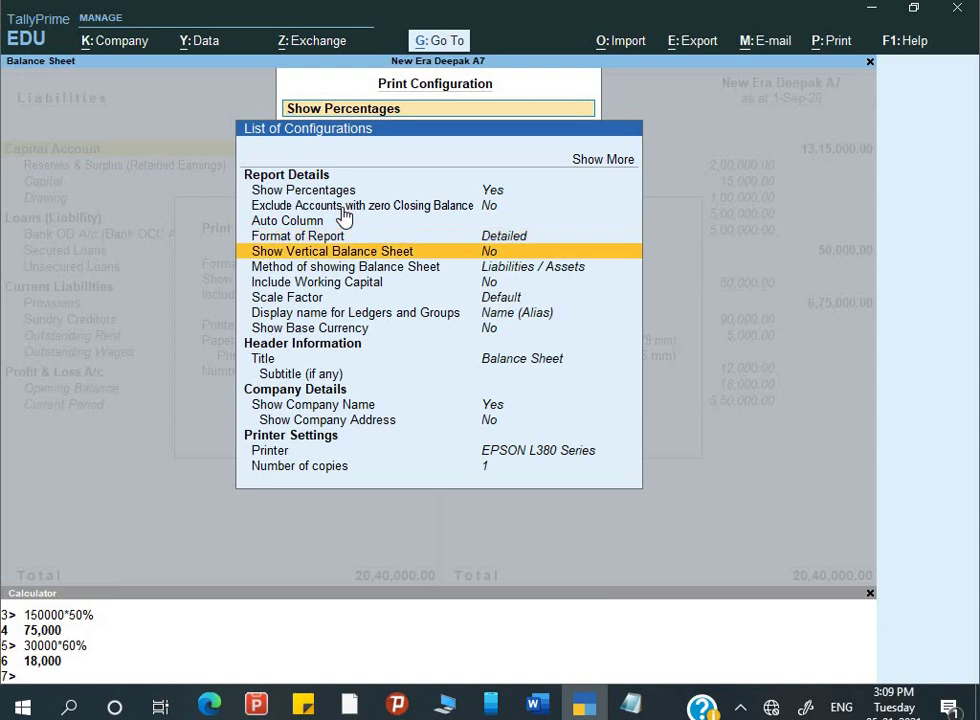
{"action": "key", "text": "Down"}
{"action": "key", "text": "Down"}
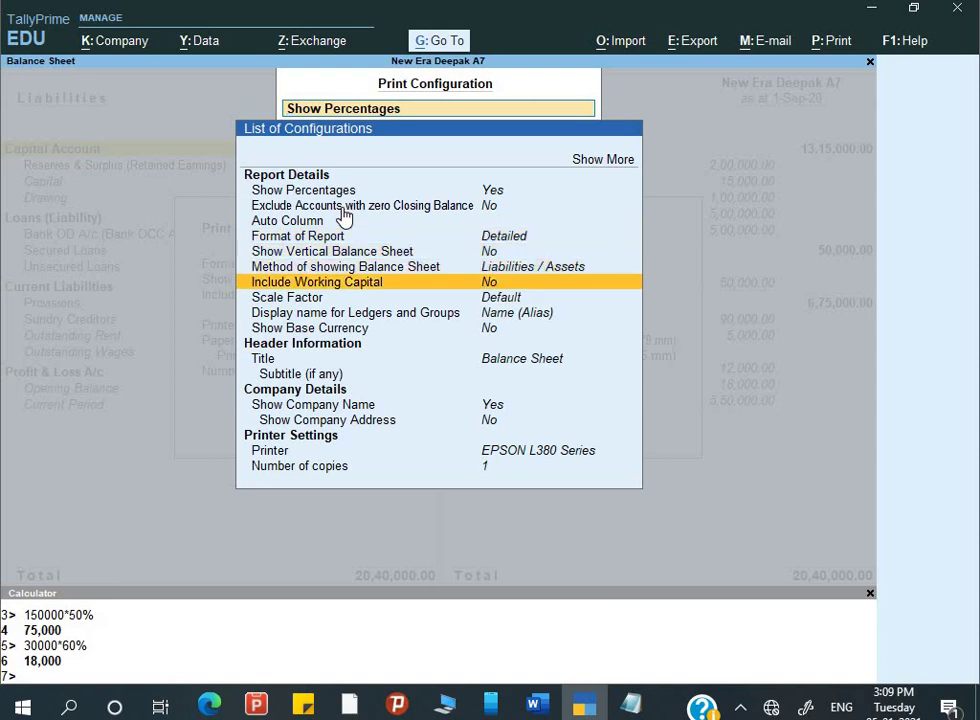
{"action": "key", "text": "Up"}
{"action": "key", "text": "Down"}
{"action": "key", "text": "Down"}
{"action": "key", "text": "Down"}
{"action": "key", "text": "Down"}
{"action": "key", "text": "Down"}
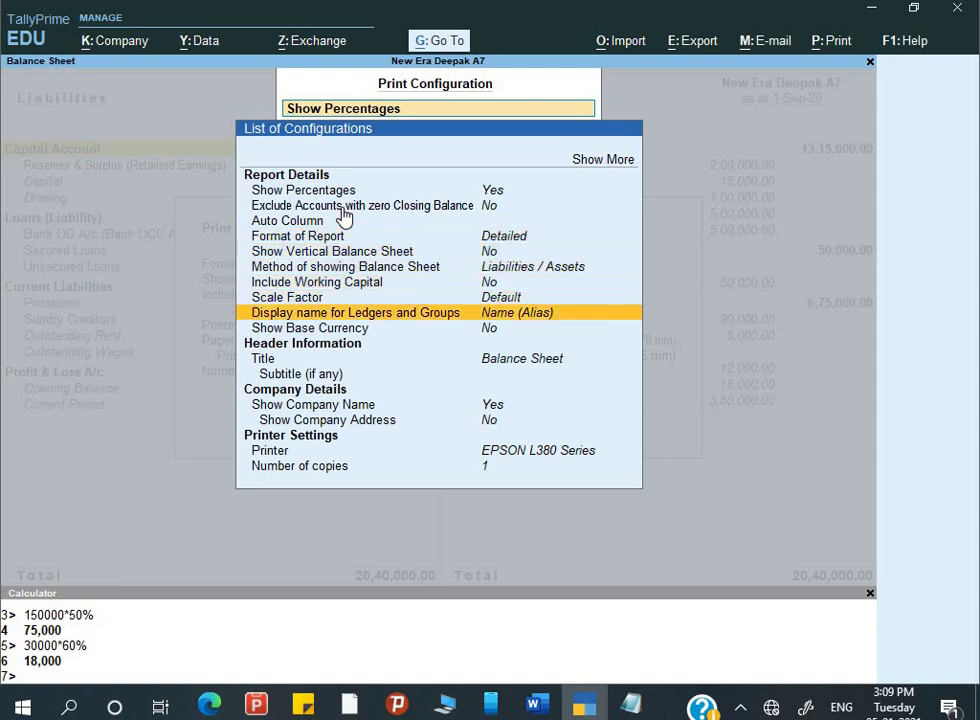
{"action": "key", "text": "Down"}
{"action": "key", "text": "Down"}
{"action": "key", "text": "Down"}
{"action": "key", "text": "Down"}
{"action": "key", "text": "Down"}
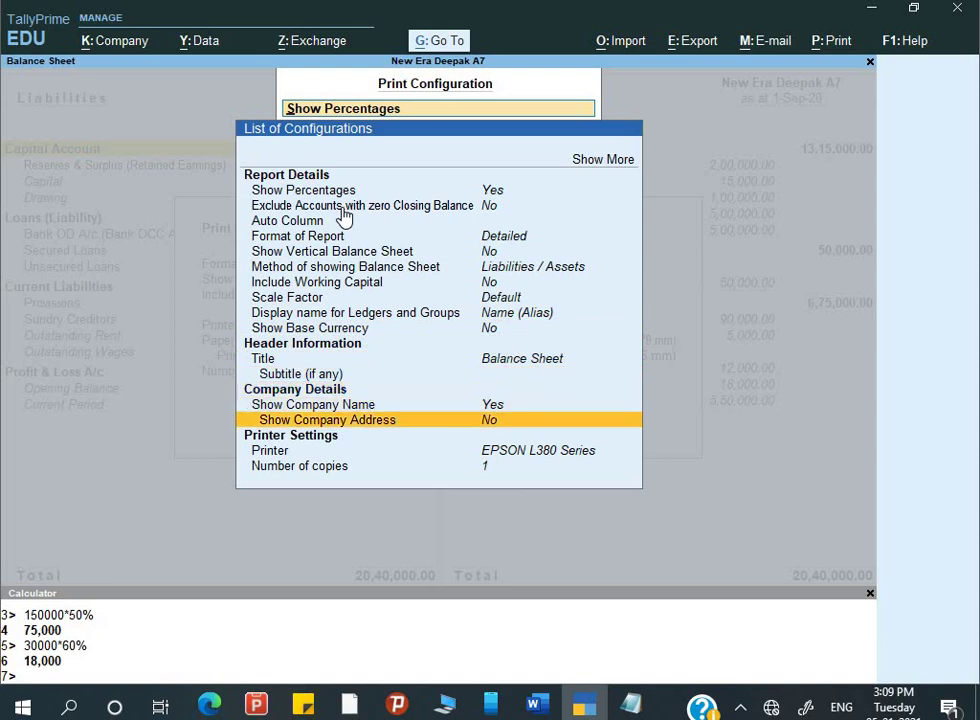
{"action": "key", "text": "Down"}
{"action": "key", "text": "Down"}
{"action": "key", "text": "Down"}
{"action": "key", "text": "Up"}
{"action": "key", "text": "Up"}
{"action": "key", "text": "Up"}
{"action": "key", "text": "Home"}
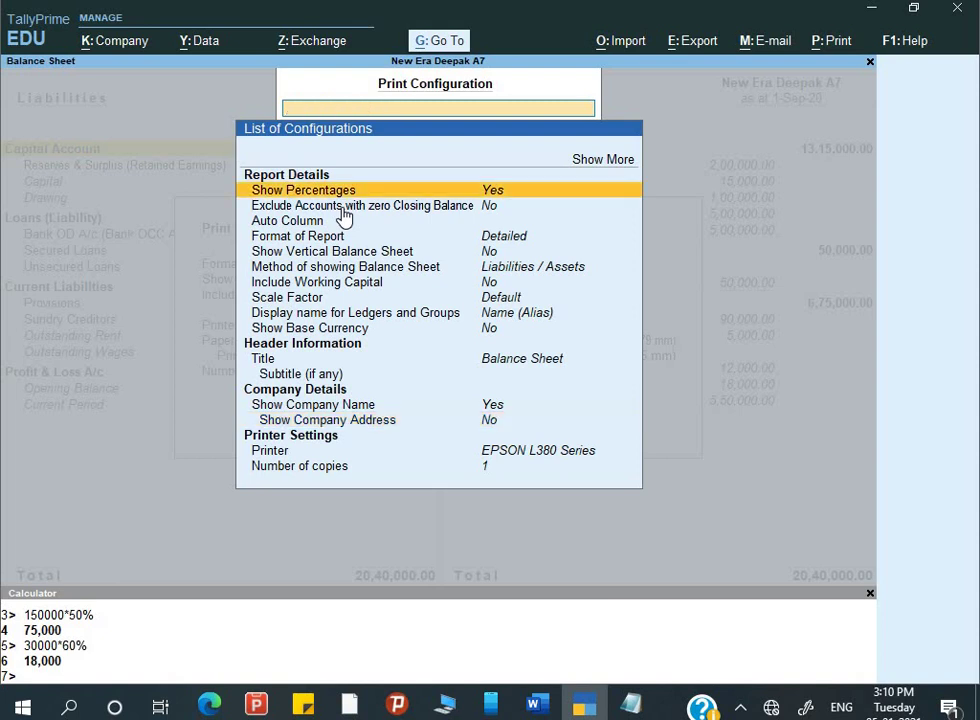
{"action": "key", "text": "Escape"}
- Preview the Balance Sheet with group percentages, zooming in and back out
{"action": "key", "text": "i"}
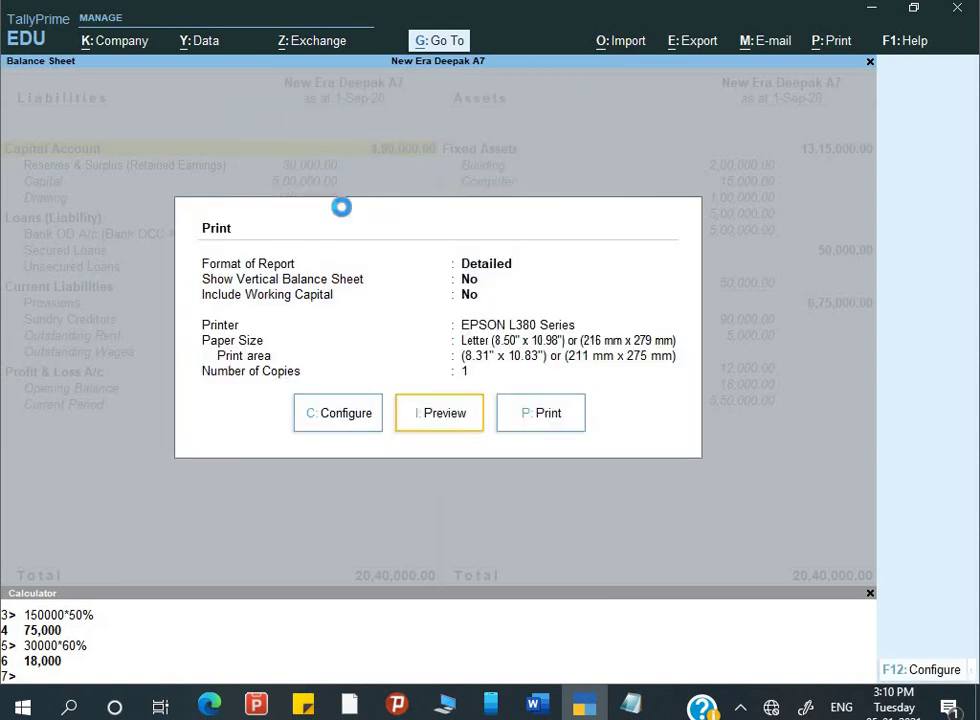
{"action": "key", "text": "Return"}
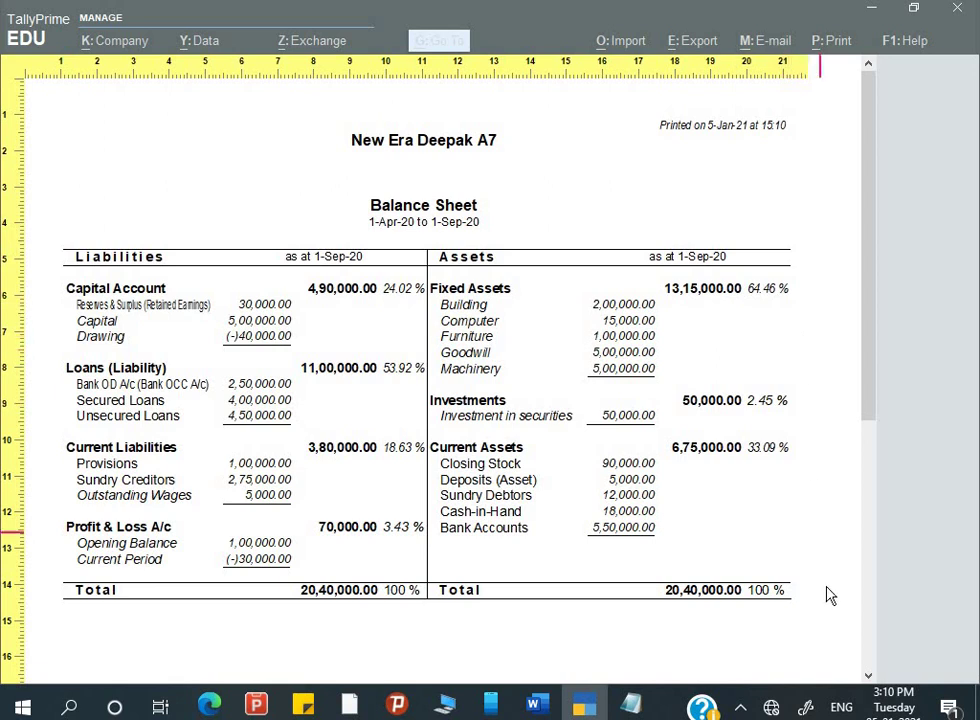
{"action": "left_click", "coordinate": [727, 476]}
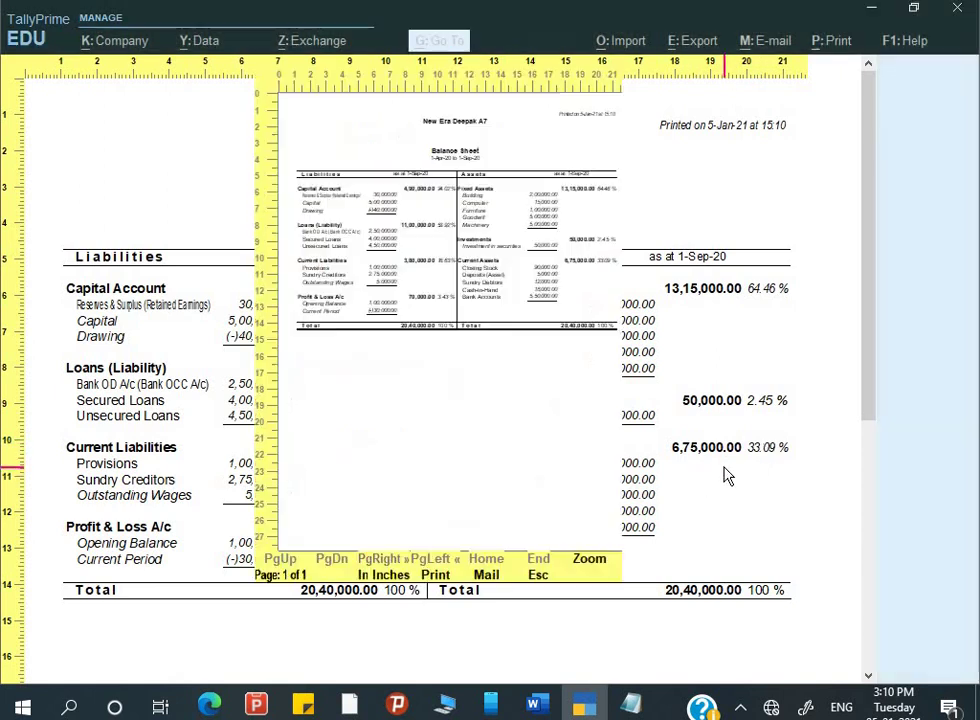
{"action": "key", "text": "Escape"}
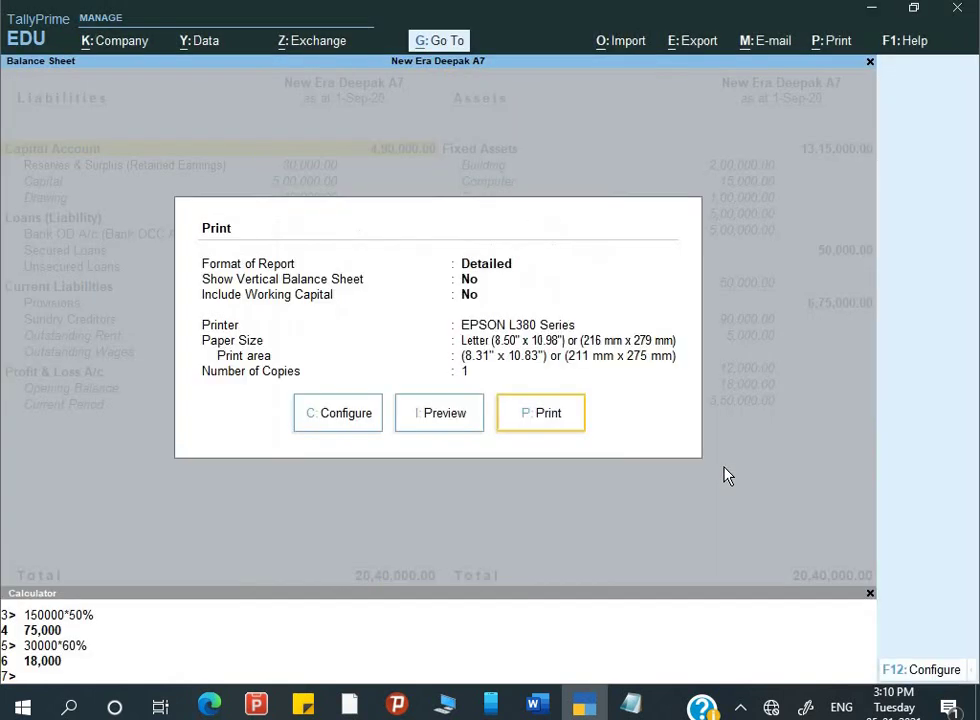
- Go back to Gateway of Tally and reopen the Balance Sheet report
{"action": "key", "text": "Escape"}
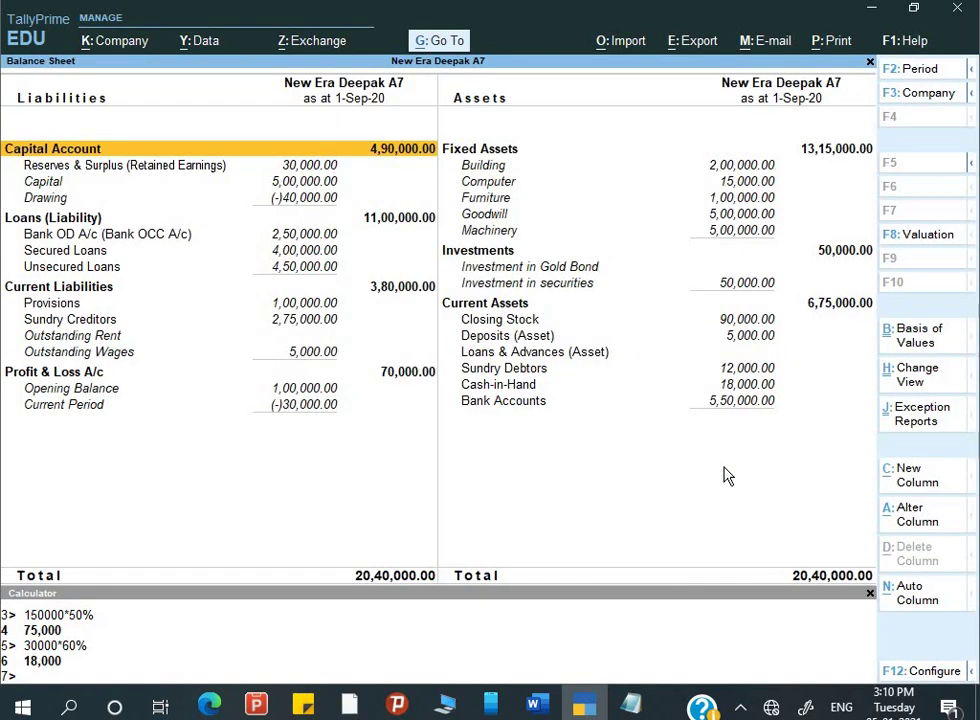
{"action": "key", "text": "Escape"}
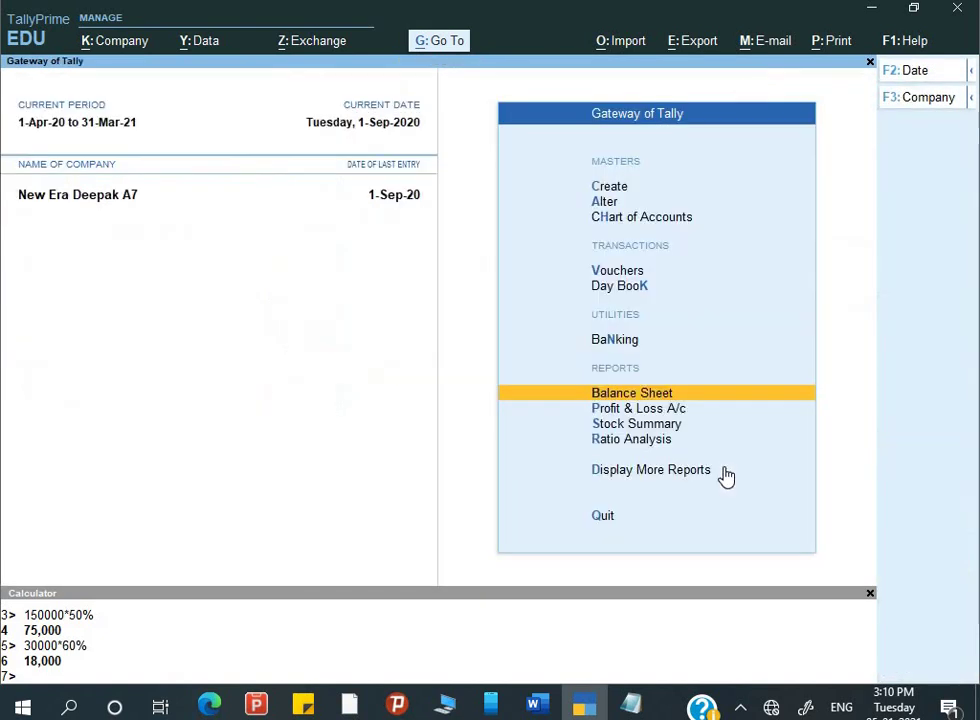
{"action": "key", "text": "Down"}
{"action": "key", "text": "Up"}
{"action": "key", "text": "Return"}
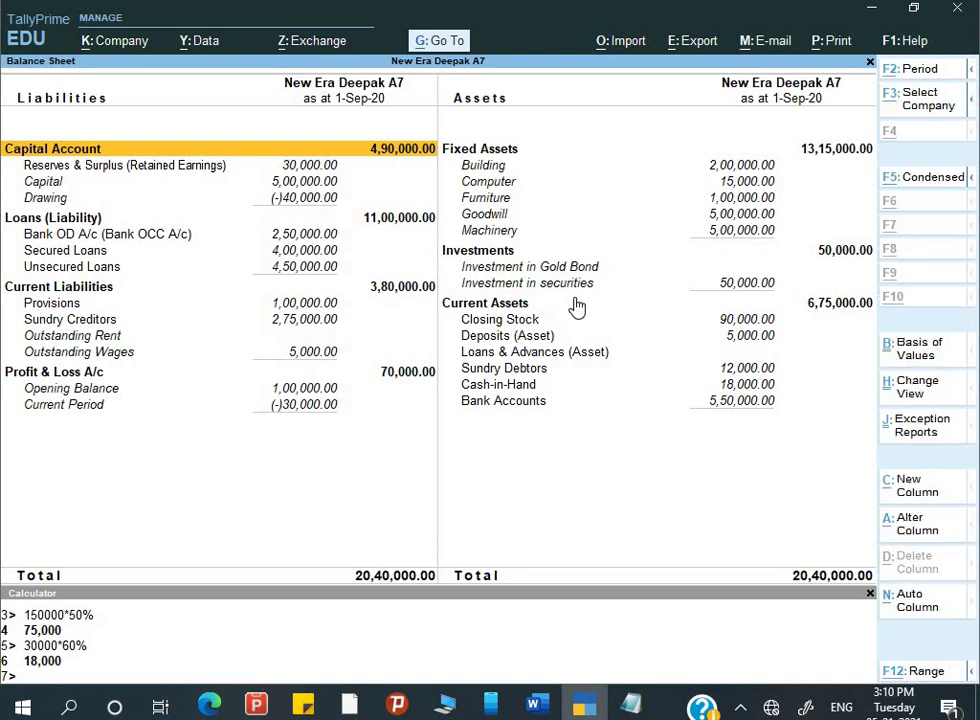
- Set Method of showing Balance Sheet to Assets / Liabilities in the print configuration
{"action": "key", "text": "alt+p"}
{"action": "key", "text": "Return"}
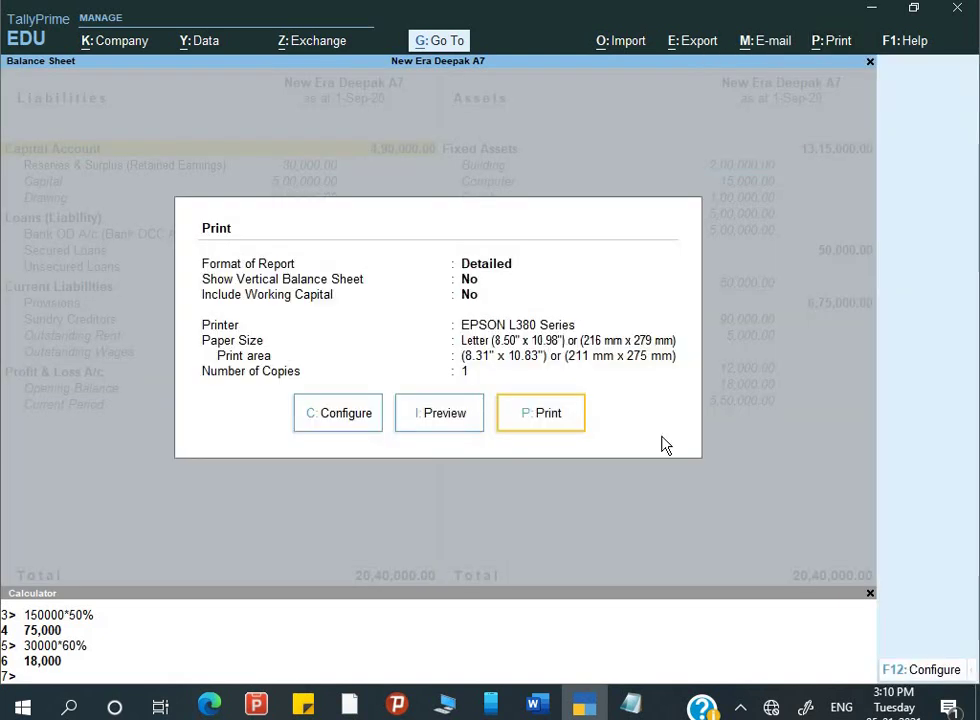
{"action": "left_click", "coordinate": [928, 678]}
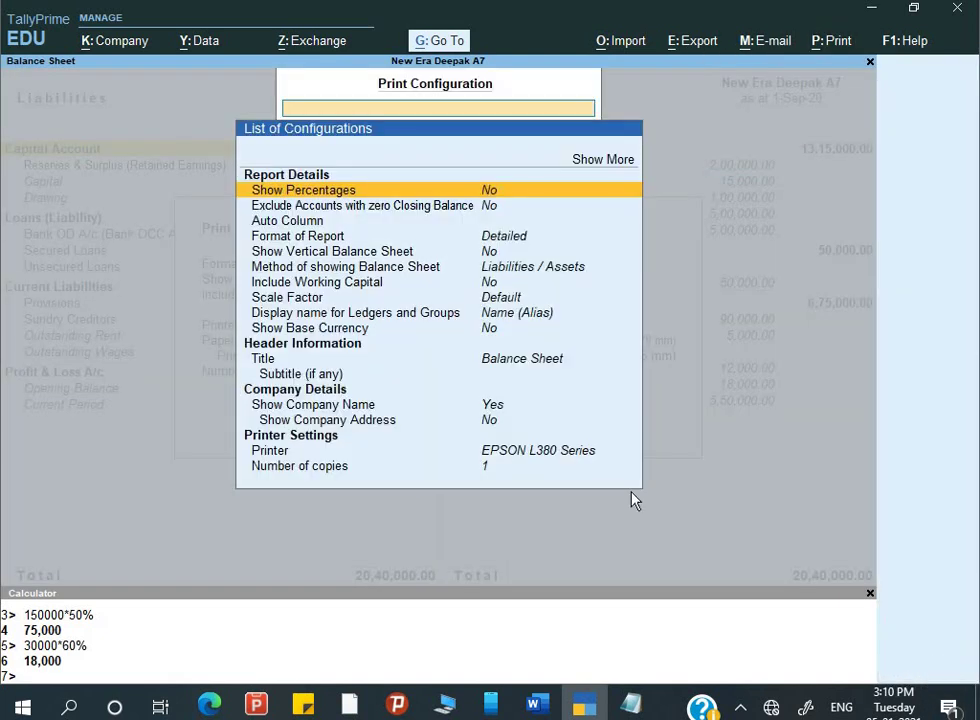
{"action": "key", "text": "Down"}
{"action": "key", "text": "Down"}
{"action": "key", "text": "Down"}
{"action": "key", "text": "Down"}
{"action": "key", "text": "Down"}
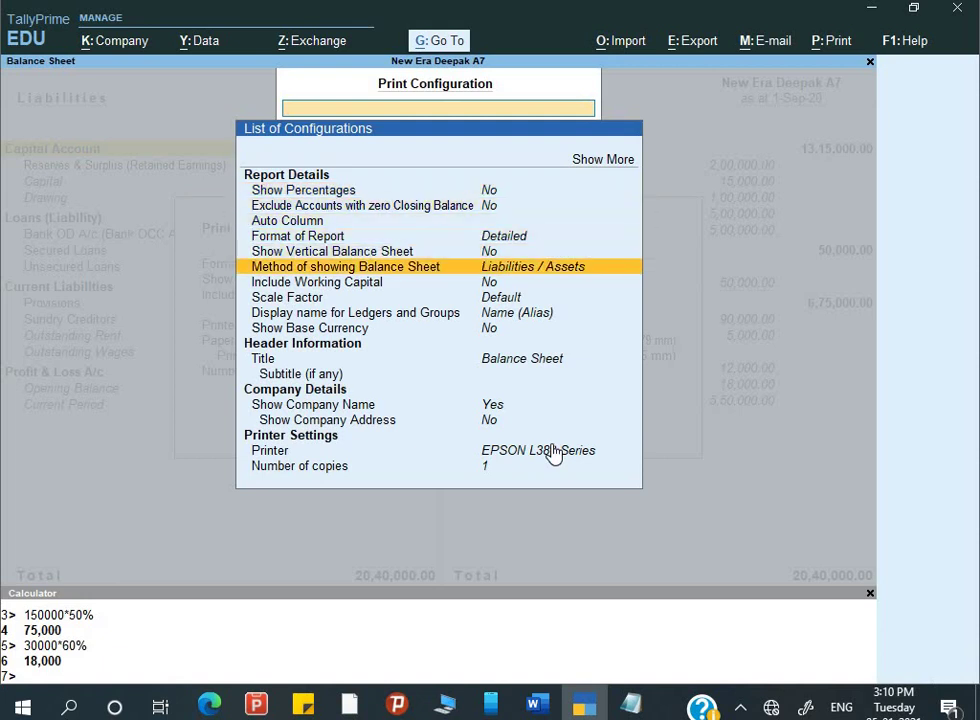
{"action": "key", "text": "Return"}
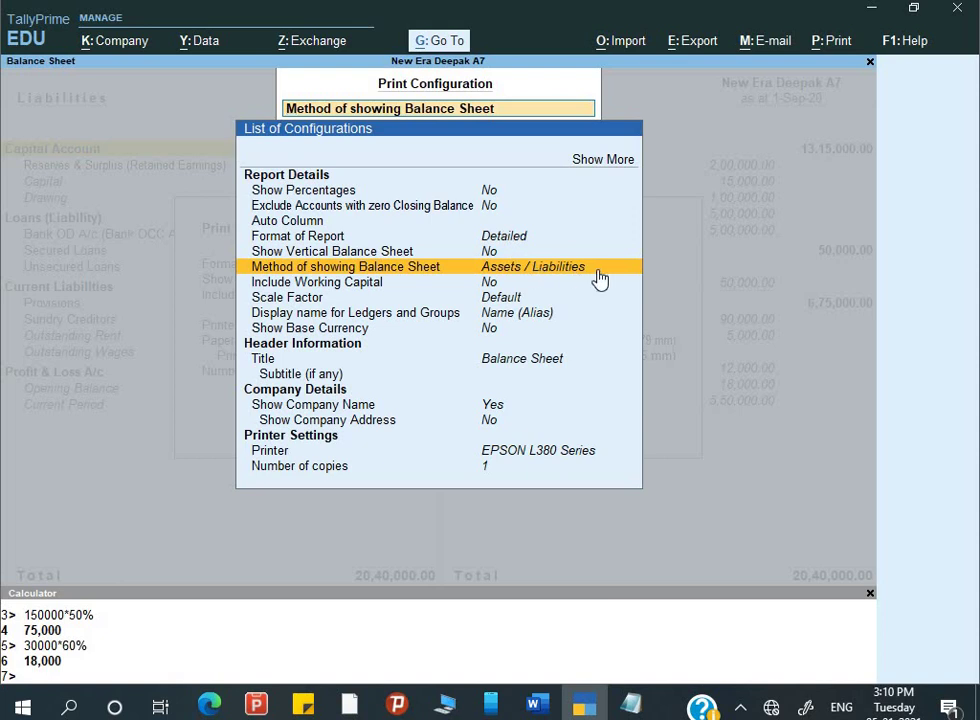
{"action": "key", "text": "Escape"}
{"action": "key", "text": "Escape"}
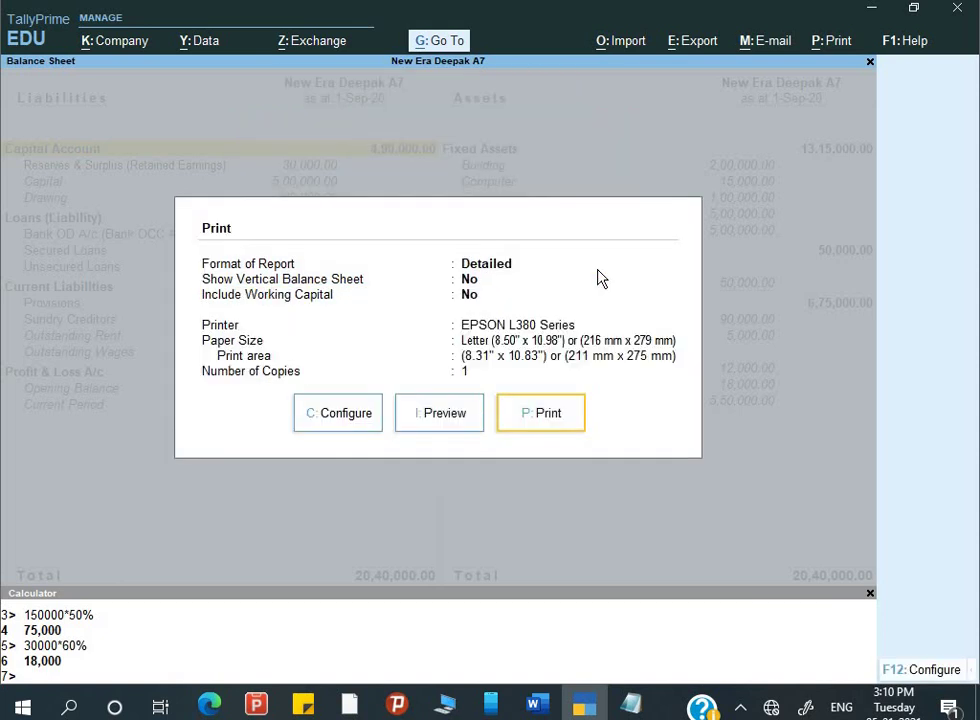
- Preview the Assets / Liabilities Balance Sheet, zooming in and out, then exit the preview
{"action": "key", "text": "i"}
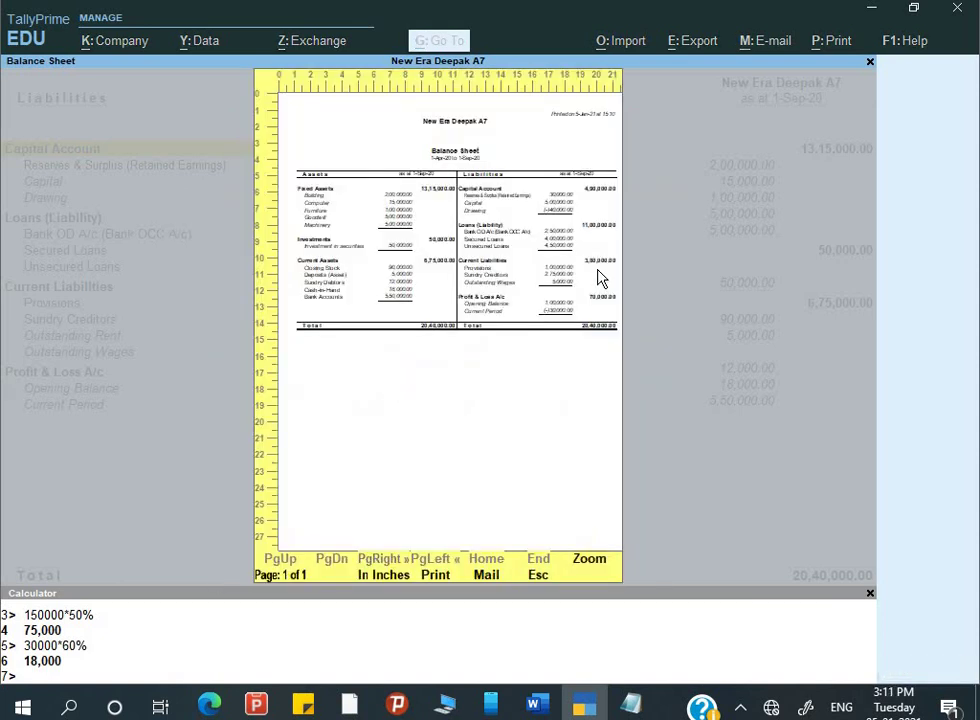
{"action": "left_click", "coordinate": [600, 278]}
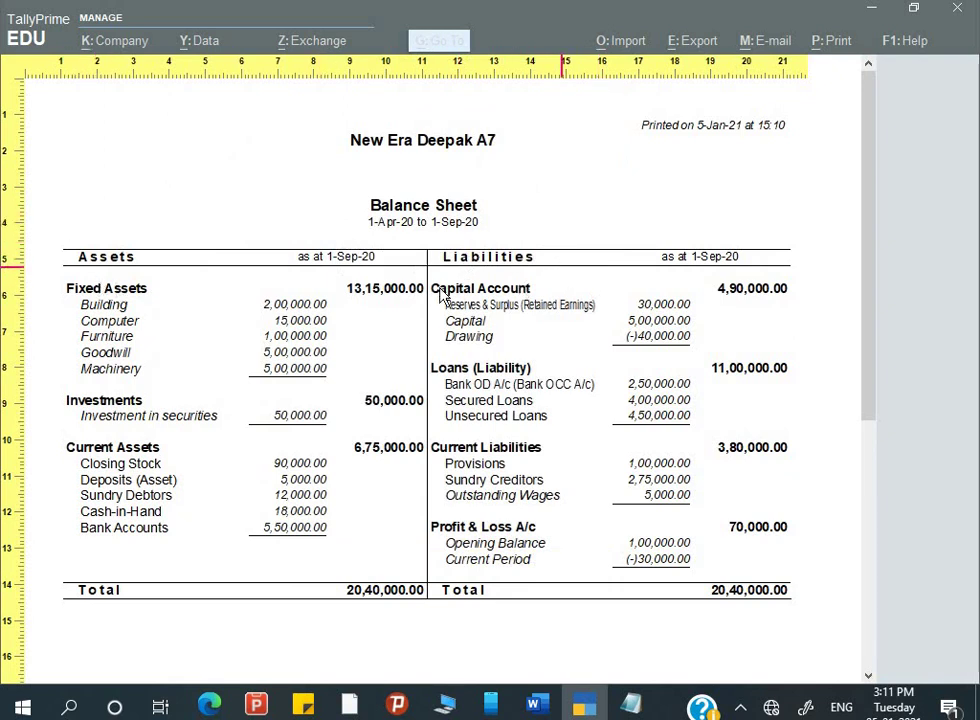
{"action": "left_click", "coordinate": [687, 388]}
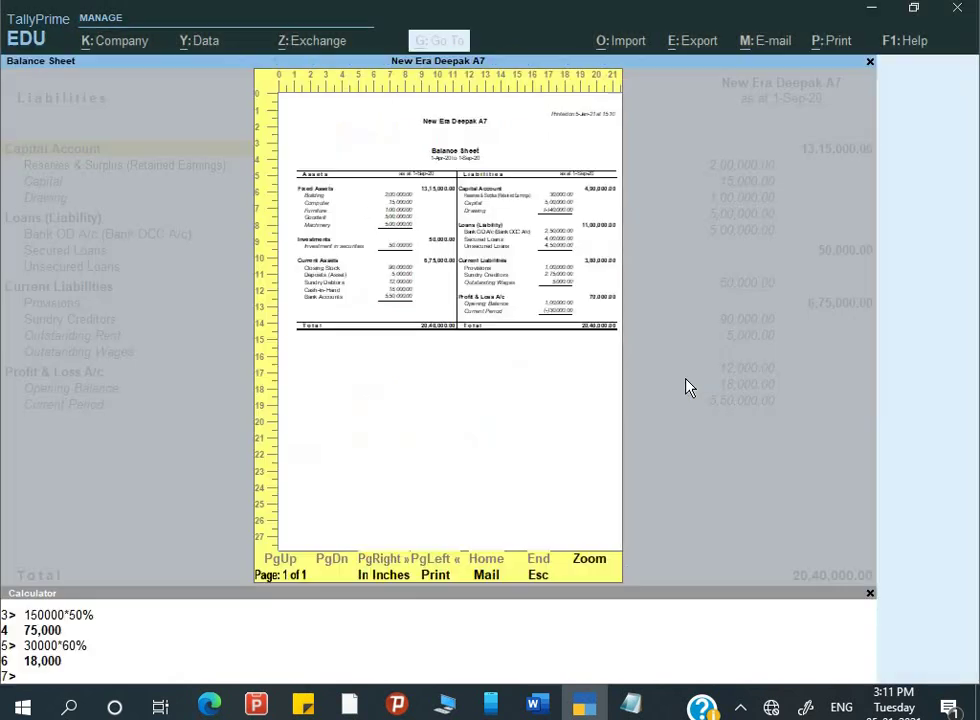
{"action": "key", "text": "Escape"}
{"action": "key", "text": "Escape"}
{"action": "key", "text": "Escape"}
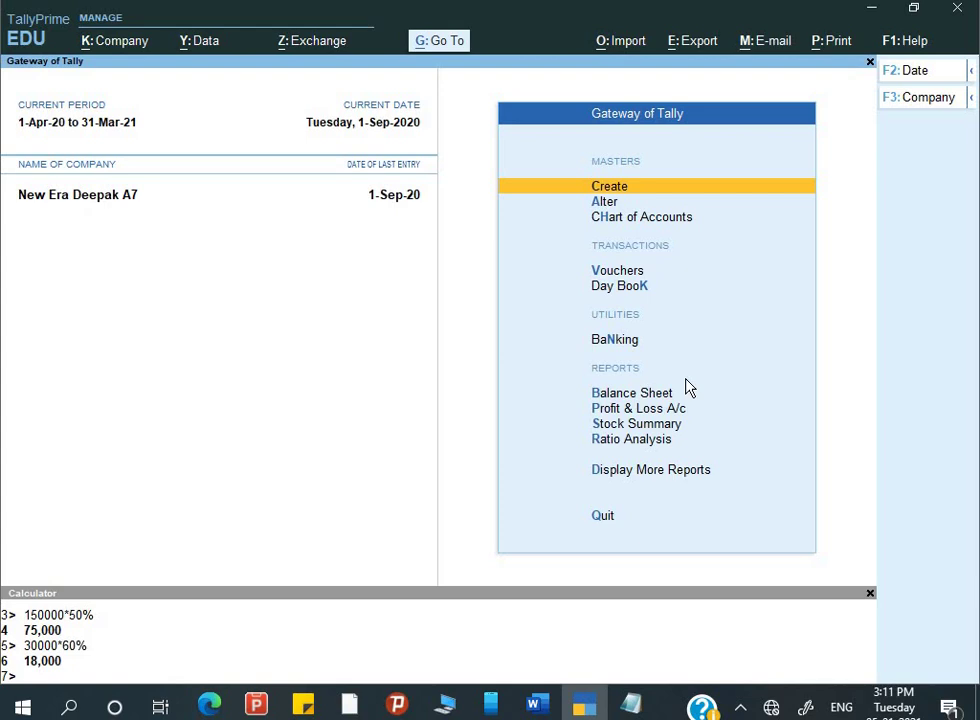
- Switch to Assignment TALLY 2020.docx in Word and scroll to Assignment 7 questions Q.3–Q.15
{"action": "key", "text": "alt+Tab"}
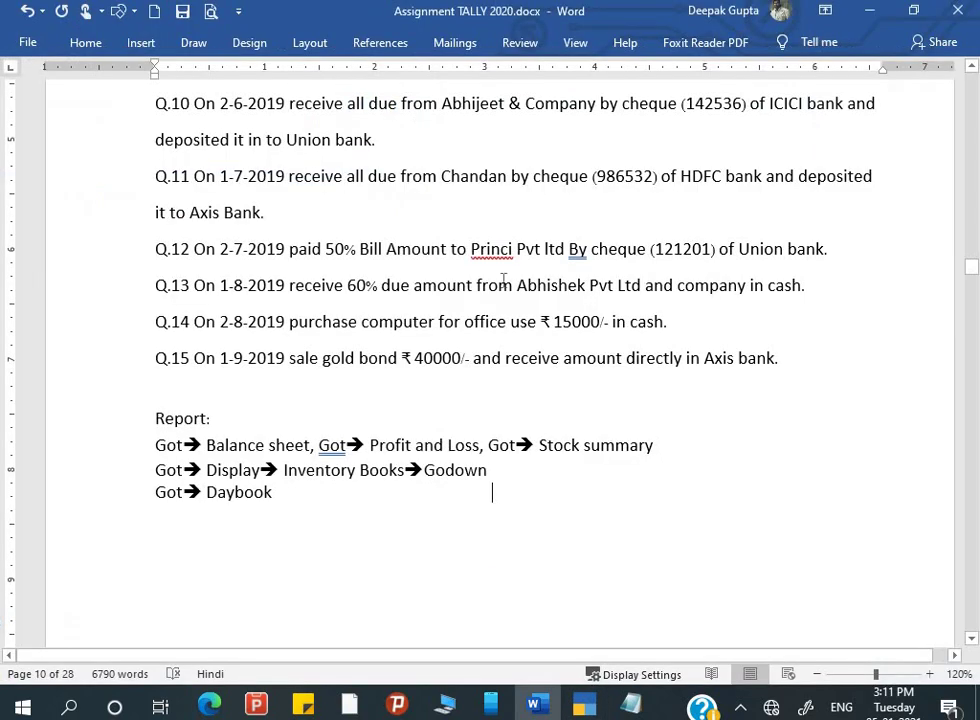
{"action": "scroll", "coordinate": [505, 280], "scroll_direction": "up", "scroll_amount": 5}
{"action": "scroll", "coordinate": [503, 279], "scroll_direction": "up", "scroll_amount": 15}
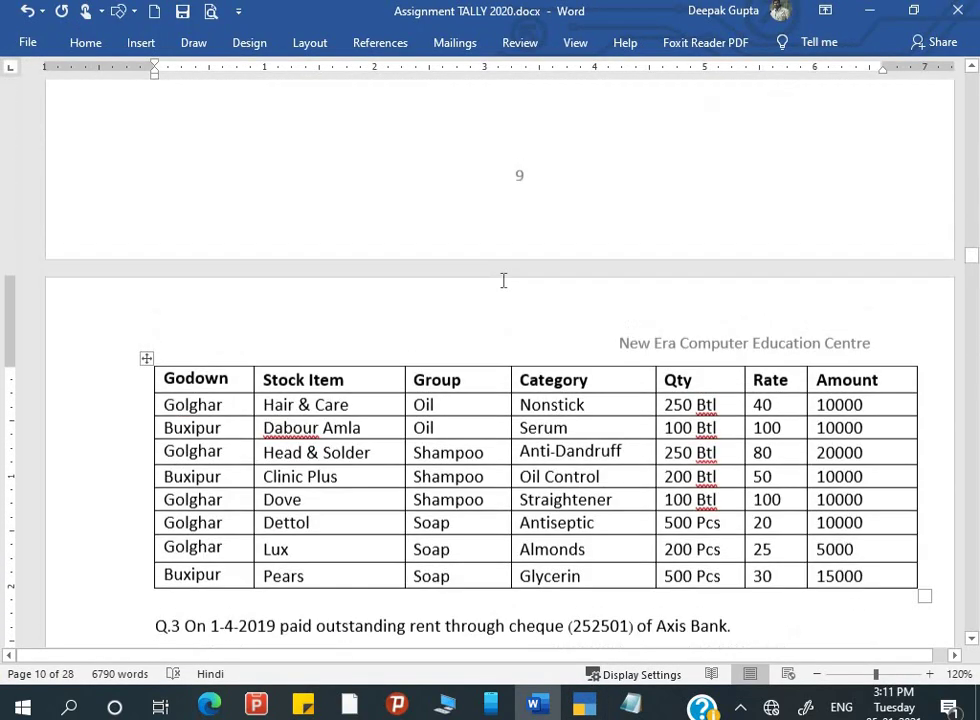
{"action": "scroll", "coordinate": [503, 279], "scroll_direction": "up", "scroll_amount": 10}
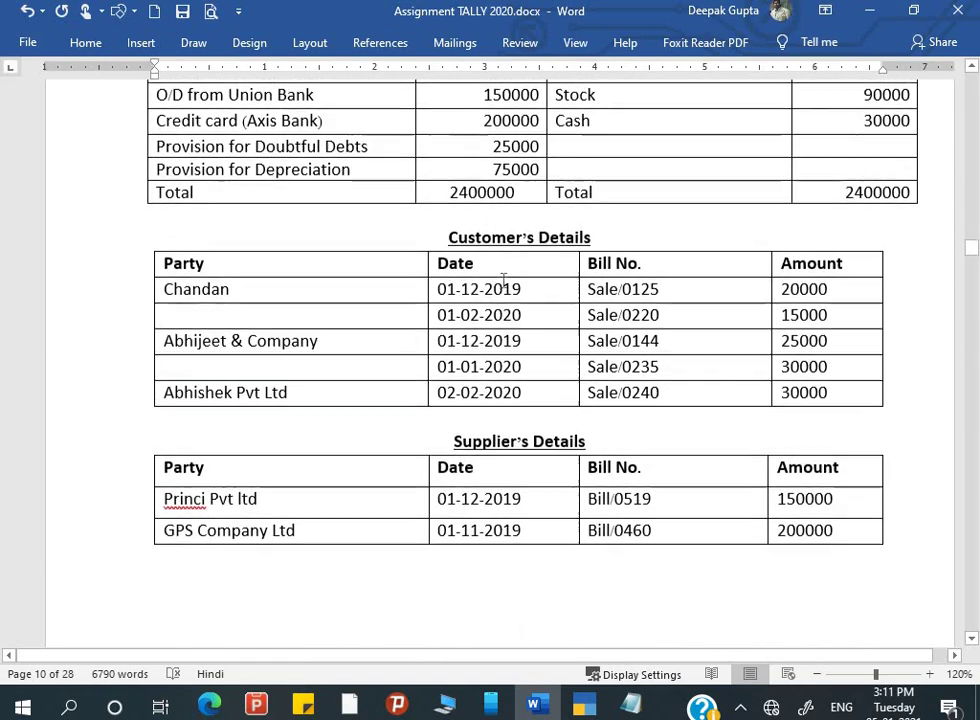
{"action": "scroll", "coordinate": [503, 279], "scroll_direction": "up", "scroll_amount": 3}
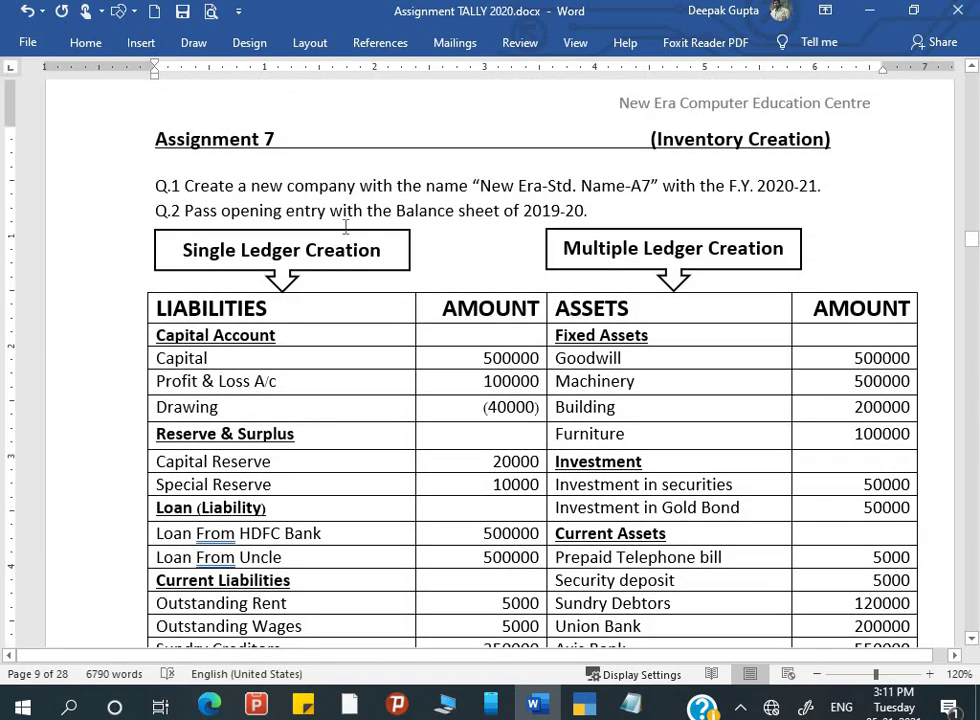
{"action": "scroll", "coordinate": [346, 227], "scroll_direction": "down", "scroll_amount": 15}
{"action": "scroll", "coordinate": [346, 227], "scroll_direction": "down", "scroll_amount": 15}
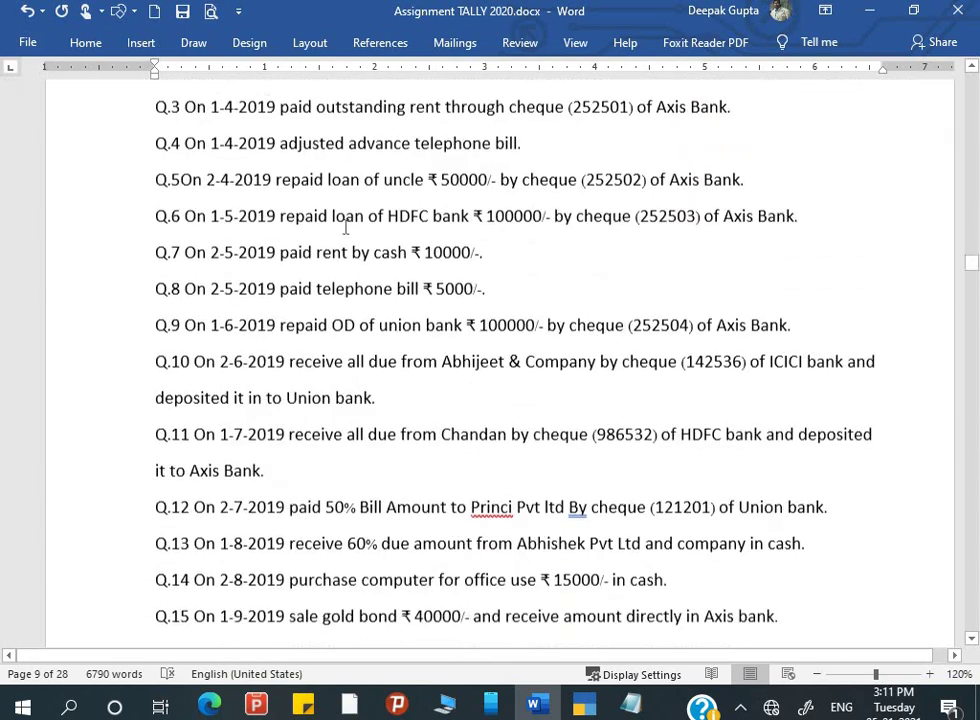